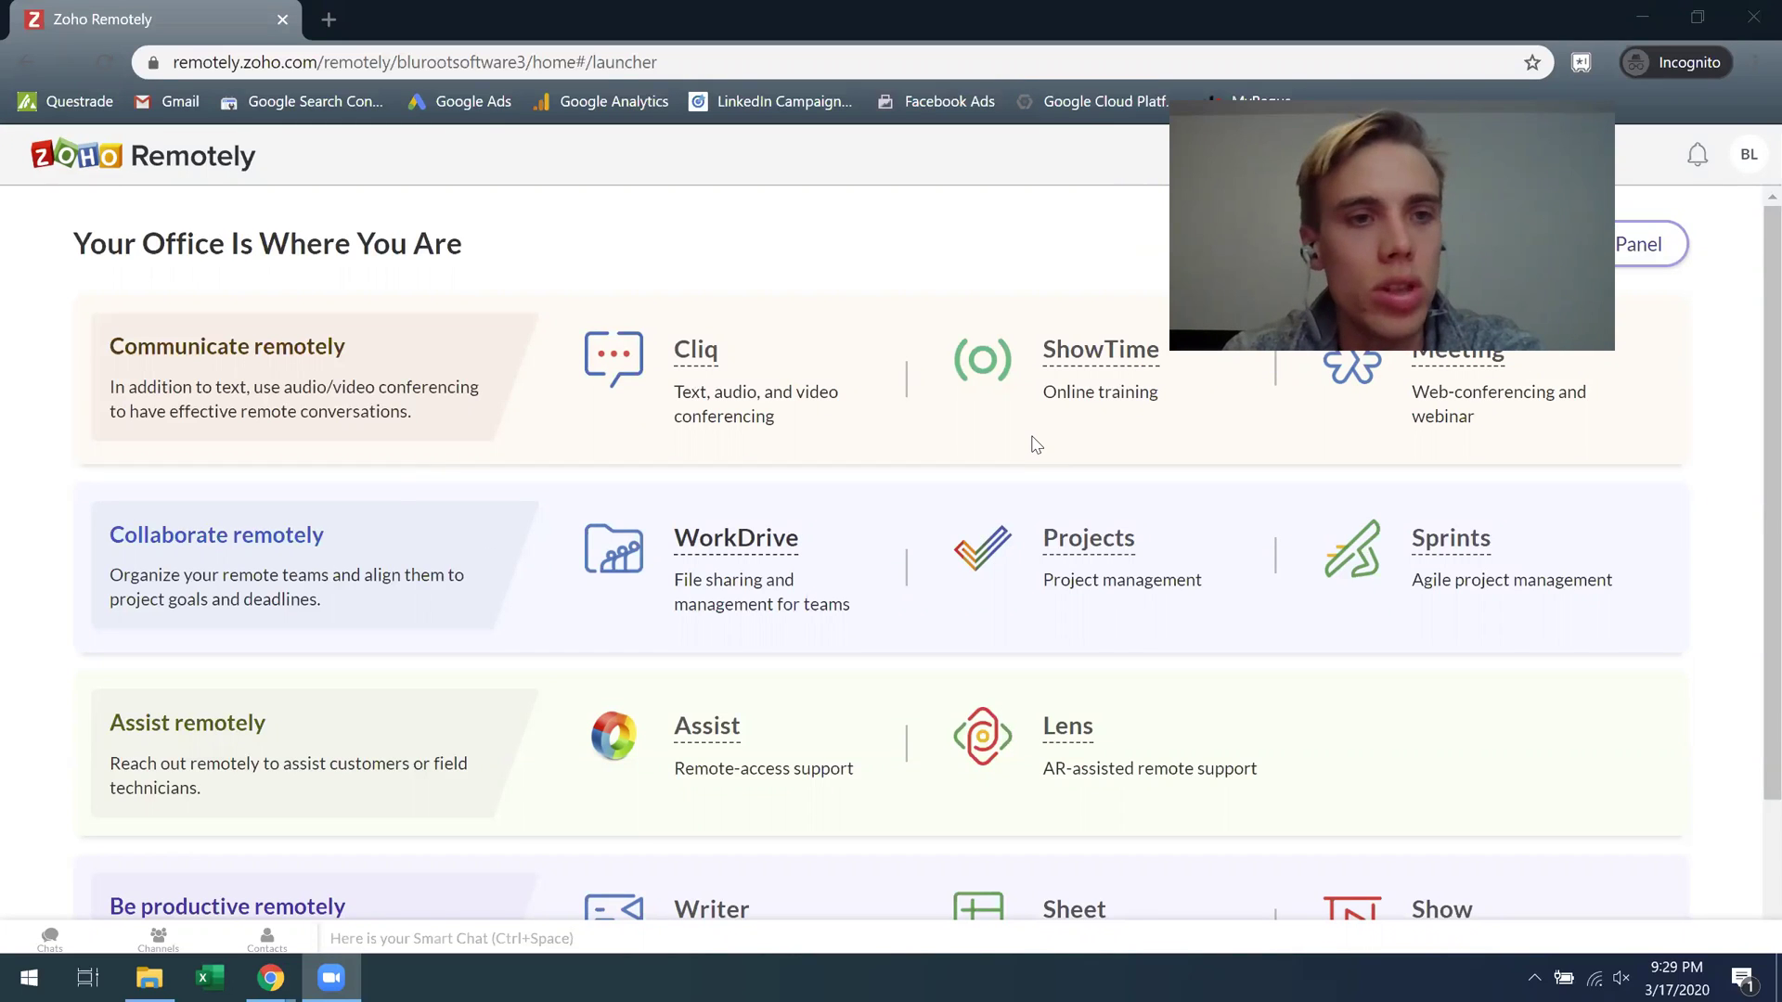
Clear an accidental text selection on the Zoho Remotely launcher.
{"action": "left_click_drag", "start_coordinate": [109, 537], "coordinate": [295, 528]}
{"action": "left_click", "coordinate": [370, 549]}
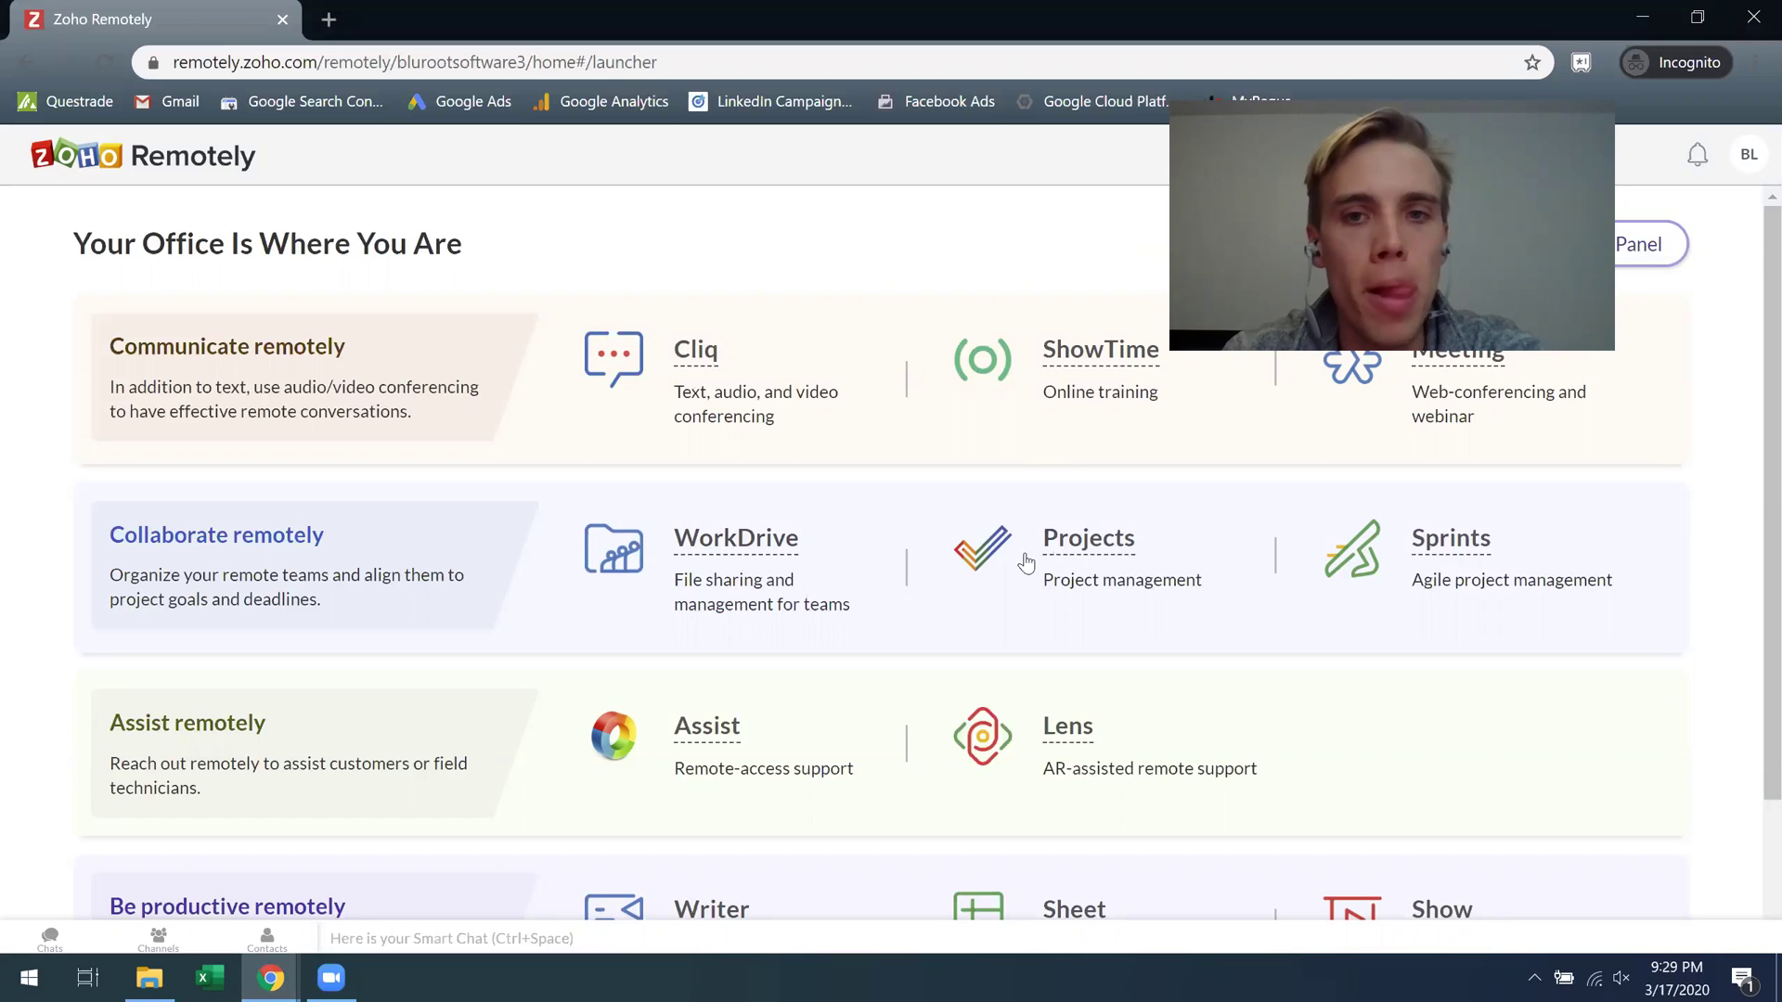
Launch Projects and check the status list for Explore Zoho Projects!, leaving it Active.
{"action": "left_click", "coordinate": [1086, 545]}
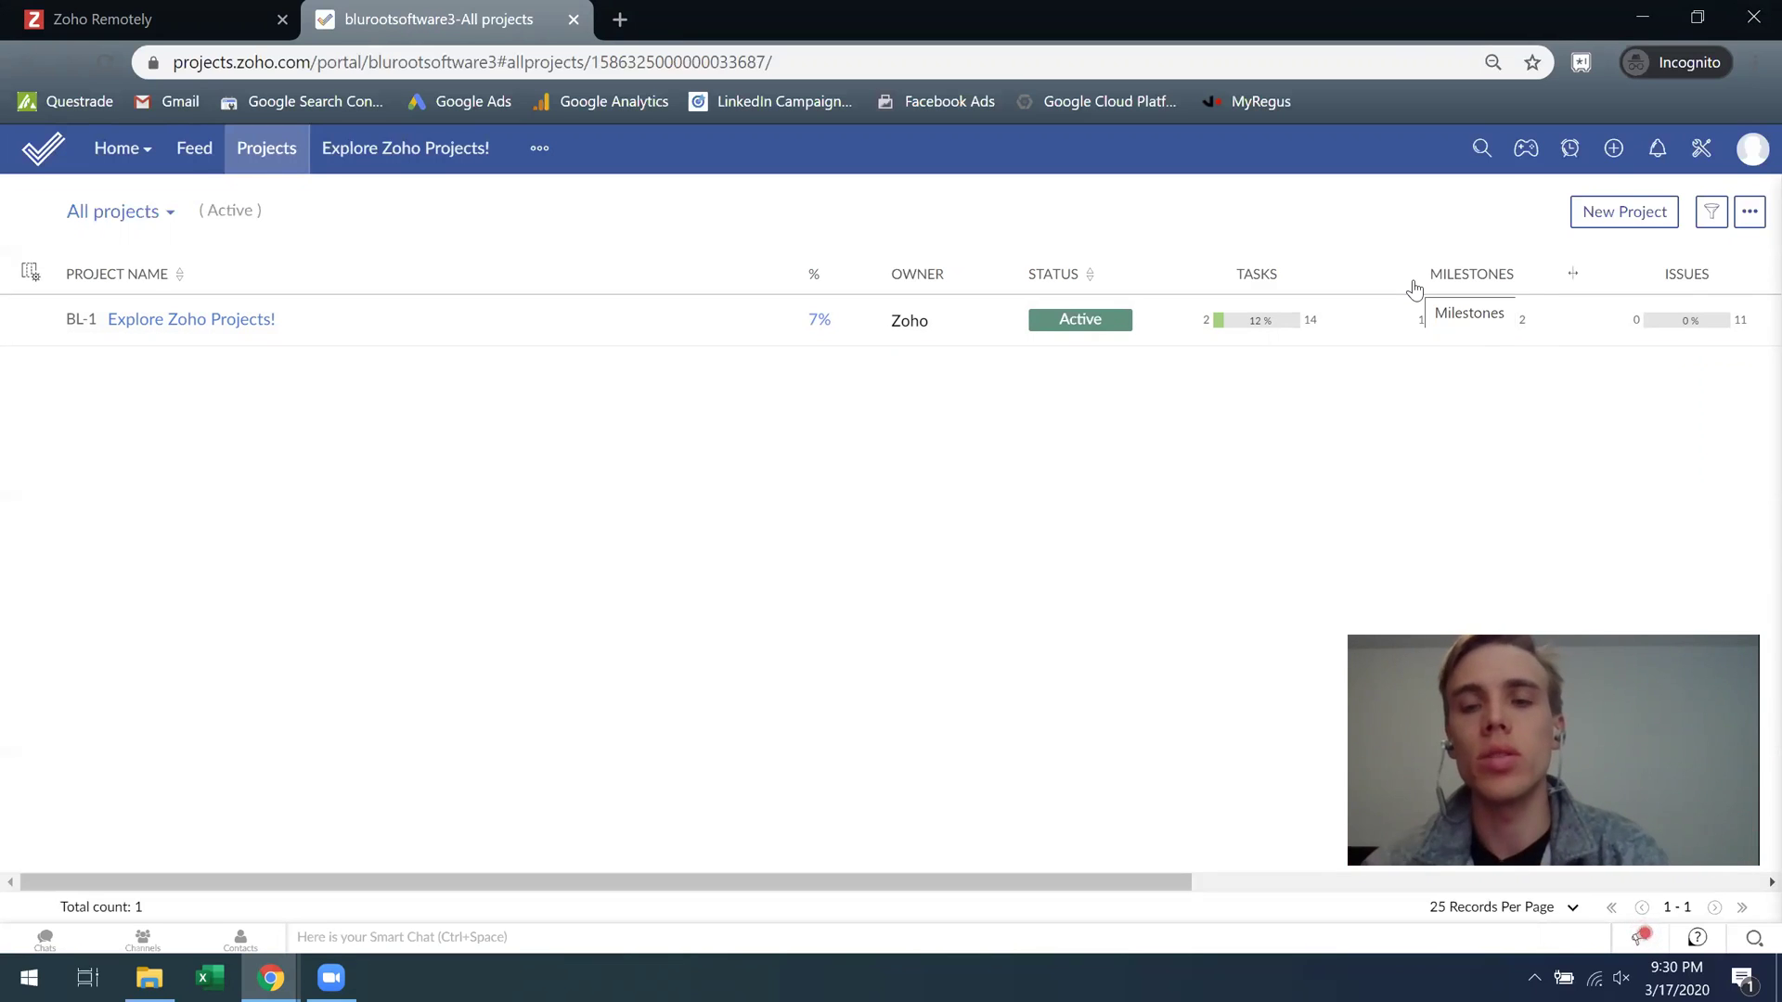
{"action": "left_click", "coordinate": [1255, 276]}
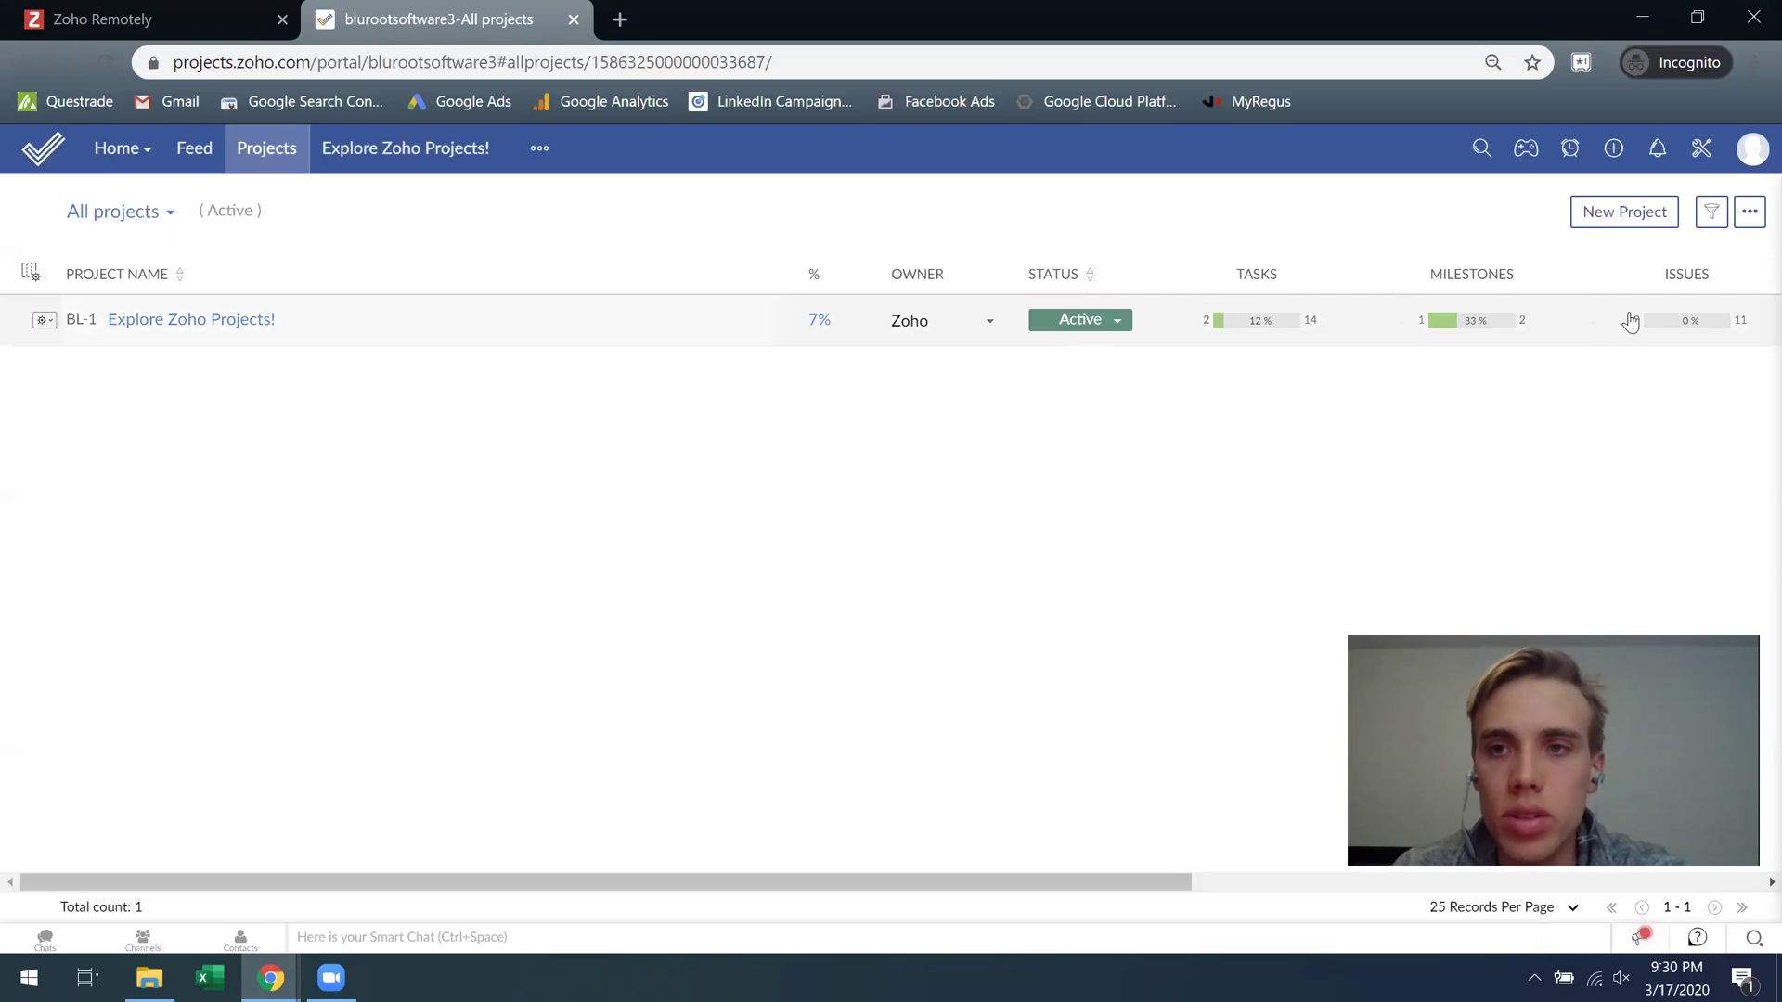
{"action": "left_click", "coordinate": [1085, 325]}
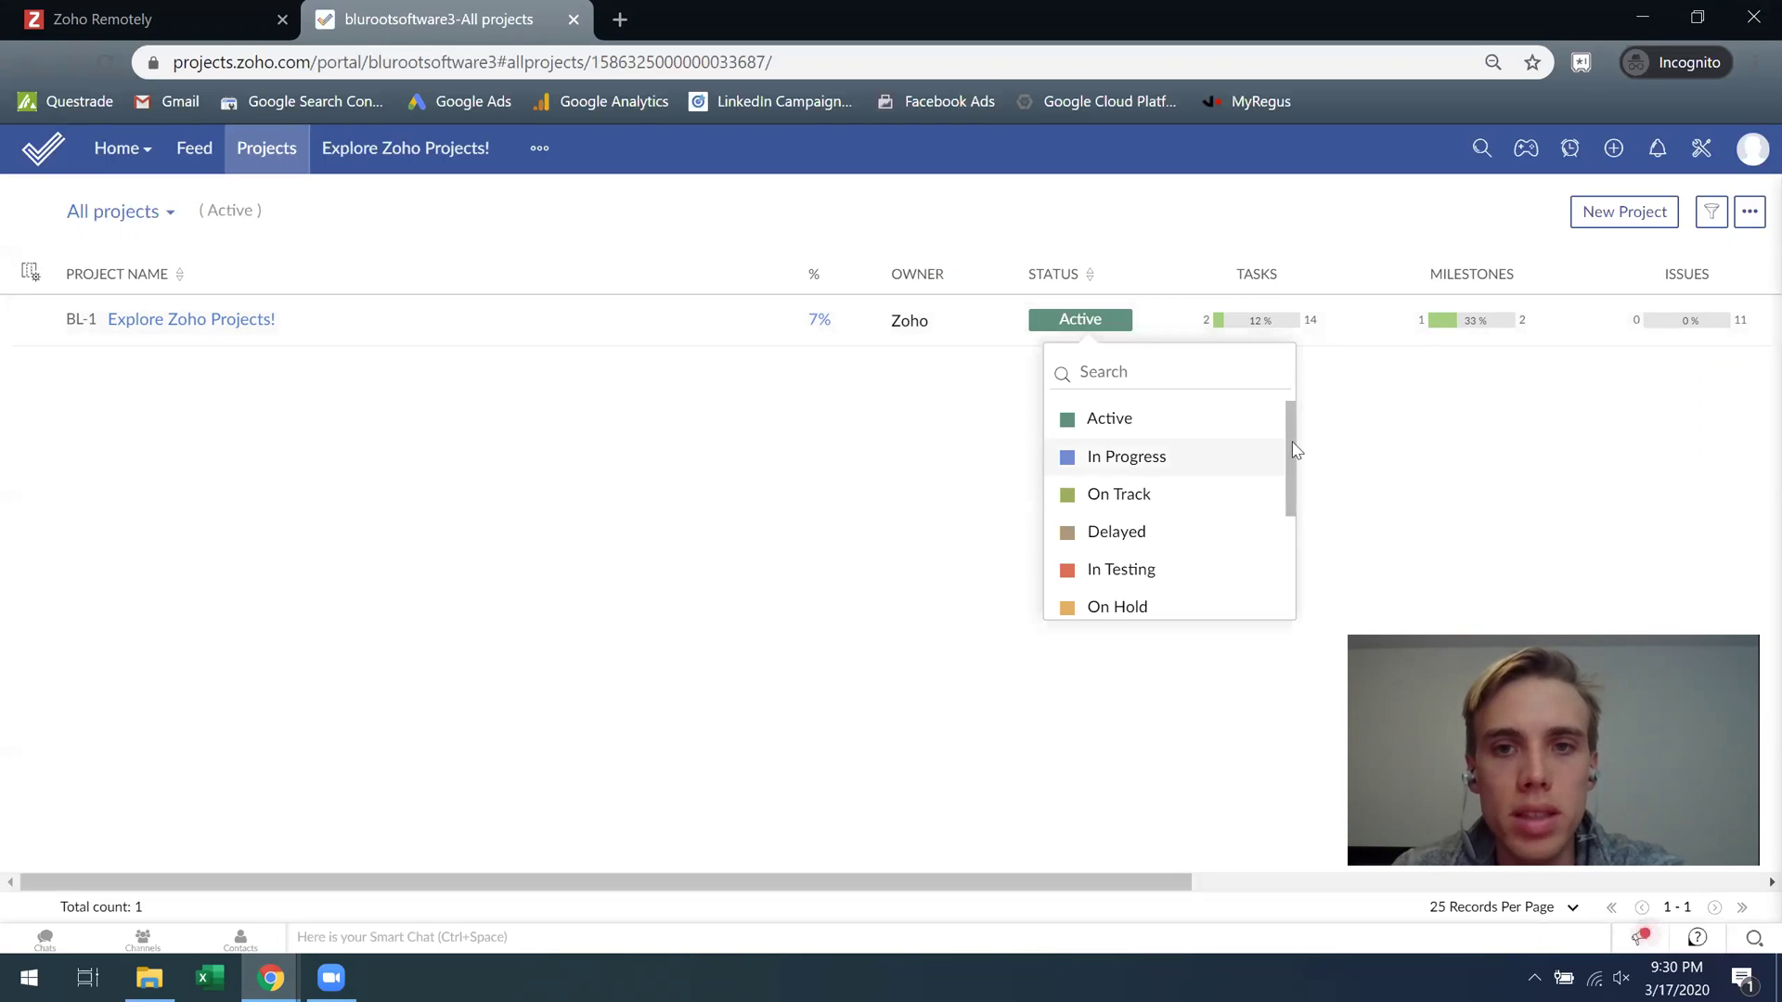
{"action": "scroll", "coordinate": [1163, 466], "scroll_direction": "down", "scroll_amount": 2}
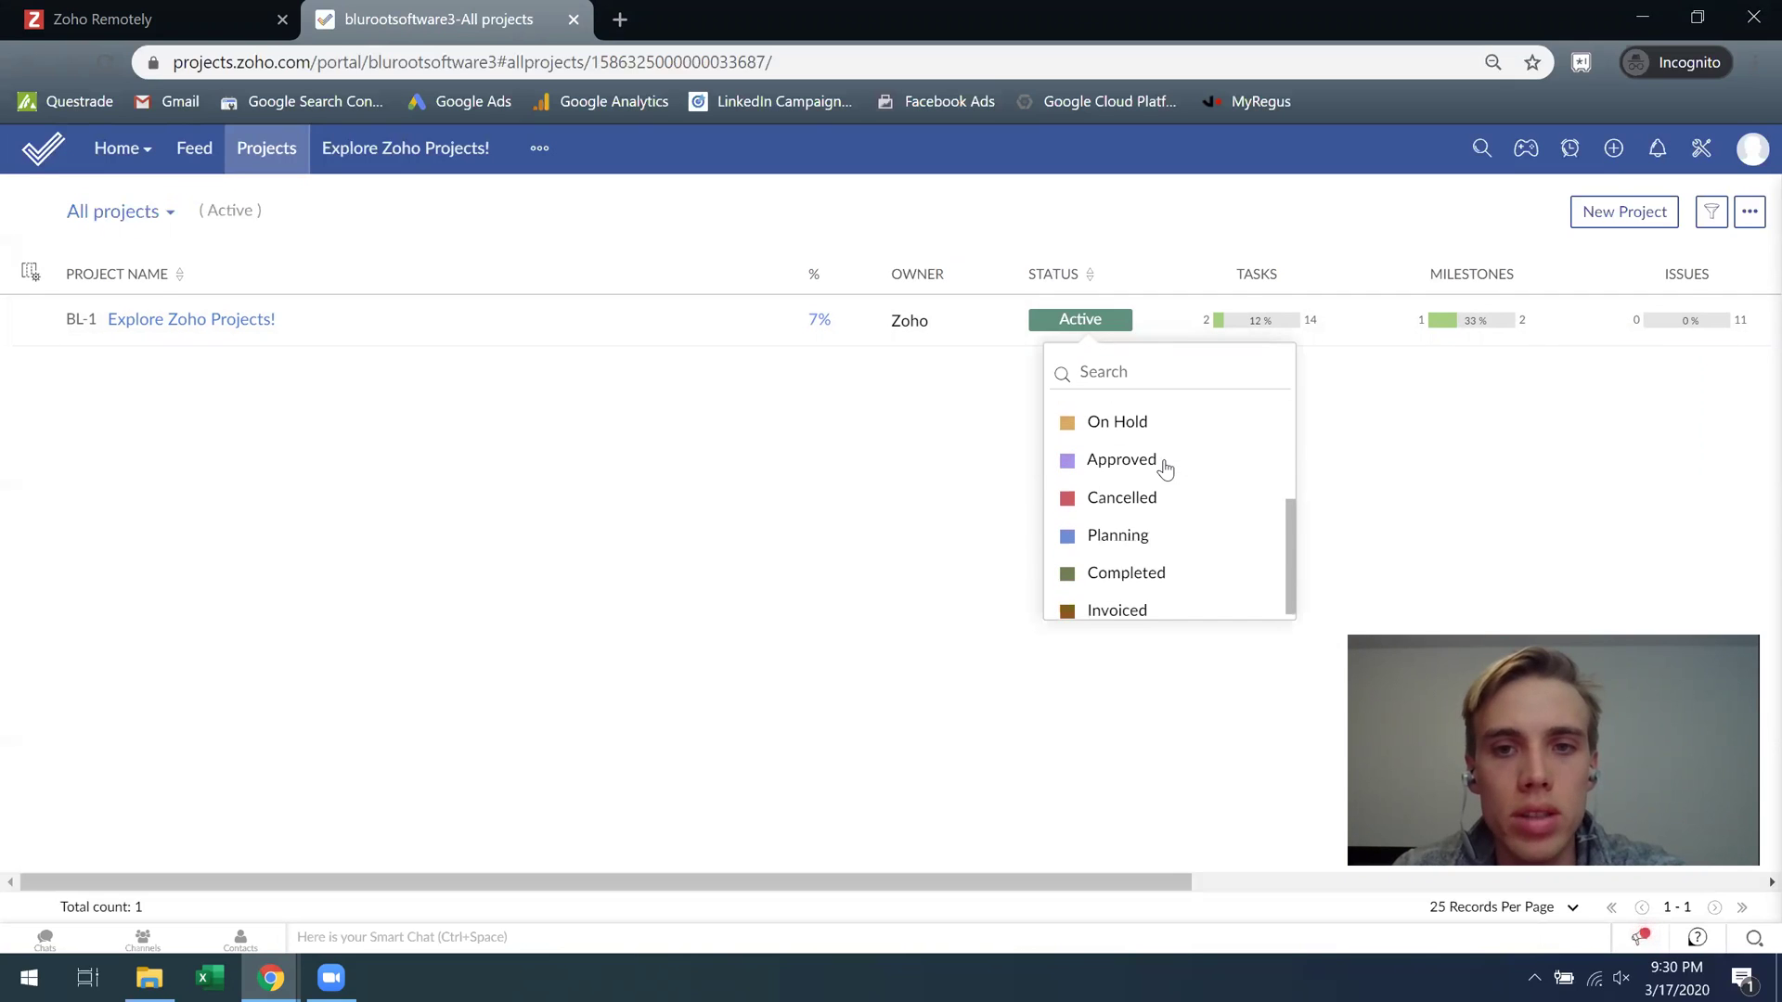
{"action": "left_click", "coordinate": [924, 551]}
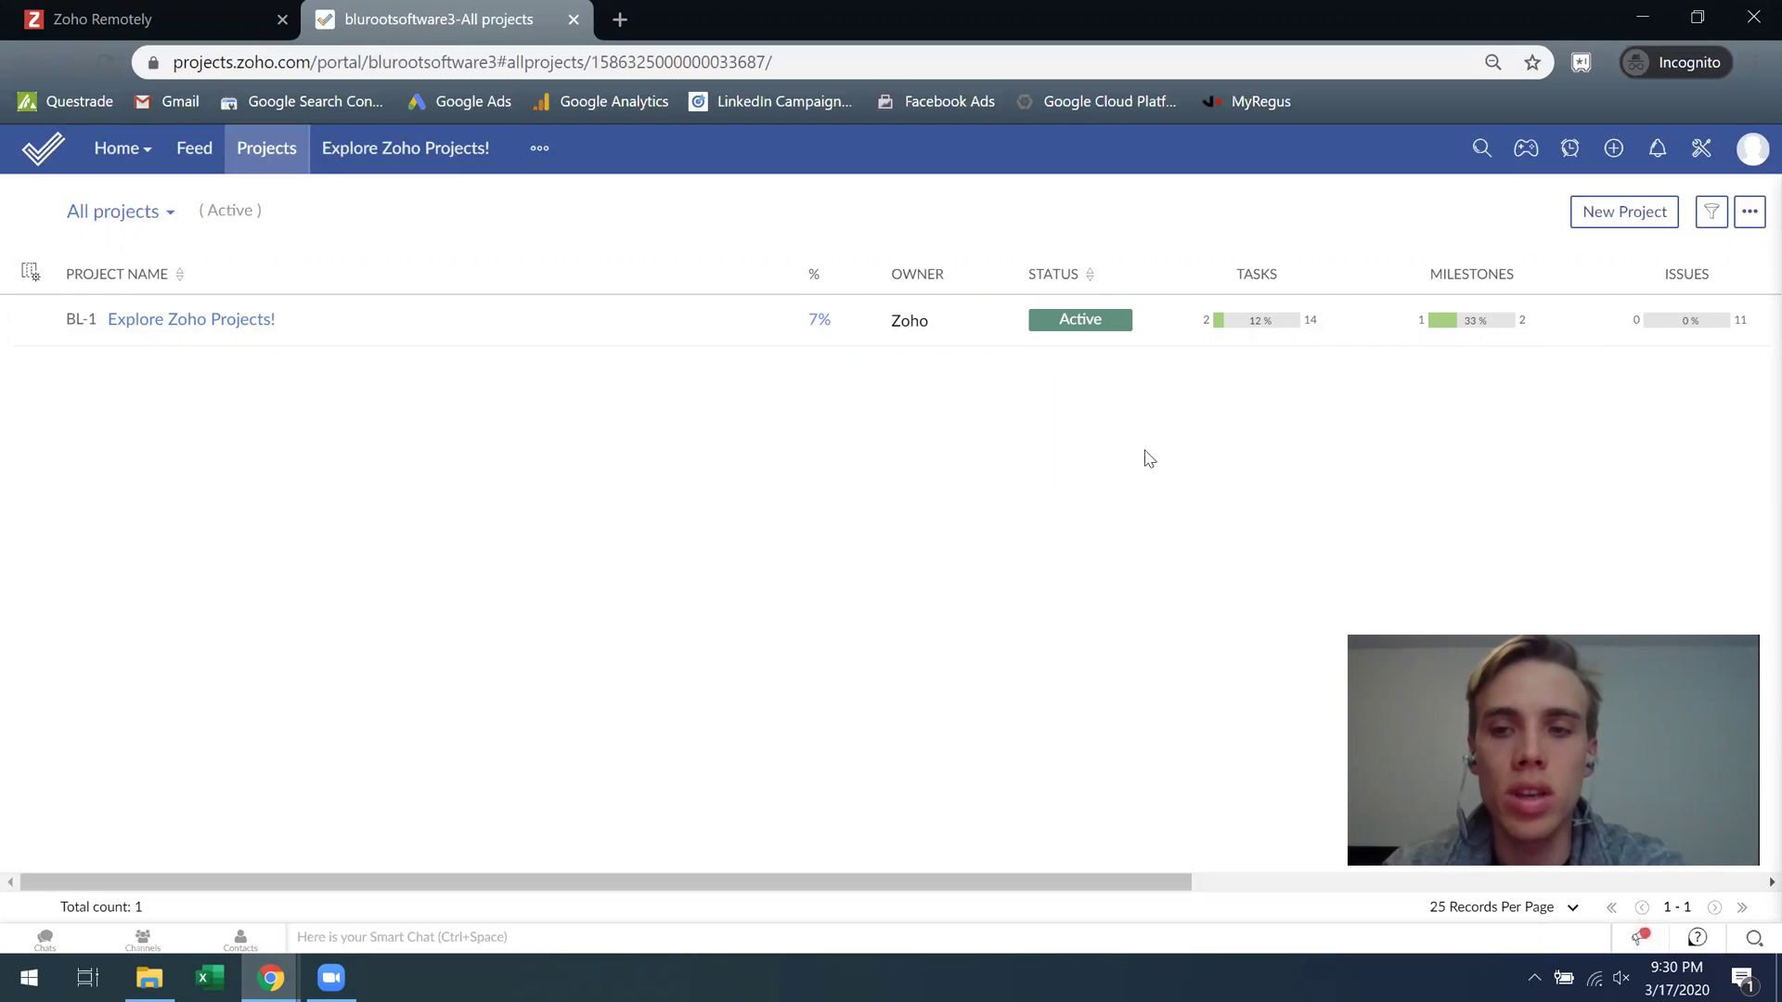
Open Explore Zoho Projects! and scroll through its dashboard's task, issue and milestone widgets.
{"action": "left_click", "coordinate": [224, 325]}
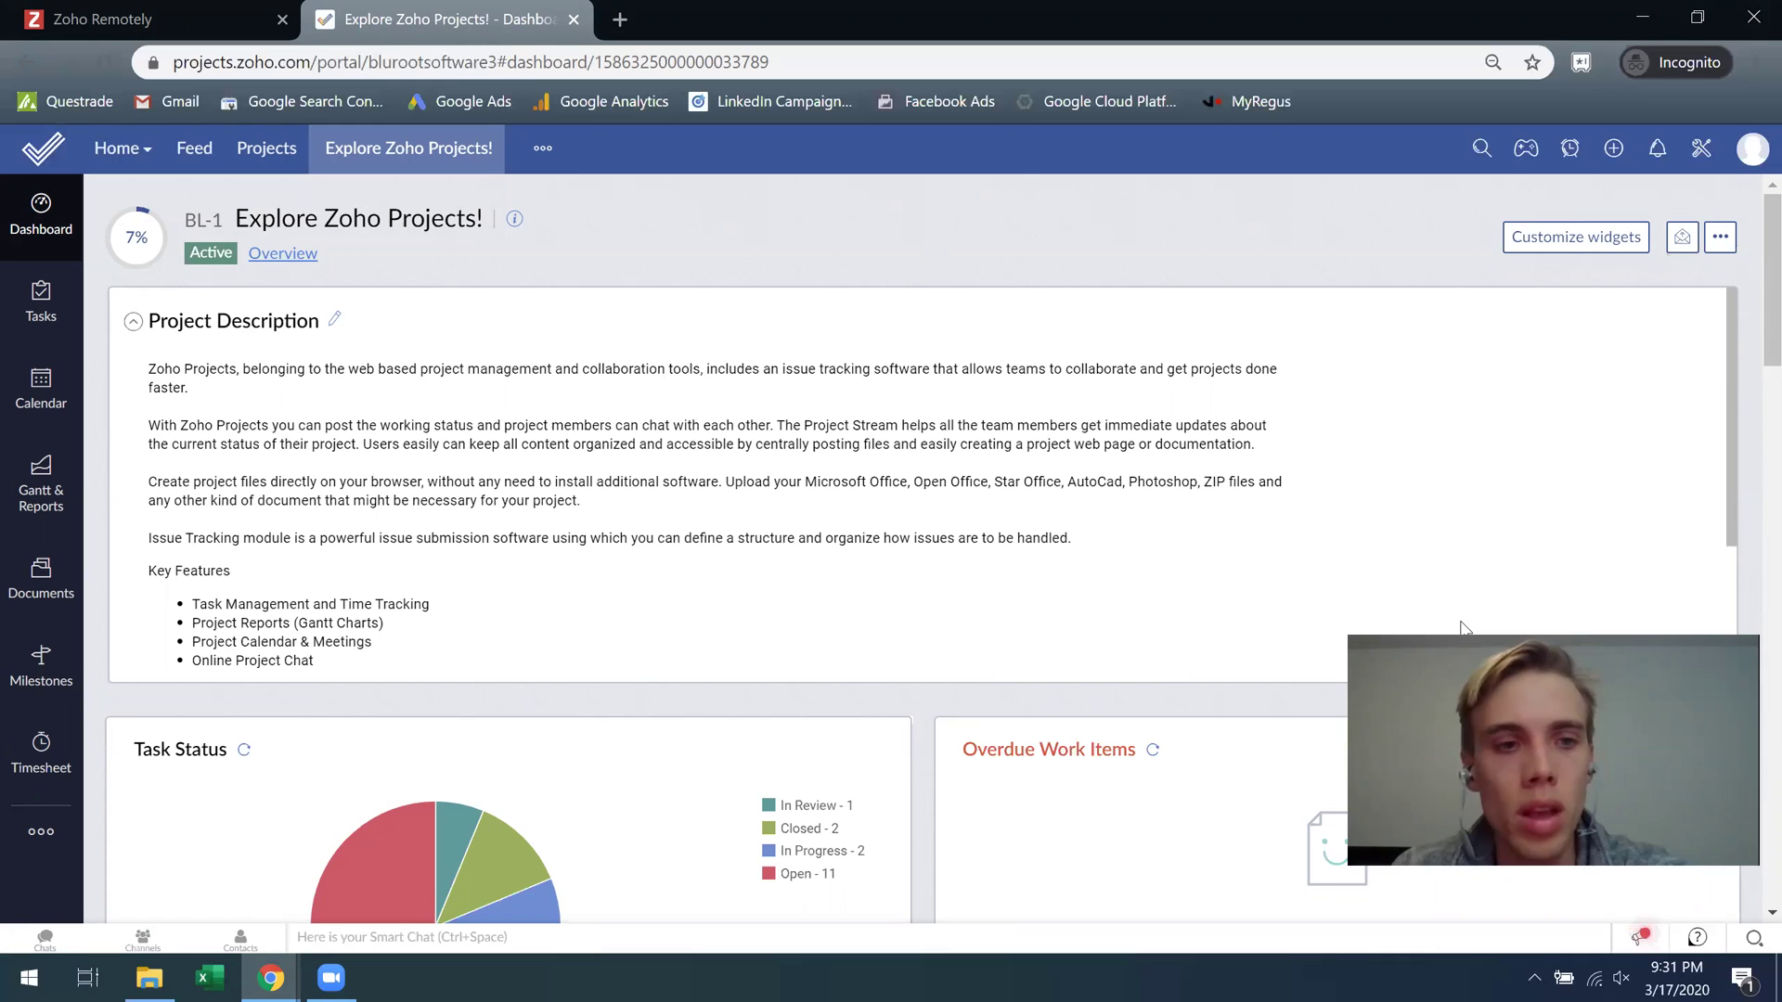
{"action": "scroll", "coordinate": [843, 766], "scroll_direction": "down", "scroll_amount": 3}
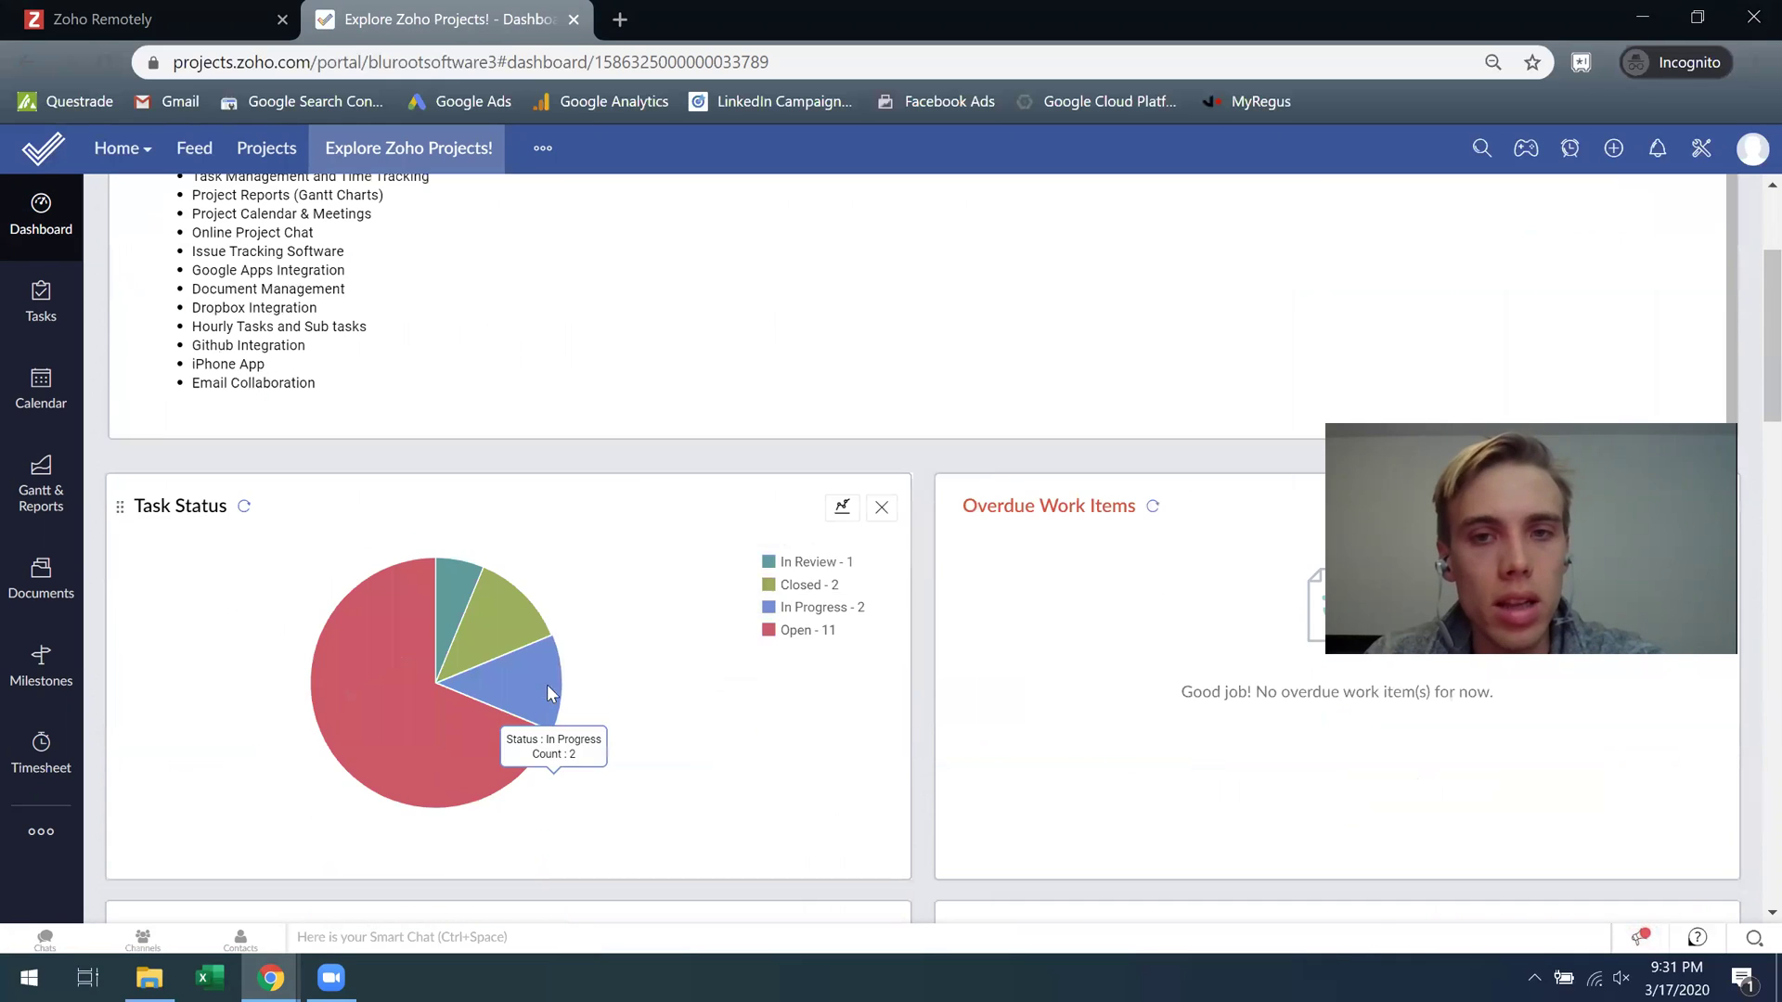
{"action": "scroll", "coordinate": [547, 715], "scroll_direction": "down", "scroll_amount": 4}
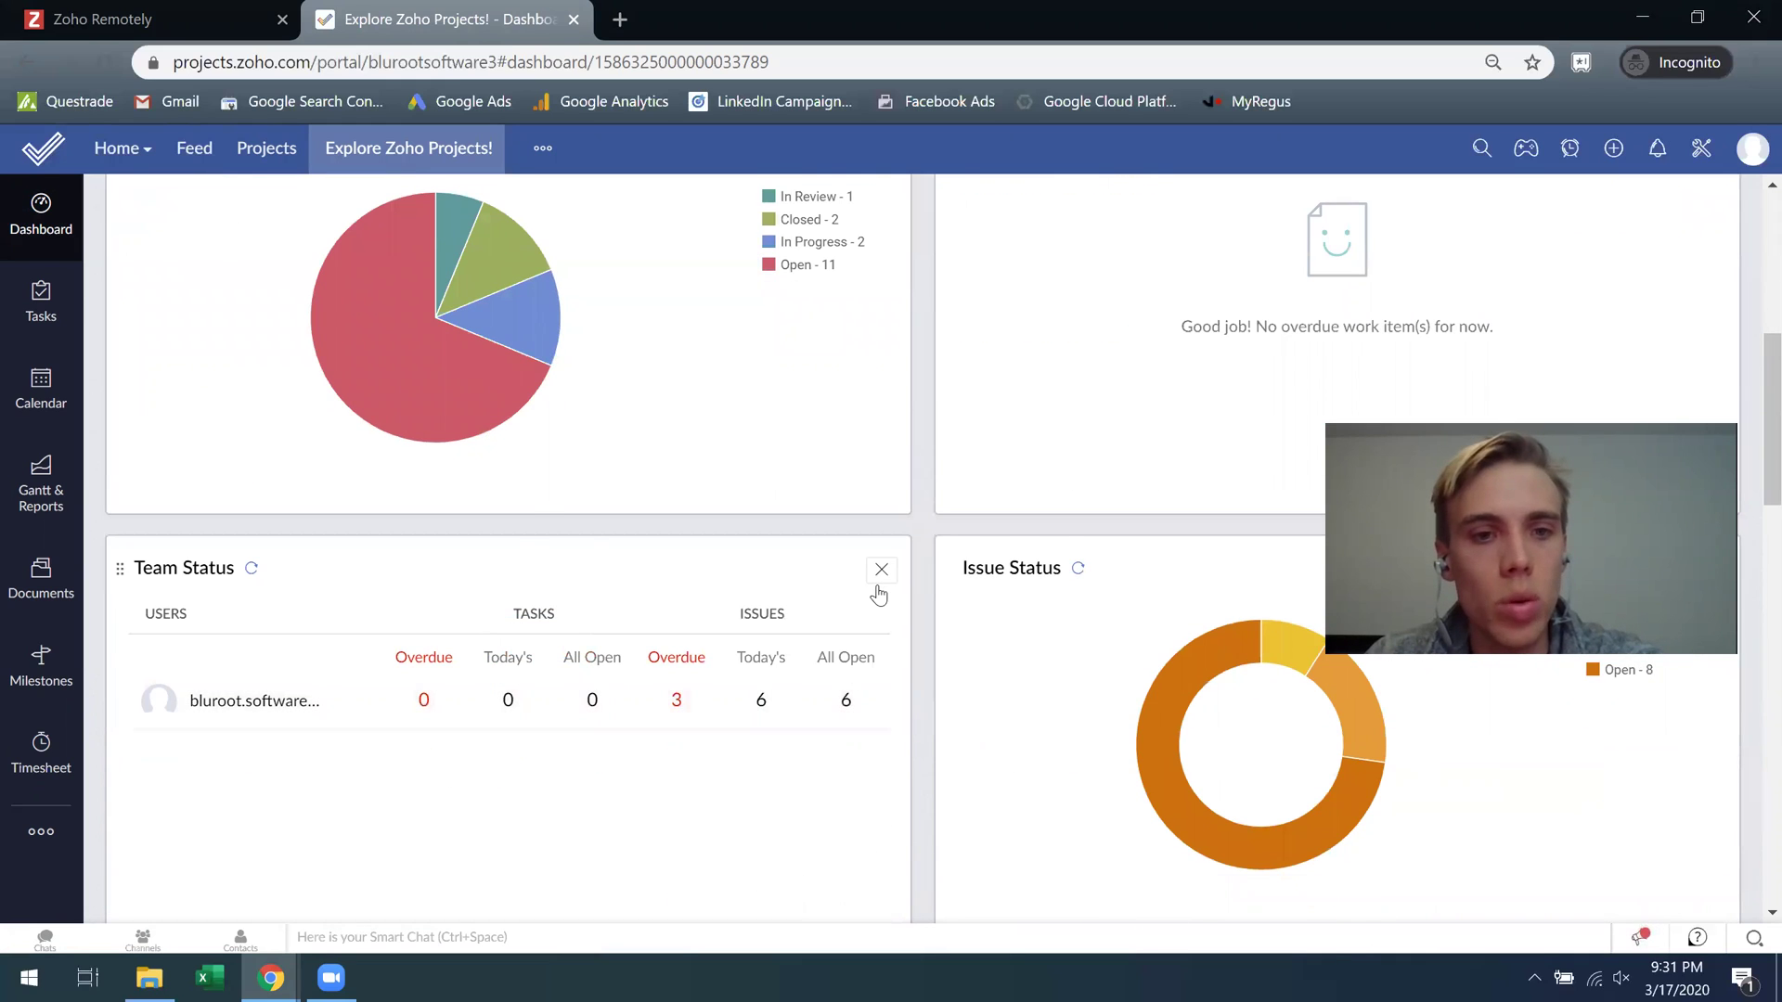
{"action": "scroll", "coordinate": [743, 547], "scroll_direction": "up", "scroll_amount": 1}
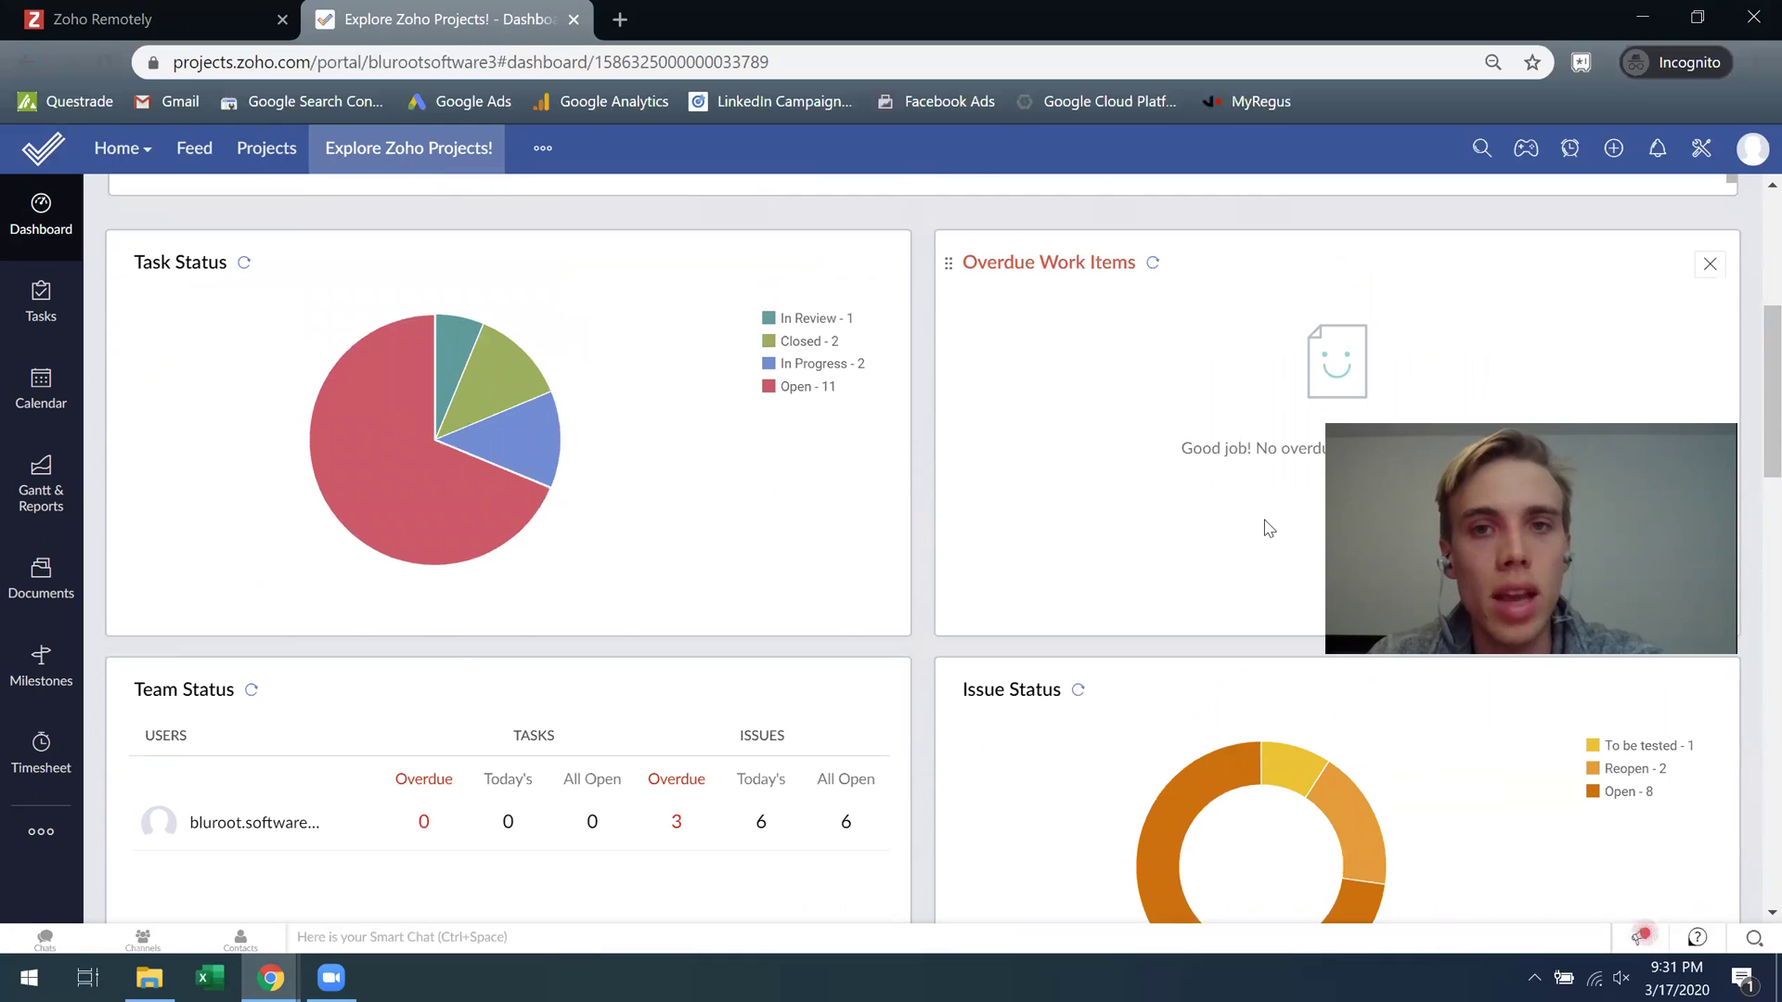
{"action": "scroll", "coordinate": [1272, 529], "scroll_direction": "down", "scroll_amount": 1}
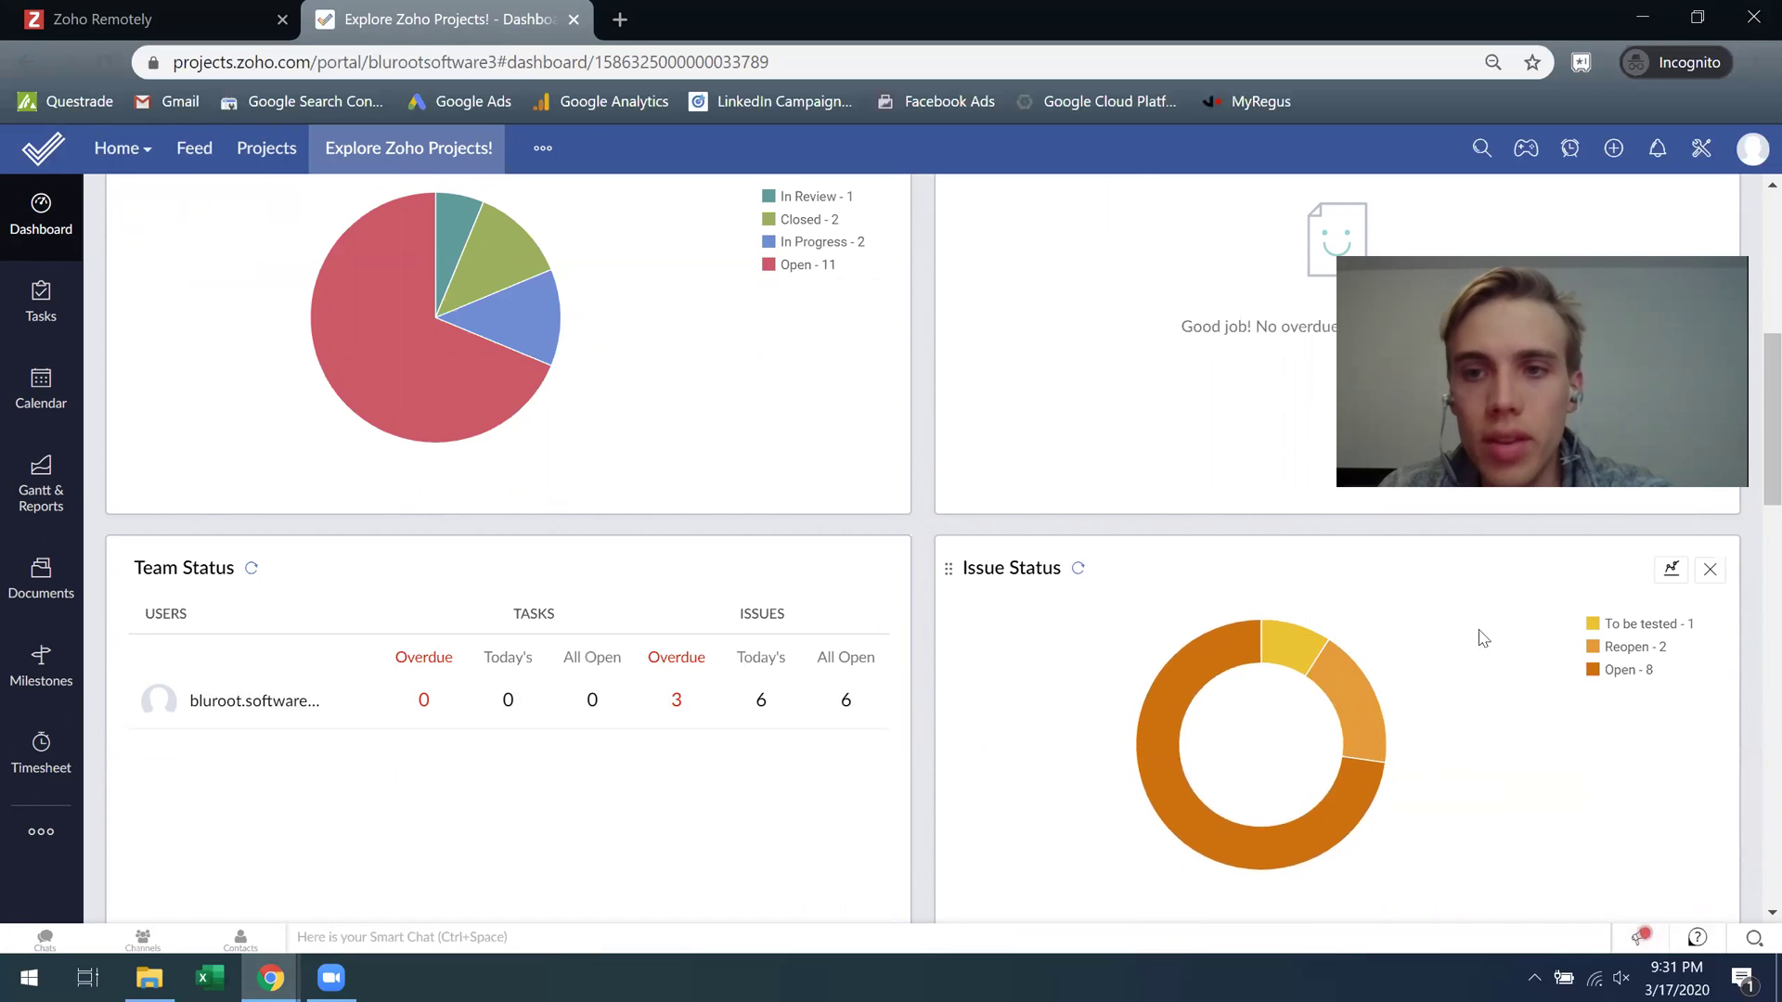
{"action": "scroll", "coordinate": [1588, 742], "scroll_direction": "down", "scroll_amount": 4}
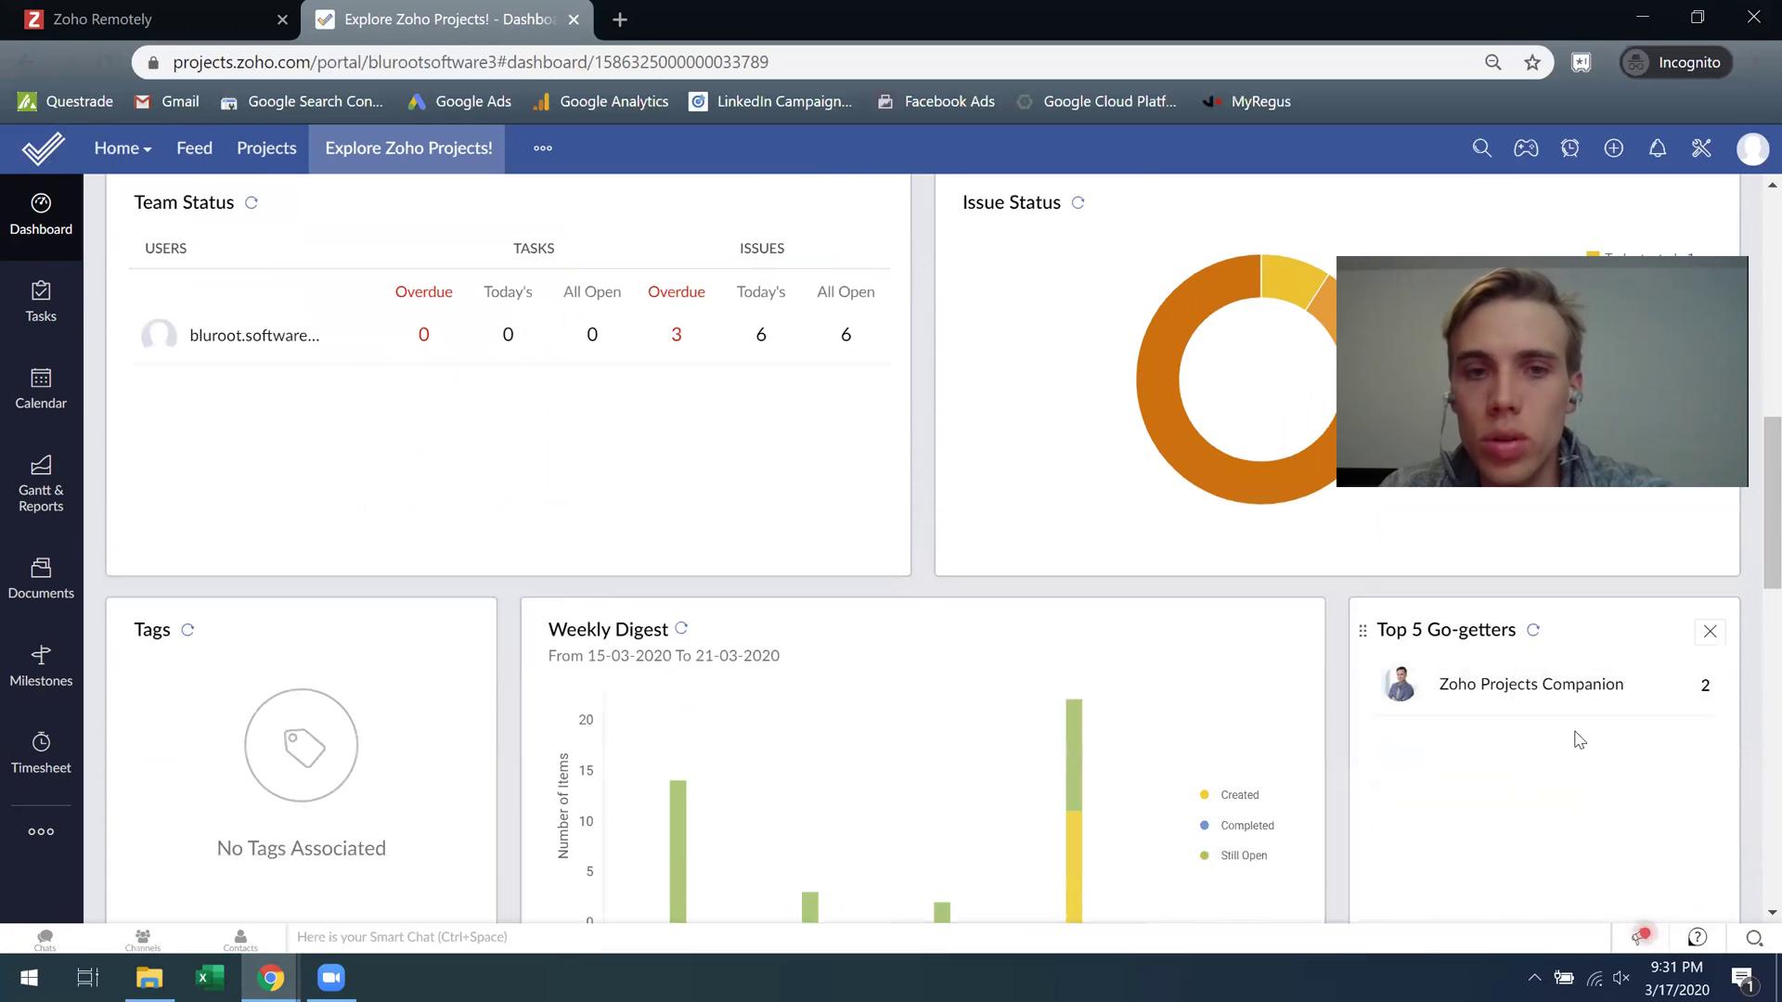
{"action": "scroll", "coordinate": [1580, 739], "scroll_direction": "down", "scroll_amount": 3}
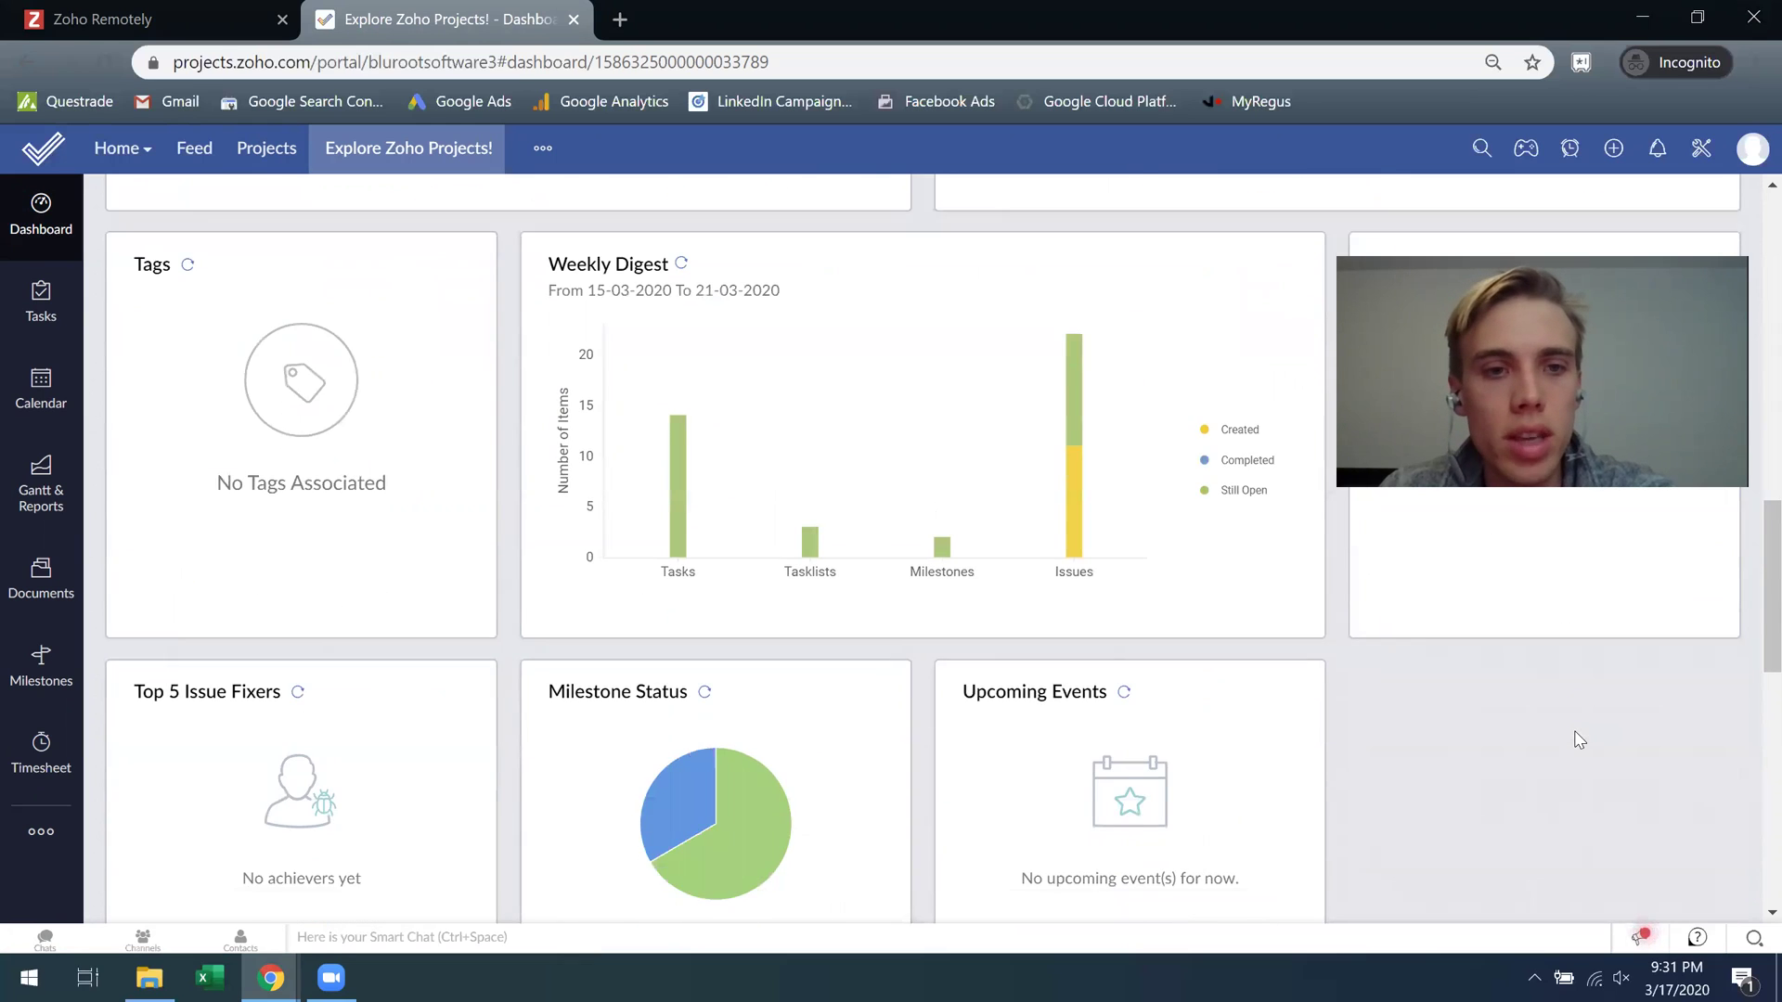
{"action": "scroll", "coordinate": [1576, 738], "scroll_direction": "up", "scroll_amount": 10}
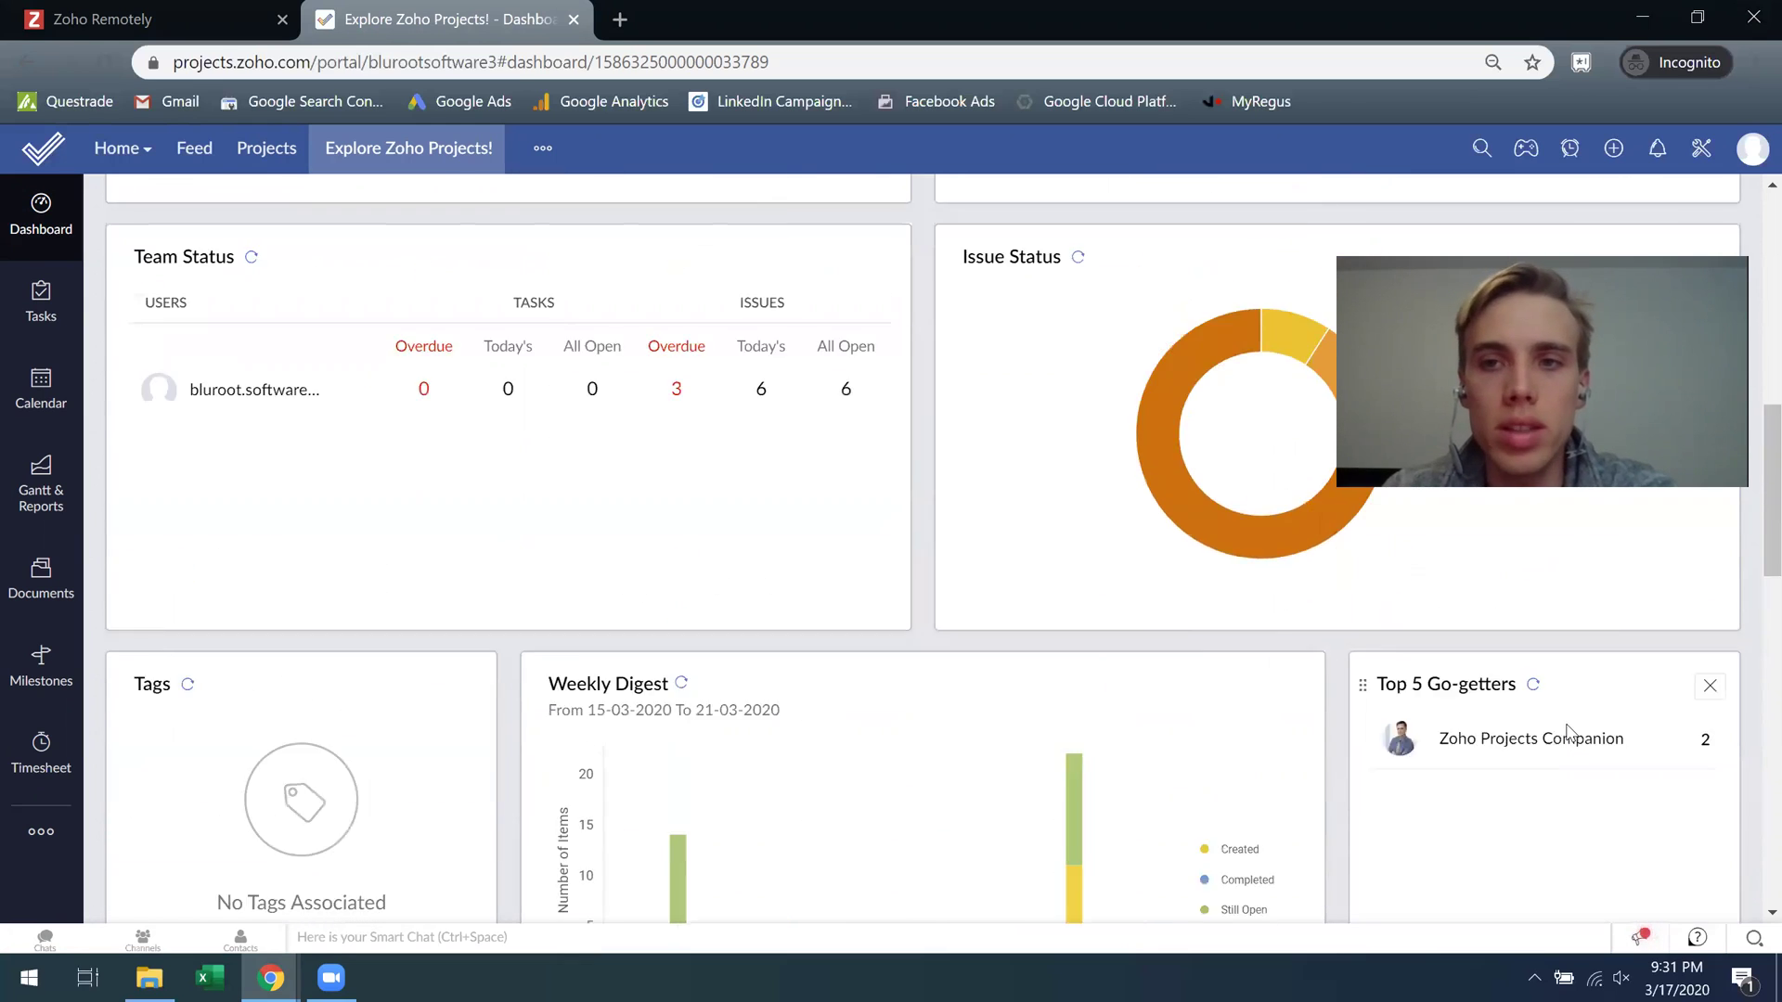
{"action": "scroll", "coordinate": [1570, 728], "scroll_direction": "up", "scroll_amount": 4}
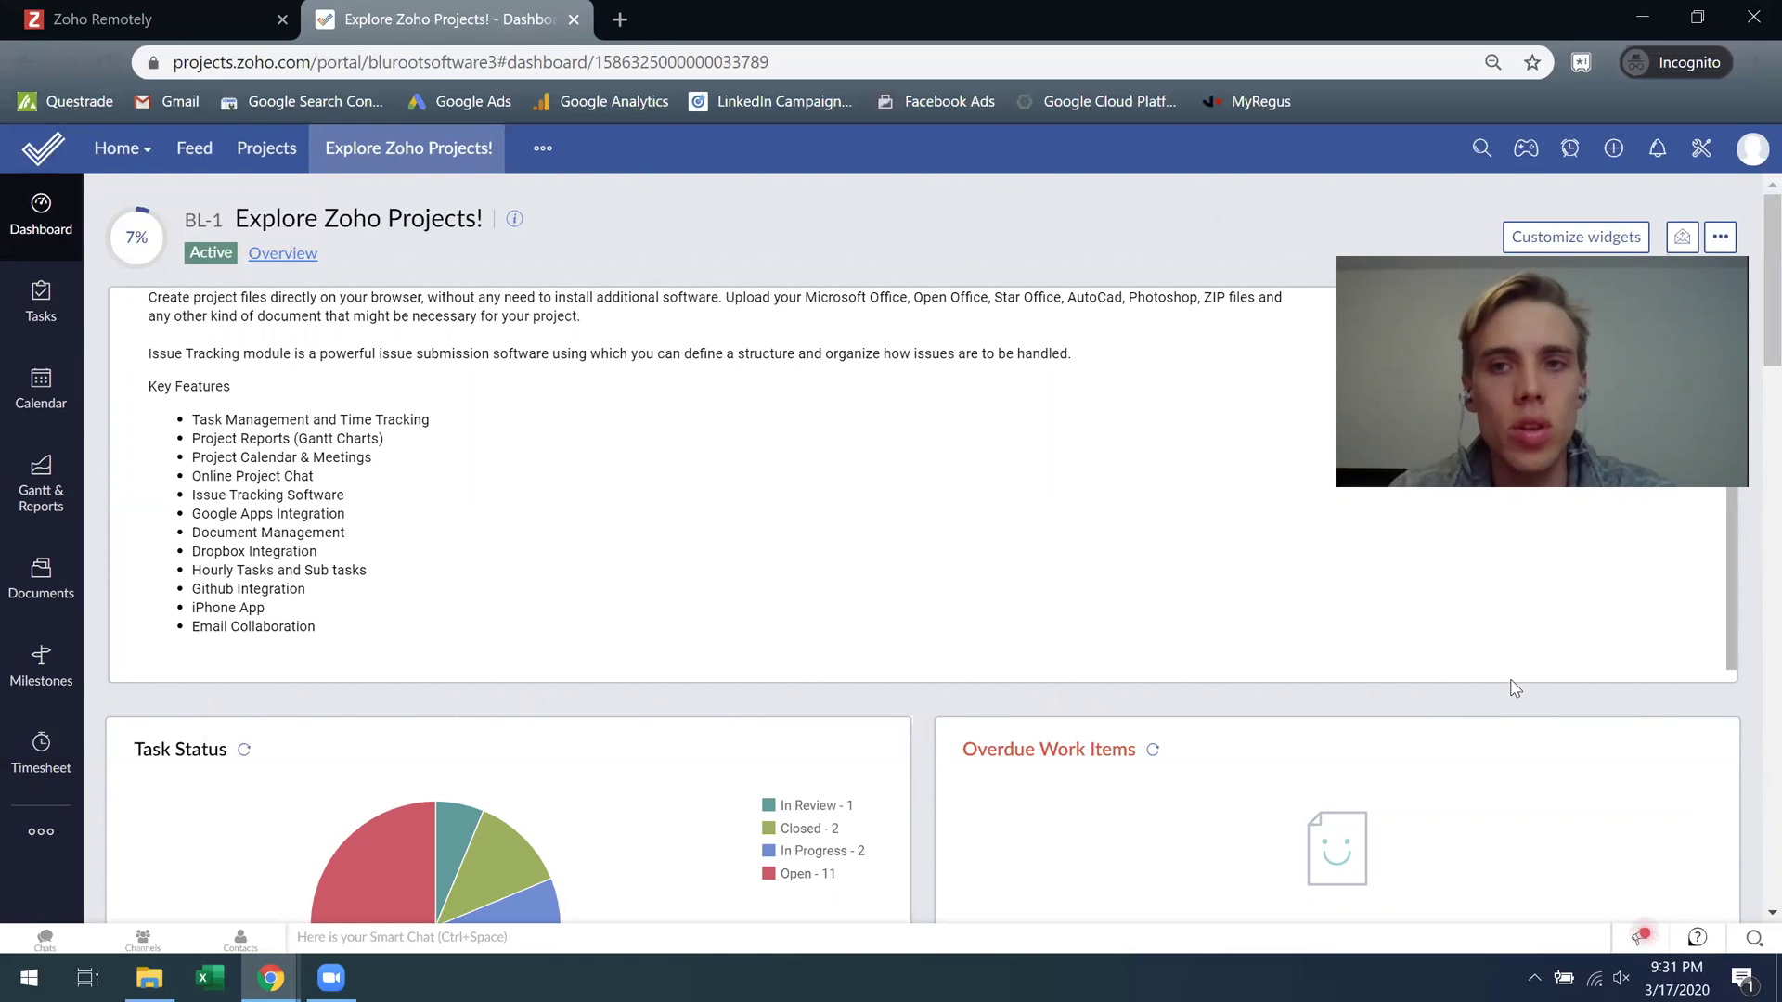
Create a task list named 'New Task List' in the project's Tasks.
{"action": "left_click", "coordinate": [32, 302]}
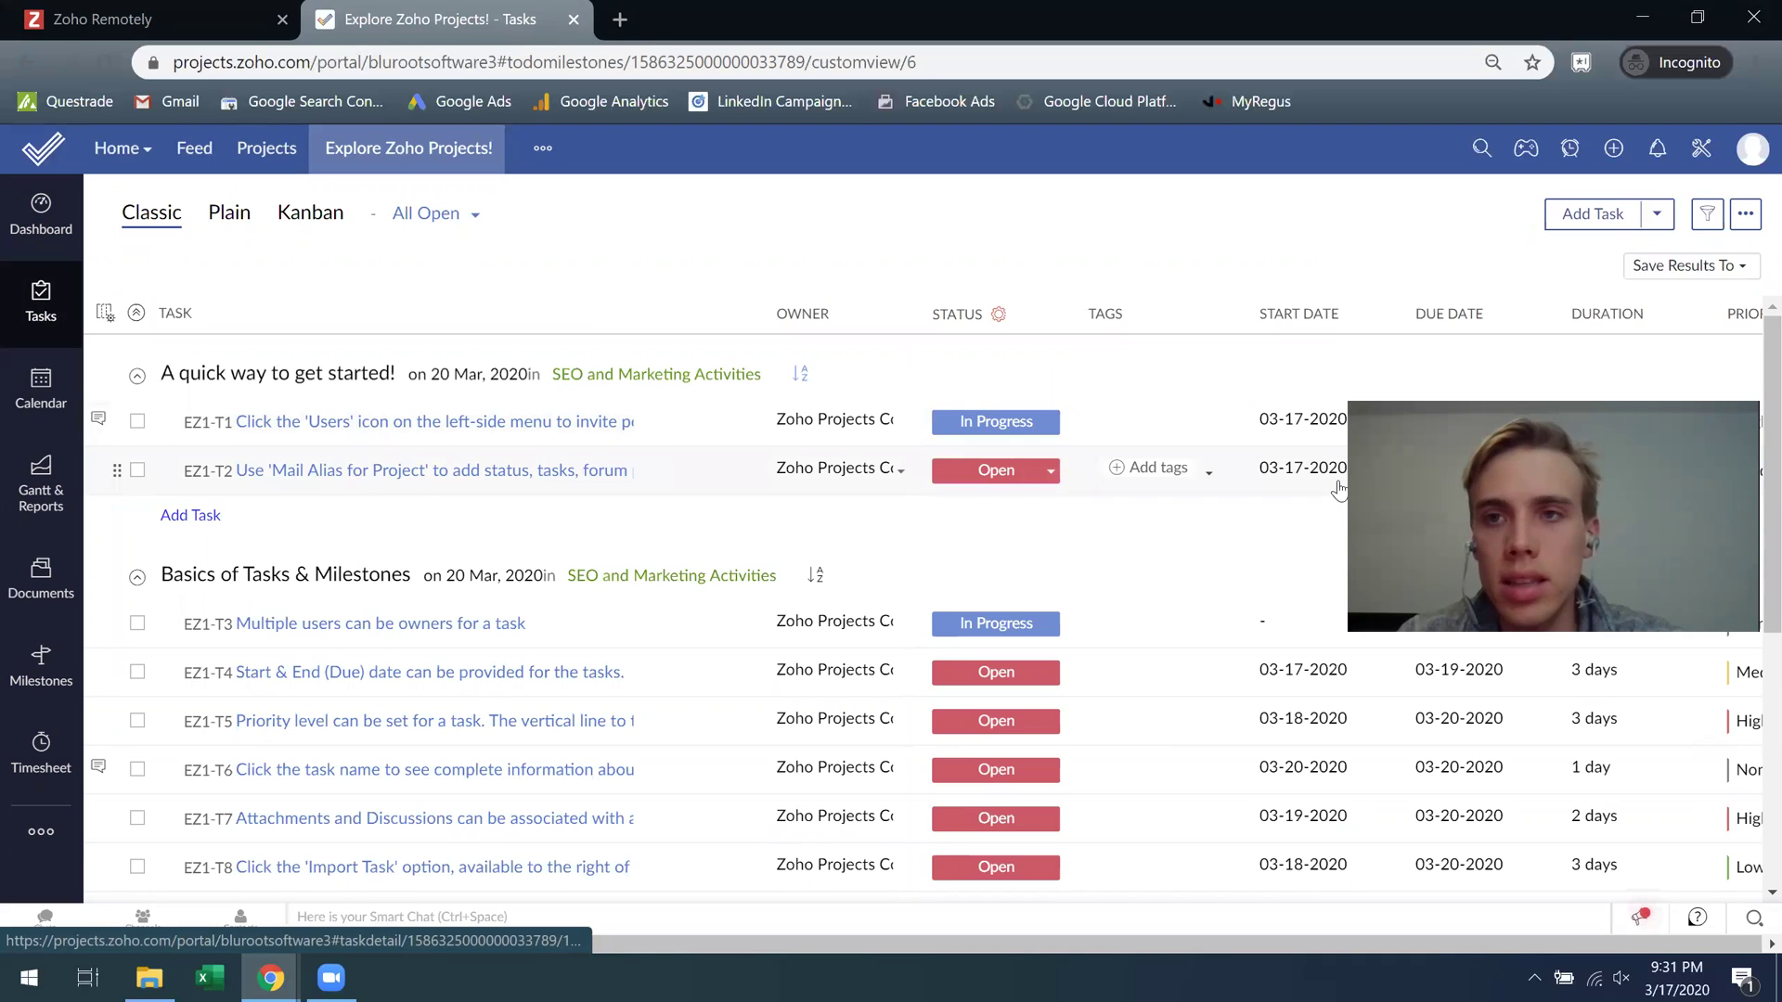
{"action": "left_click", "coordinate": [1657, 215]}
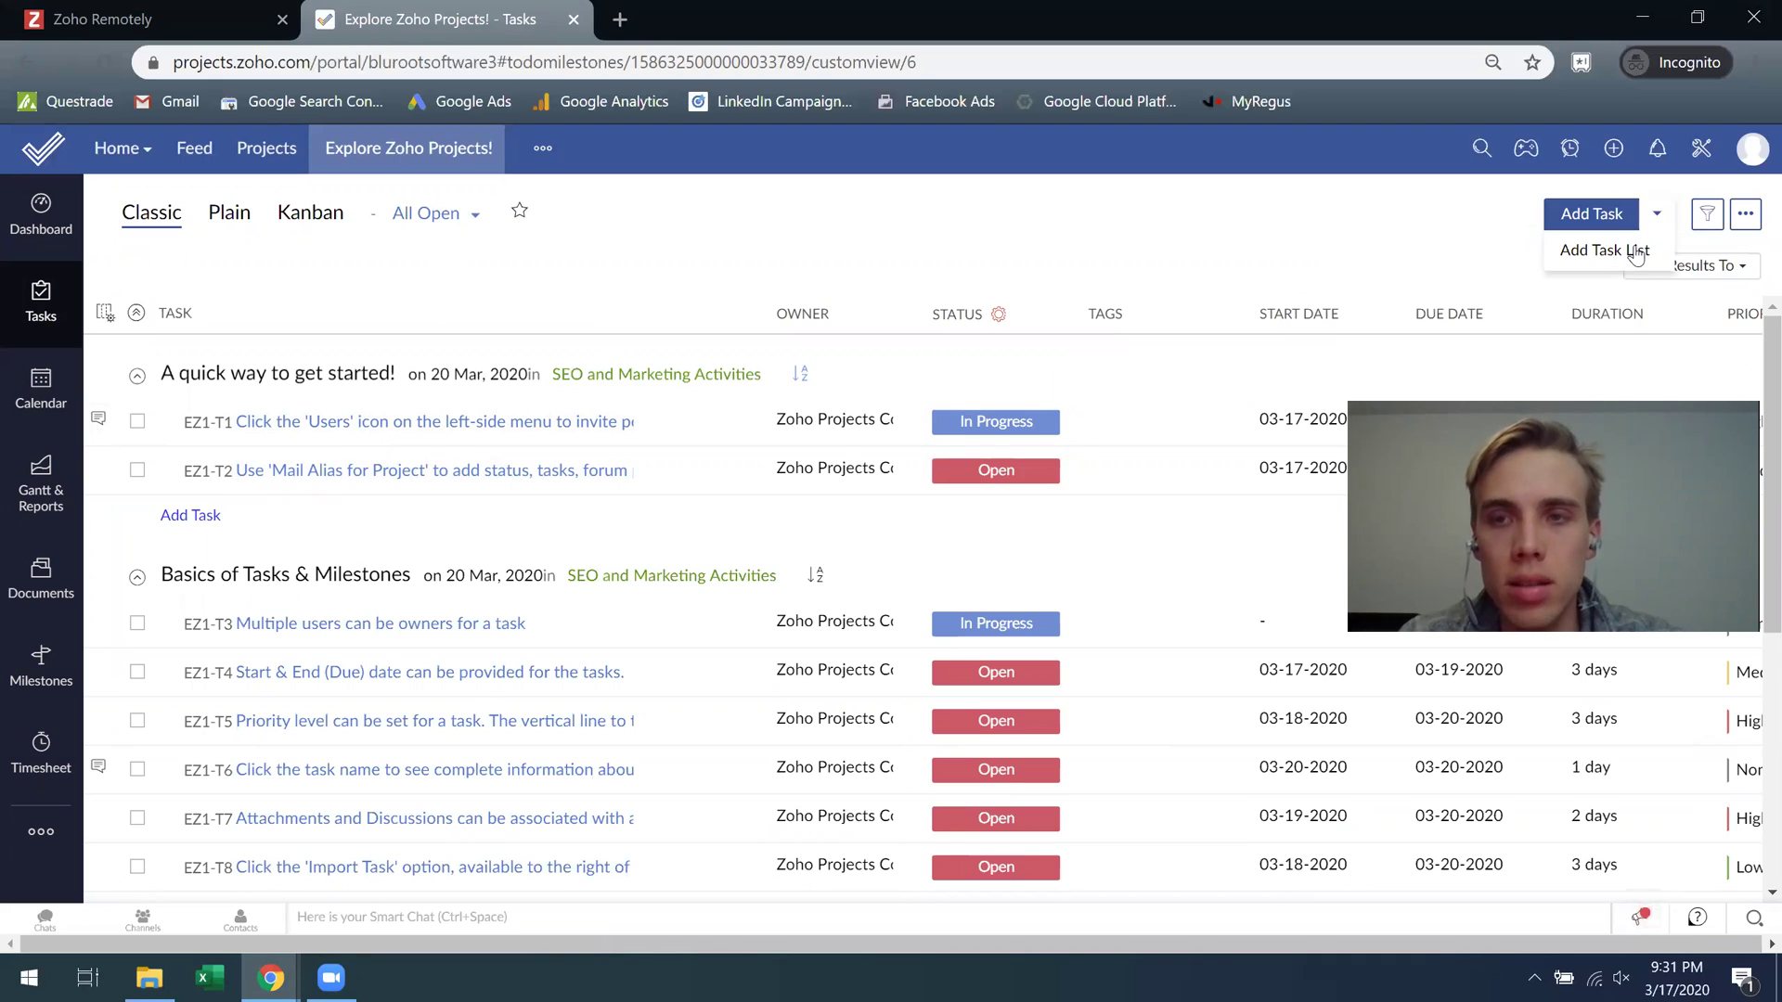
{"action": "left_click", "coordinate": [1636, 255]}
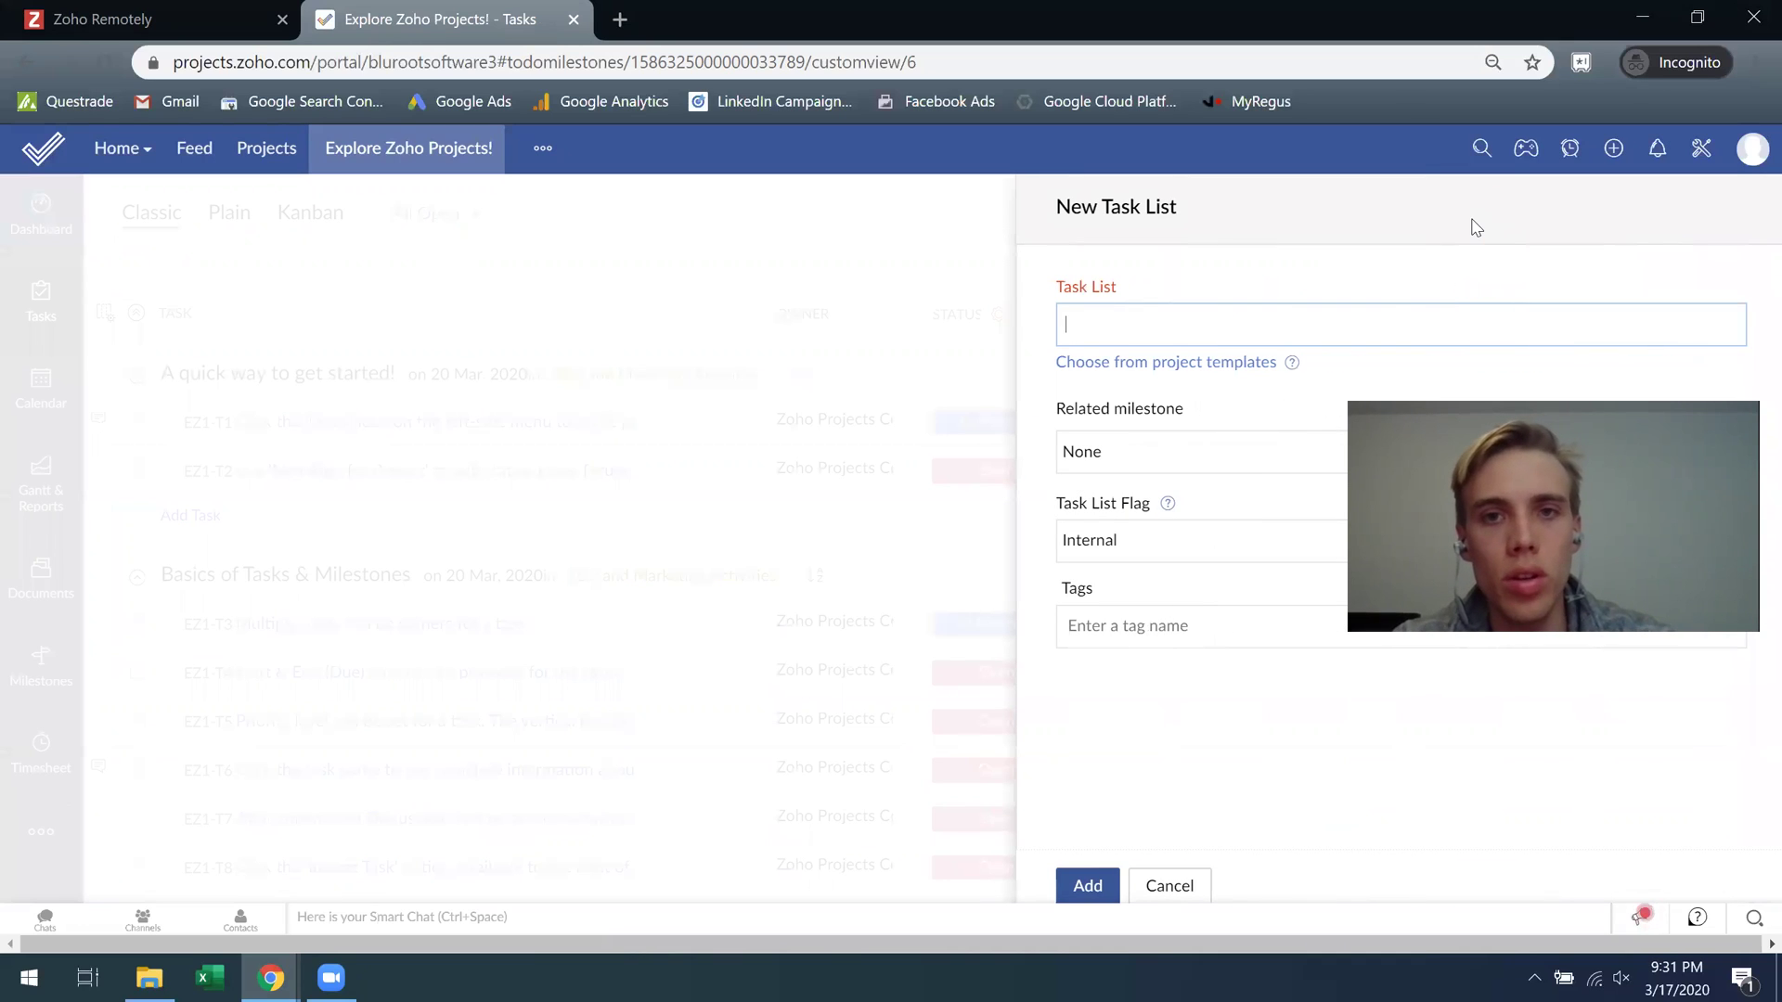
{"action": "type", "text": "New Task List"}
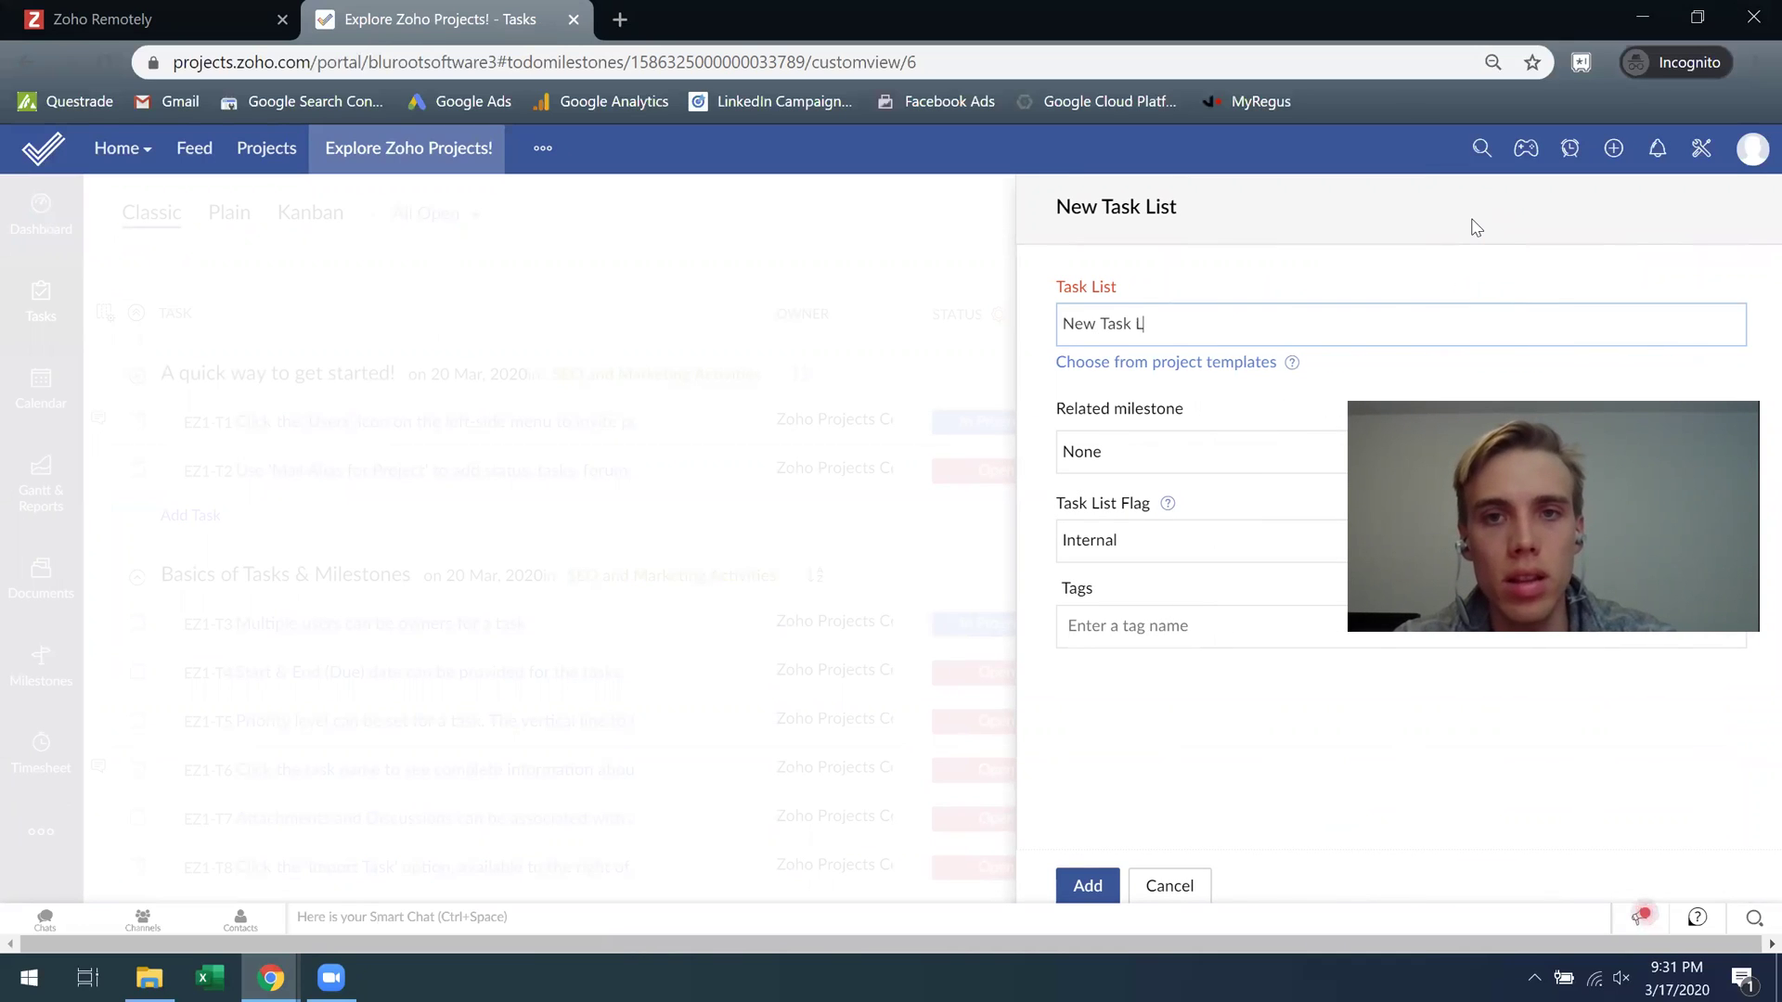
{"action": "left_click", "coordinate": [1096, 892]}
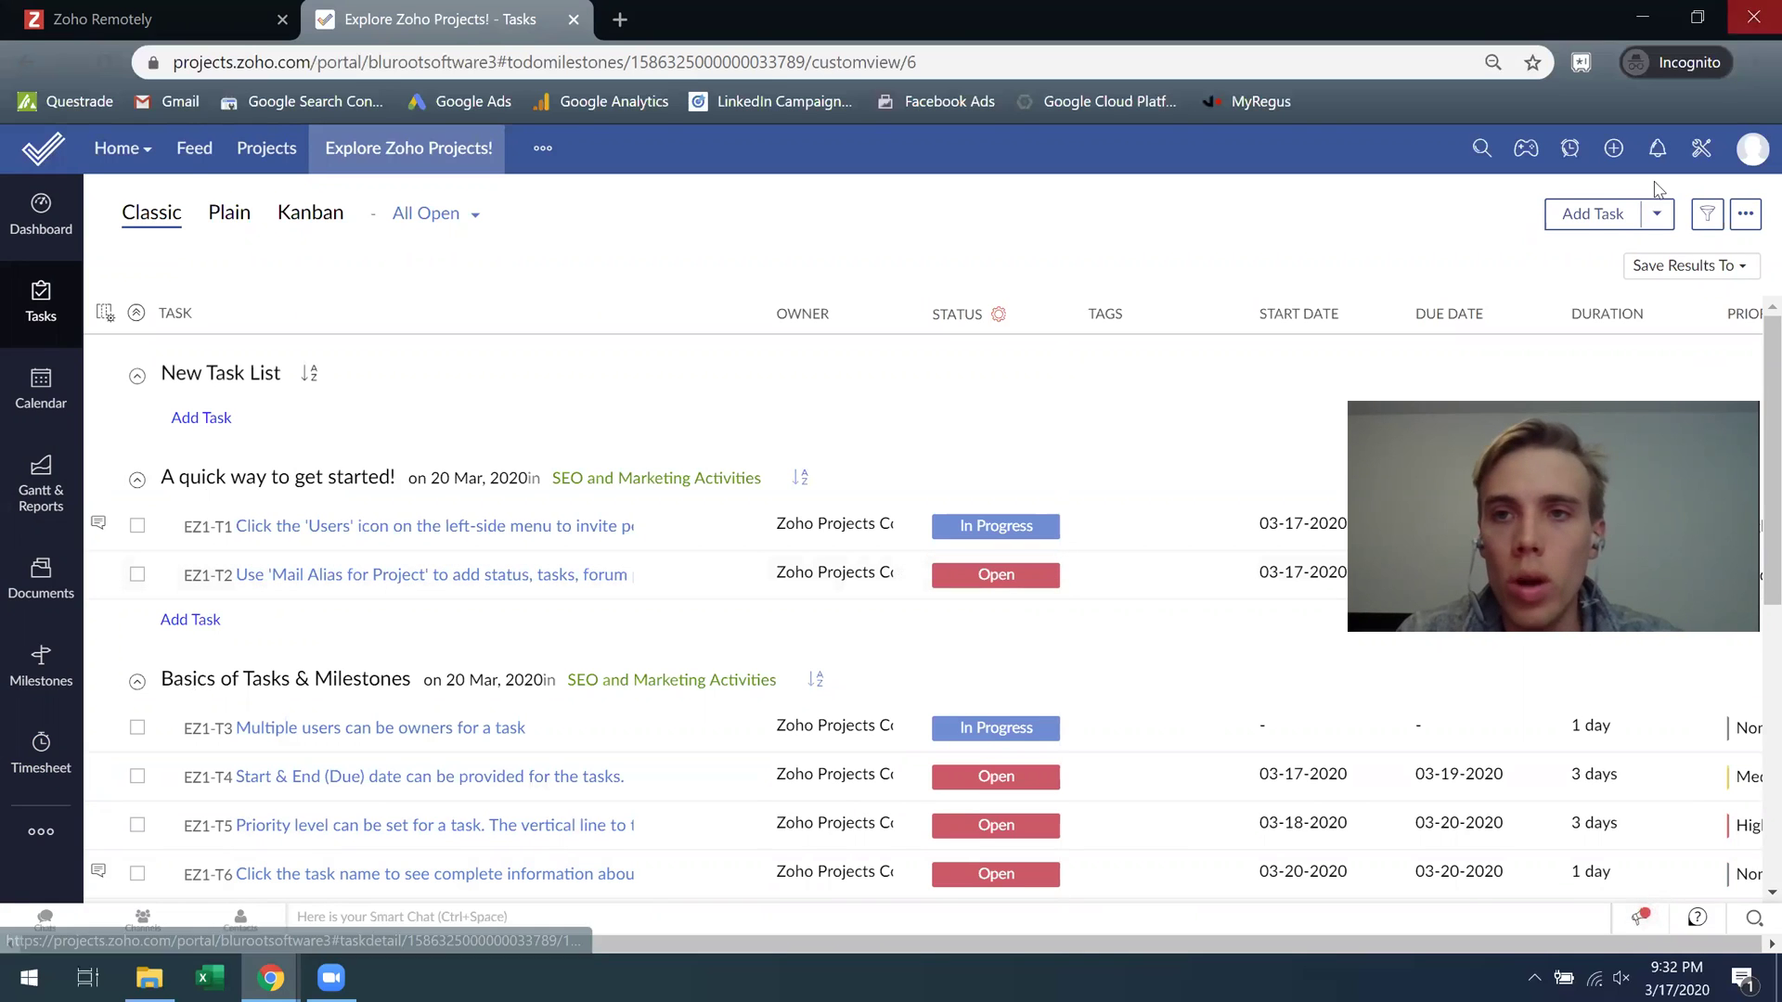
Draft task 'New Task' described 'This is a new task', keeping it in New Task List.
{"action": "left_click", "coordinate": [1592, 215]}
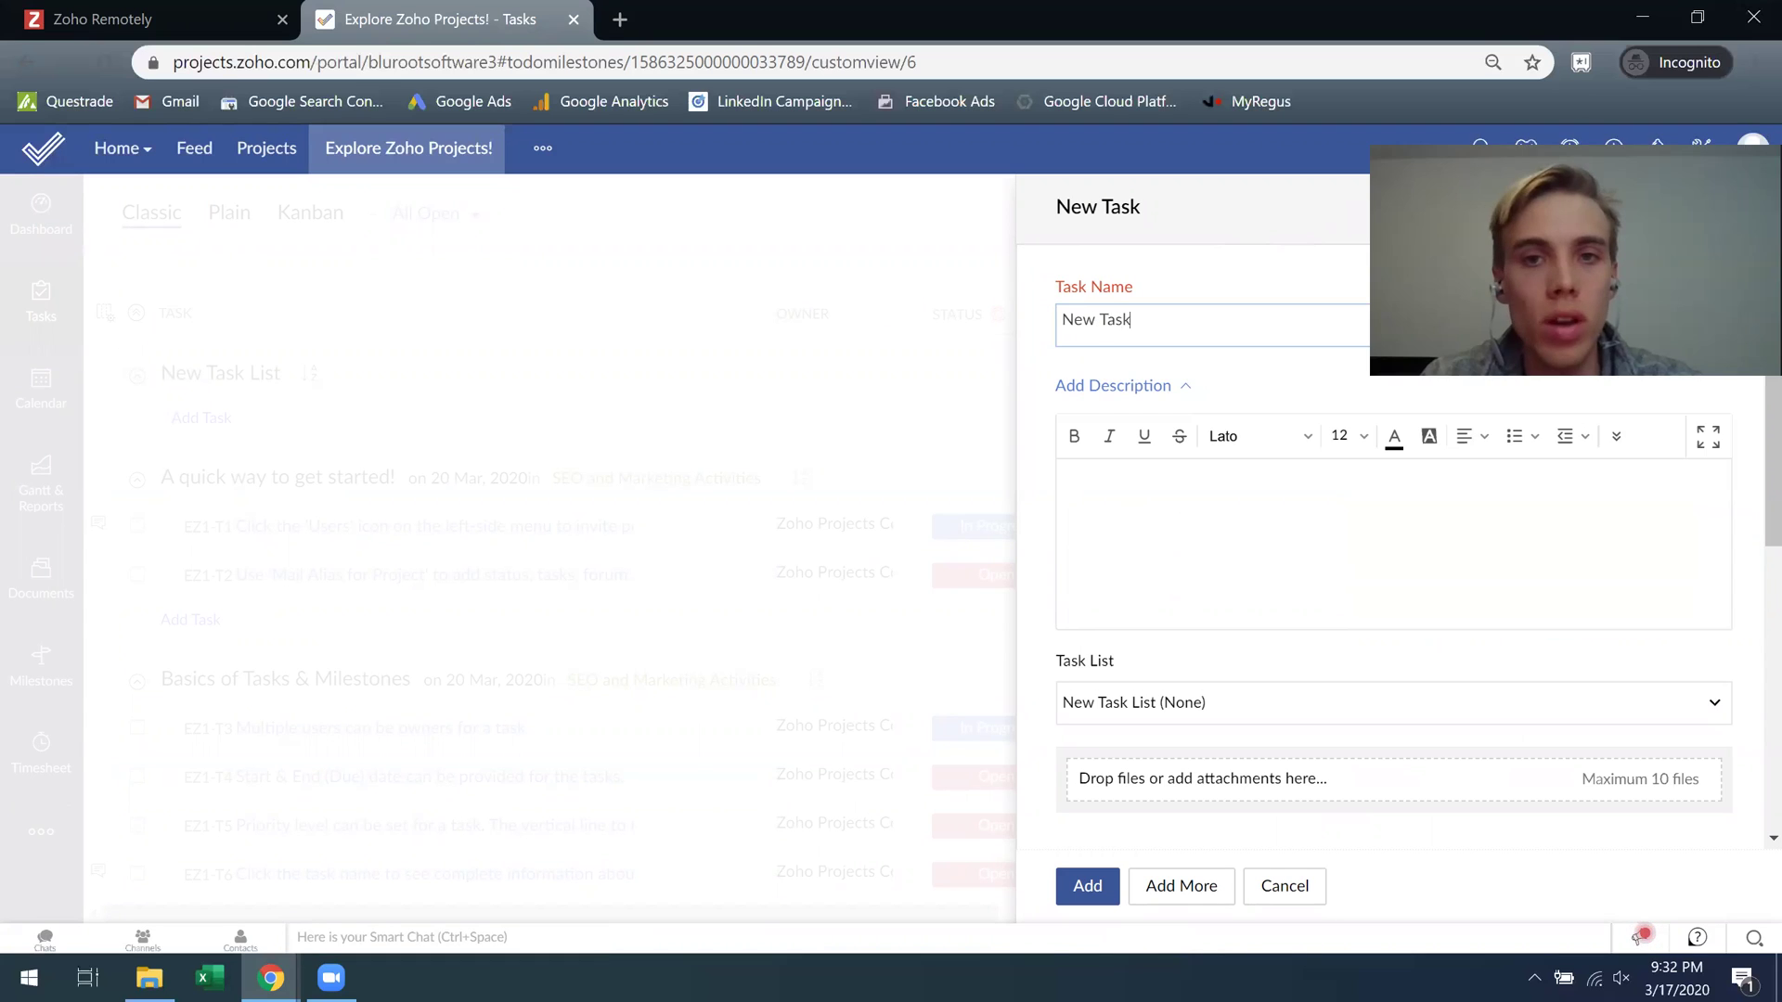
{"action": "left_click", "coordinate": [1231, 568]}
{"action": "type", "text": "This is "}
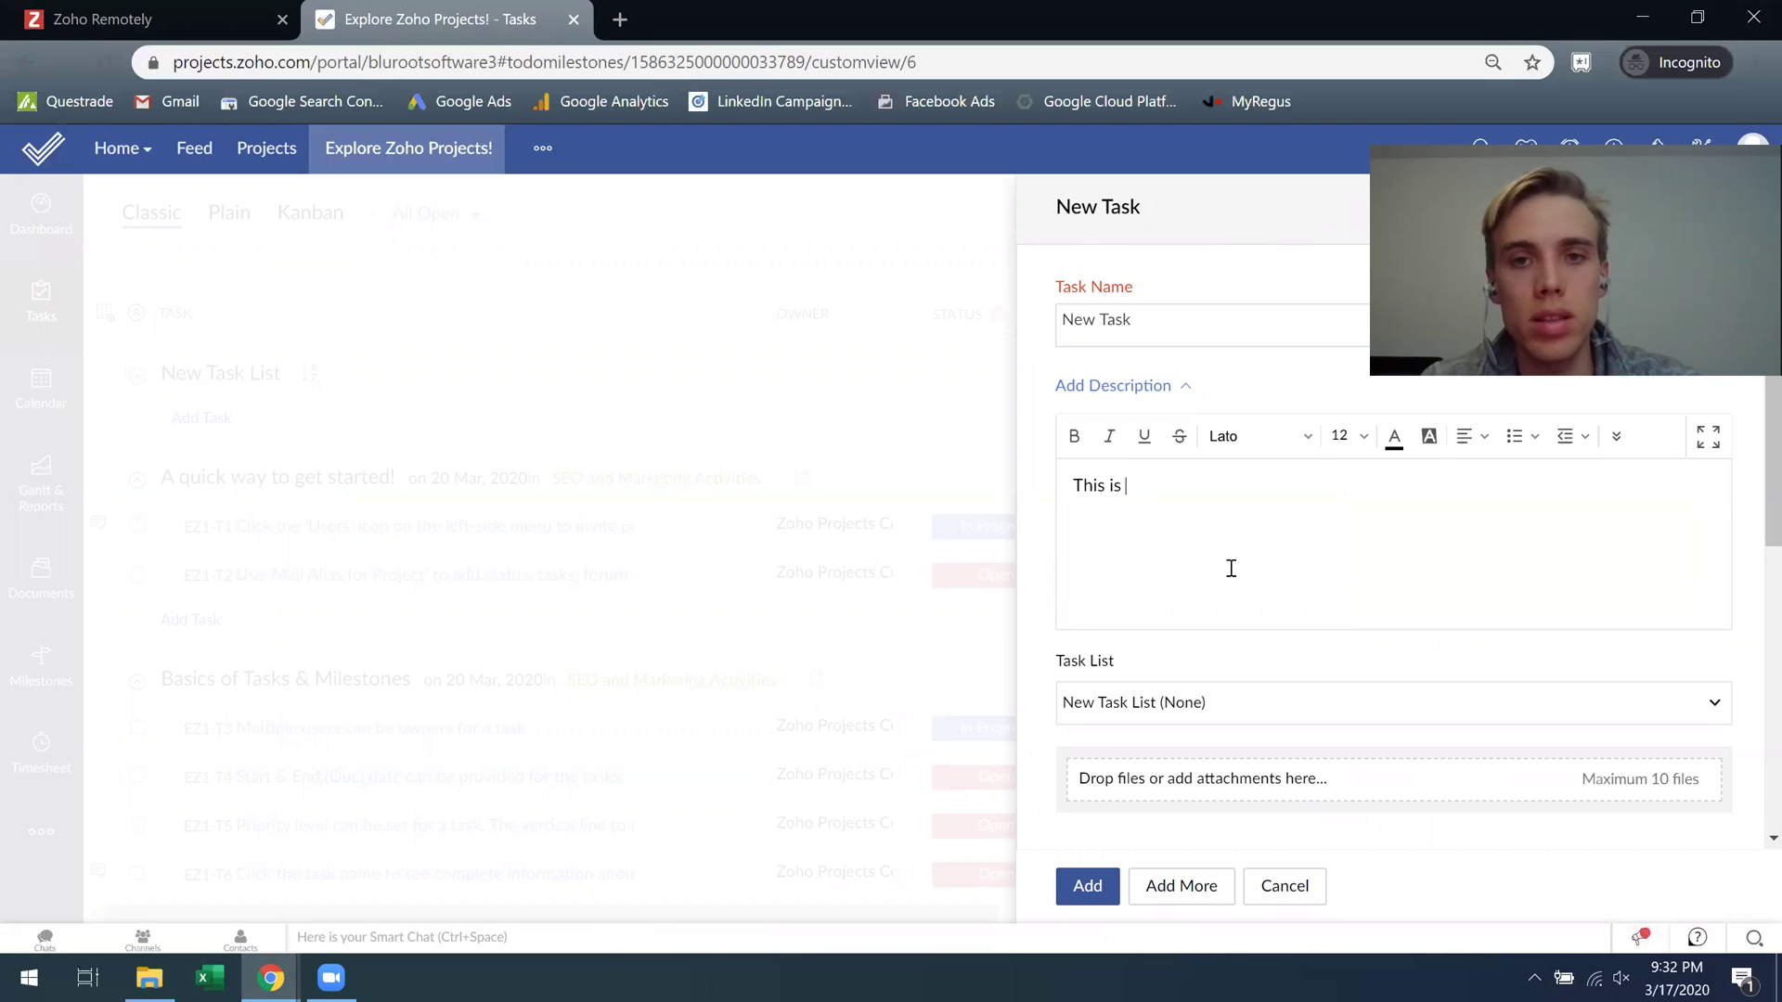
{"action": "type", "text": "a new task"}
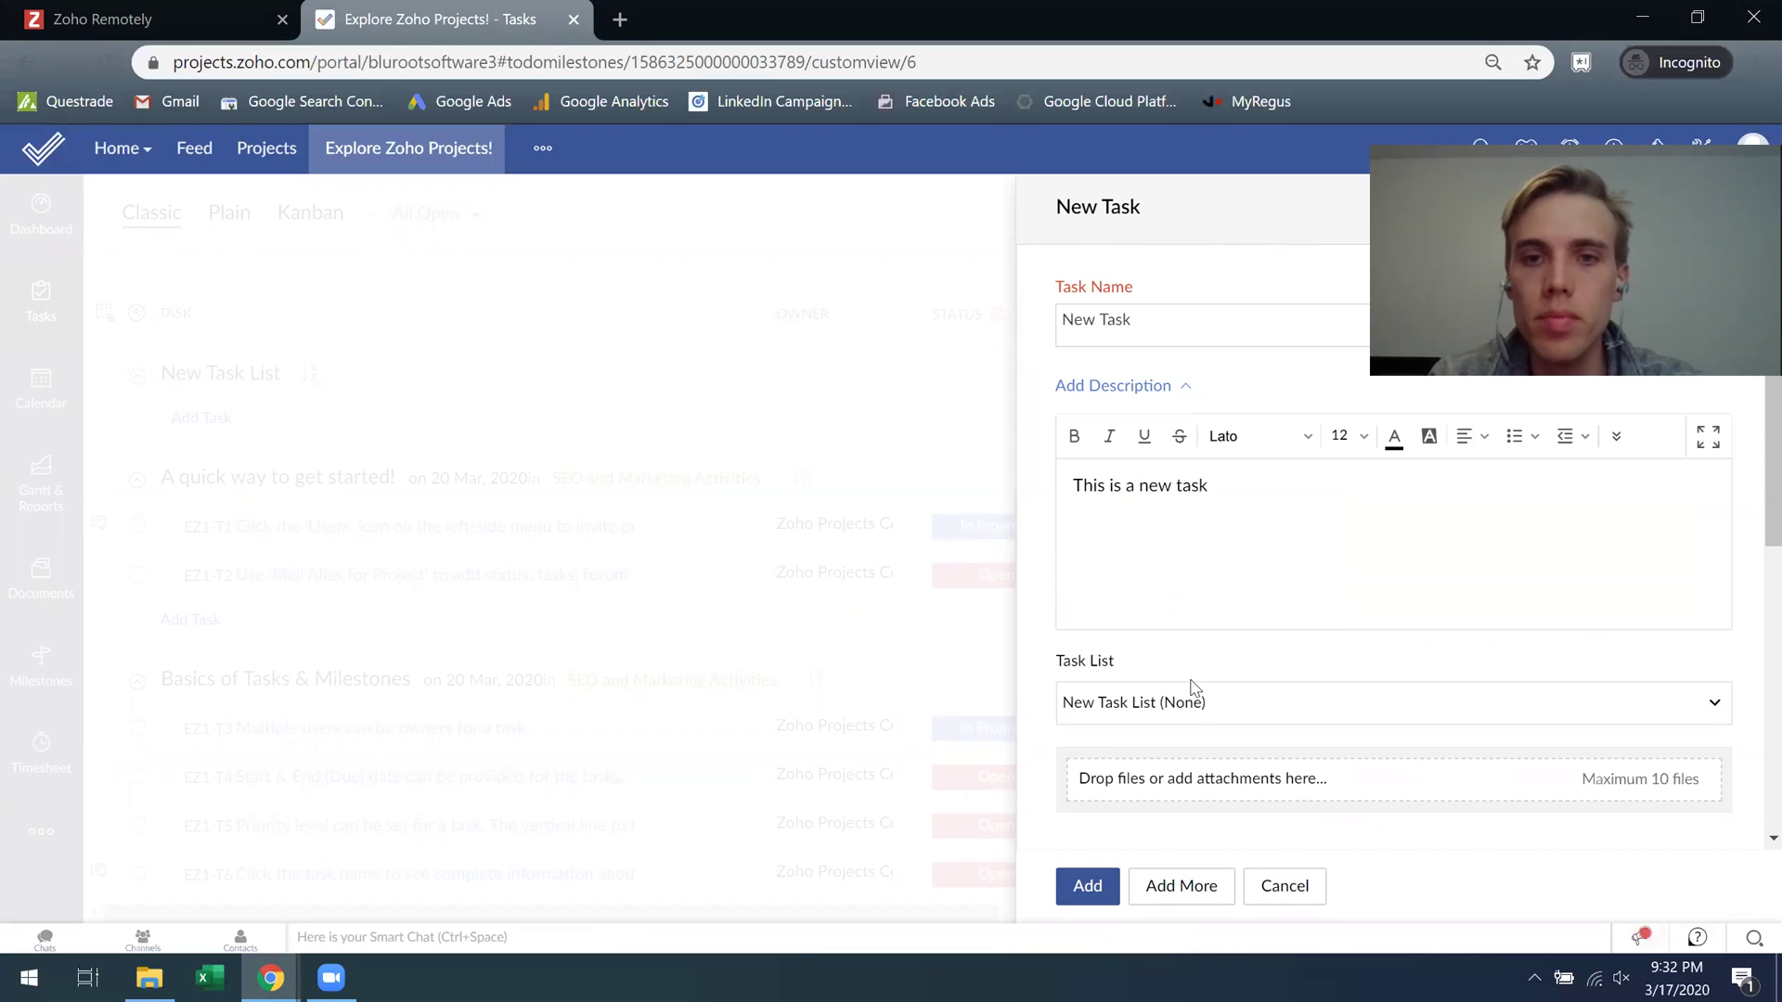
{"action": "left_click", "coordinate": [1203, 705]}
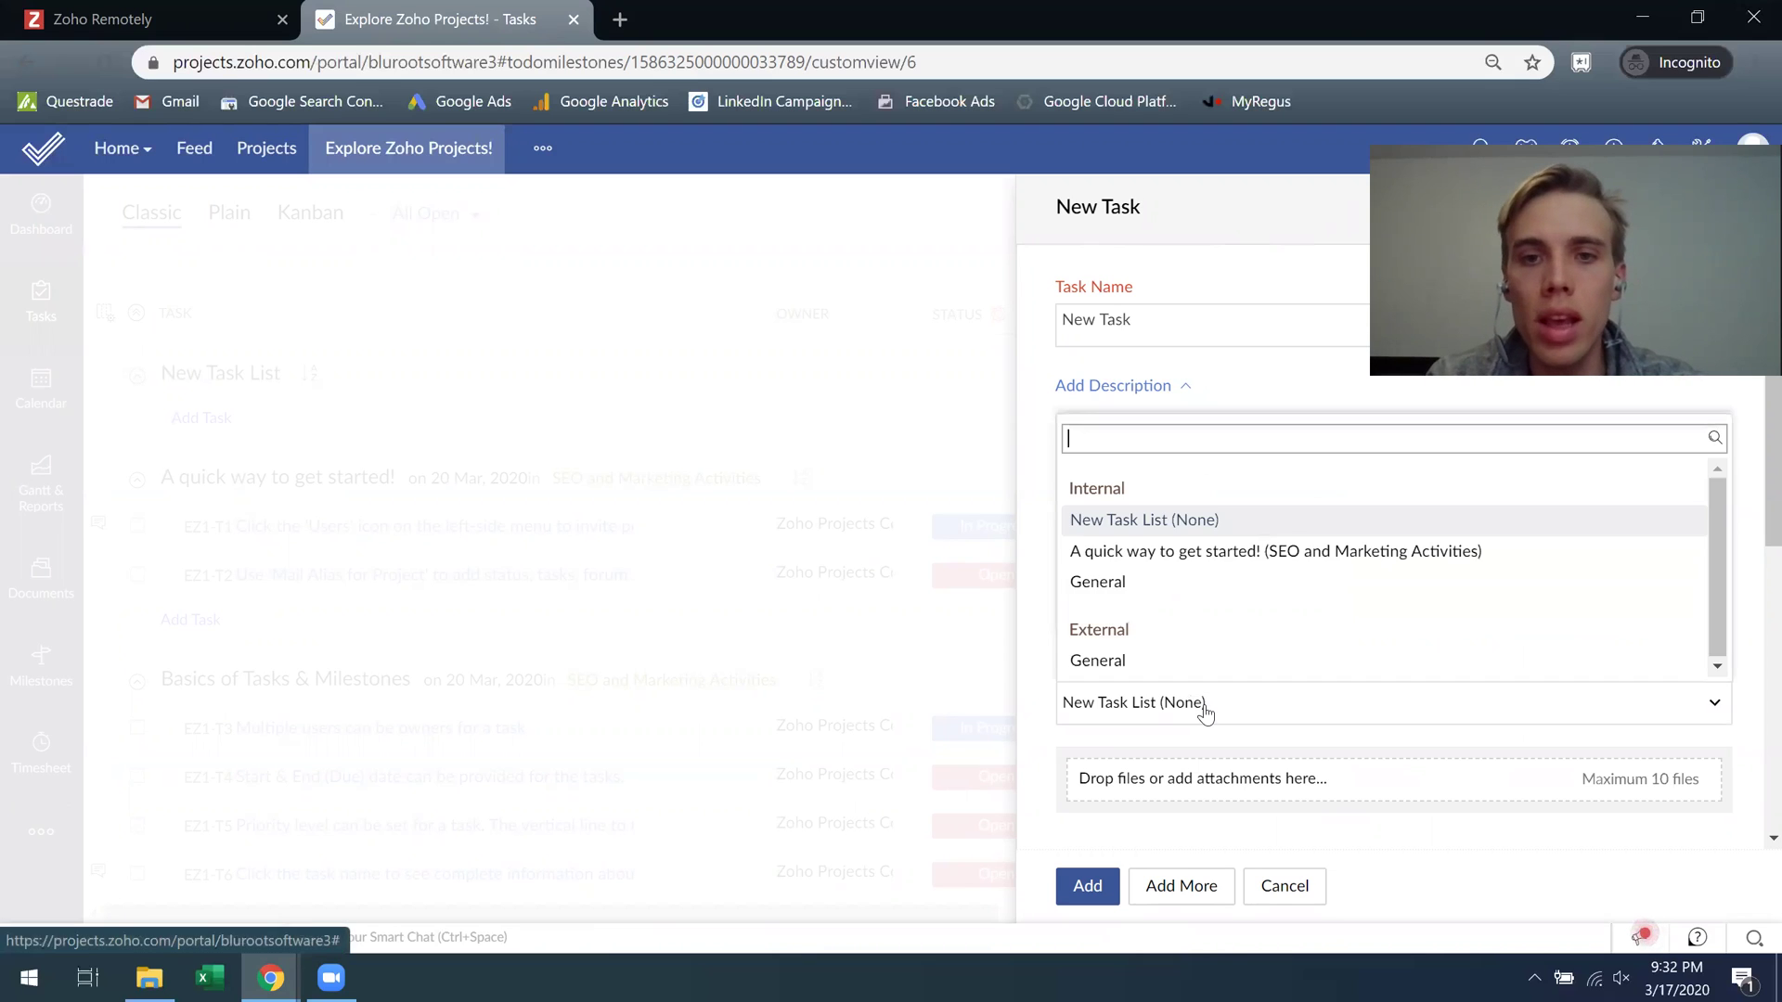
{"action": "left_click", "coordinate": [1209, 519]}
Save New Task and review its EZ1-T17 details page.
{"action": "left_click", "coordinate": [1086, 887]}
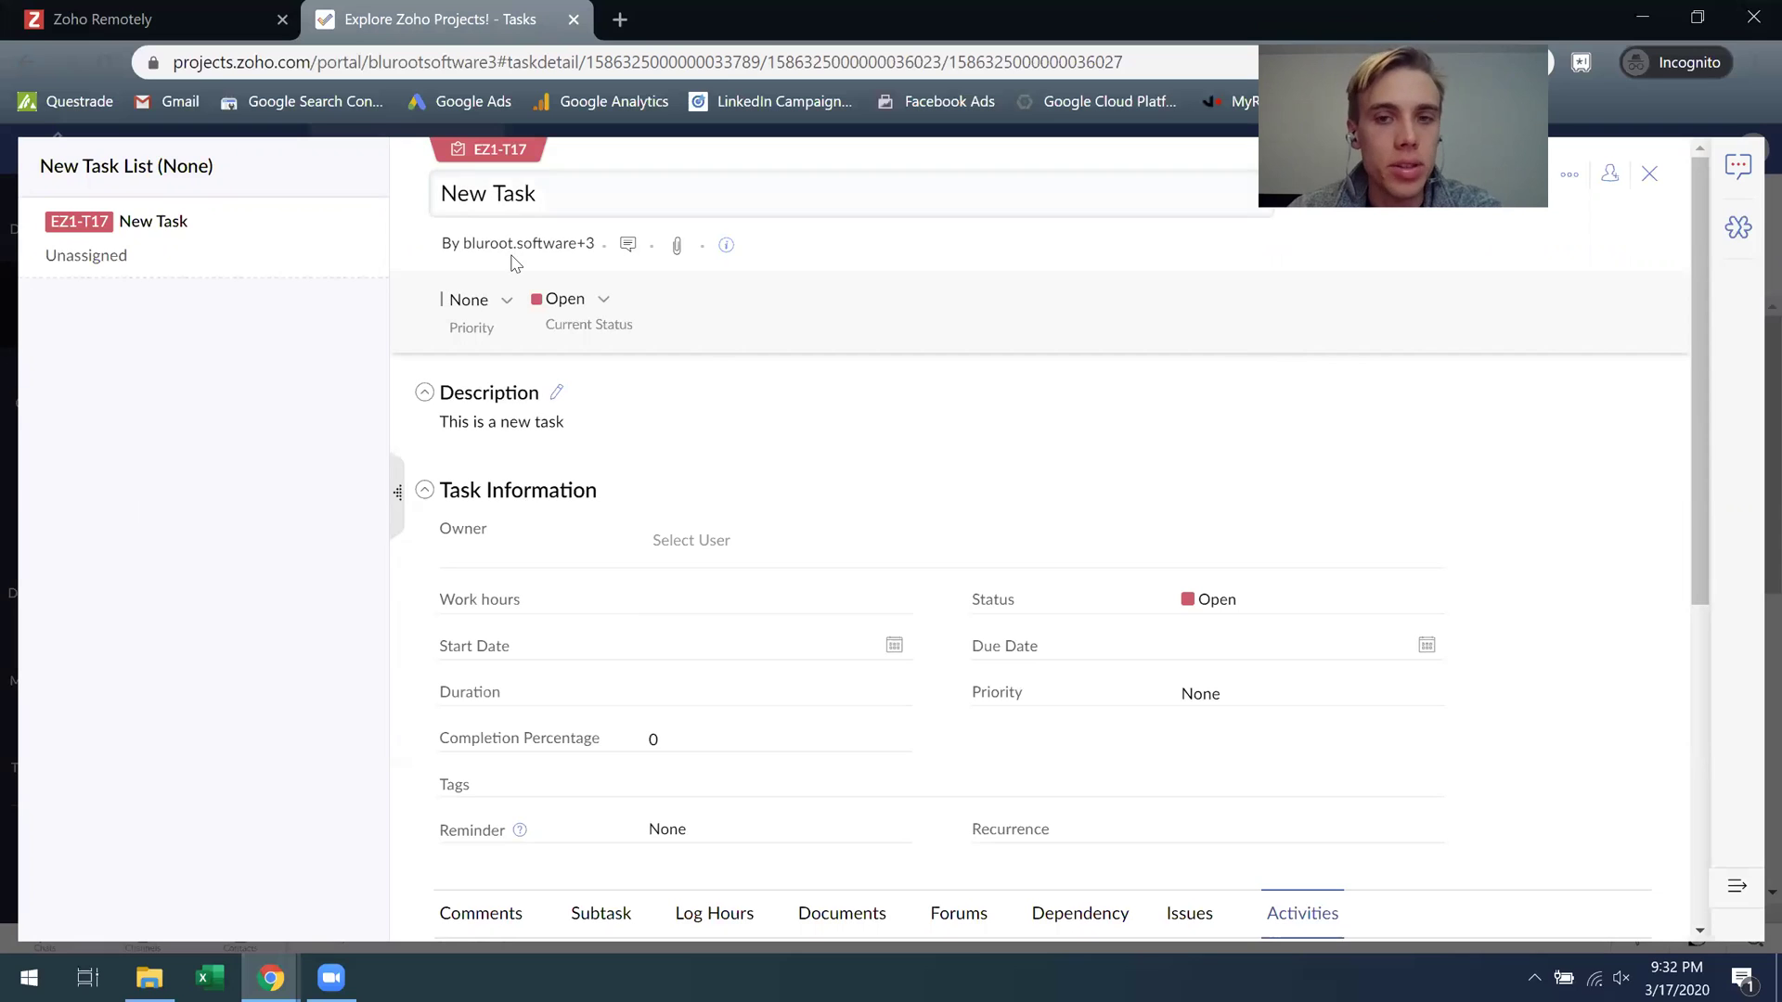
{"action": "scroll", "coordinate": [788, 541], "scroll_direction": "down", "scroll_amount": 2}
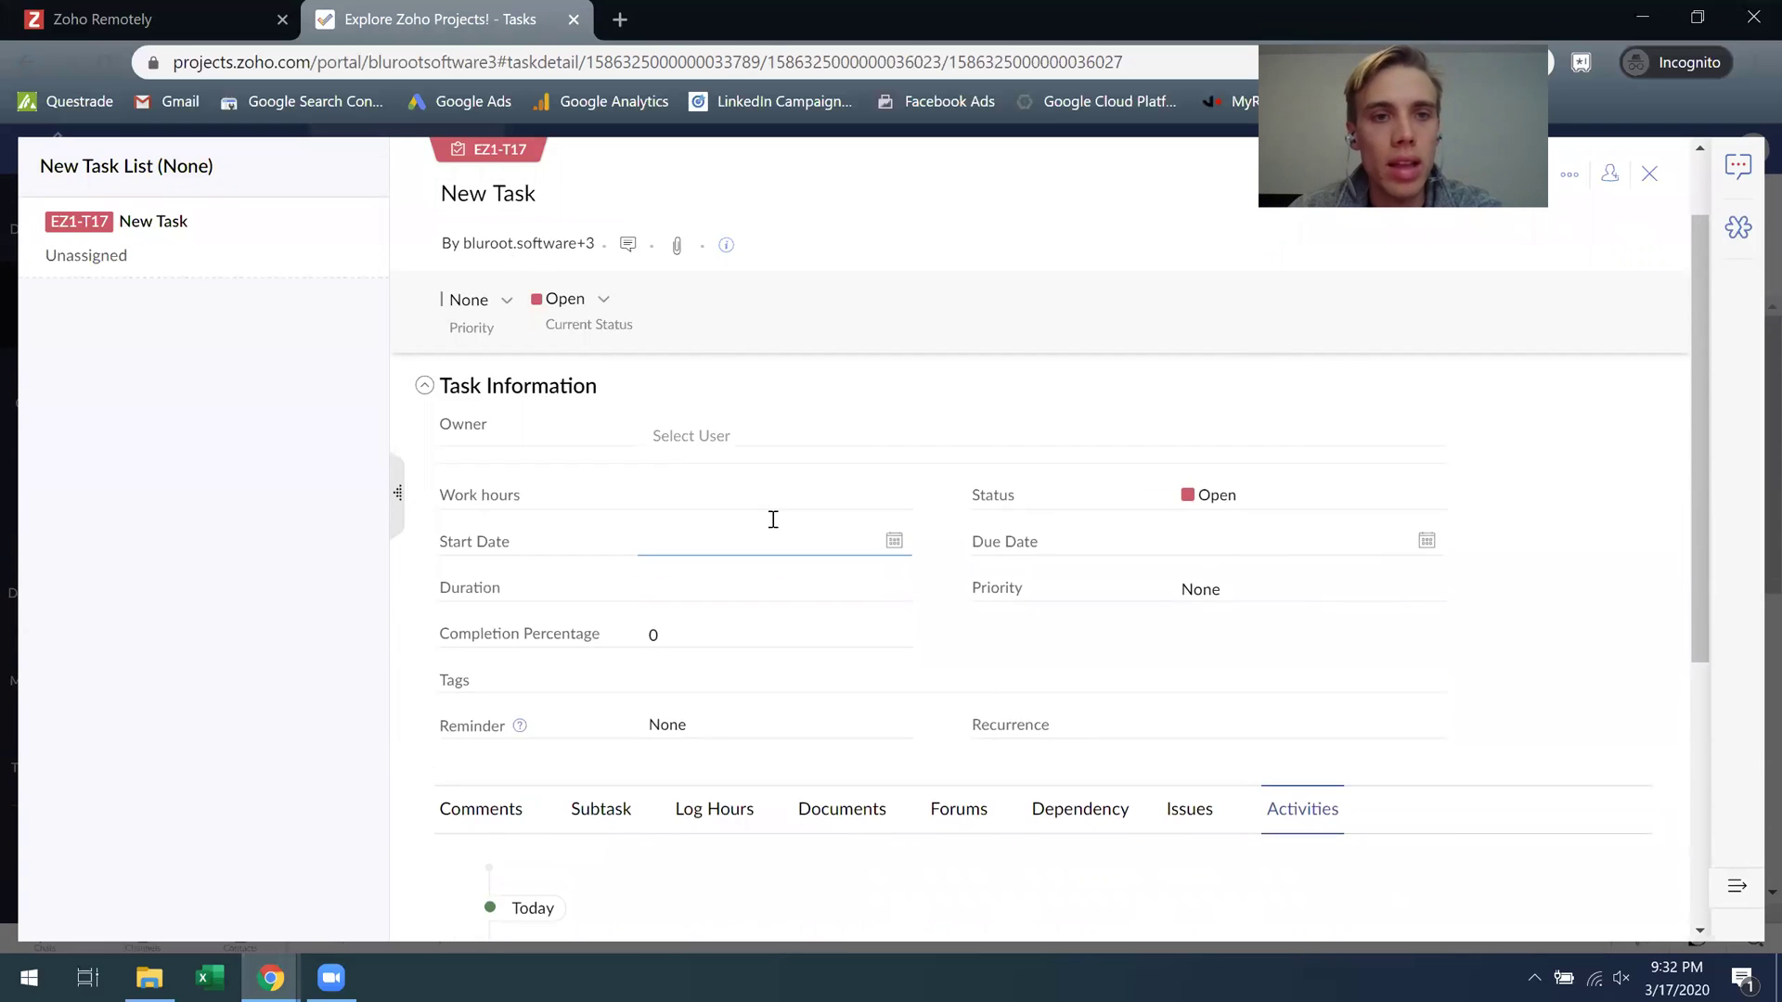
{"action": "scroll", "coordinate": [768, 517], "scroll_direction": "up", "scroll_amount": 2}
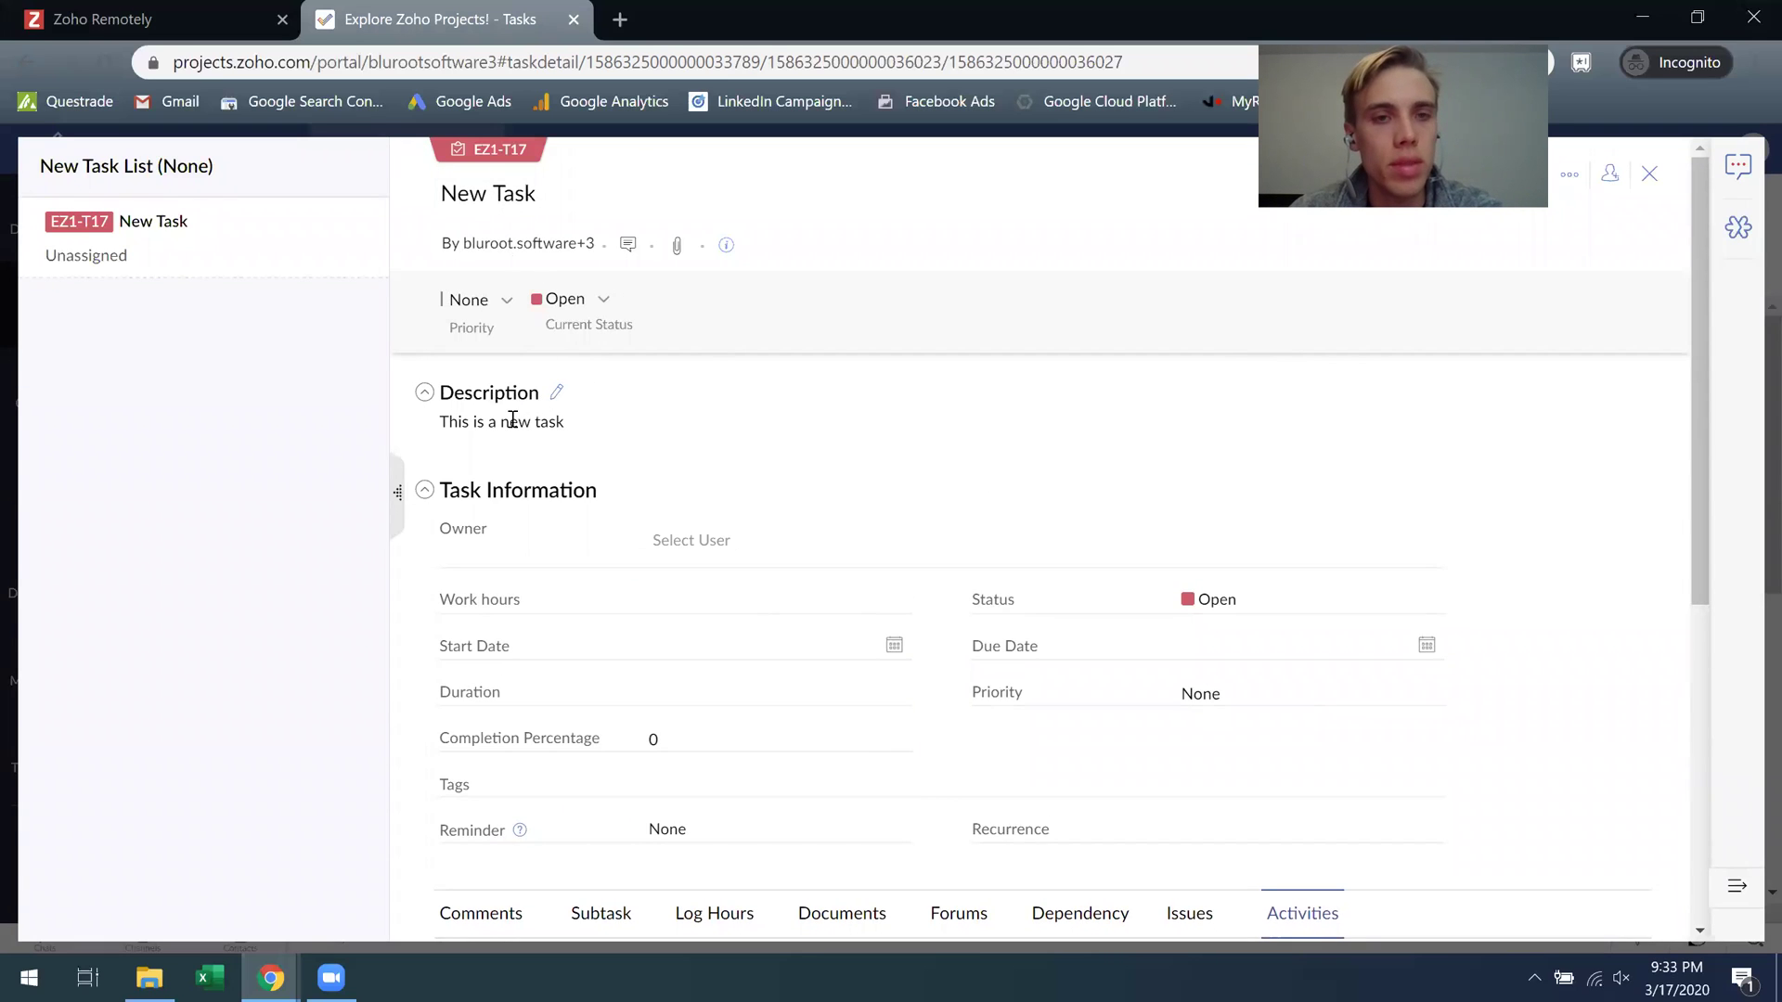
Make Me the task owner and set its status to To be Tested.
{"action": "left_click", "coordinate": [723, 542]}
{"action": "left_click", "coordinate": [717, 609]}
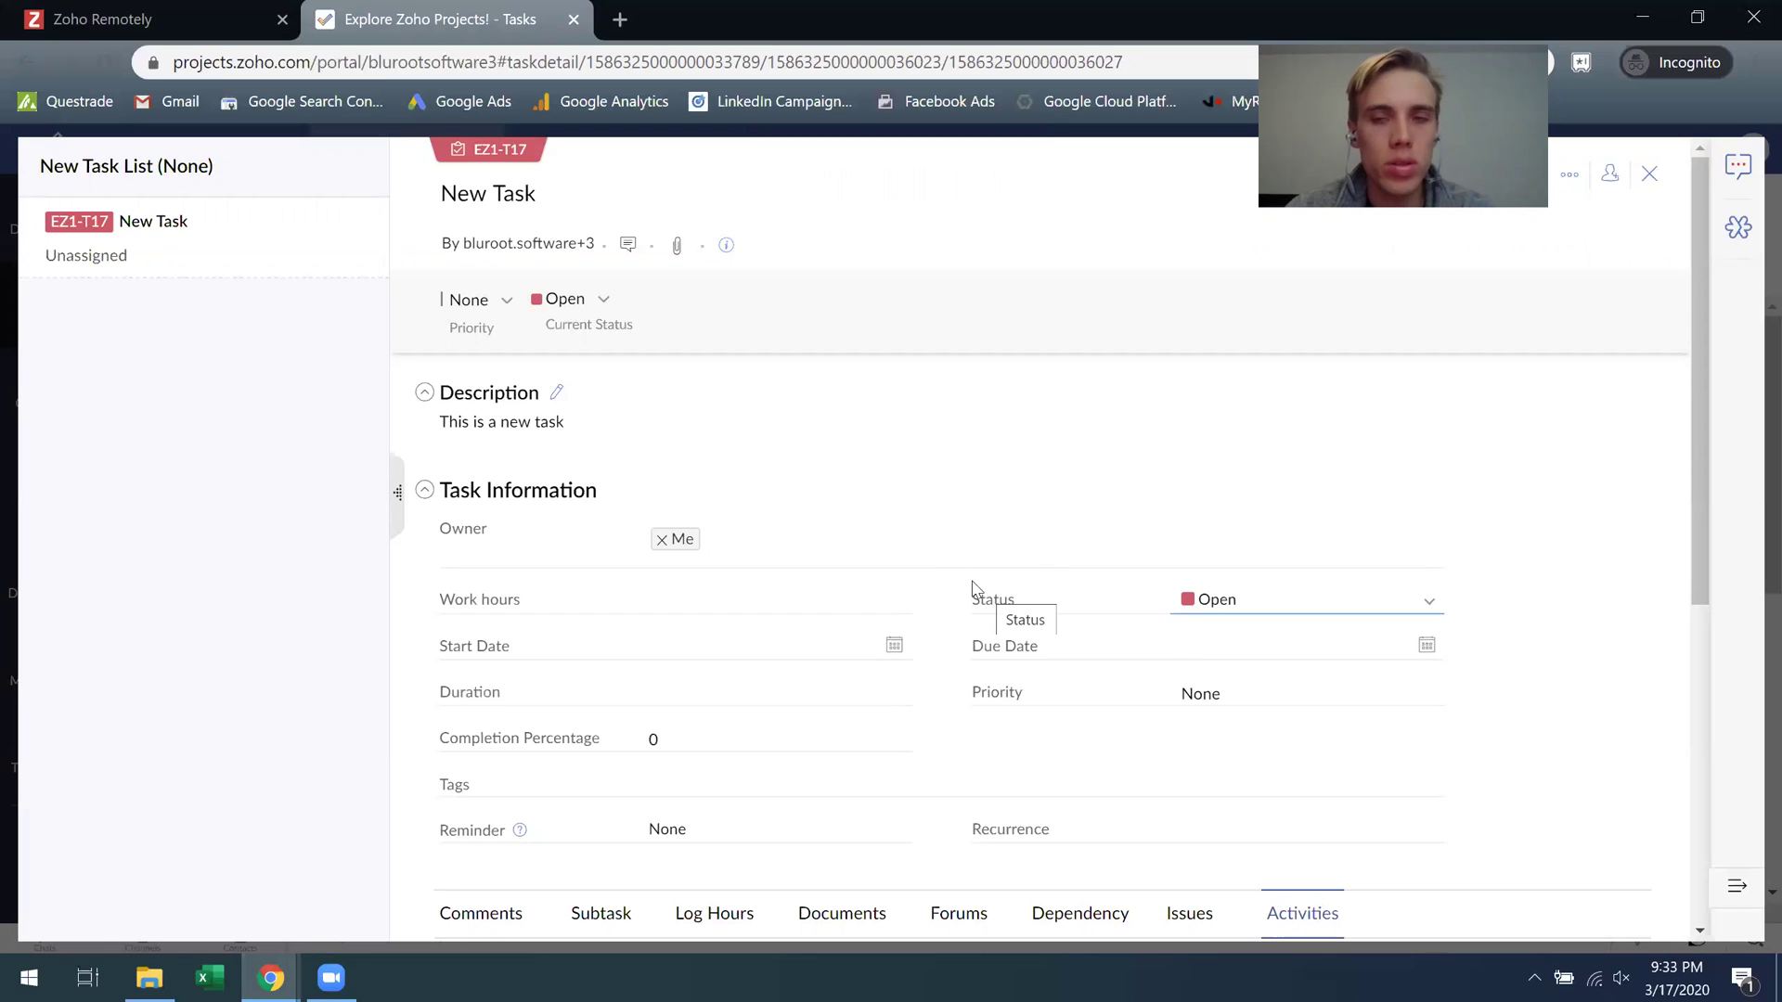
{"action": "left_click", "coordinate": [733, 527]}
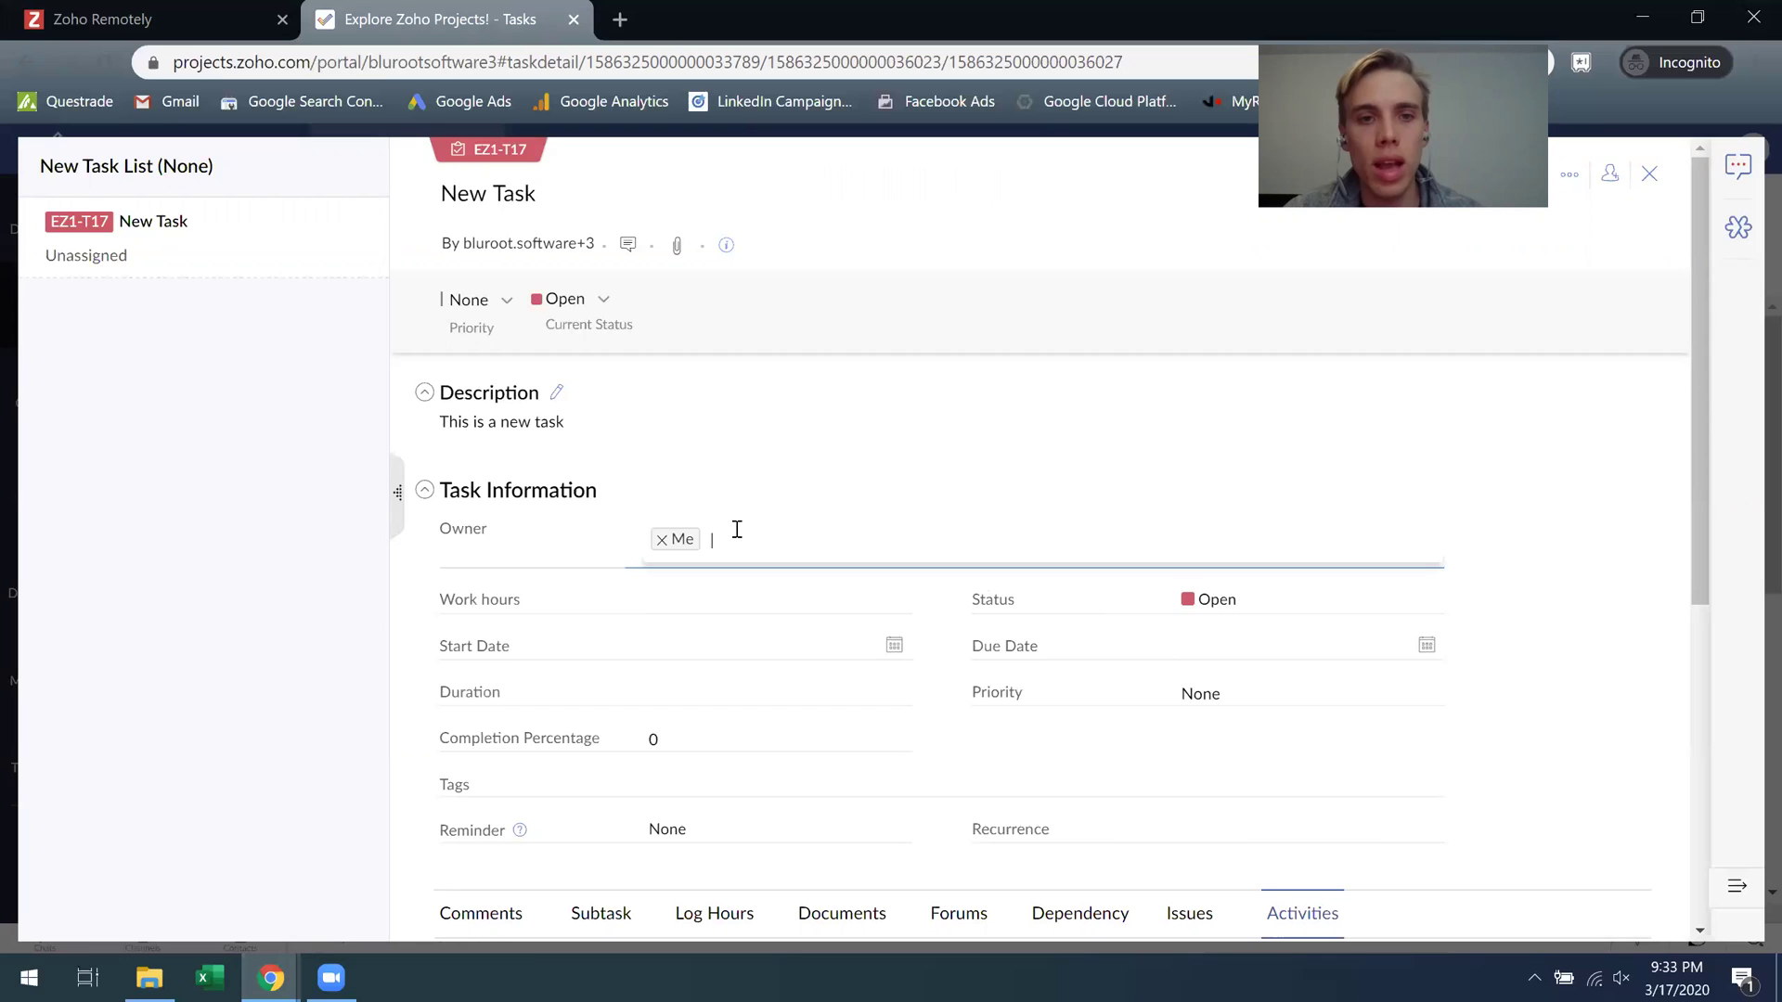
{"action": "left_click", "coordinate": [796, 493]}
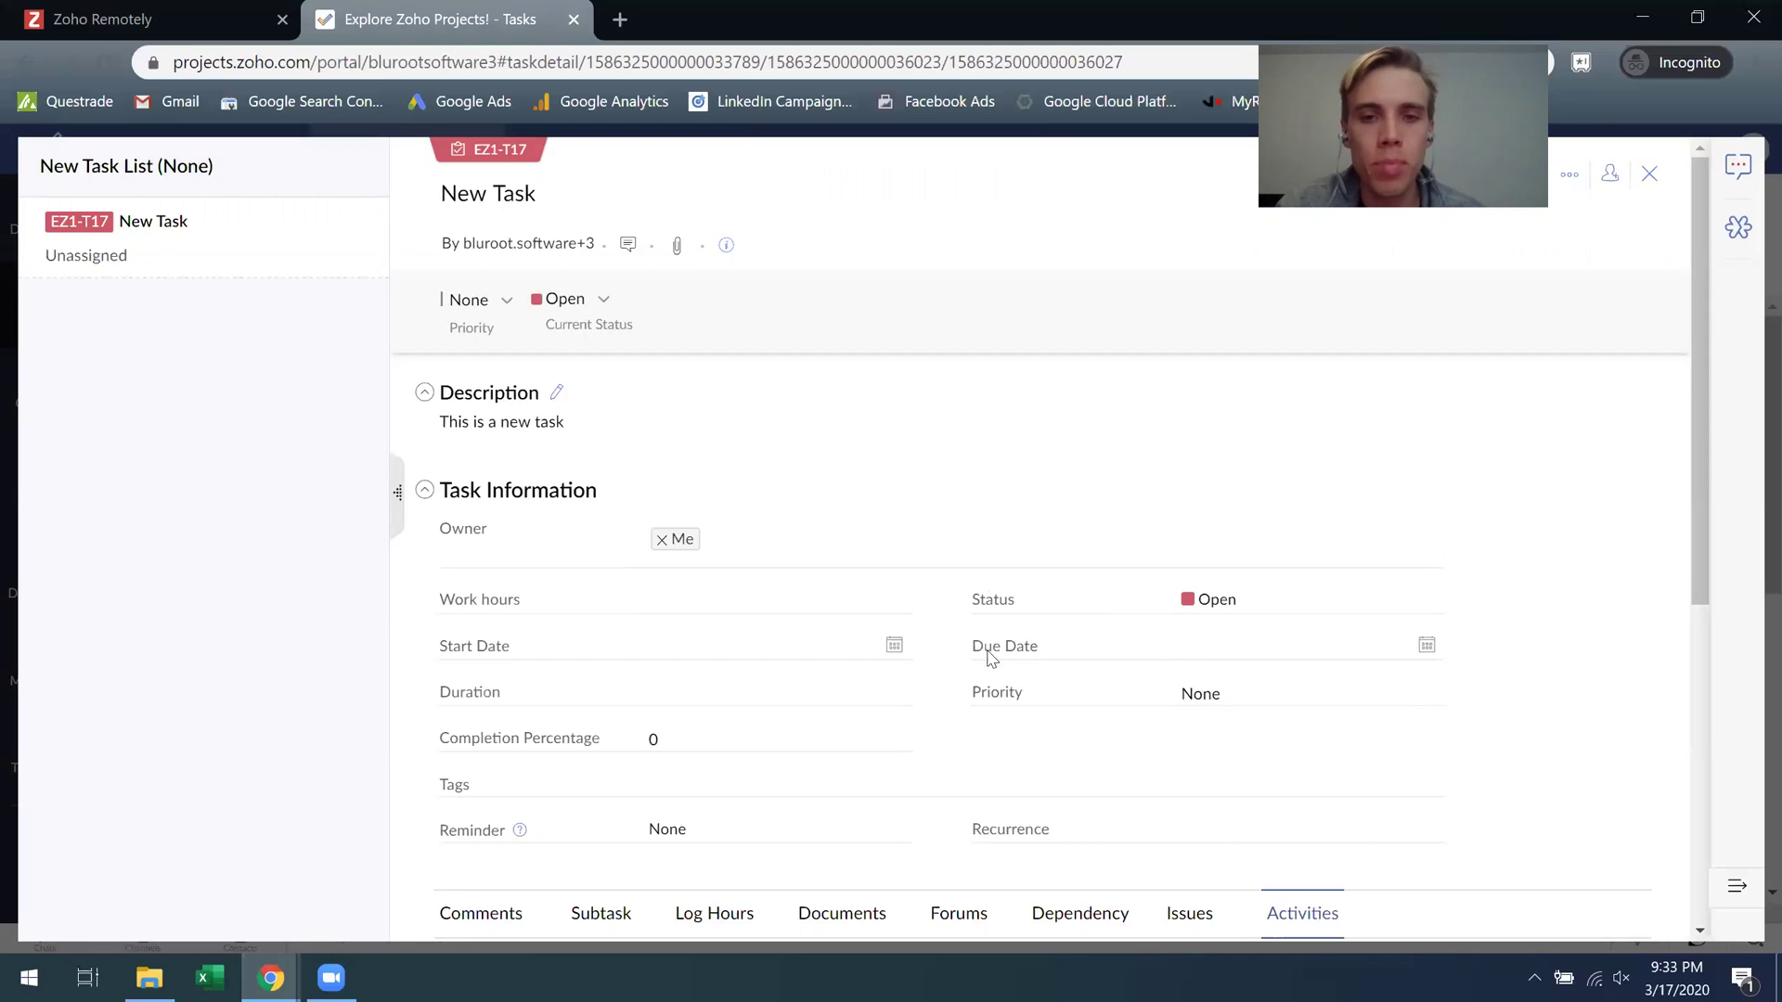
{"action": "left_click", "coordinate": [1226, 596]}
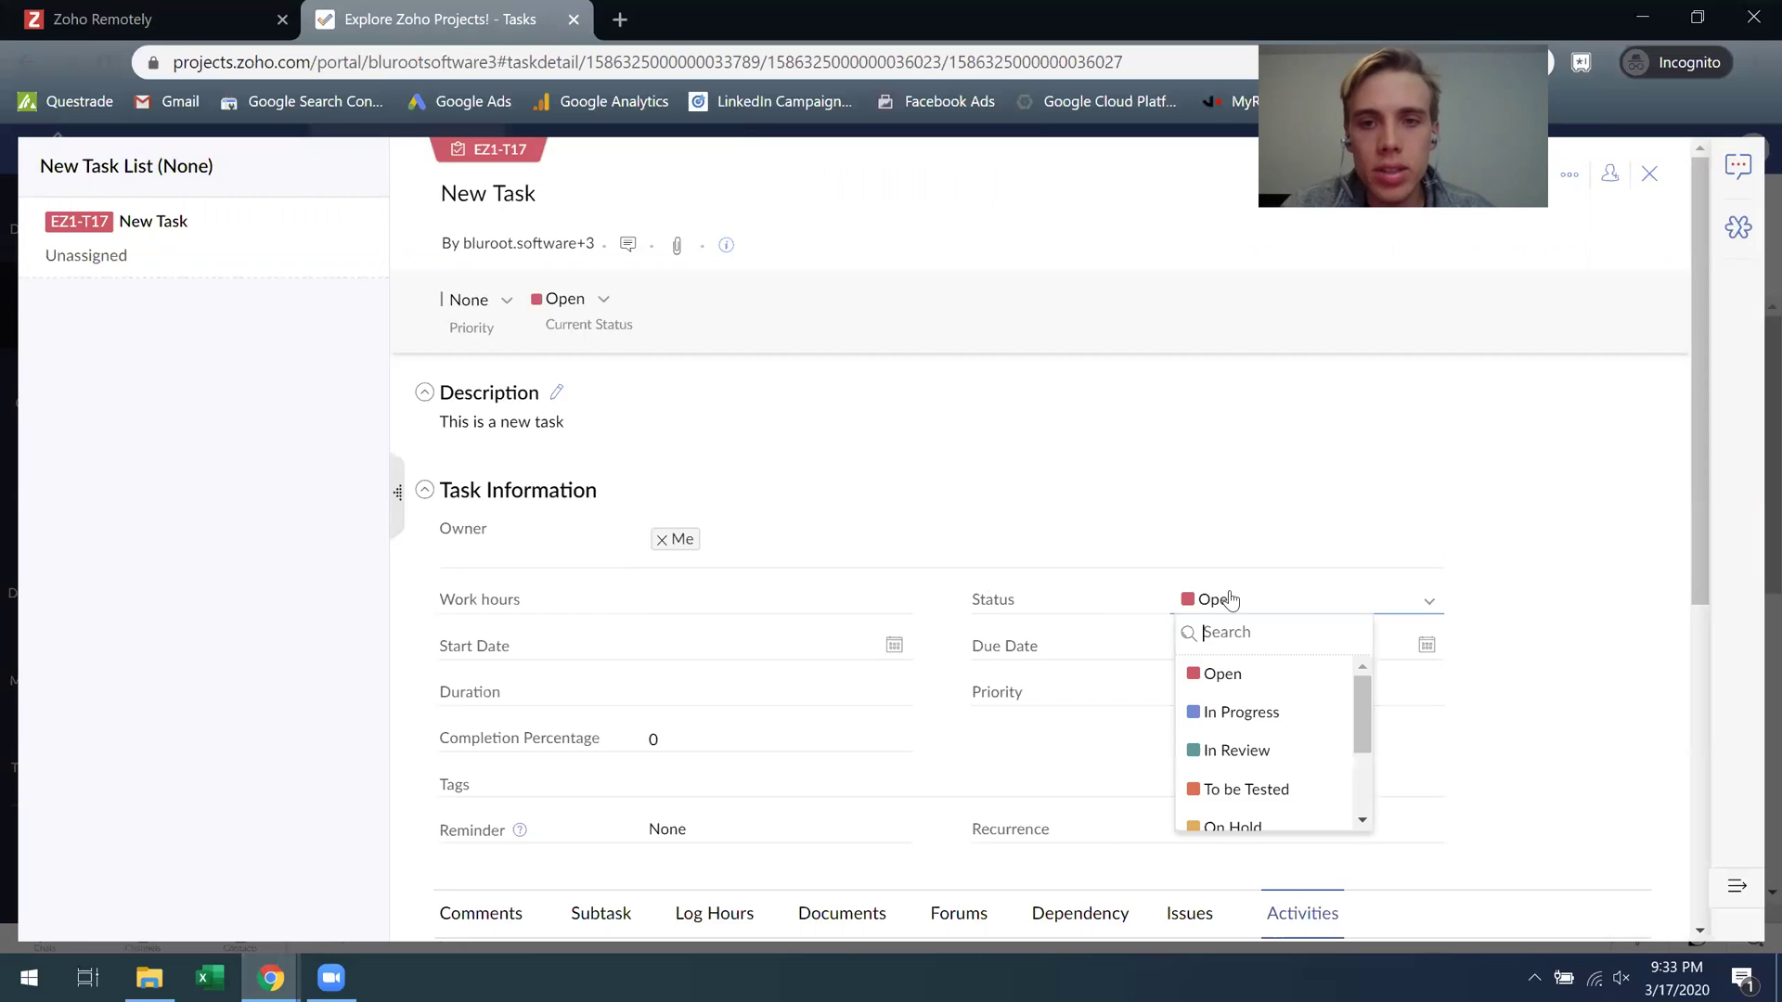
{"action": "left_click", "coordinate": [1254, 730]}
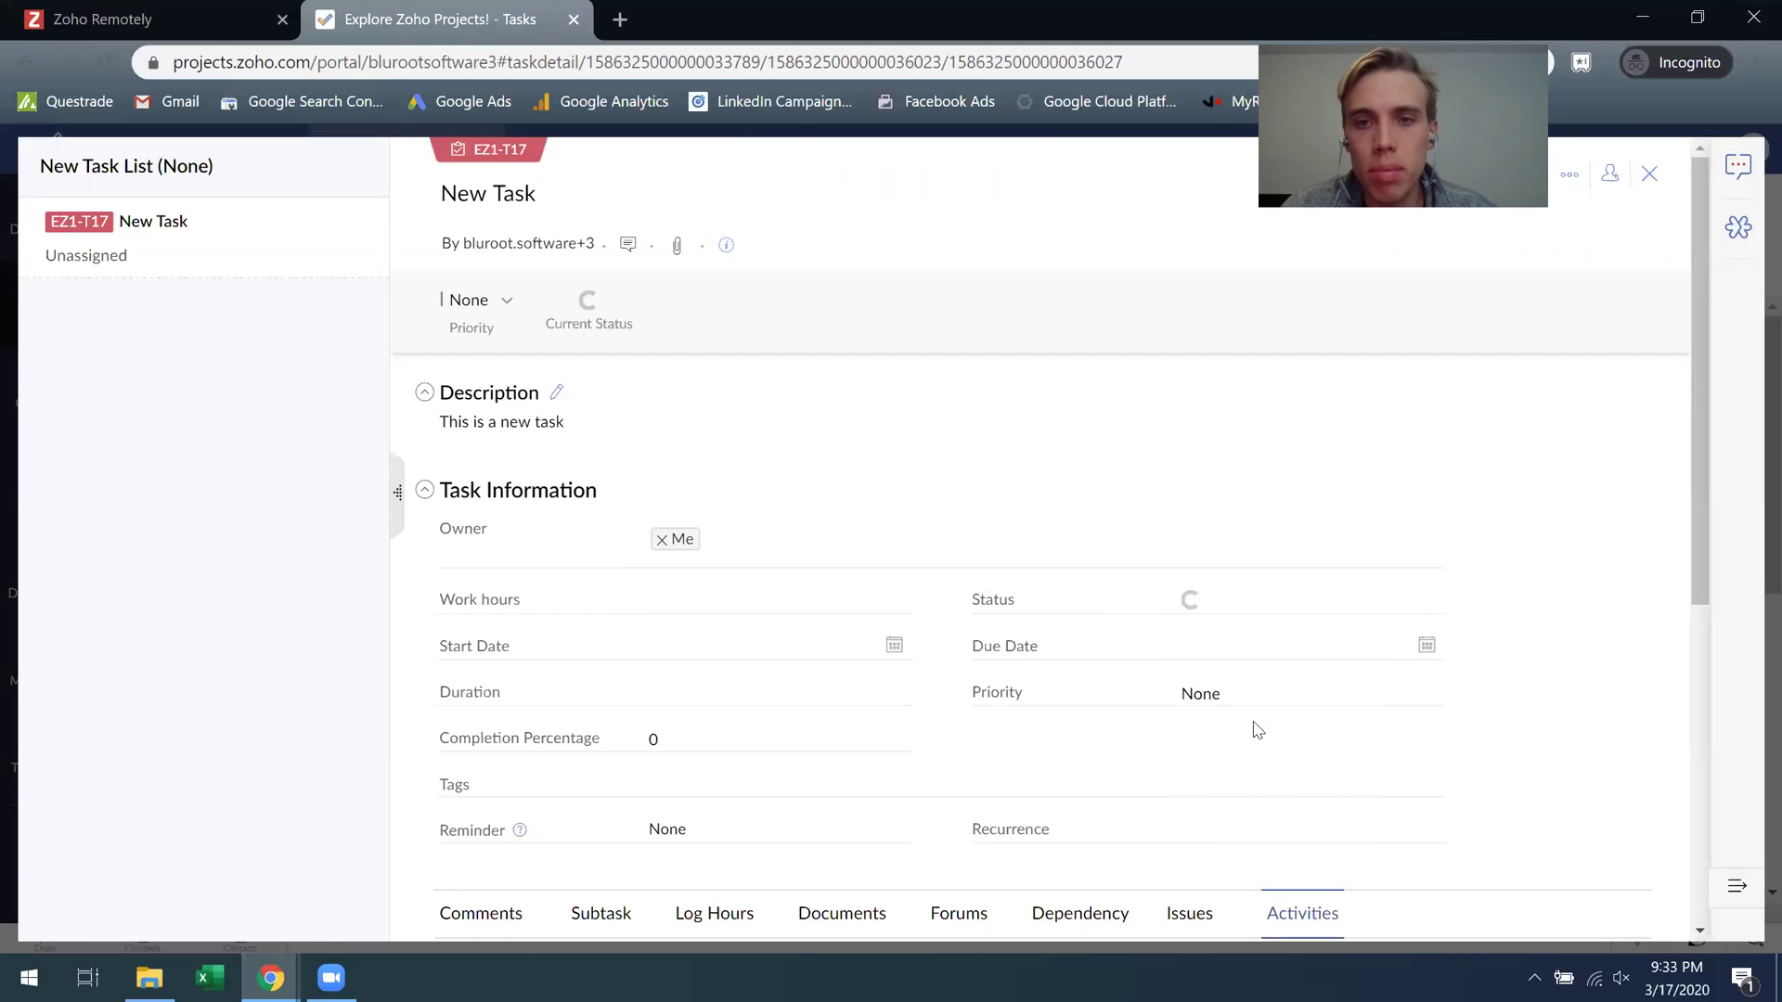
{"action": "left_click", "coordinate": [1229, 631]}
{"action": "left_click", "coordinate": [1264, 791]}
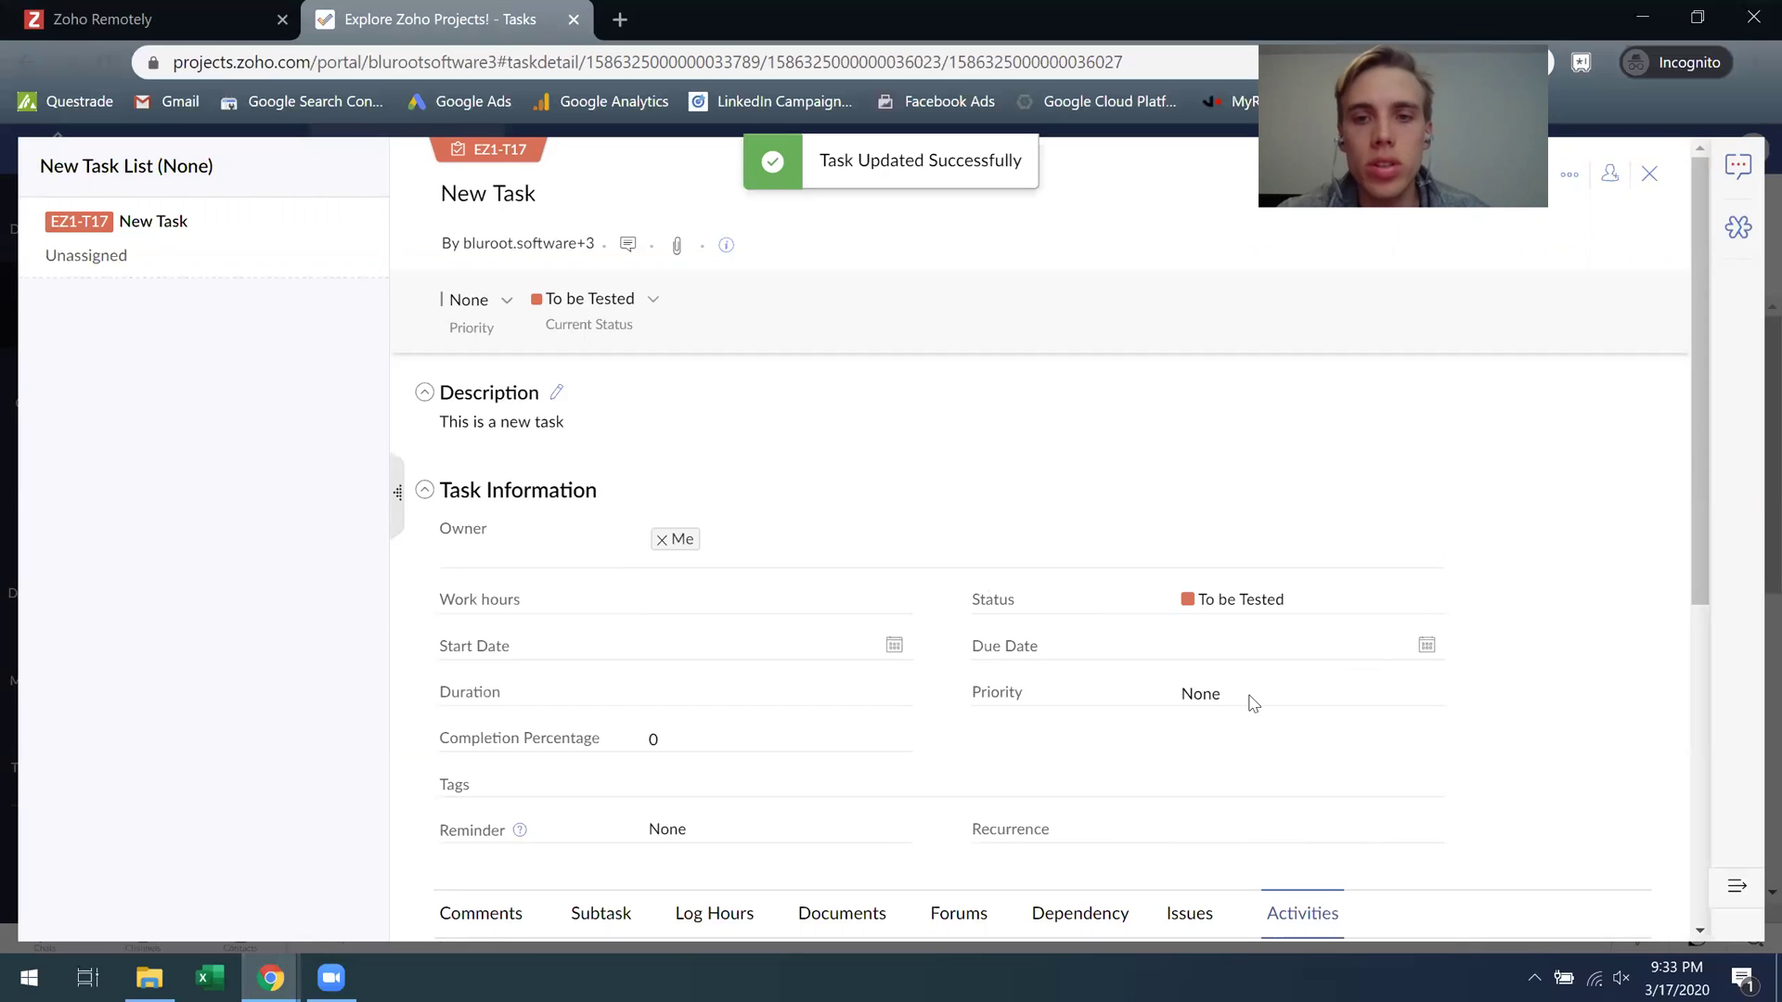
Schedule the task from 03-17-2020 to 03-24-2020 with Medium priority.
{"action": "left_click", "coordinate": [891, 647]}
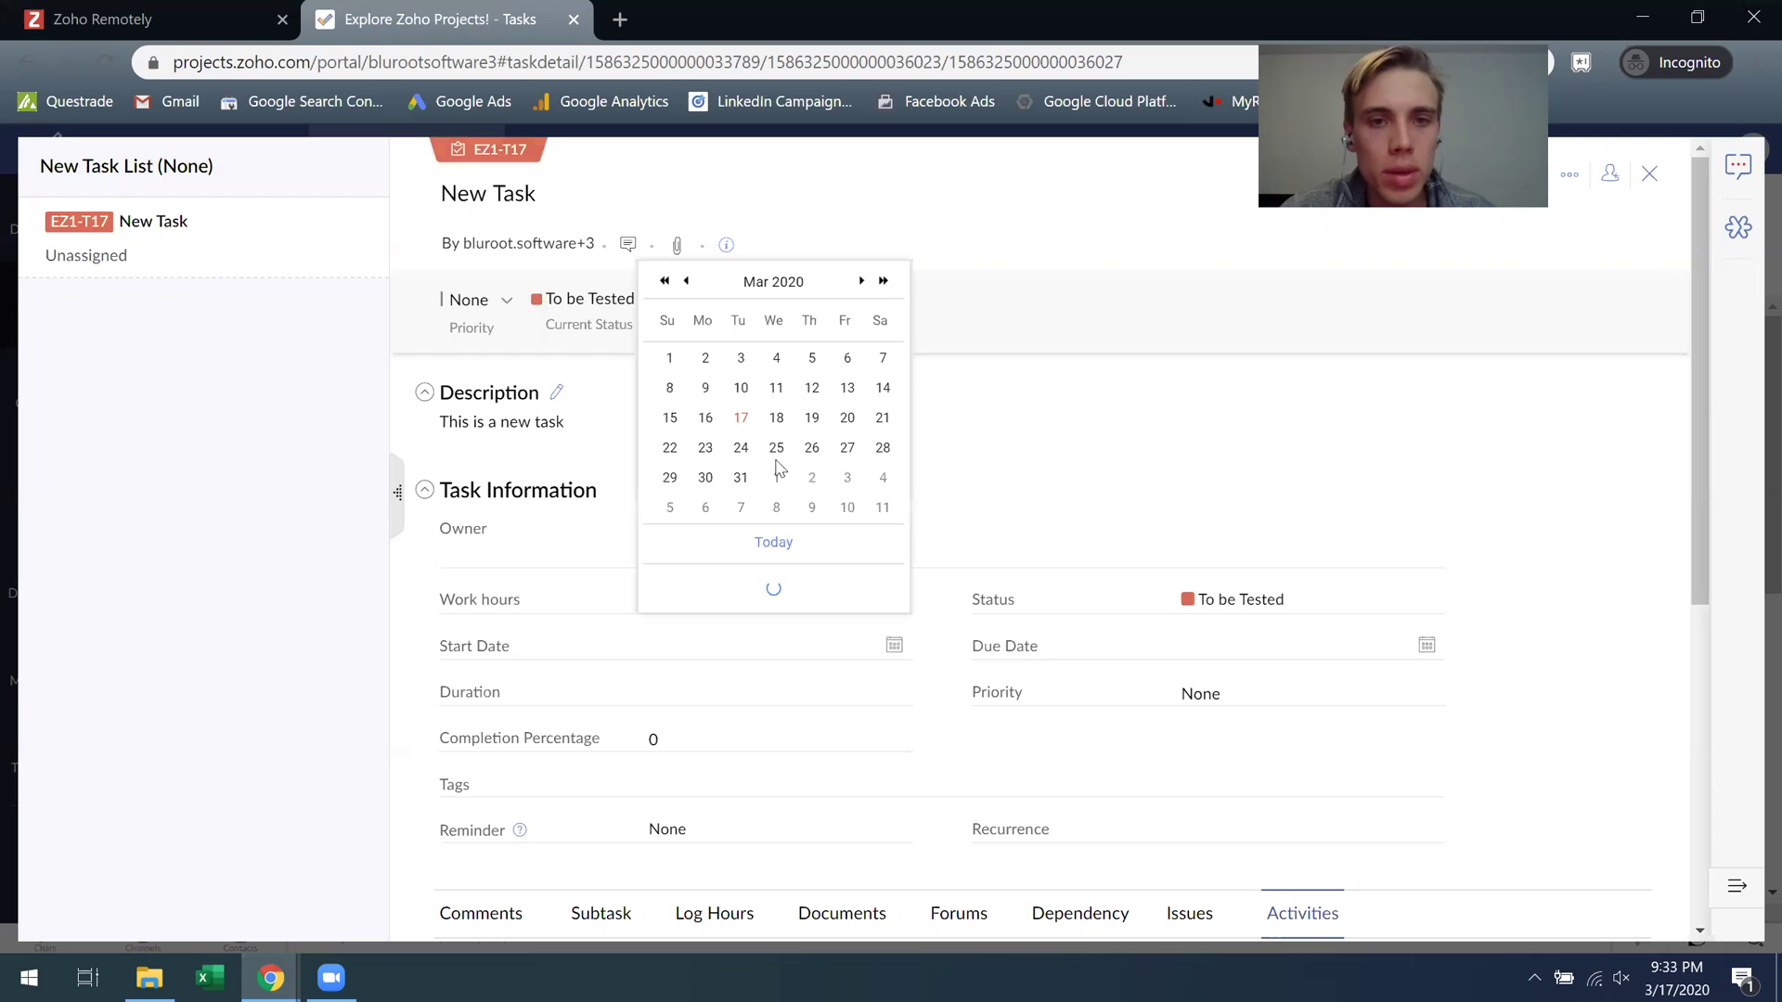
{"action": "left_click", "coordinate": [744, 426]}
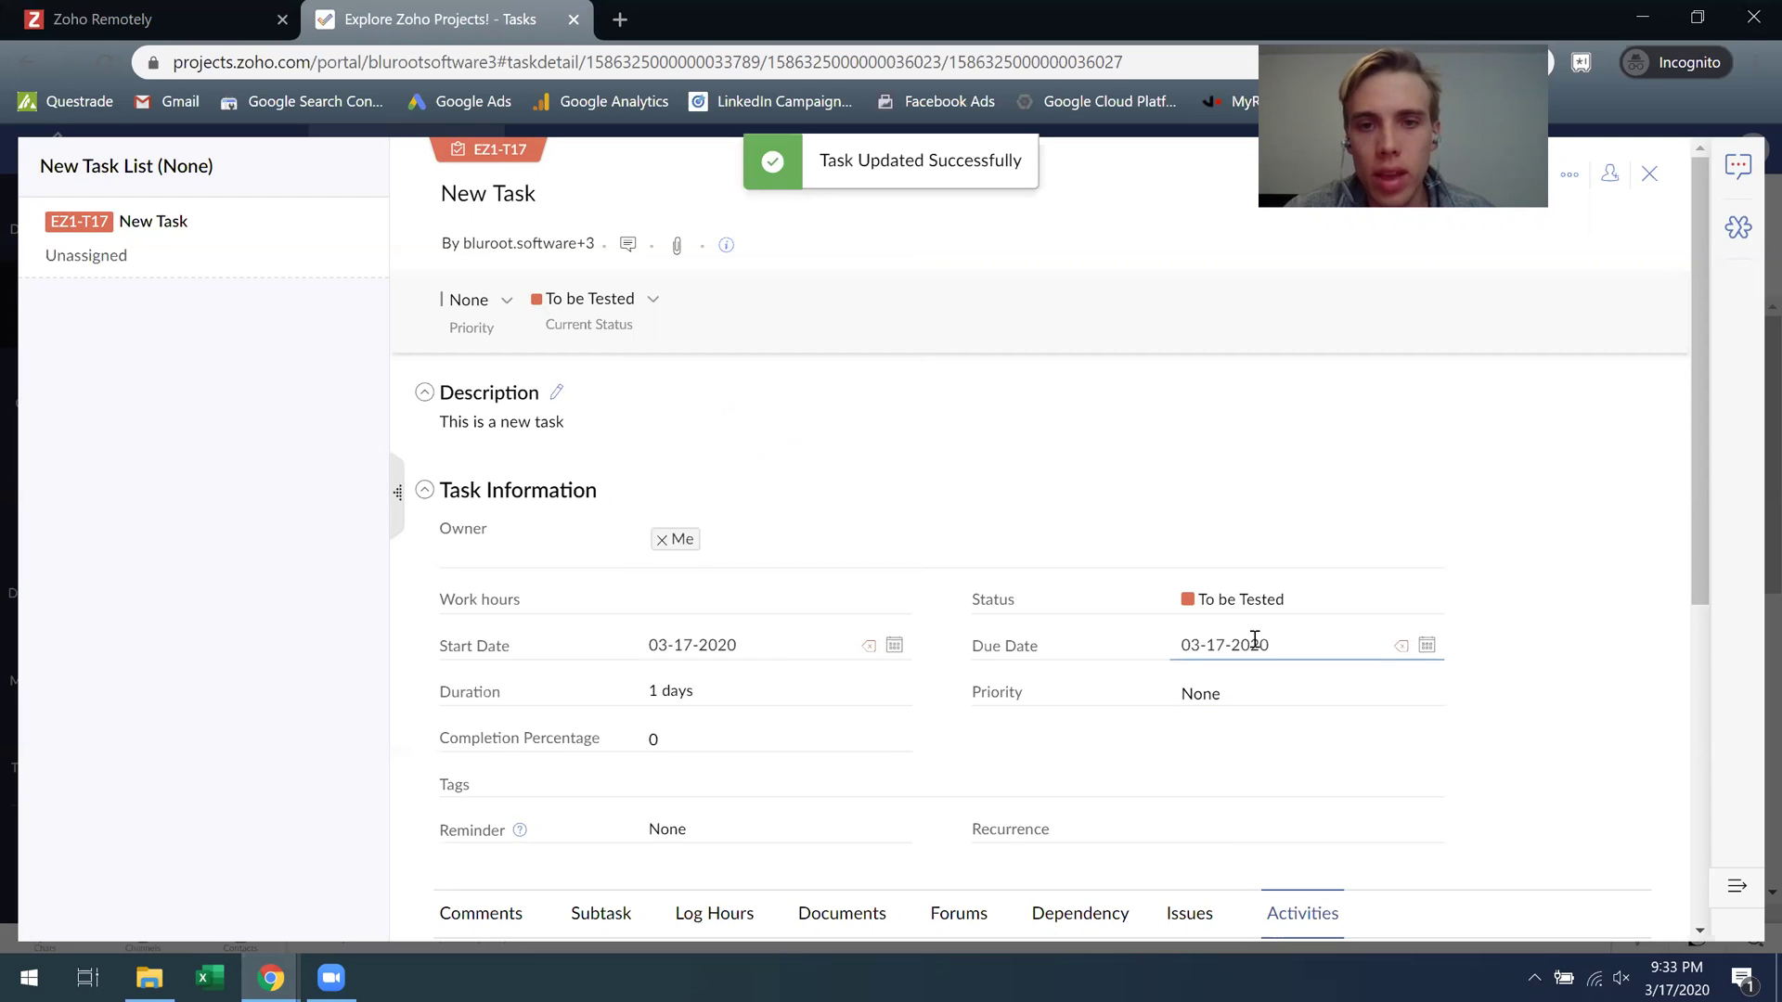
{"action": "left_click", "coordinate": [1428, 647]}
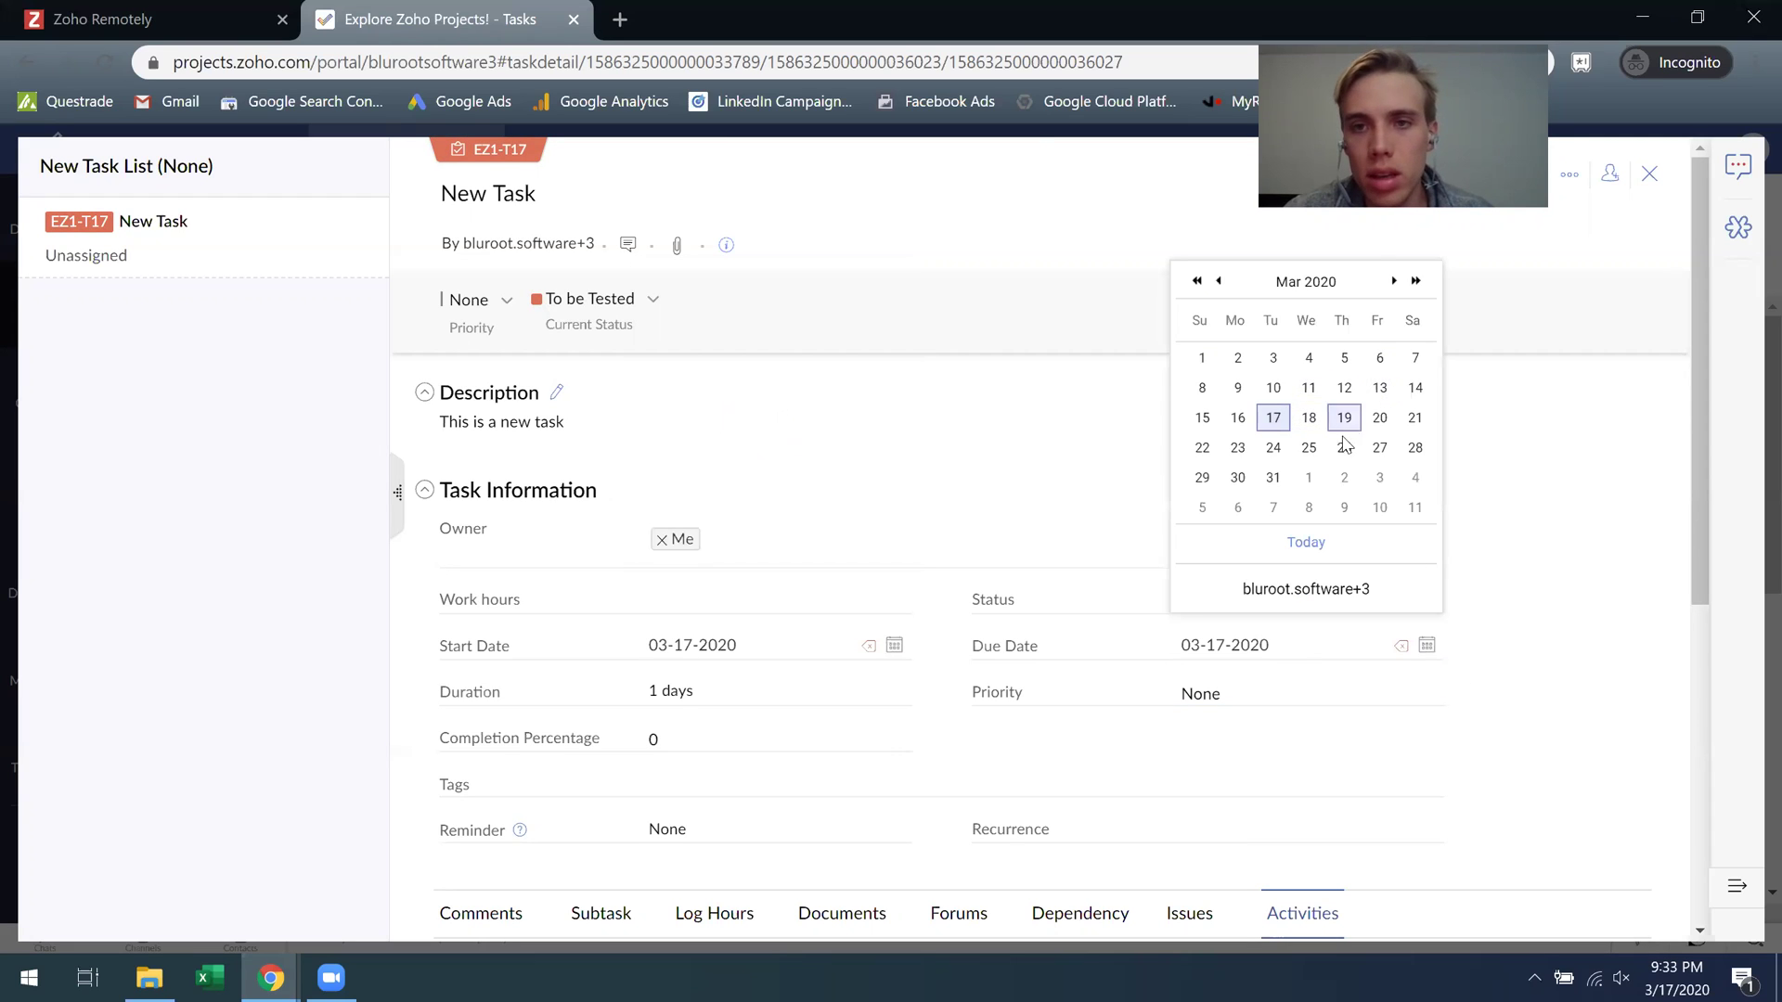
{"action": "left_click", "coordinate": [1274, 453]}
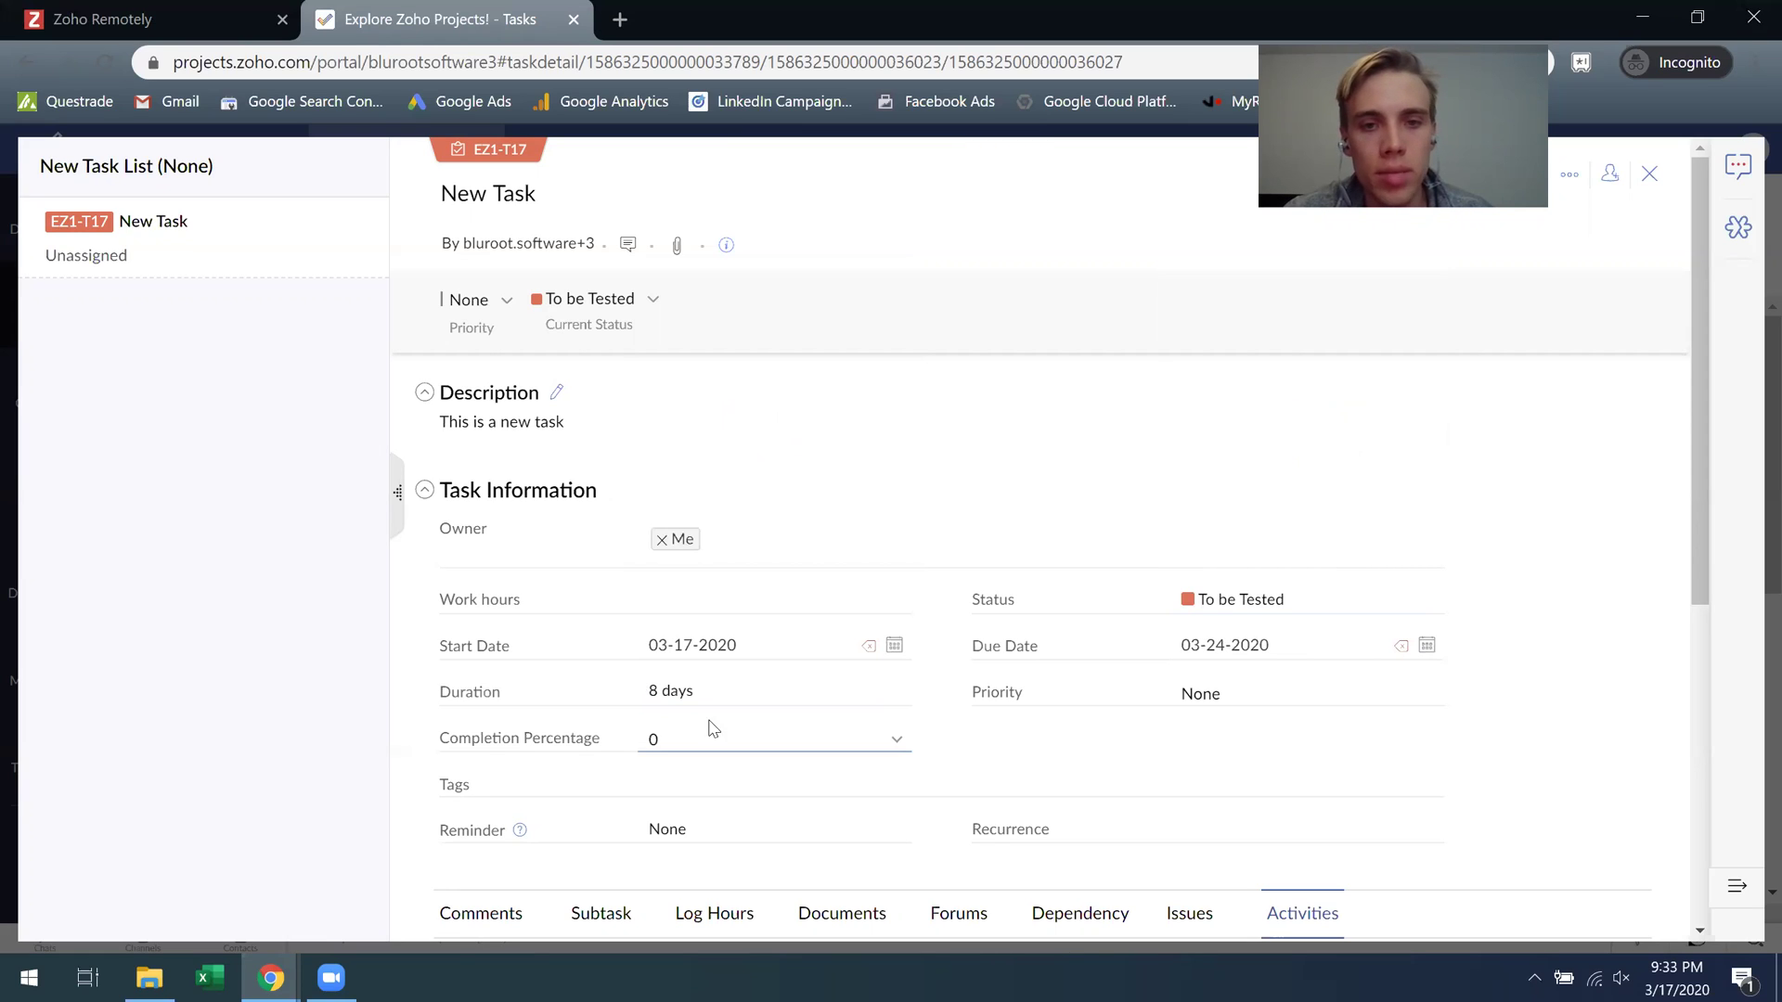
{"action": "left_click", "coordinate": [1244, 698]}
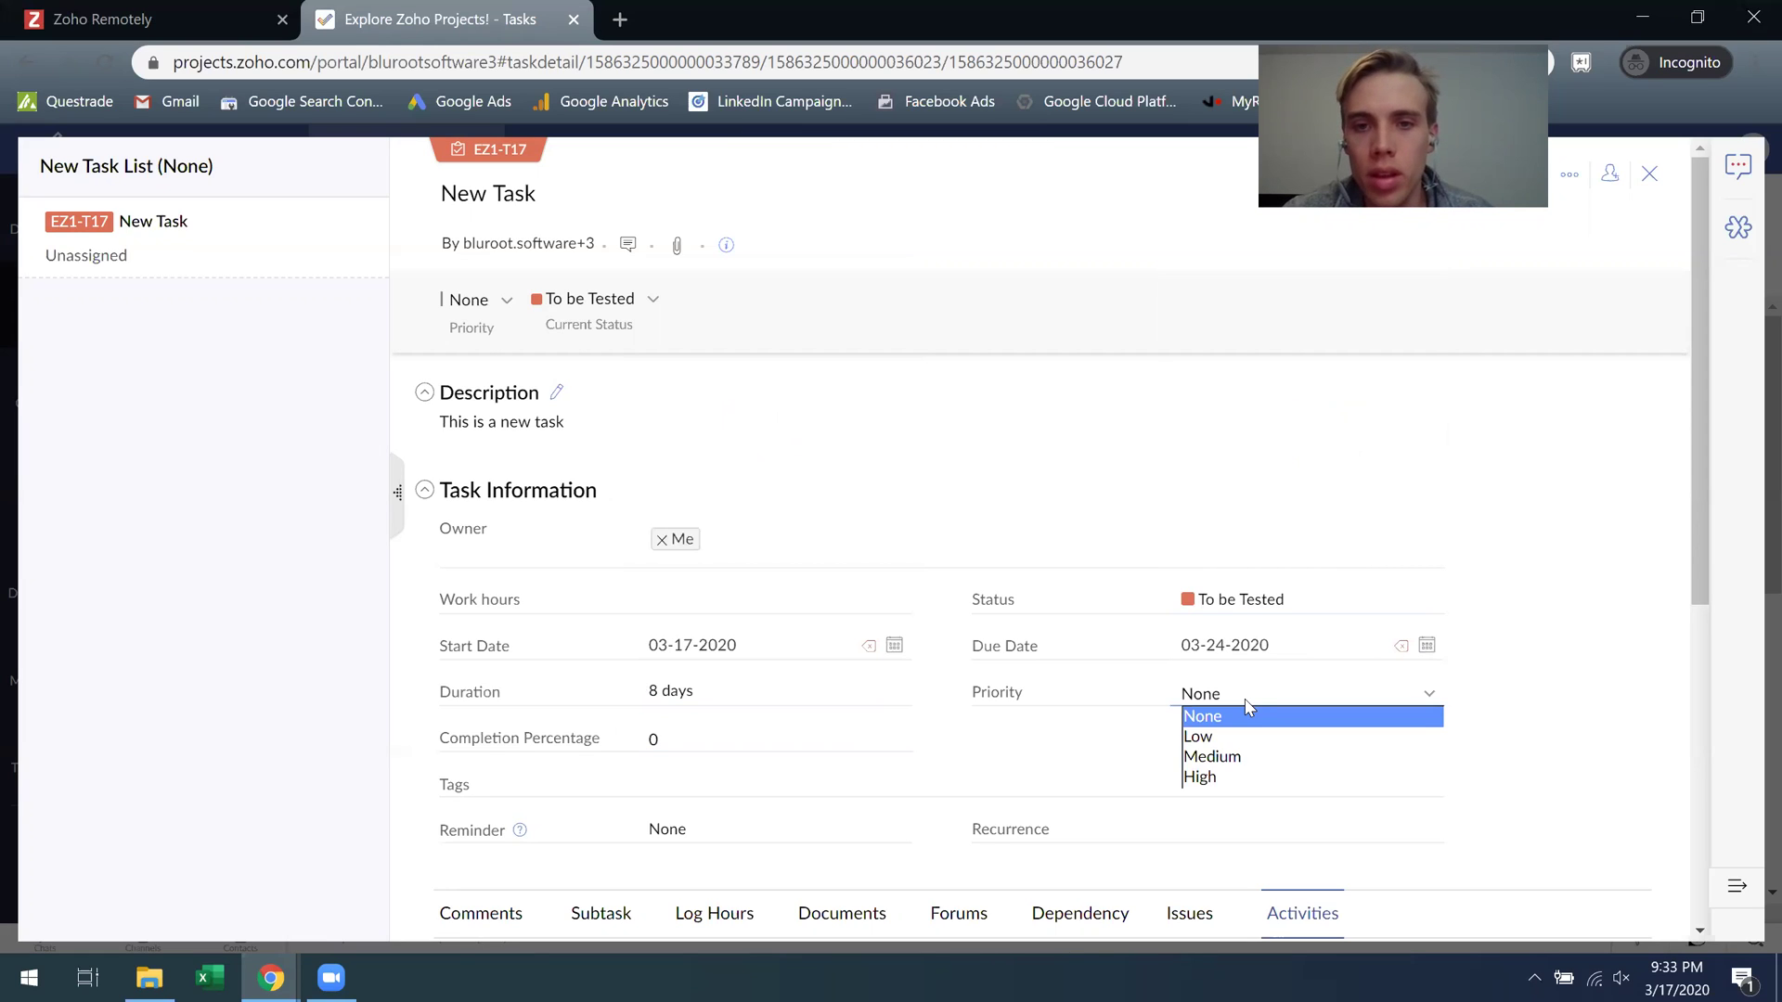
{"action": "left_click", "coordinate": [1241, 757]}
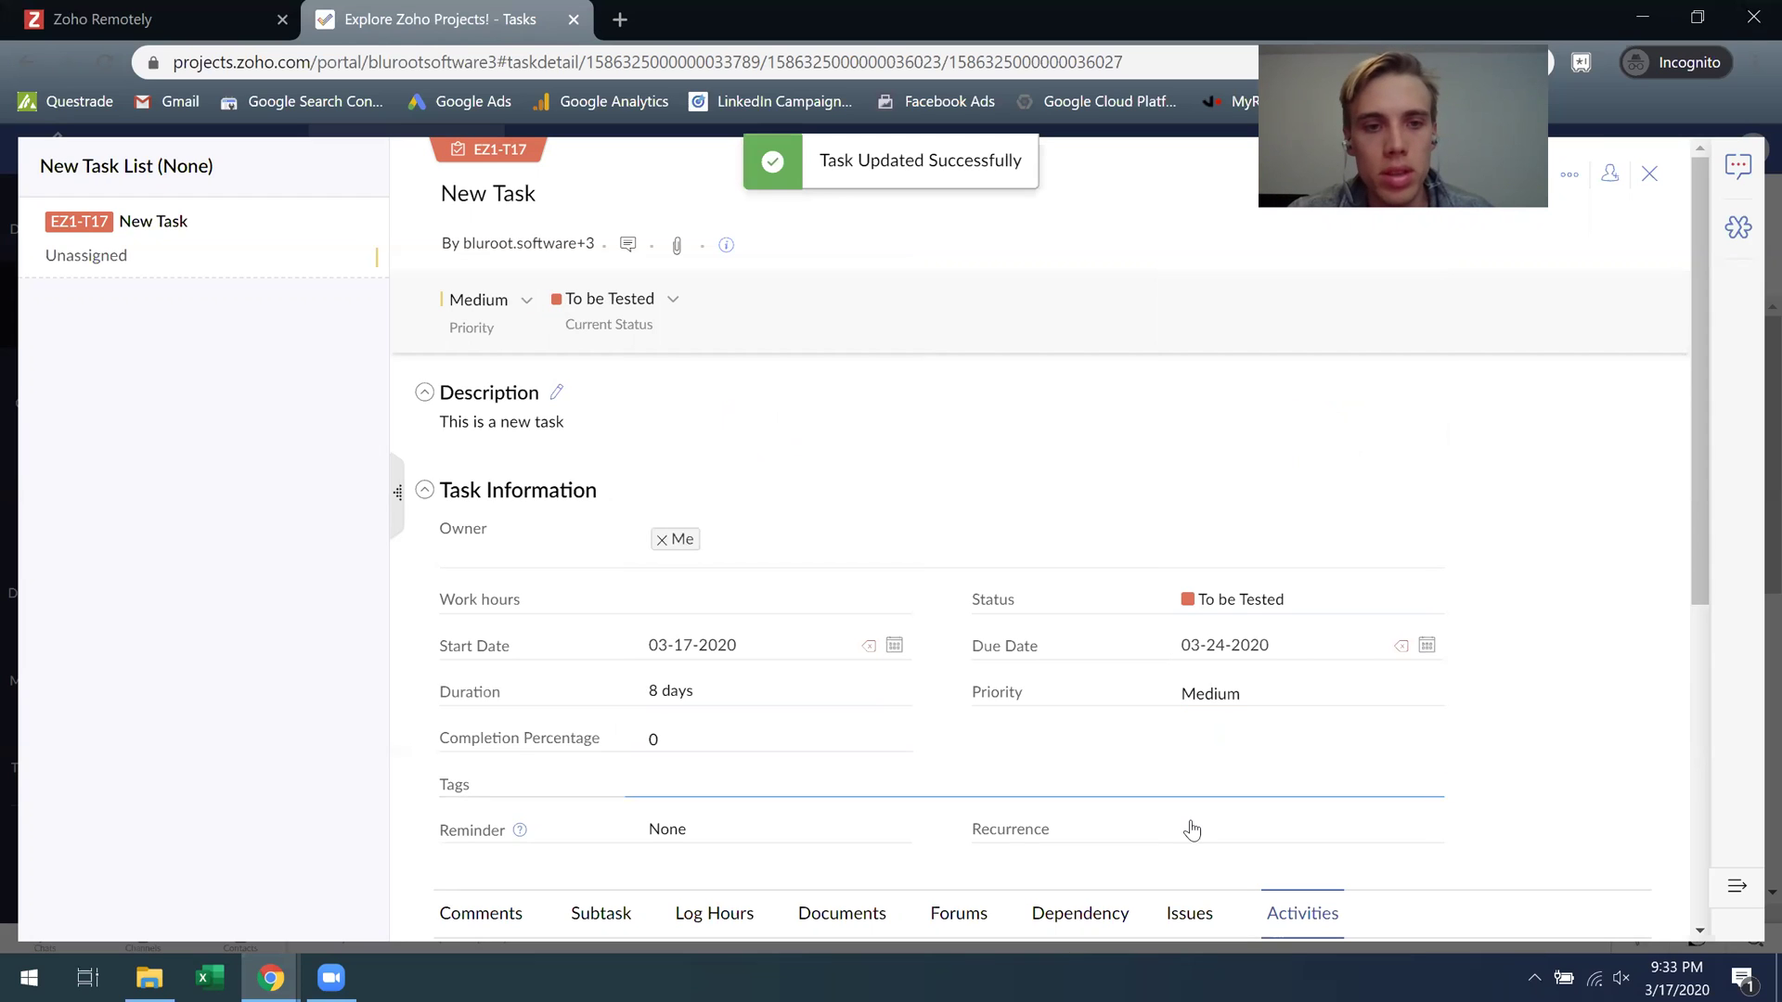
{"action": "left_click", "coordinate": [690, 743]}
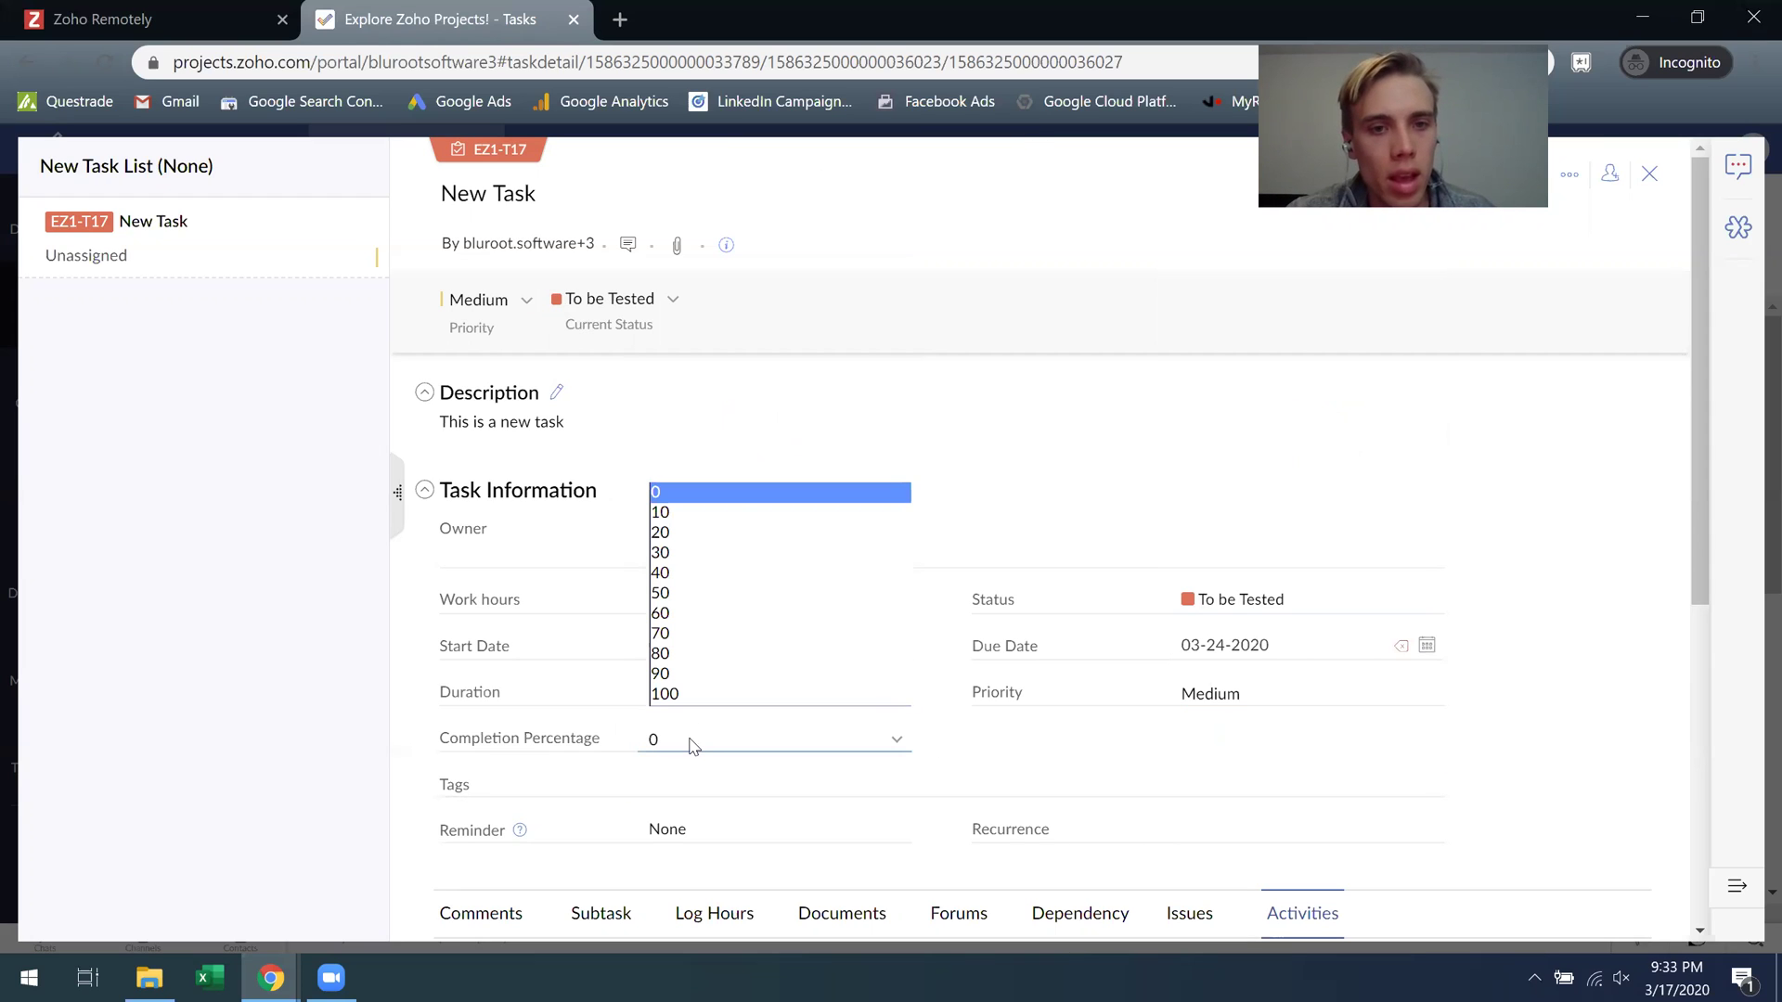
Set completion to 50% and save a new 'Product Development' tag on the task.
{"action": "left_click", "coordinate": [707, 591]}
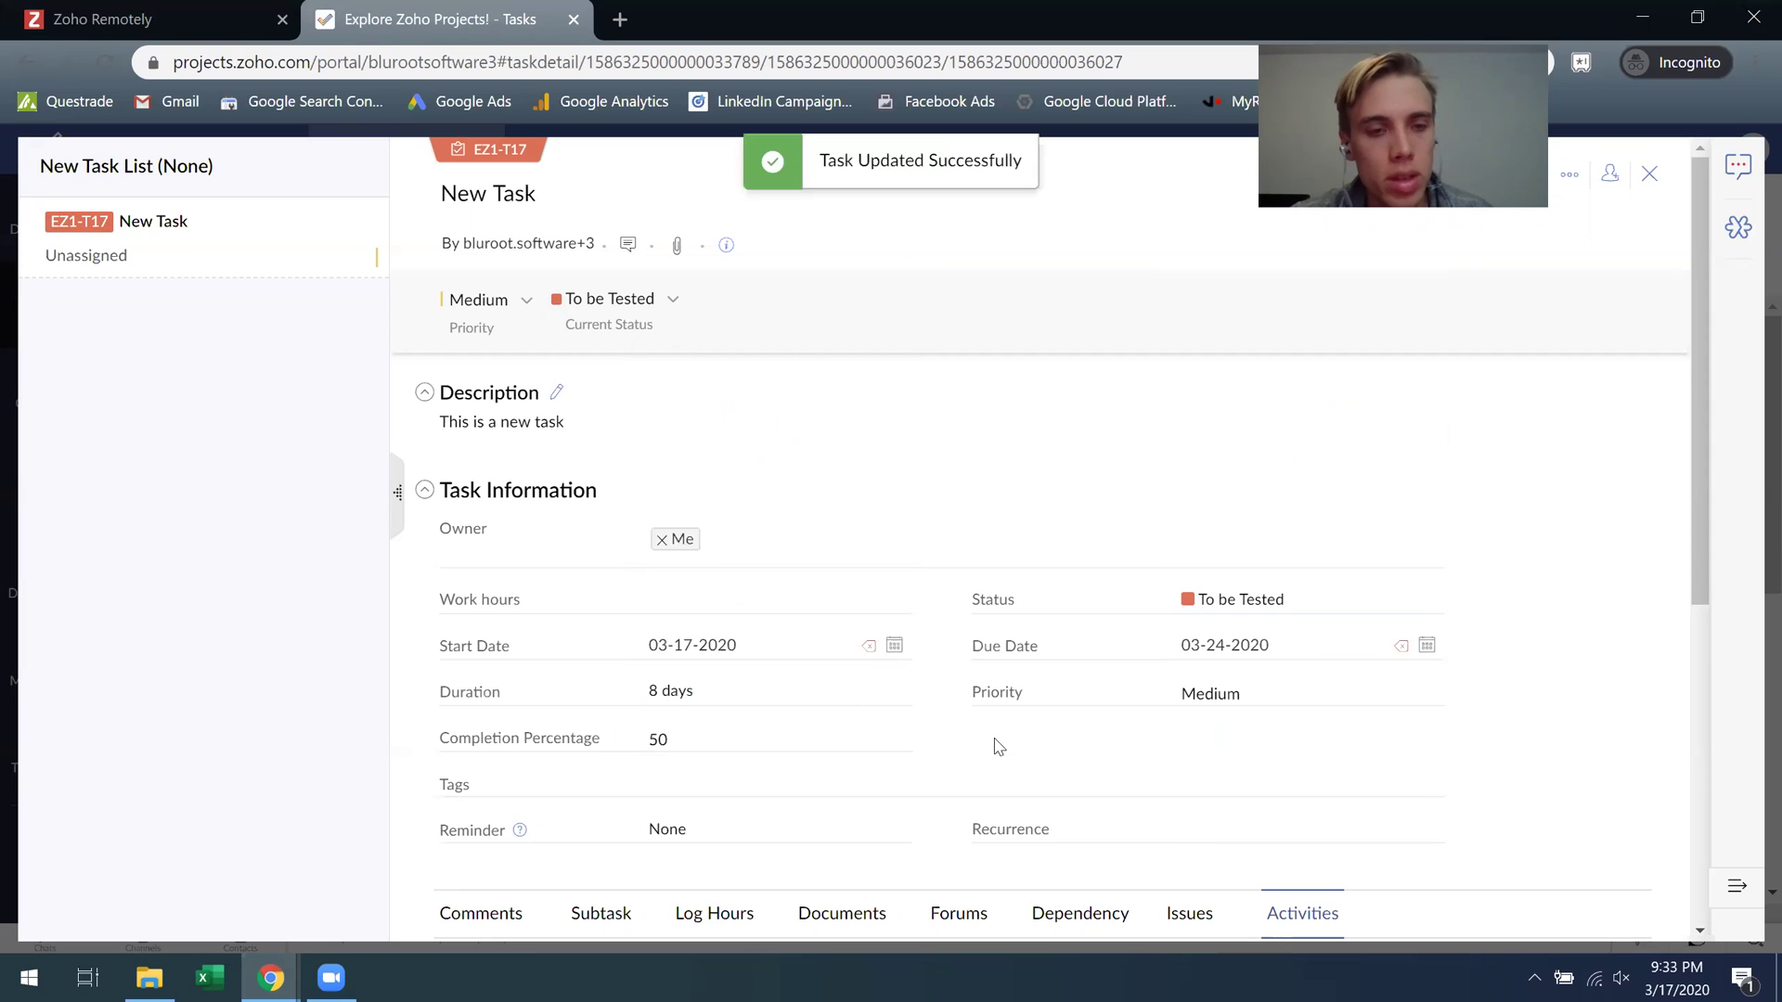
{"action": "scroll", "coordinate": [990, 740], "scroll_direction": "down", "scroll_amount": 1}
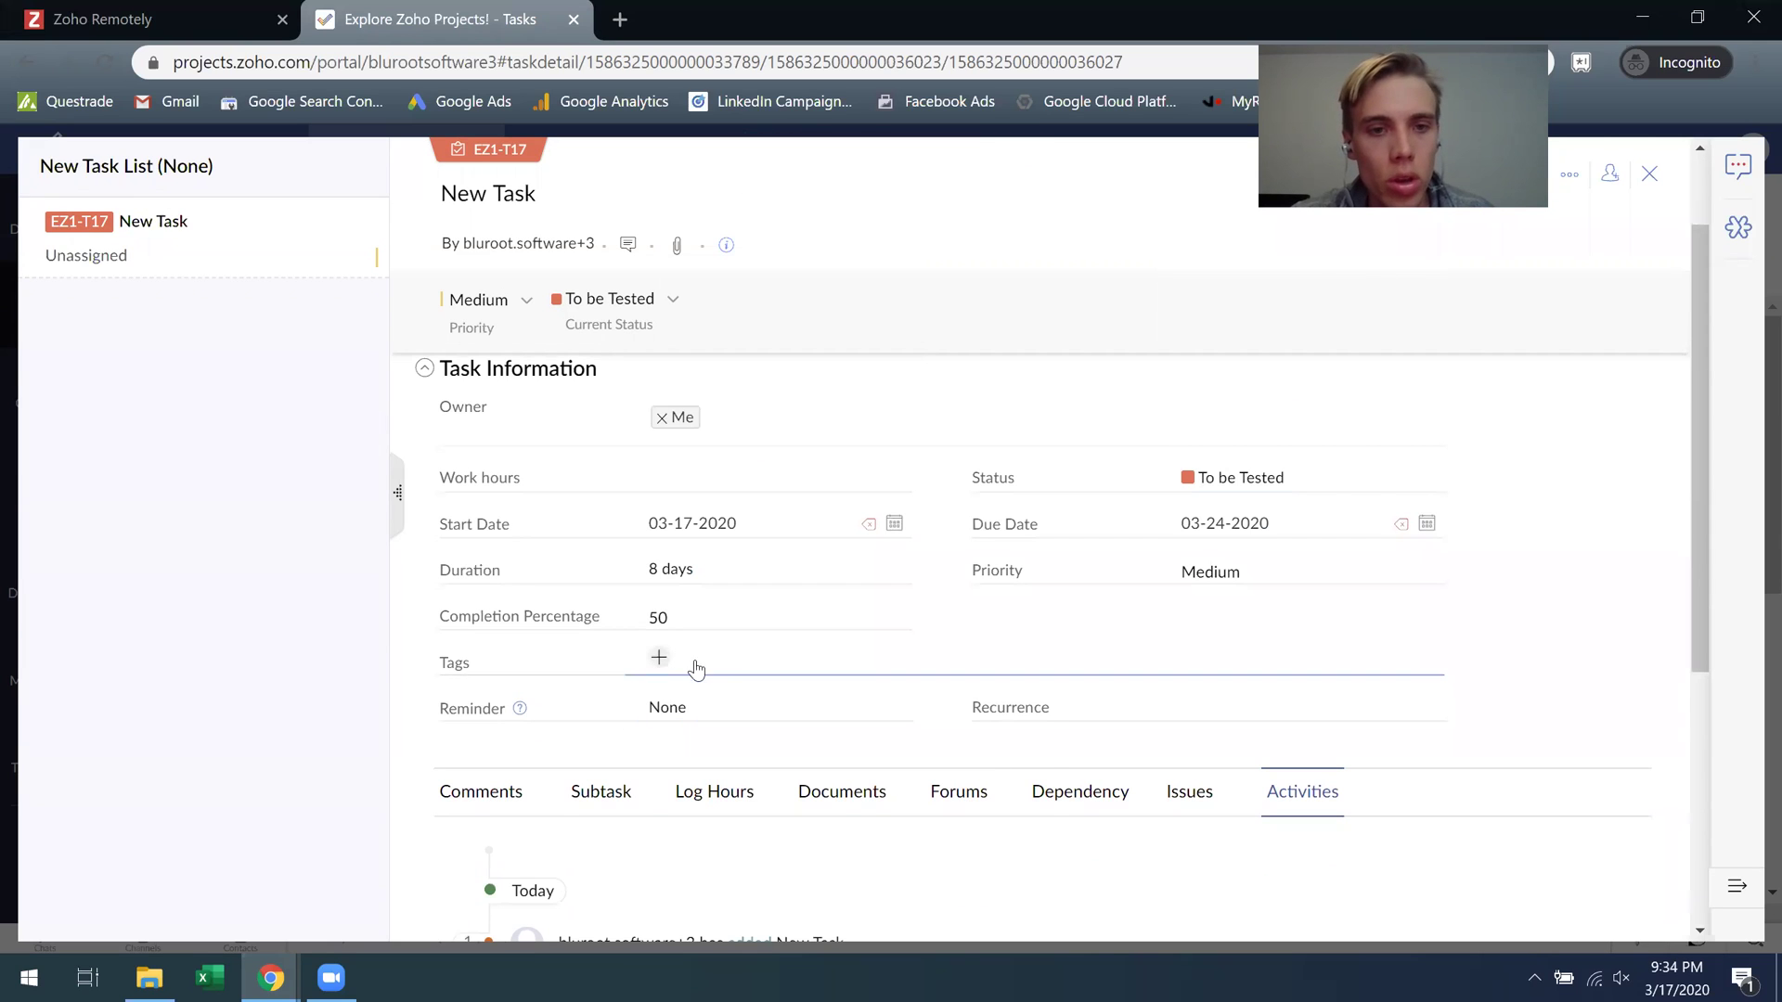
{"action": "left_click", "coordinate": [660, 659]}
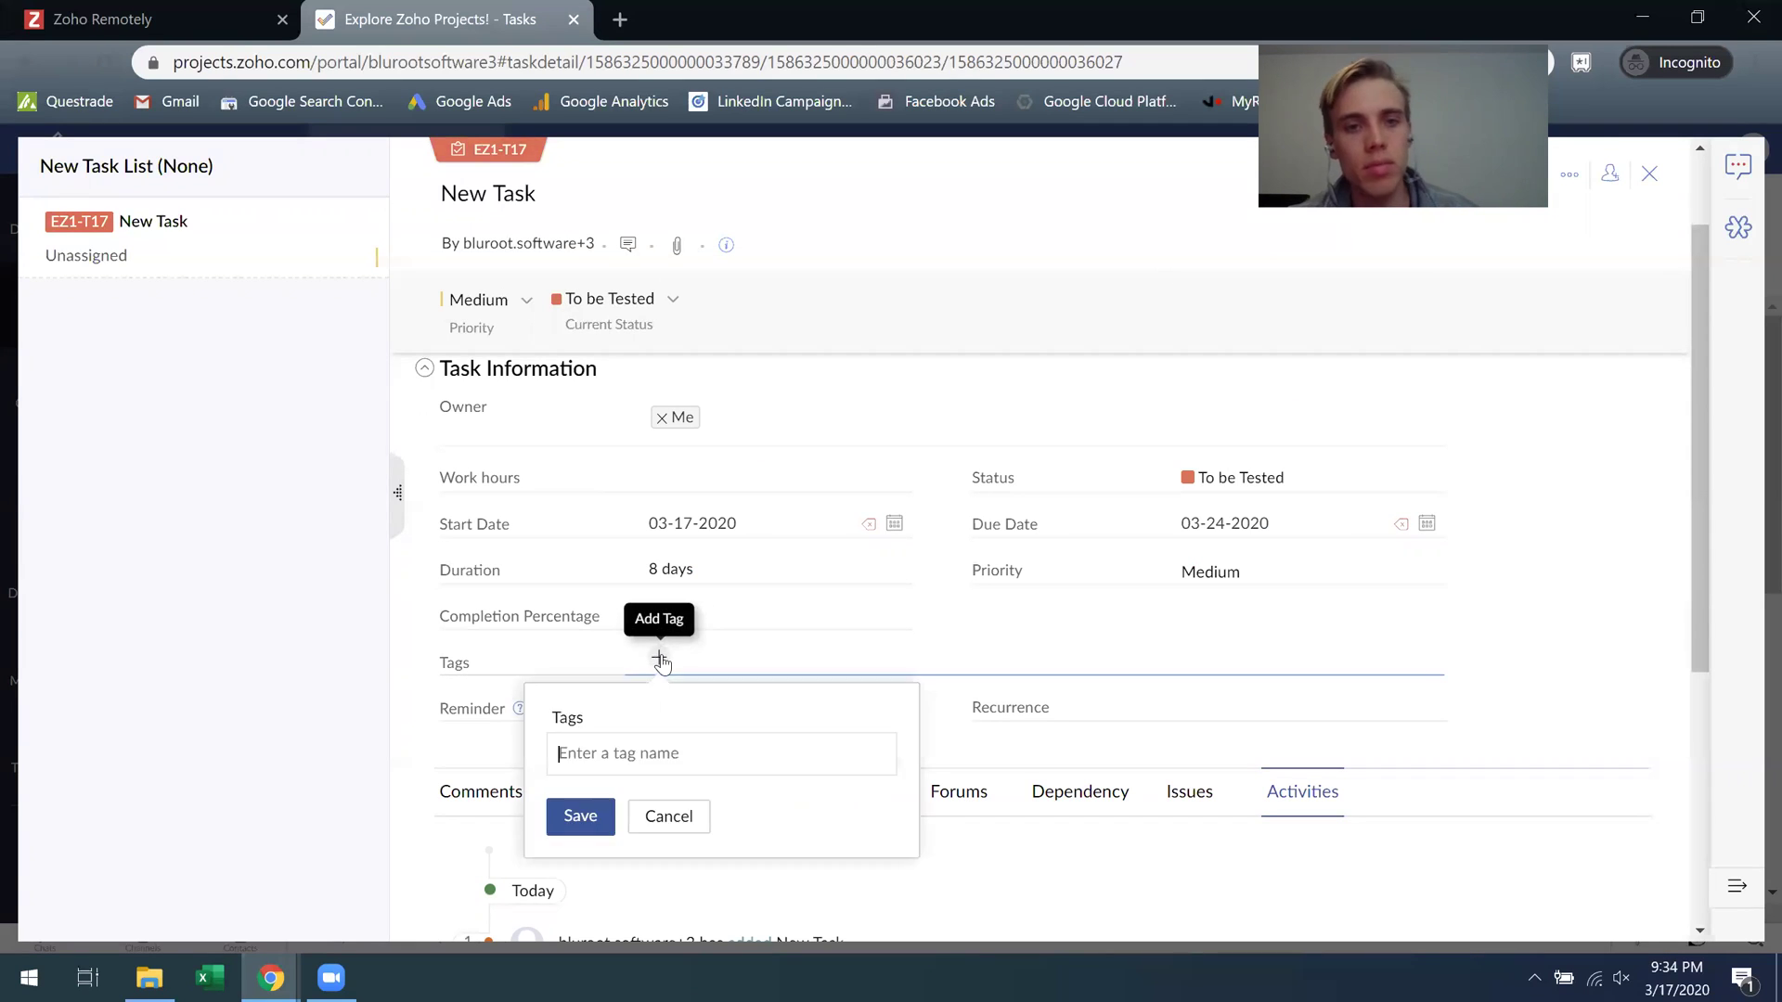
{"action": "type", "text": "Pro"}
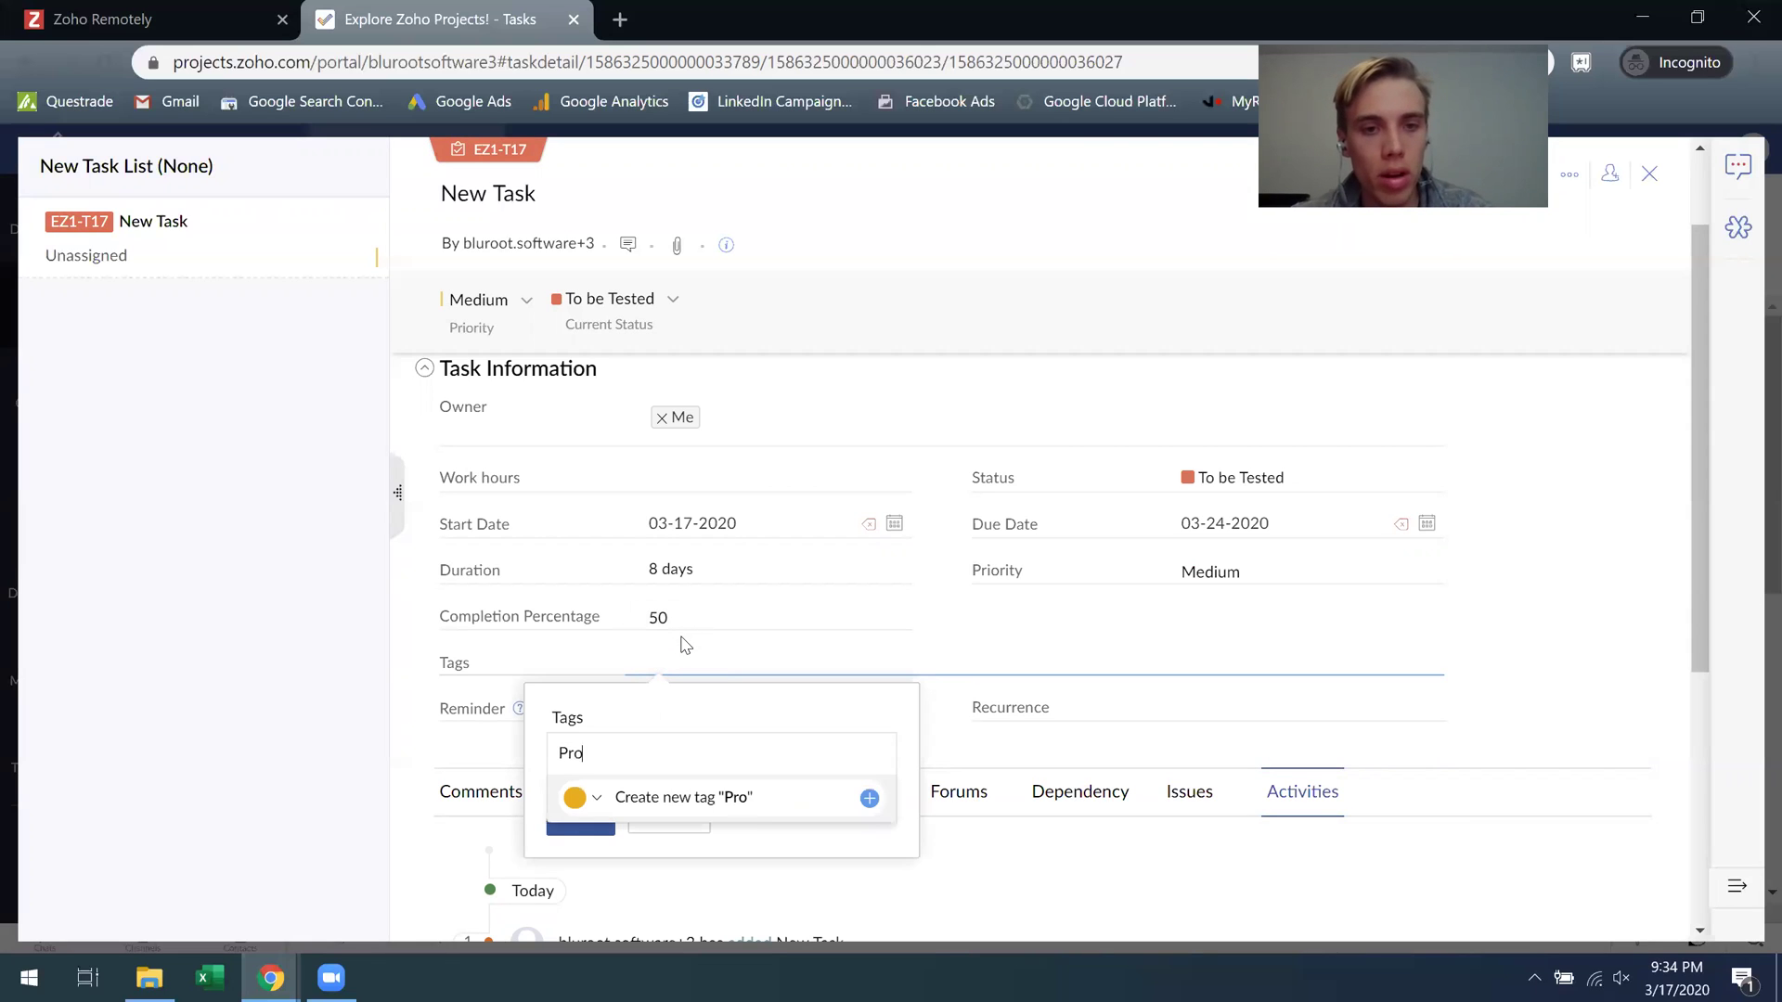
{"action": "type", "text": "duct Develop"}
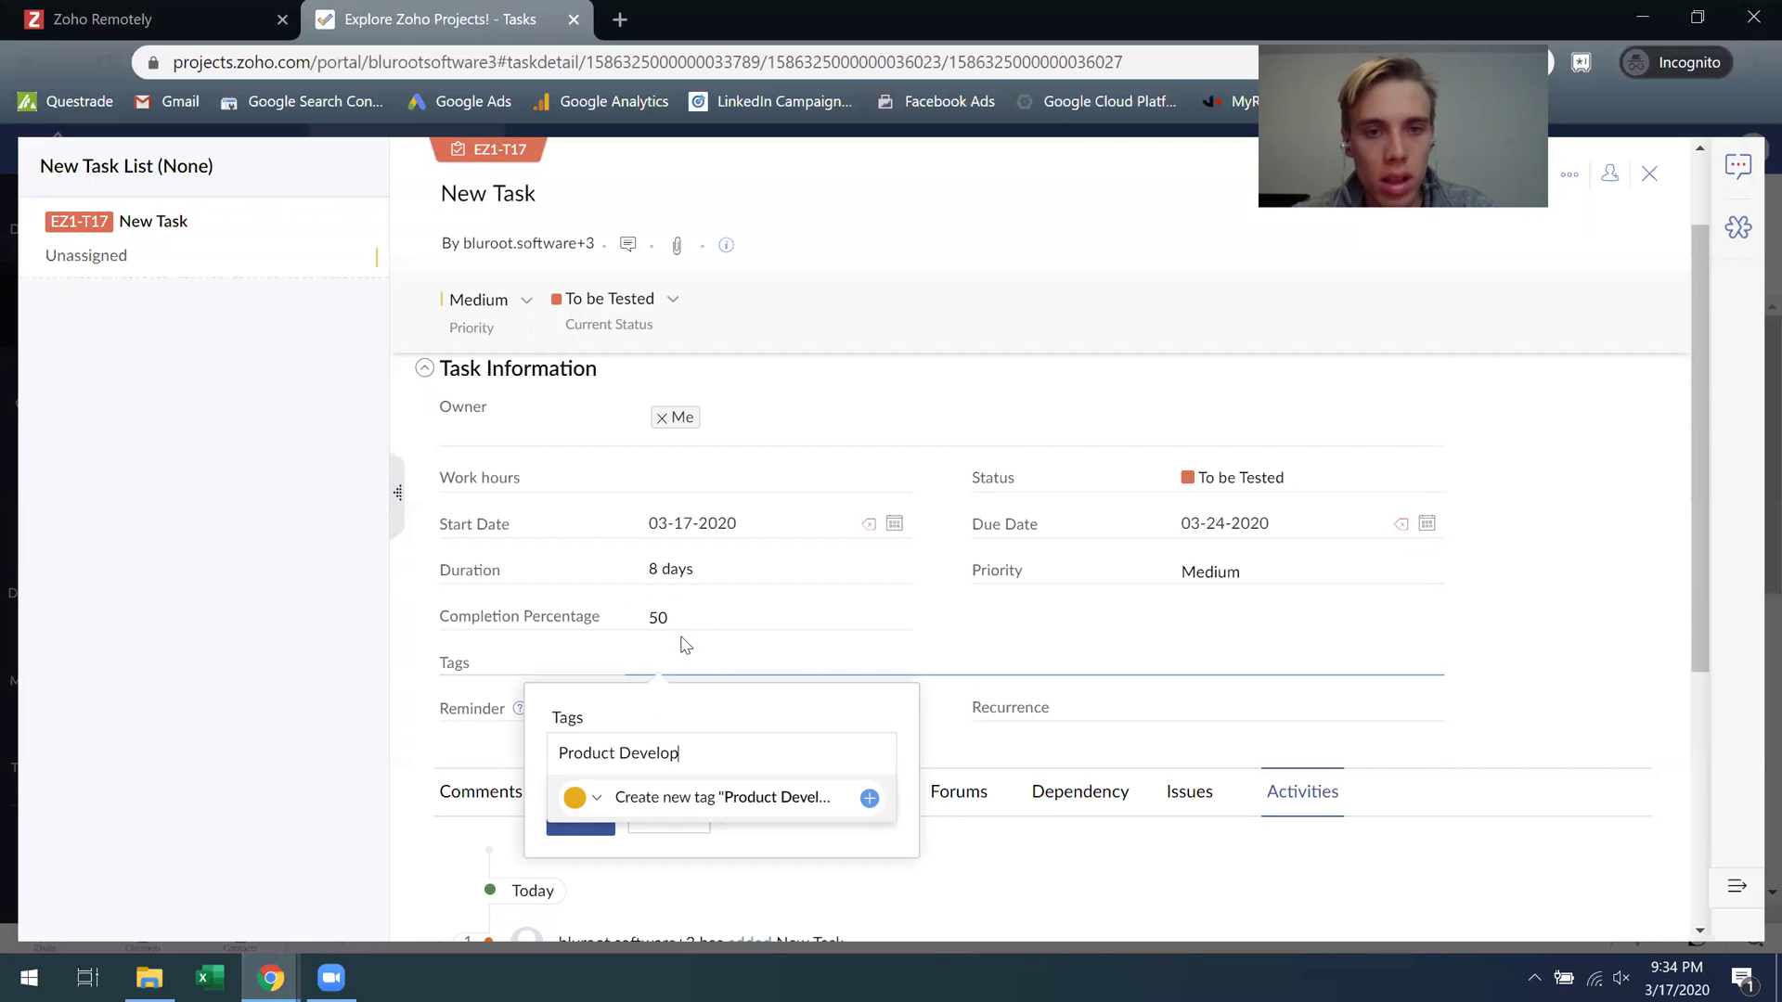
{"action": "type", "text": "ment"}
{"action": "key", "text": "Return"}
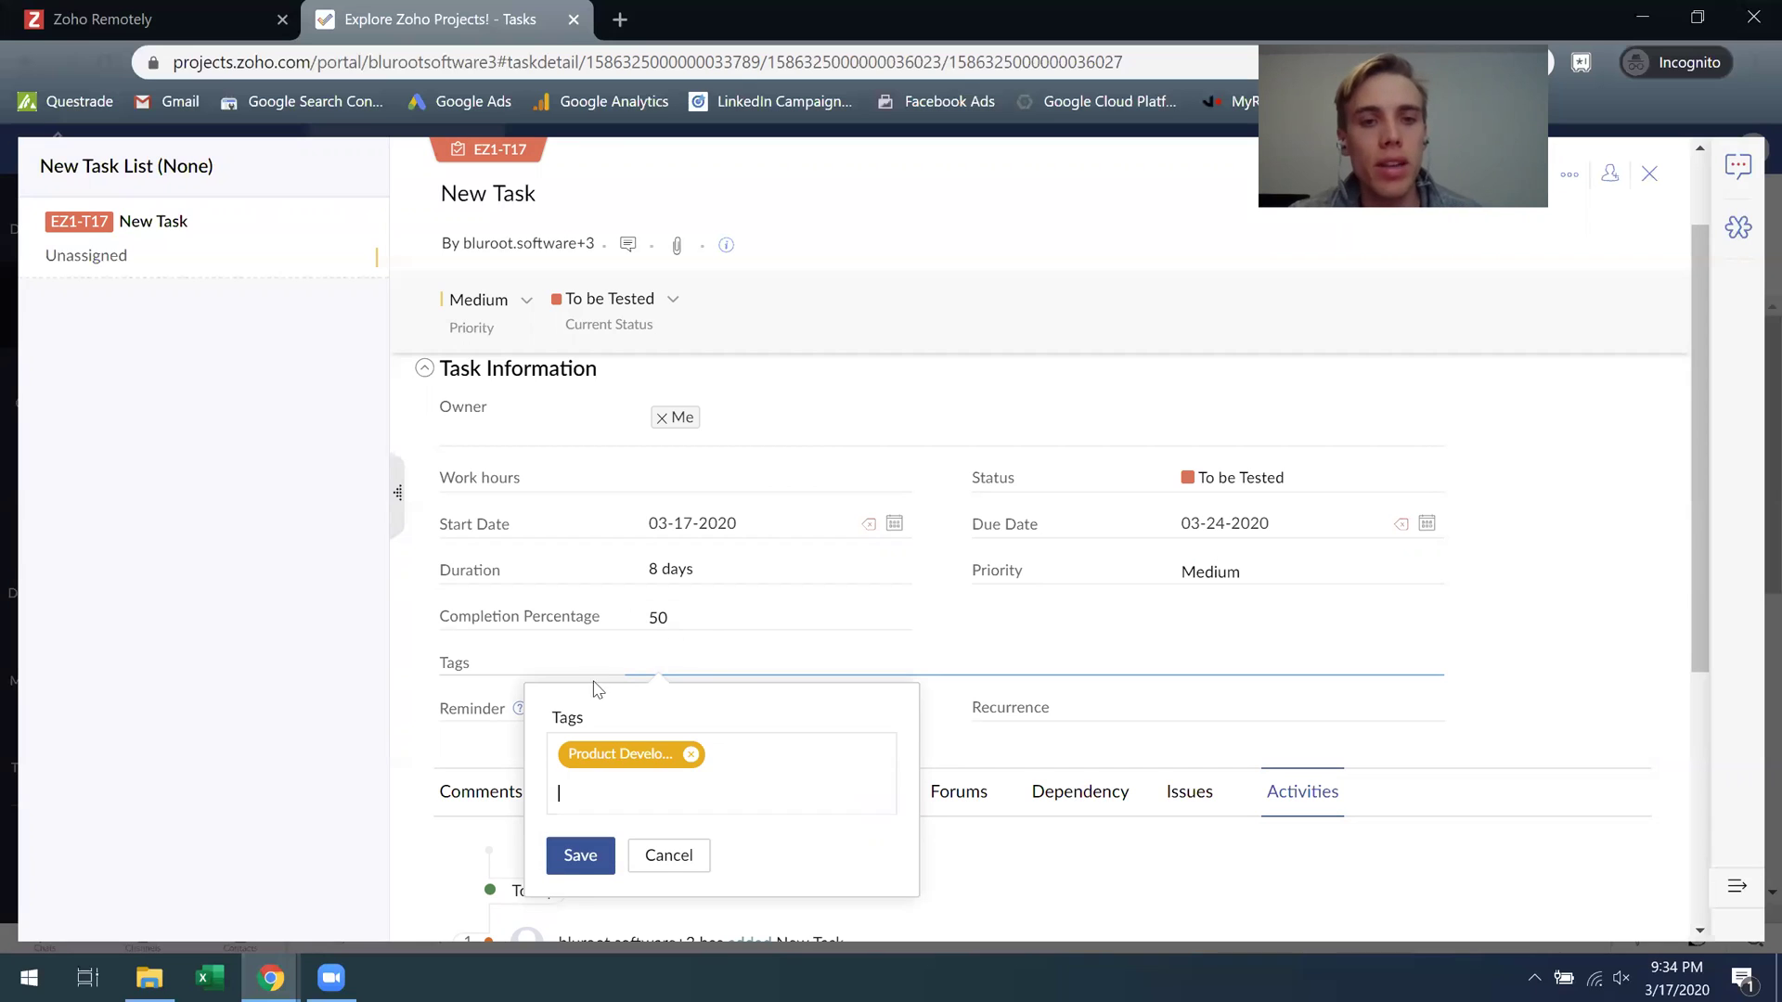
{"action": "left_click", "coordinate": [582, 860]}
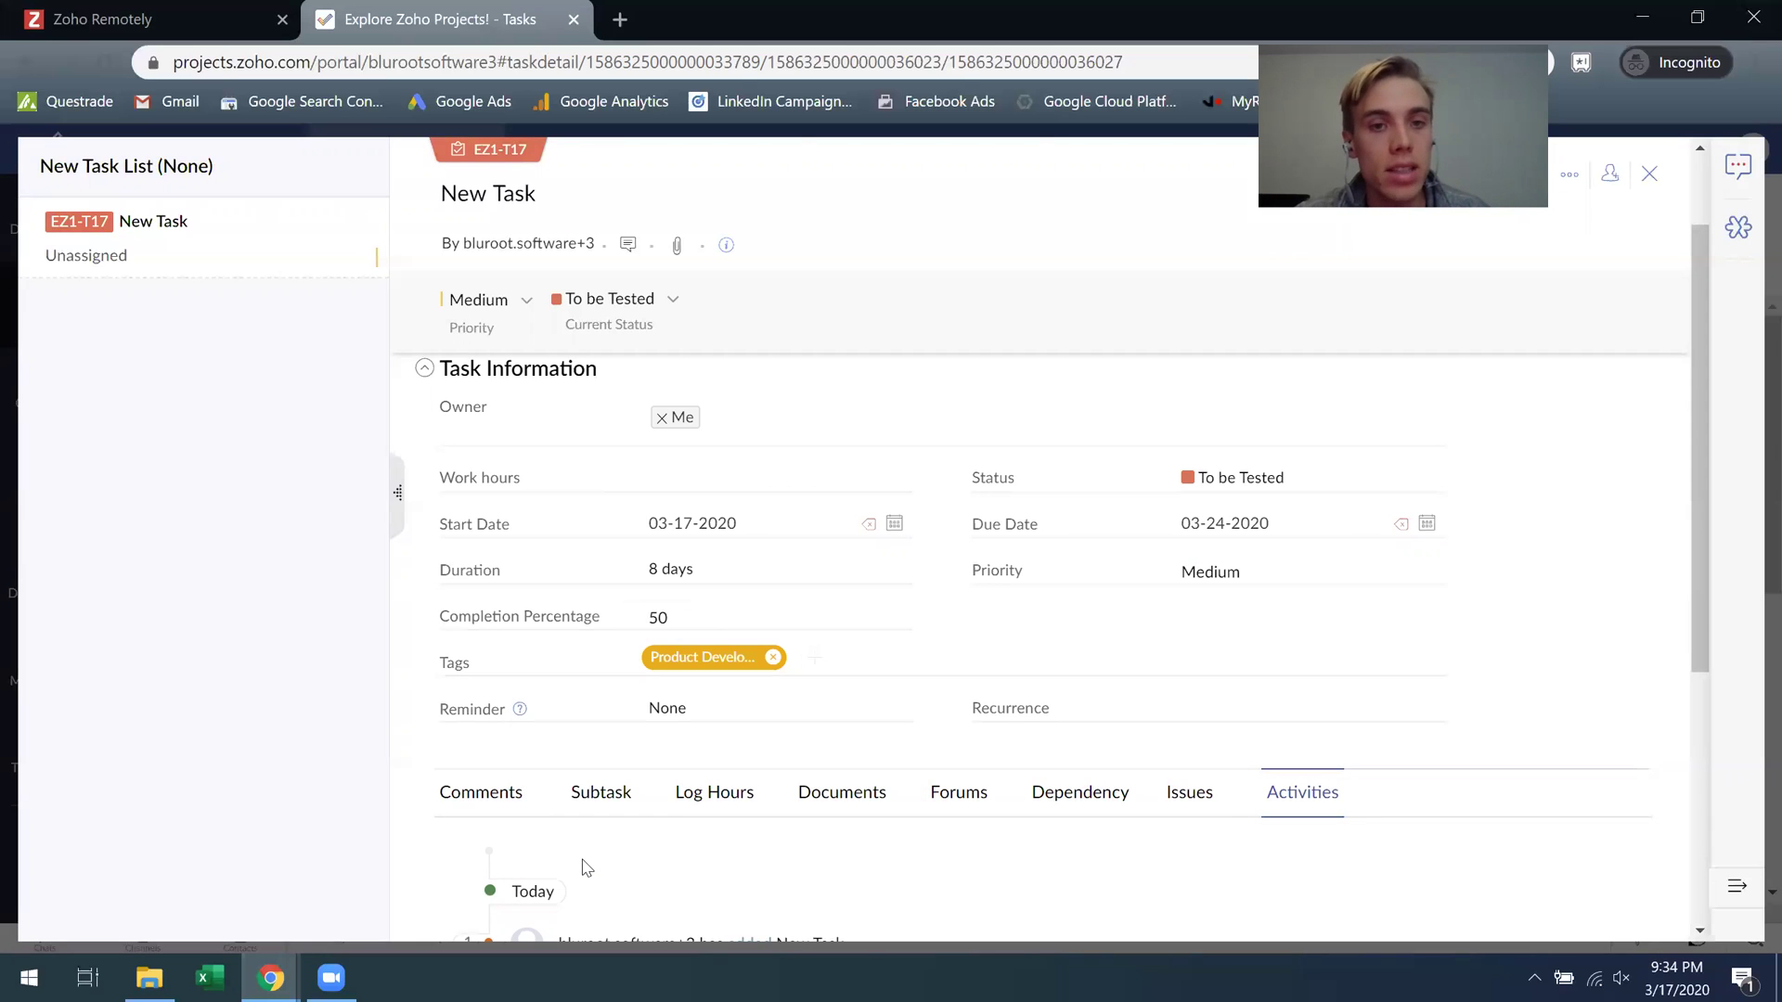
{"action": "left_click", "coordinate": [815, 717]}
{"action": "scroll", "coordinate": [816, 710], "scroll_direction": "down", "scroll_amount": 3}
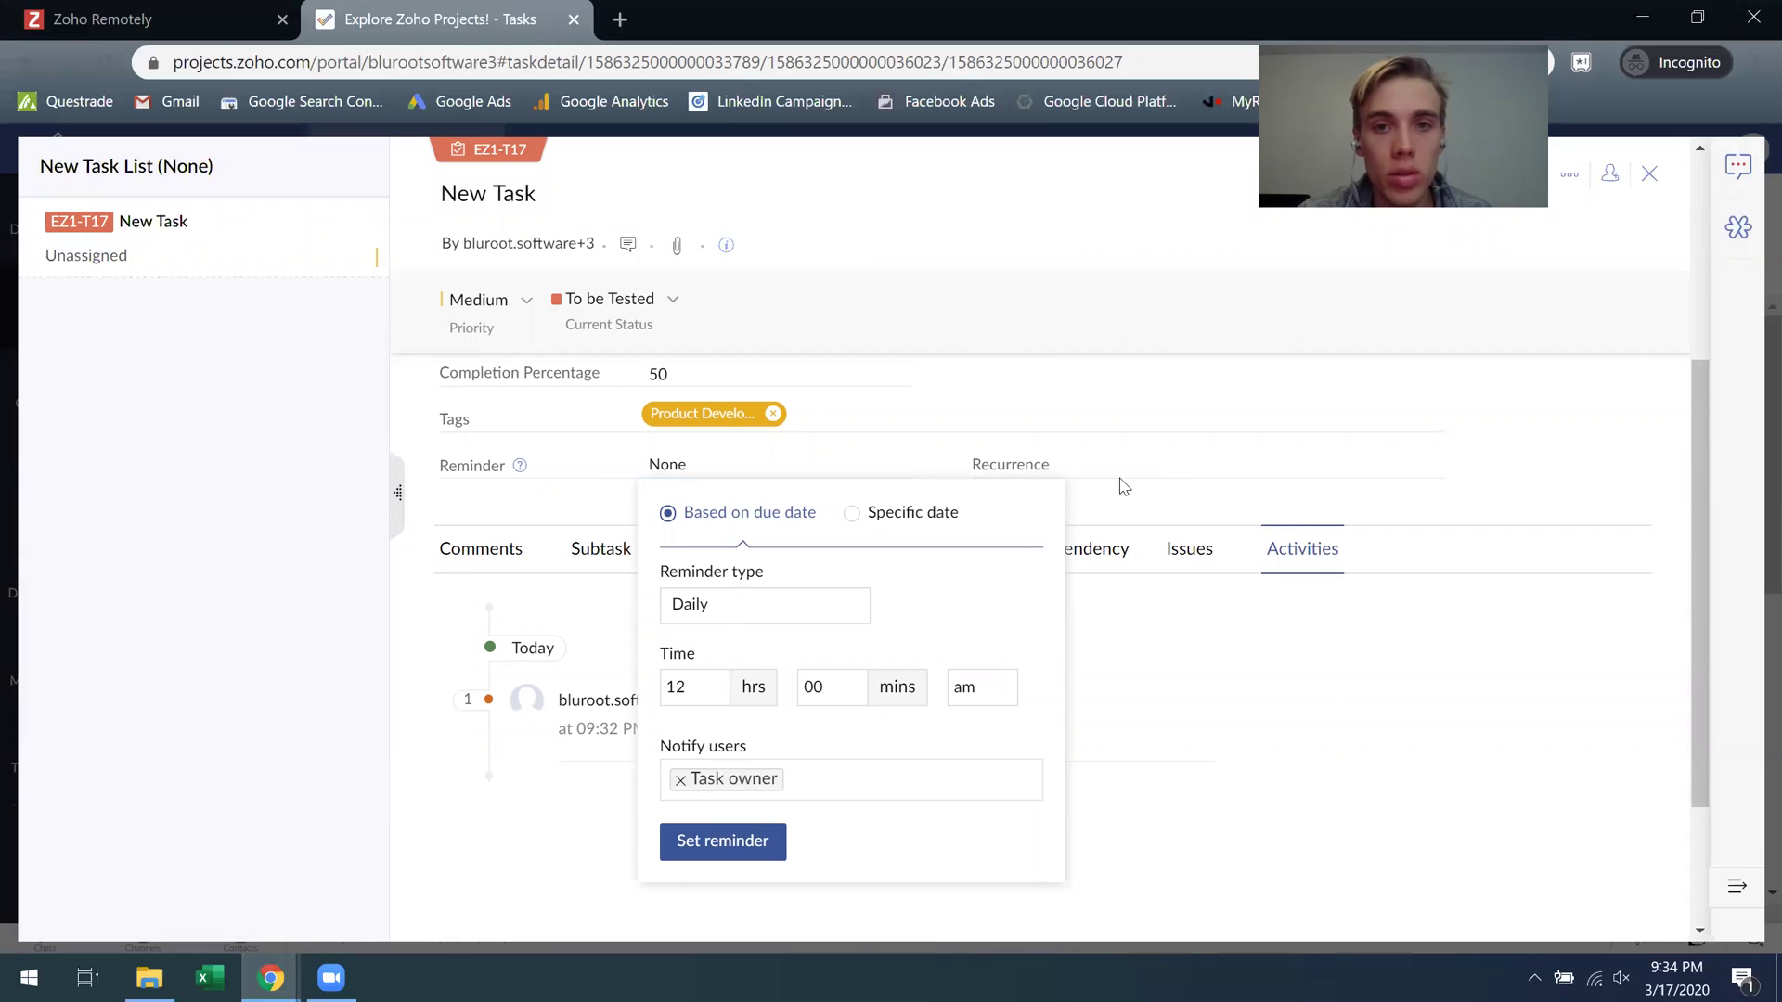
{"action": "left_click", "coordinate": [1279, 483]}
{"action": "left_click", "coordinate": [1279, 480]}
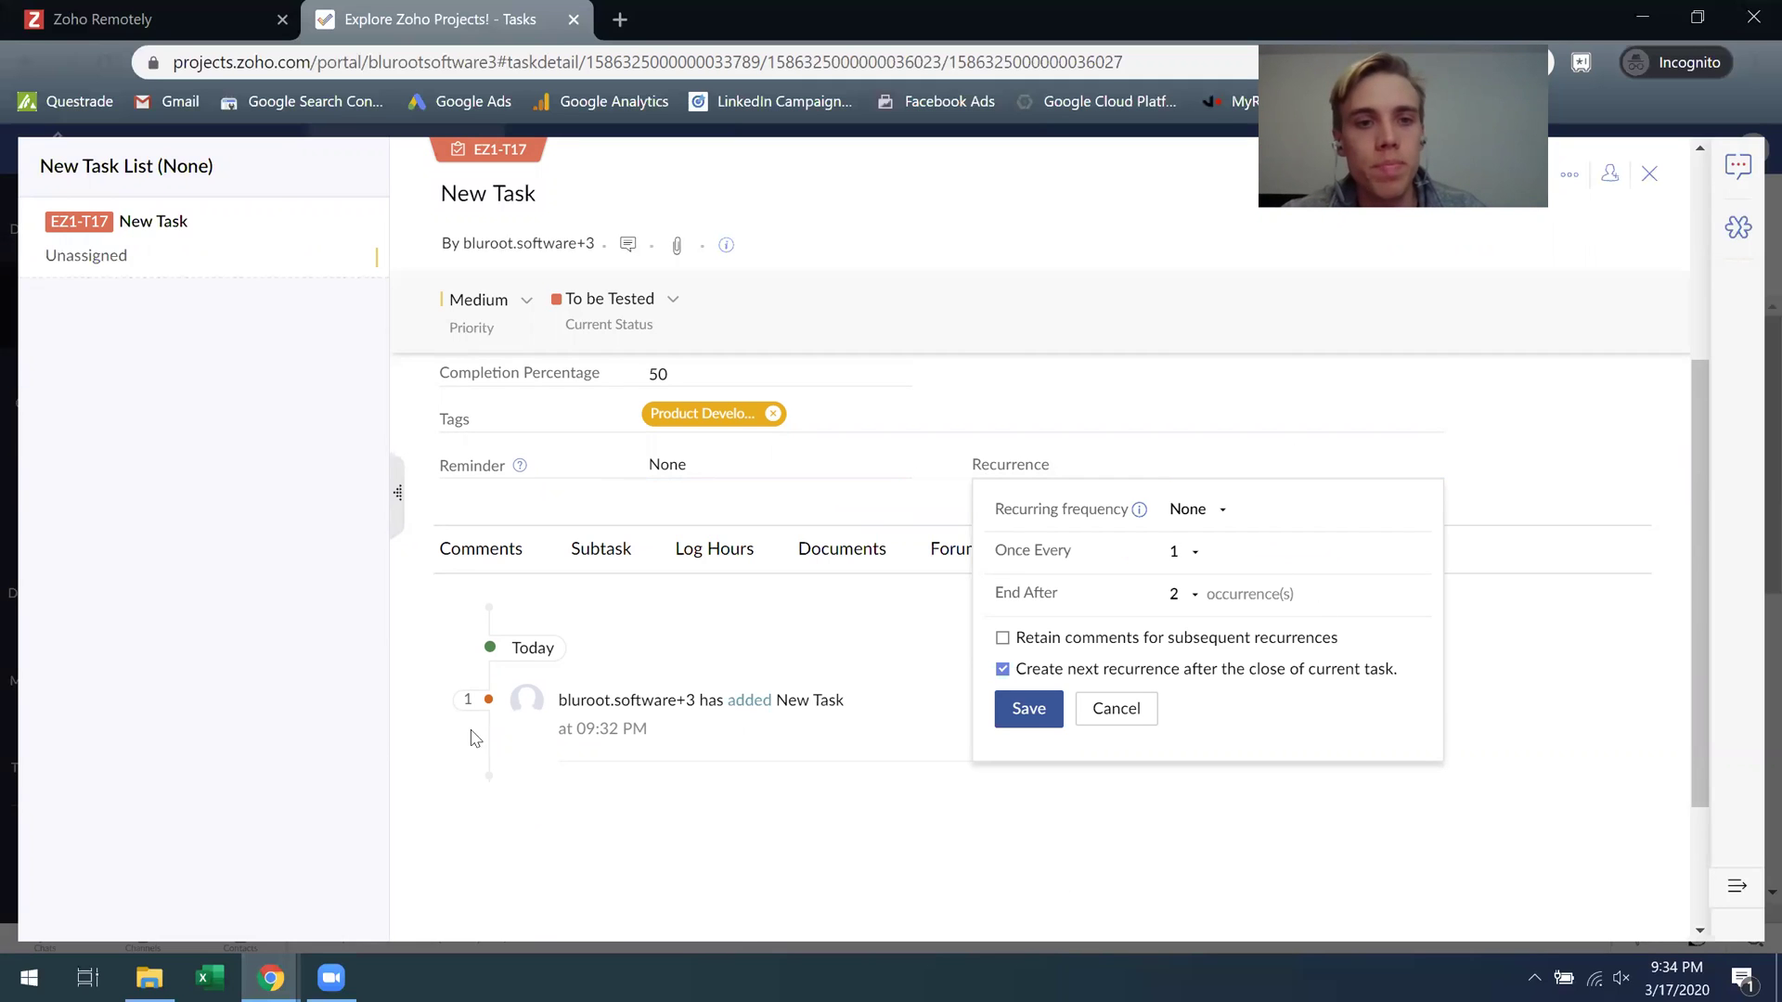
{"action": "left_click", "coordinate": [381, 733]}
{"action": "scroll", "coordinate": [555, 557], "scroll_direction": "up", "scroll_amount": 3}
{"action": "scroll", "coordinate": [562, 576], "scroll_direction": "up", "scroll_amount": 1}
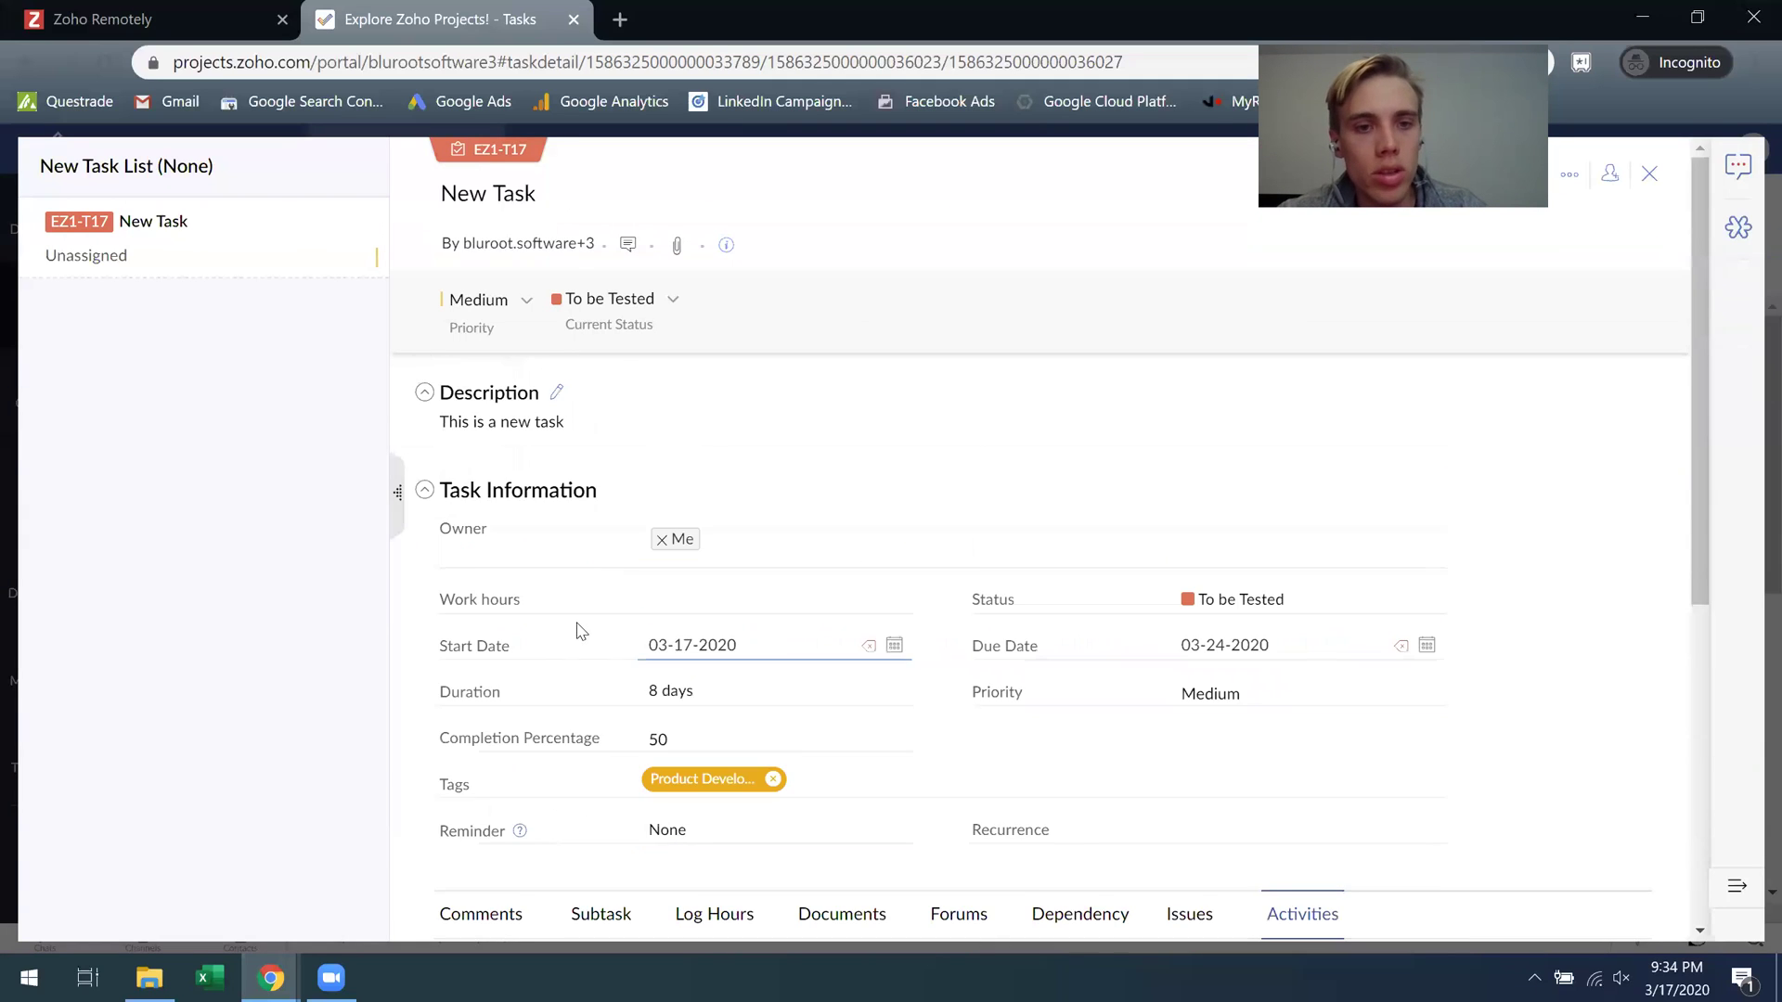
{"action": "scroll", "coordinate": [594, 650], "scroll_direction": "down", "scroll_amount": 2}
{"action": "scroll", "coordinate": [615, 687], "scroll_direction": "down", "scroll_amount": 2}
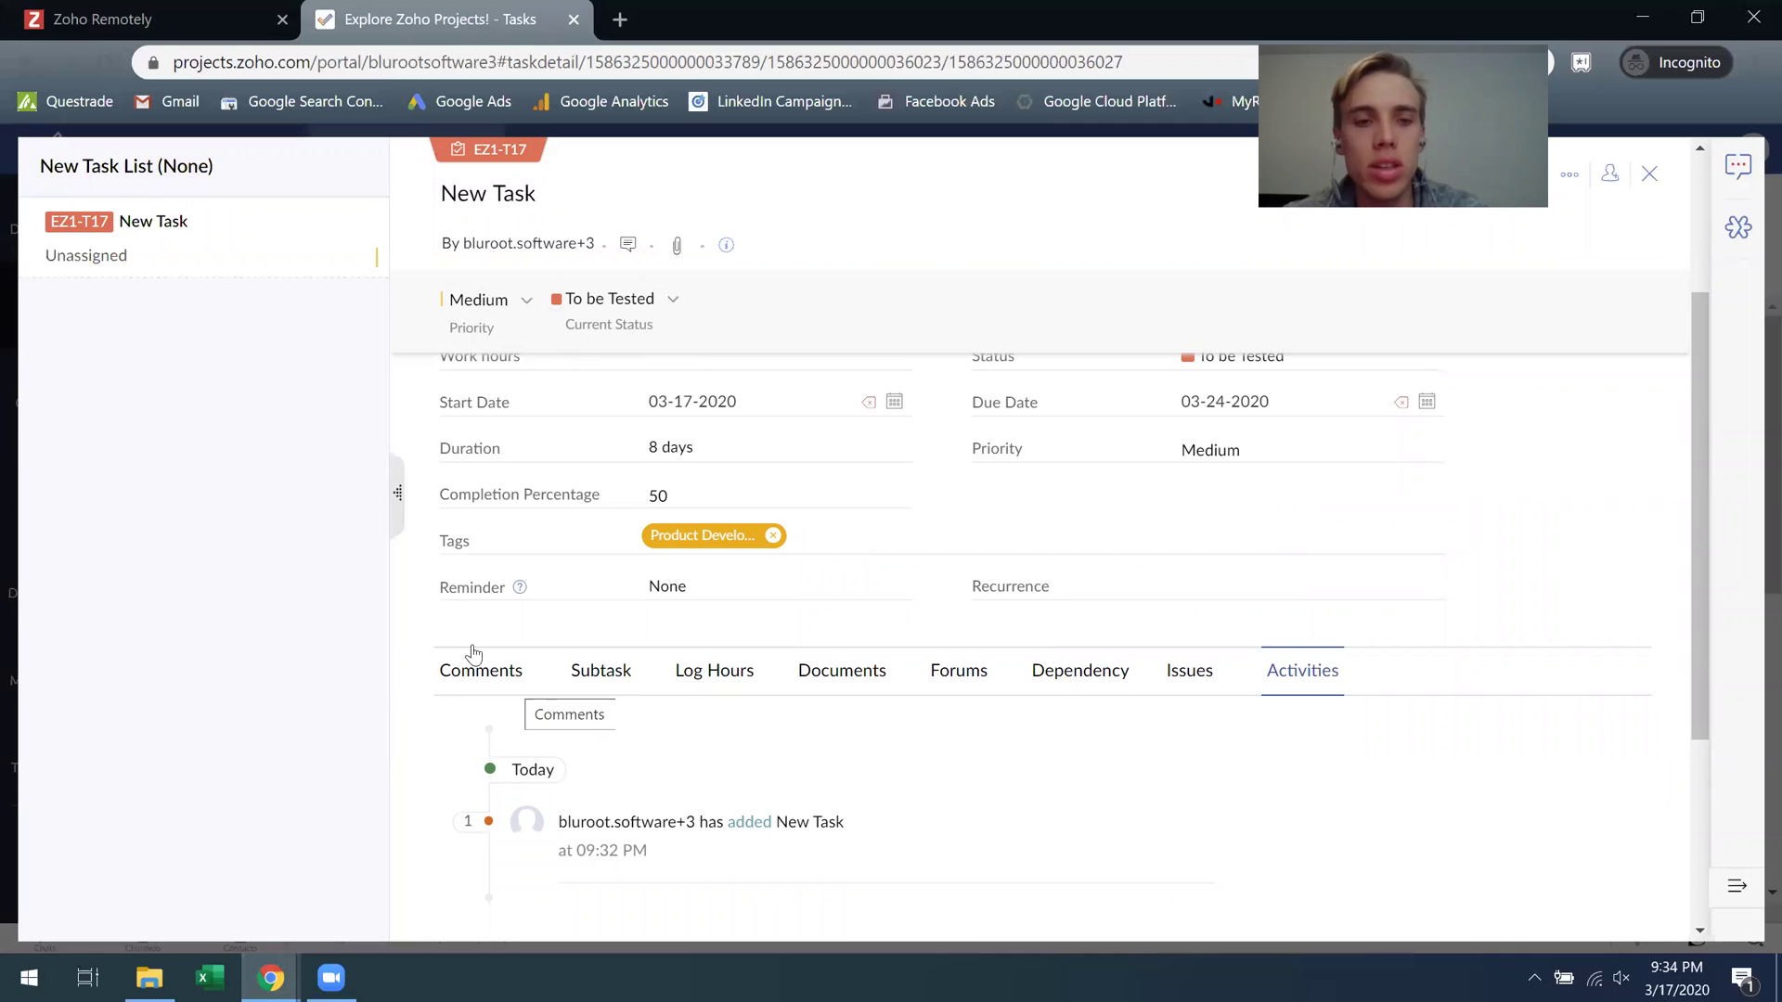
{"action": "left_click", "coordinate": [514, 690]}
{"action": "scroll", "coordinate": [566, 715], "scroll_direction": "down", "scroll_amount": 2}
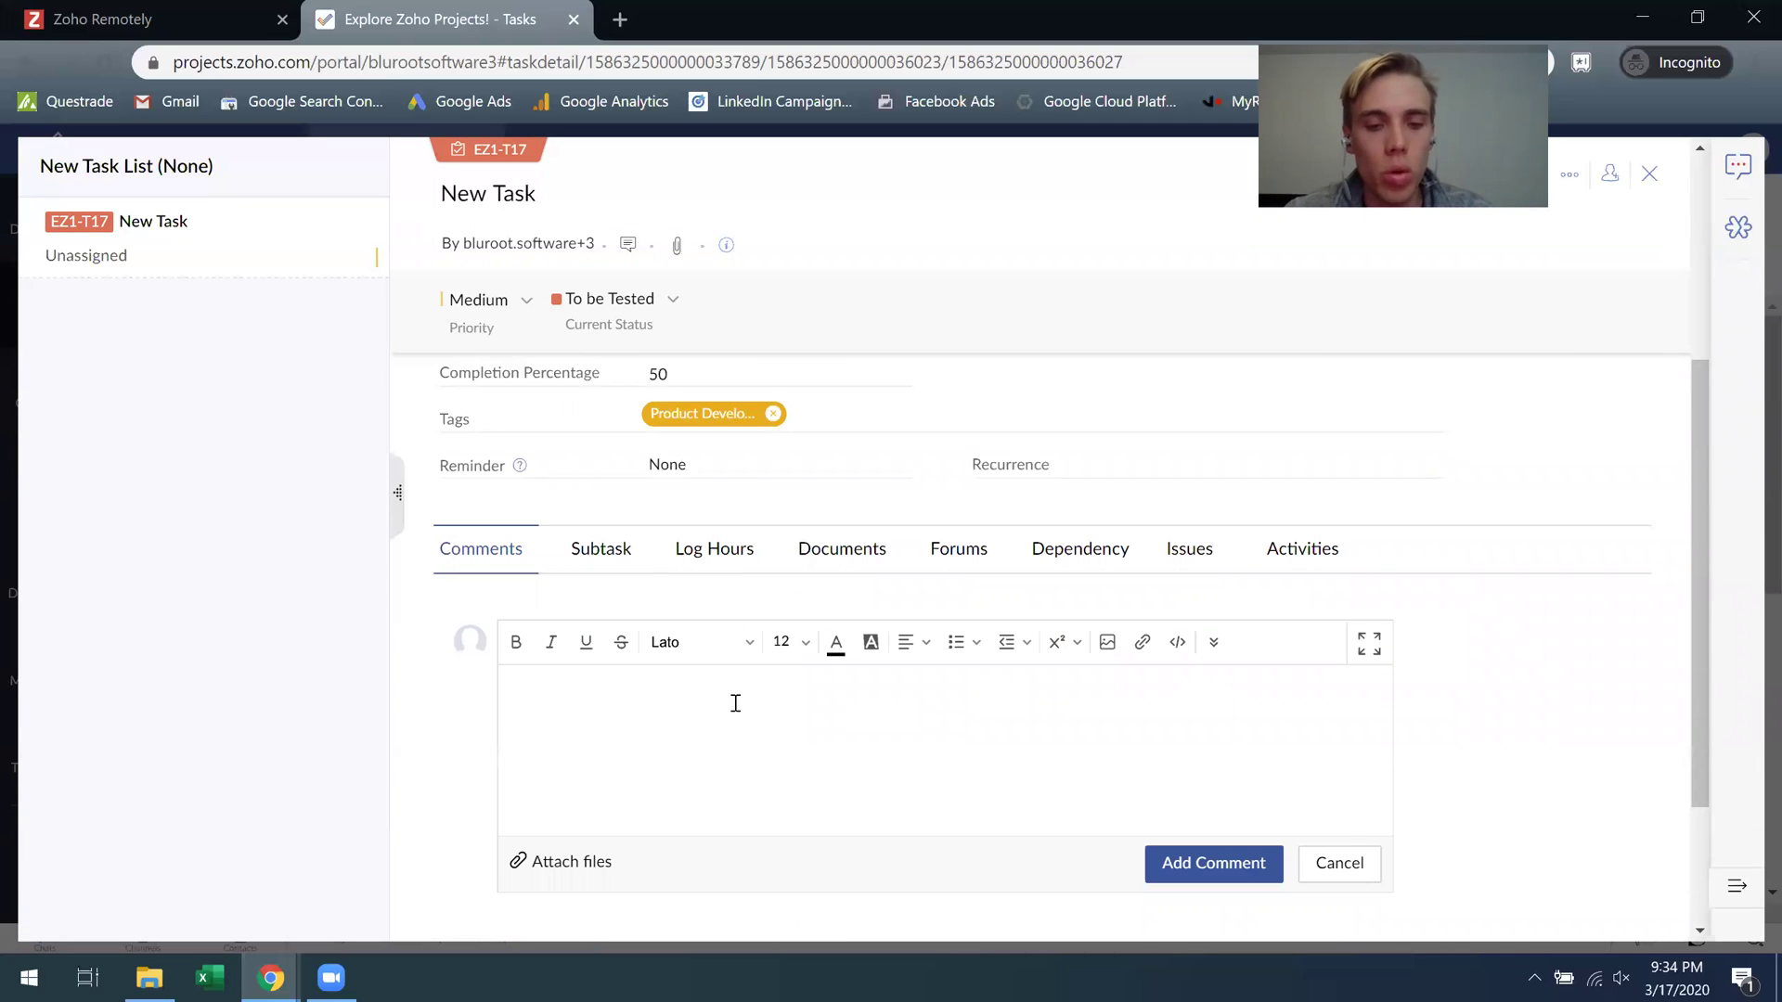
{"action": "type", "text": "Working on it."}
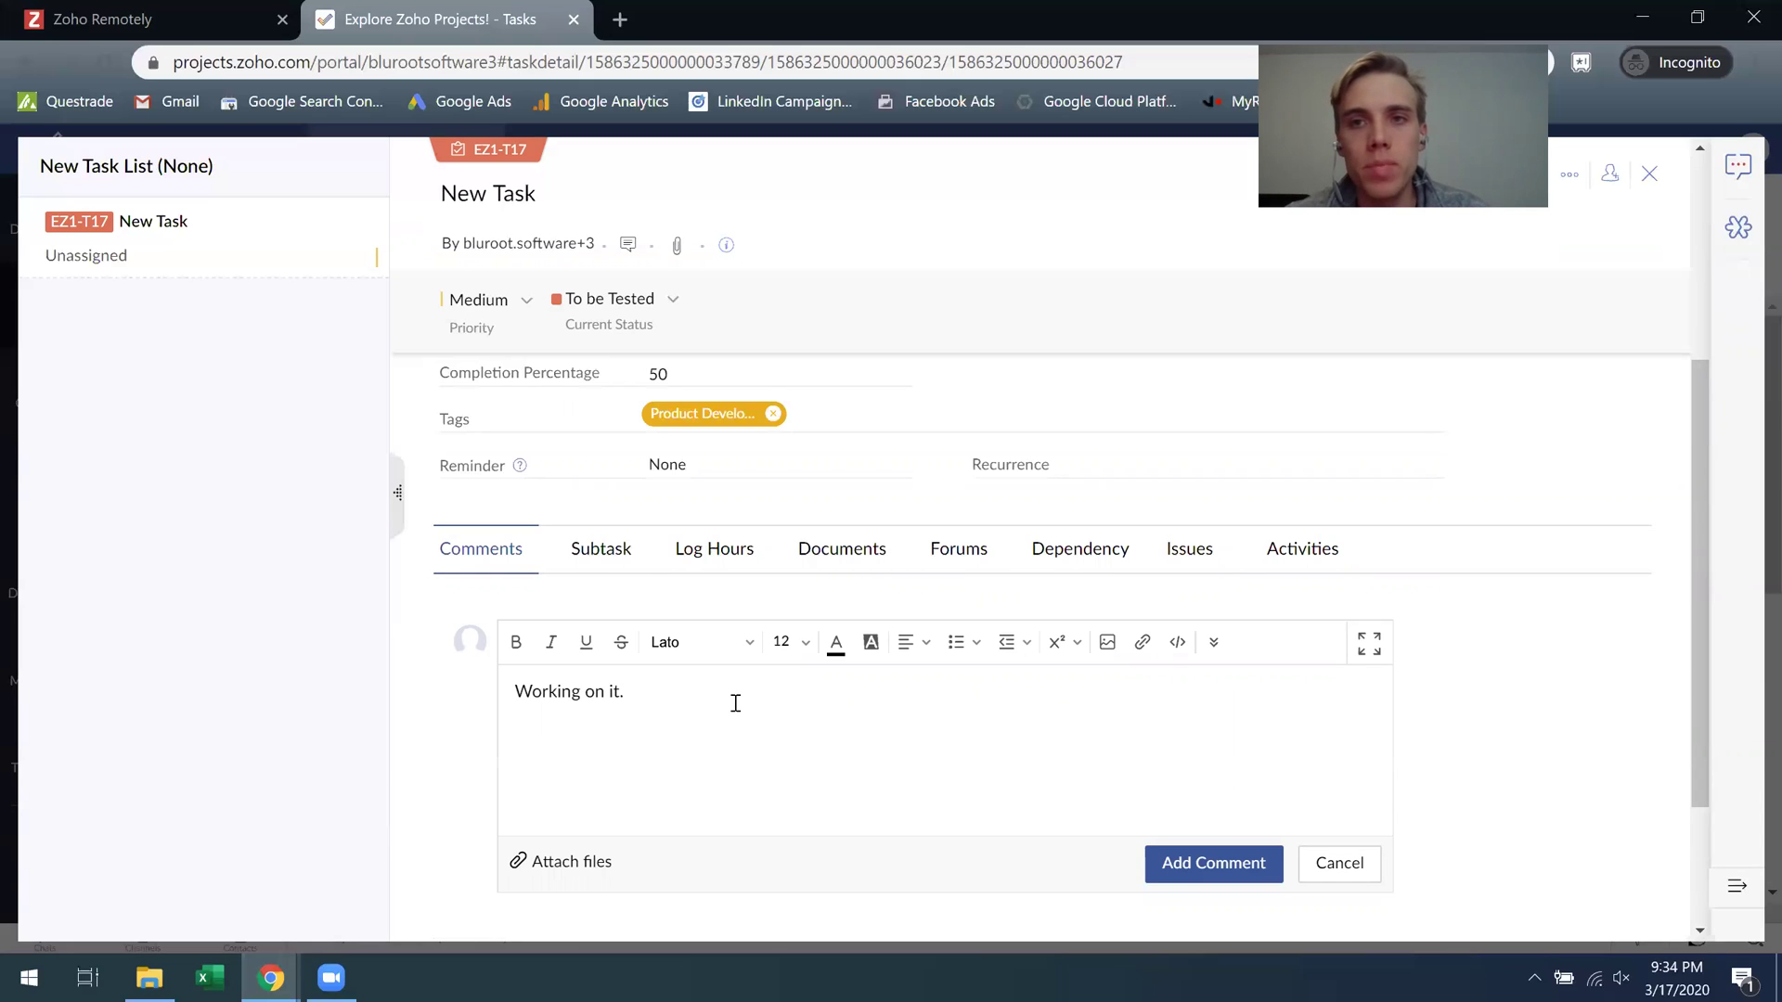
{"action": "type", "text": " @"}
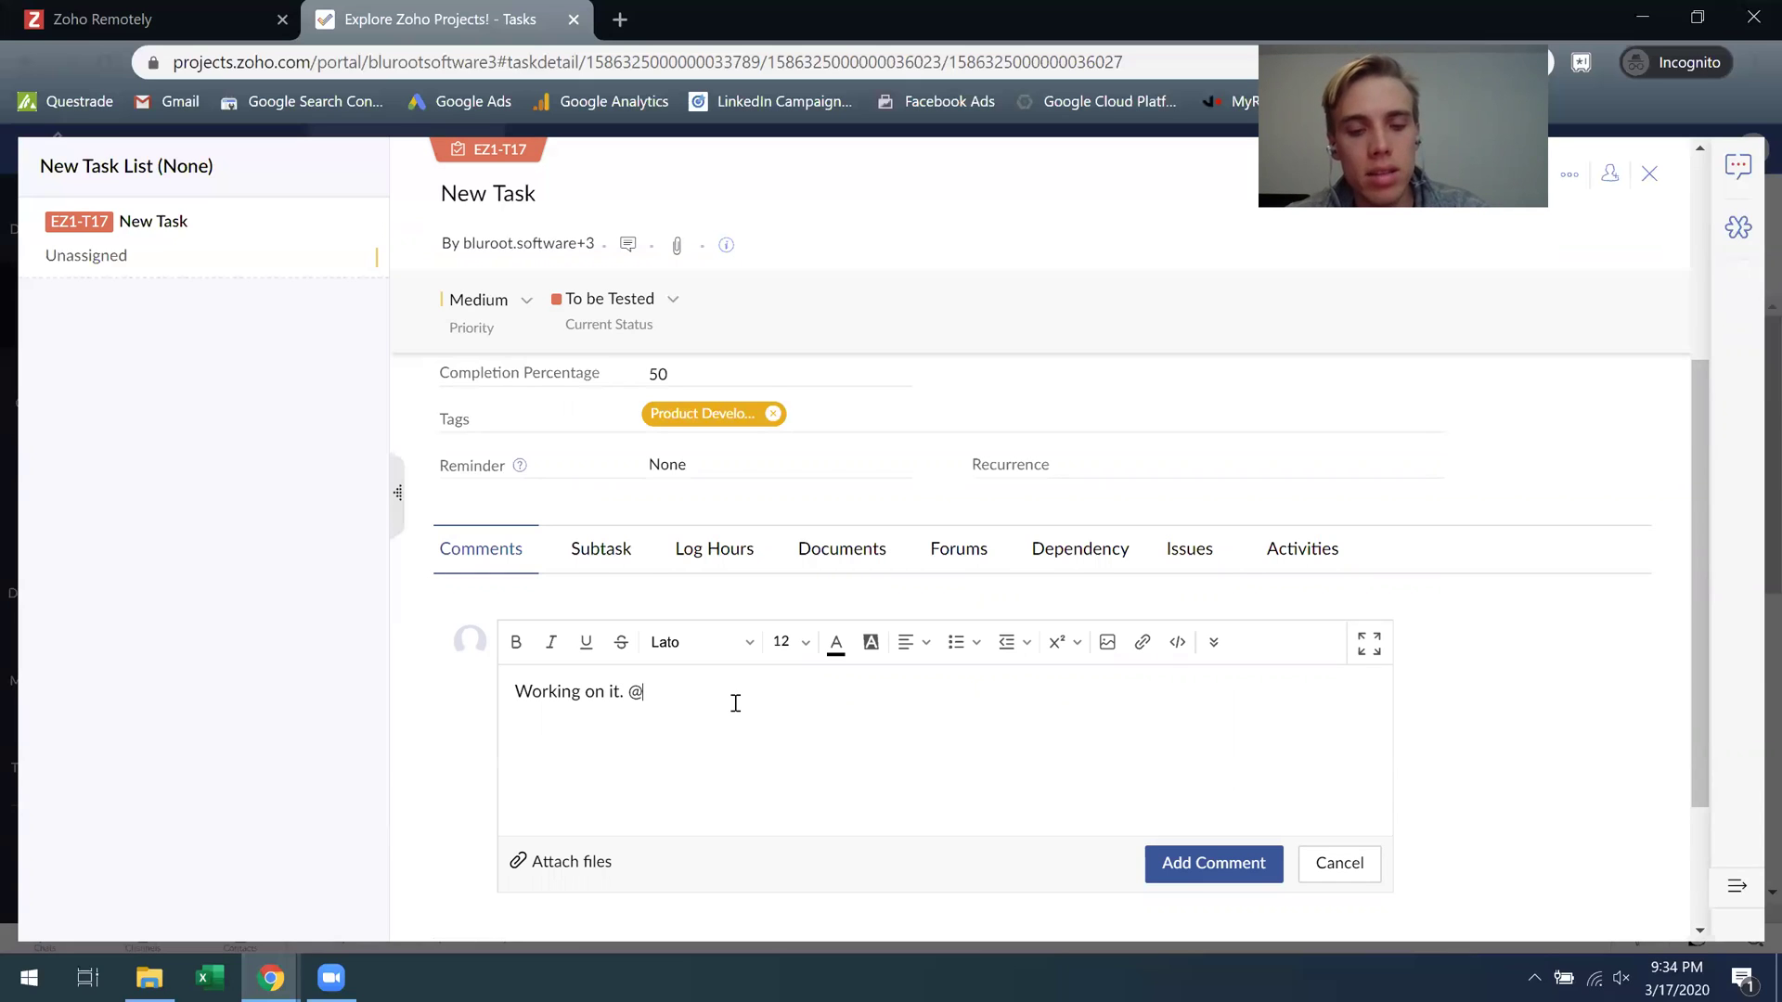
{"action": "type", "text": "blu"}
{"action": "key", "text": "Return"}
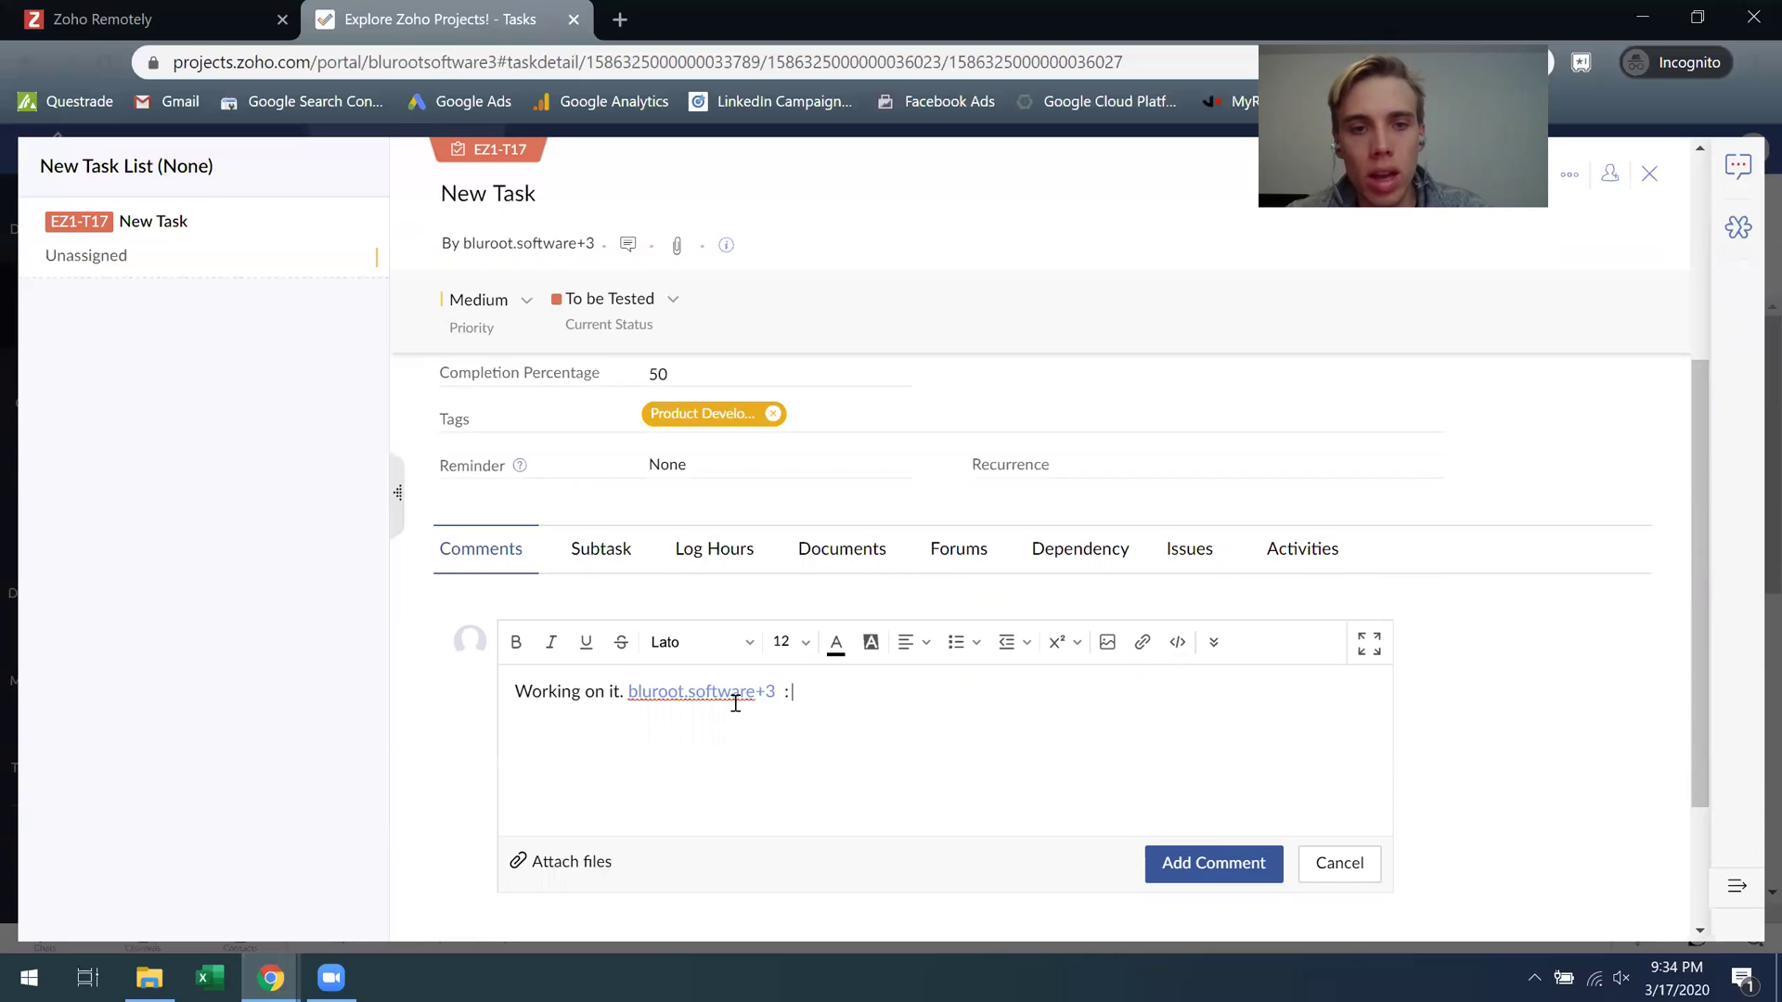
{"action": "type", "text": ": I need"}
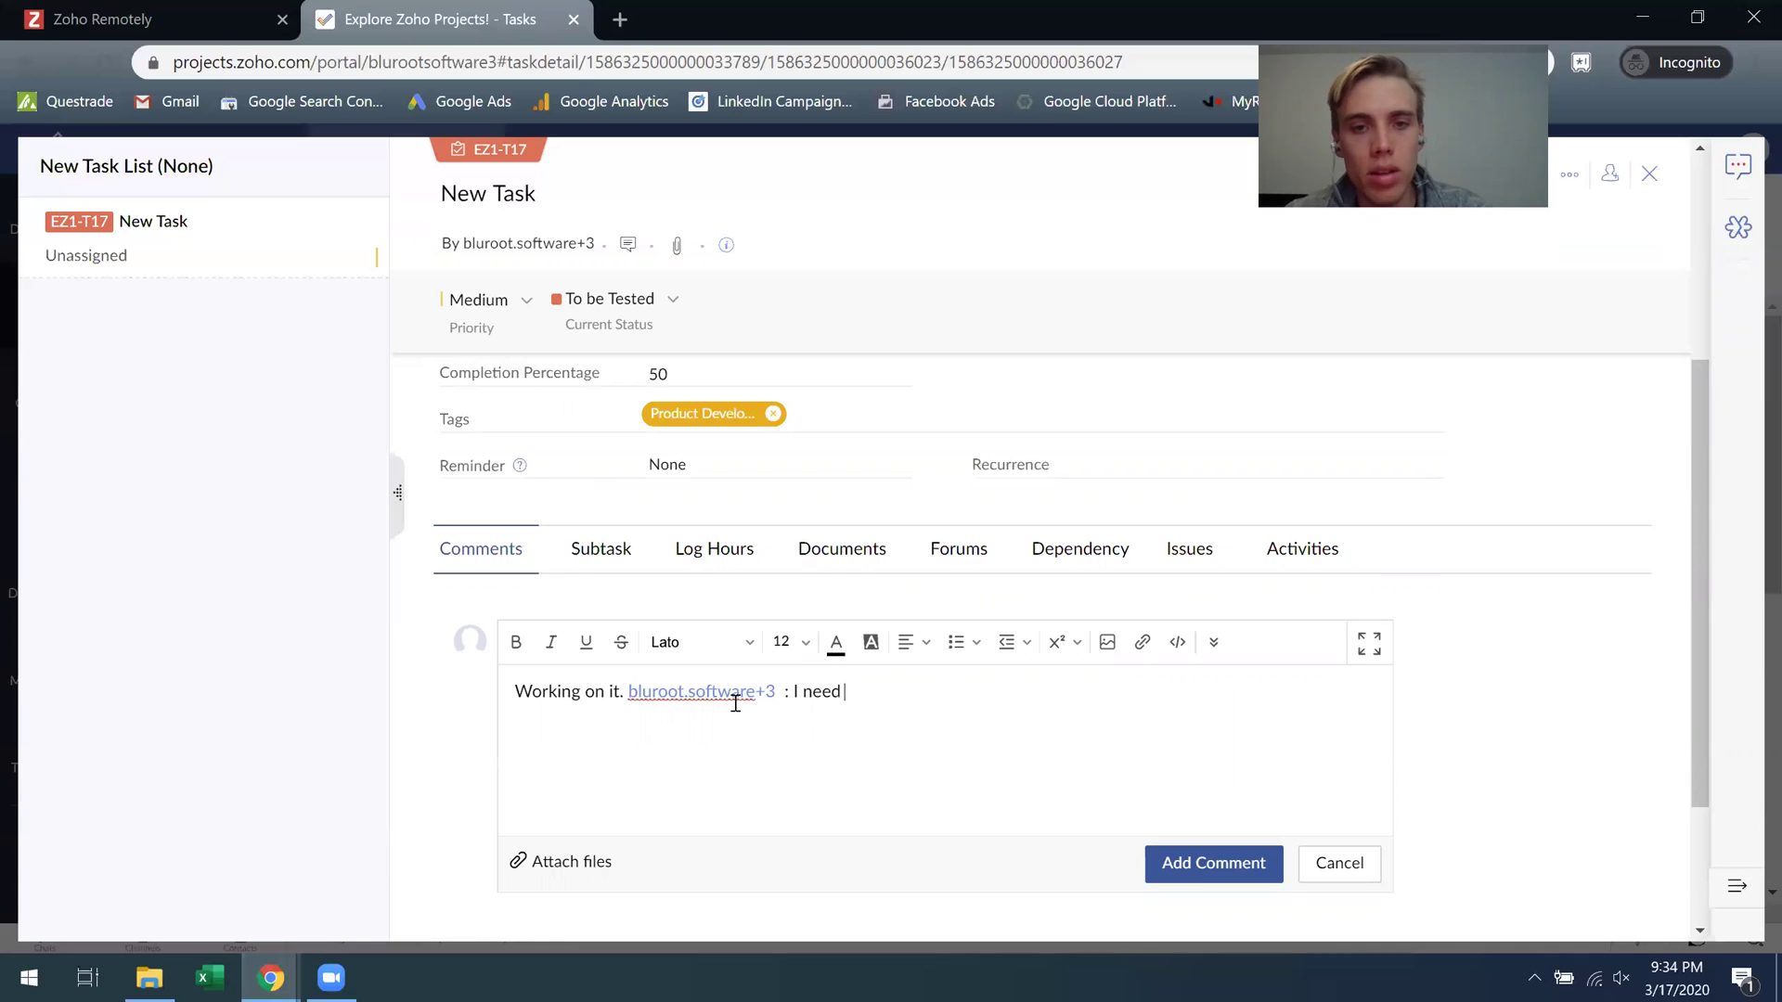
{"action": "type", "text": " your help"}
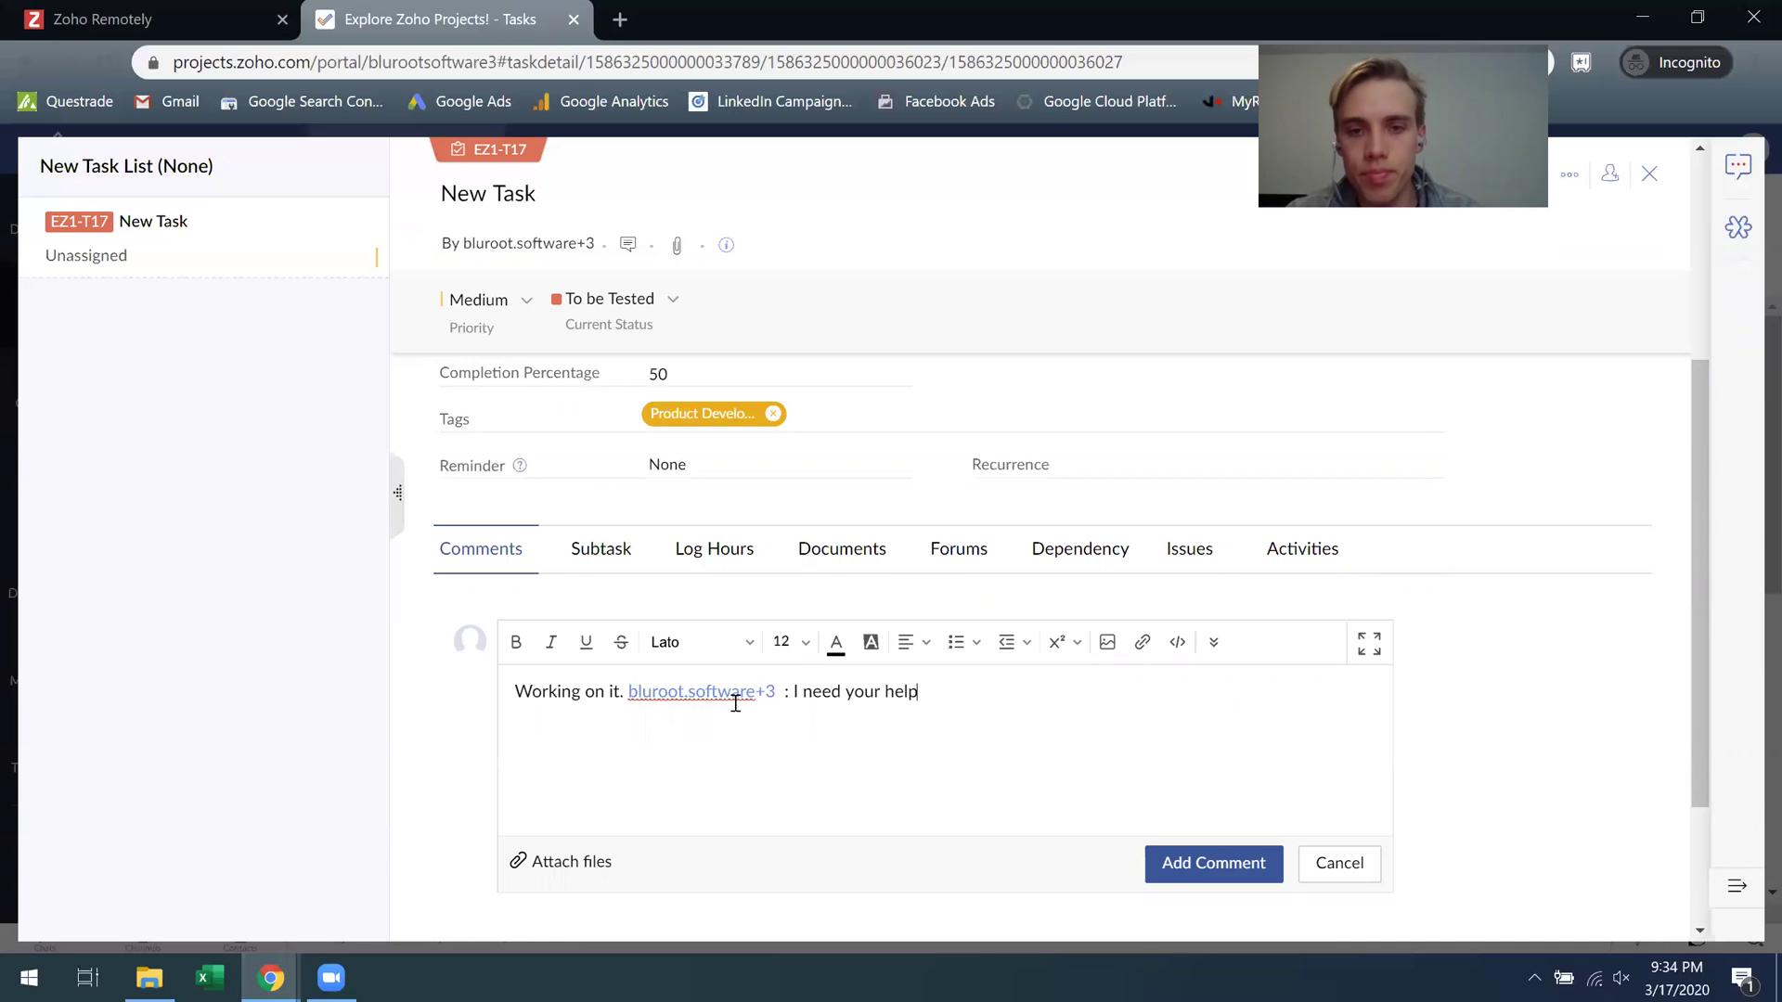
{"action": "left_click", "coordinate": [1165, 873]}
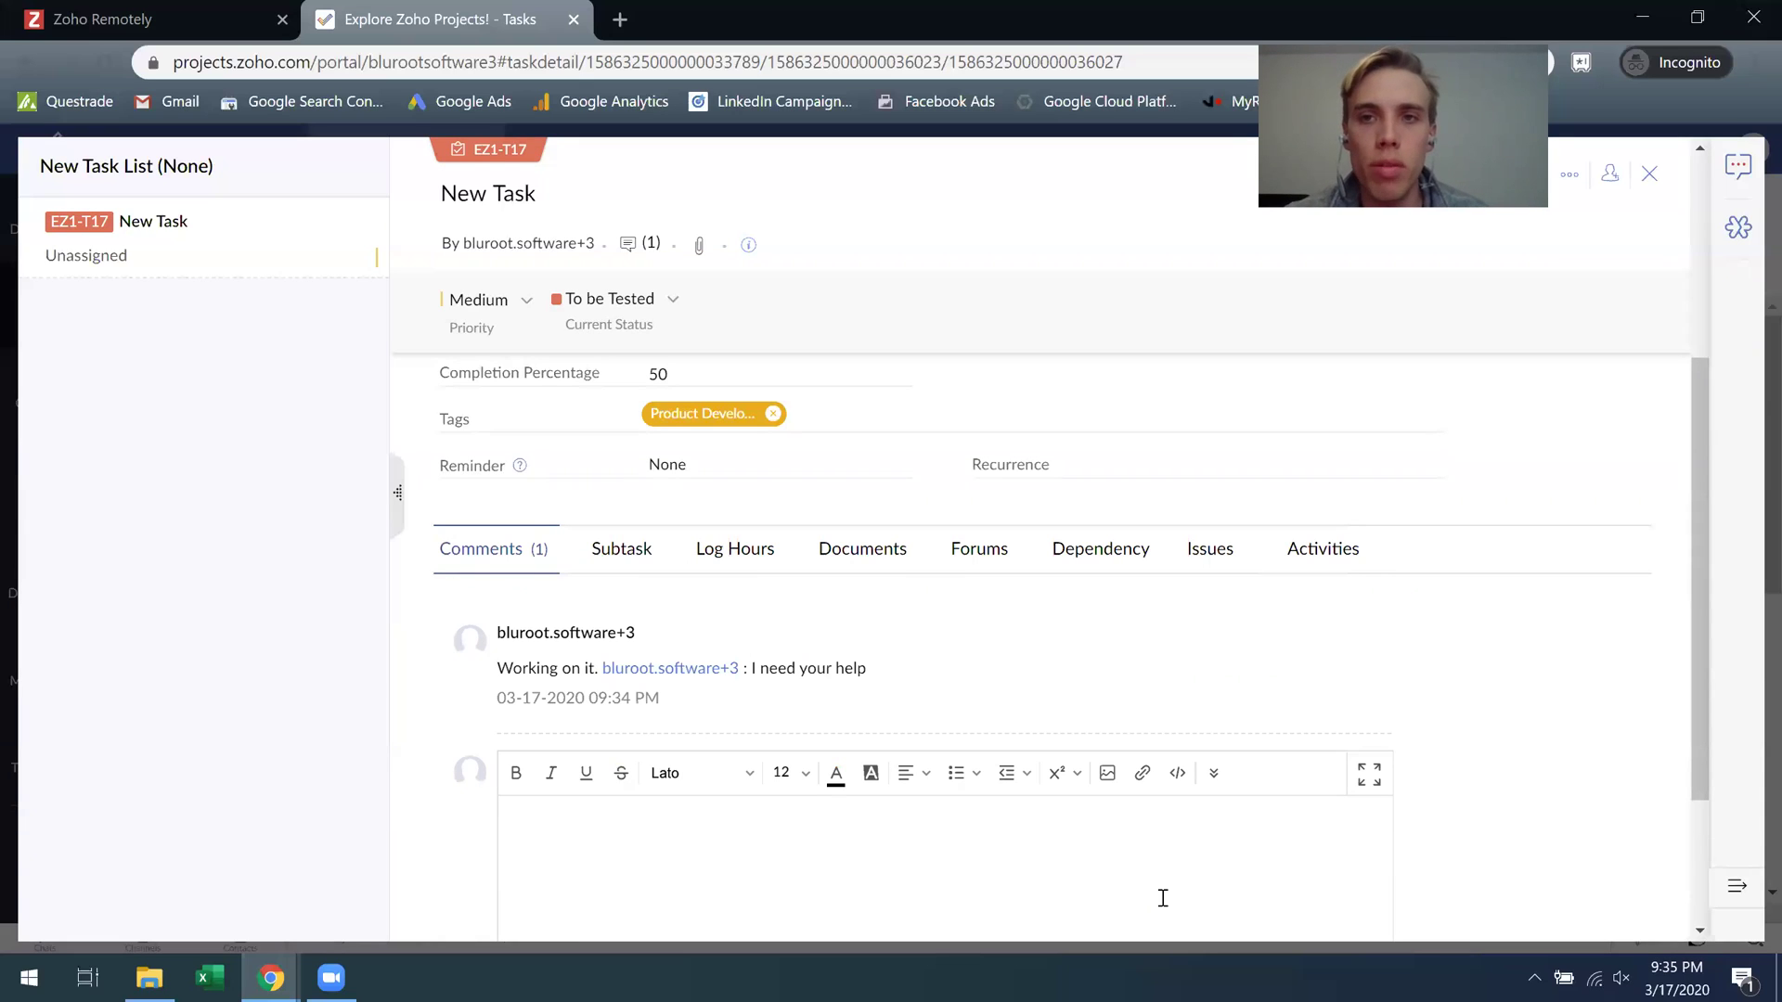
Add subtask EZ1-T18, 'New subtask', under New Task.
{"action": "left_click", "coordinate": [623, 555]}
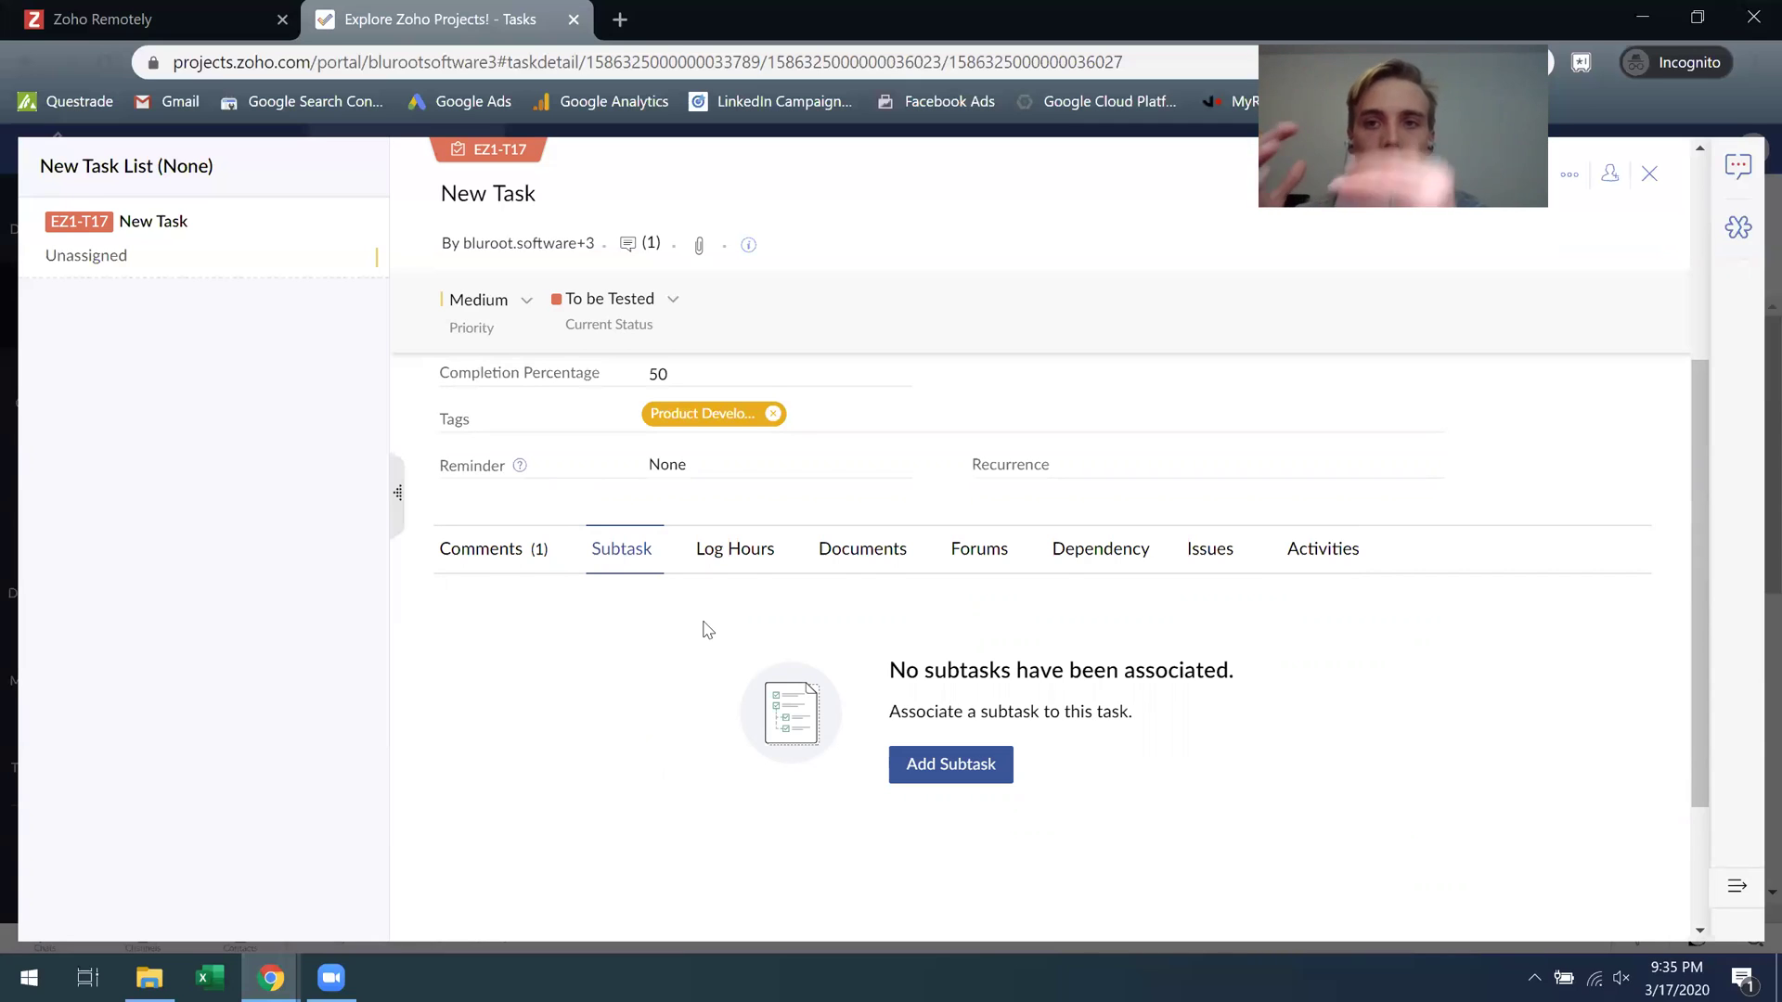
{"action": "left_click", "coordinate": [956, 777]}
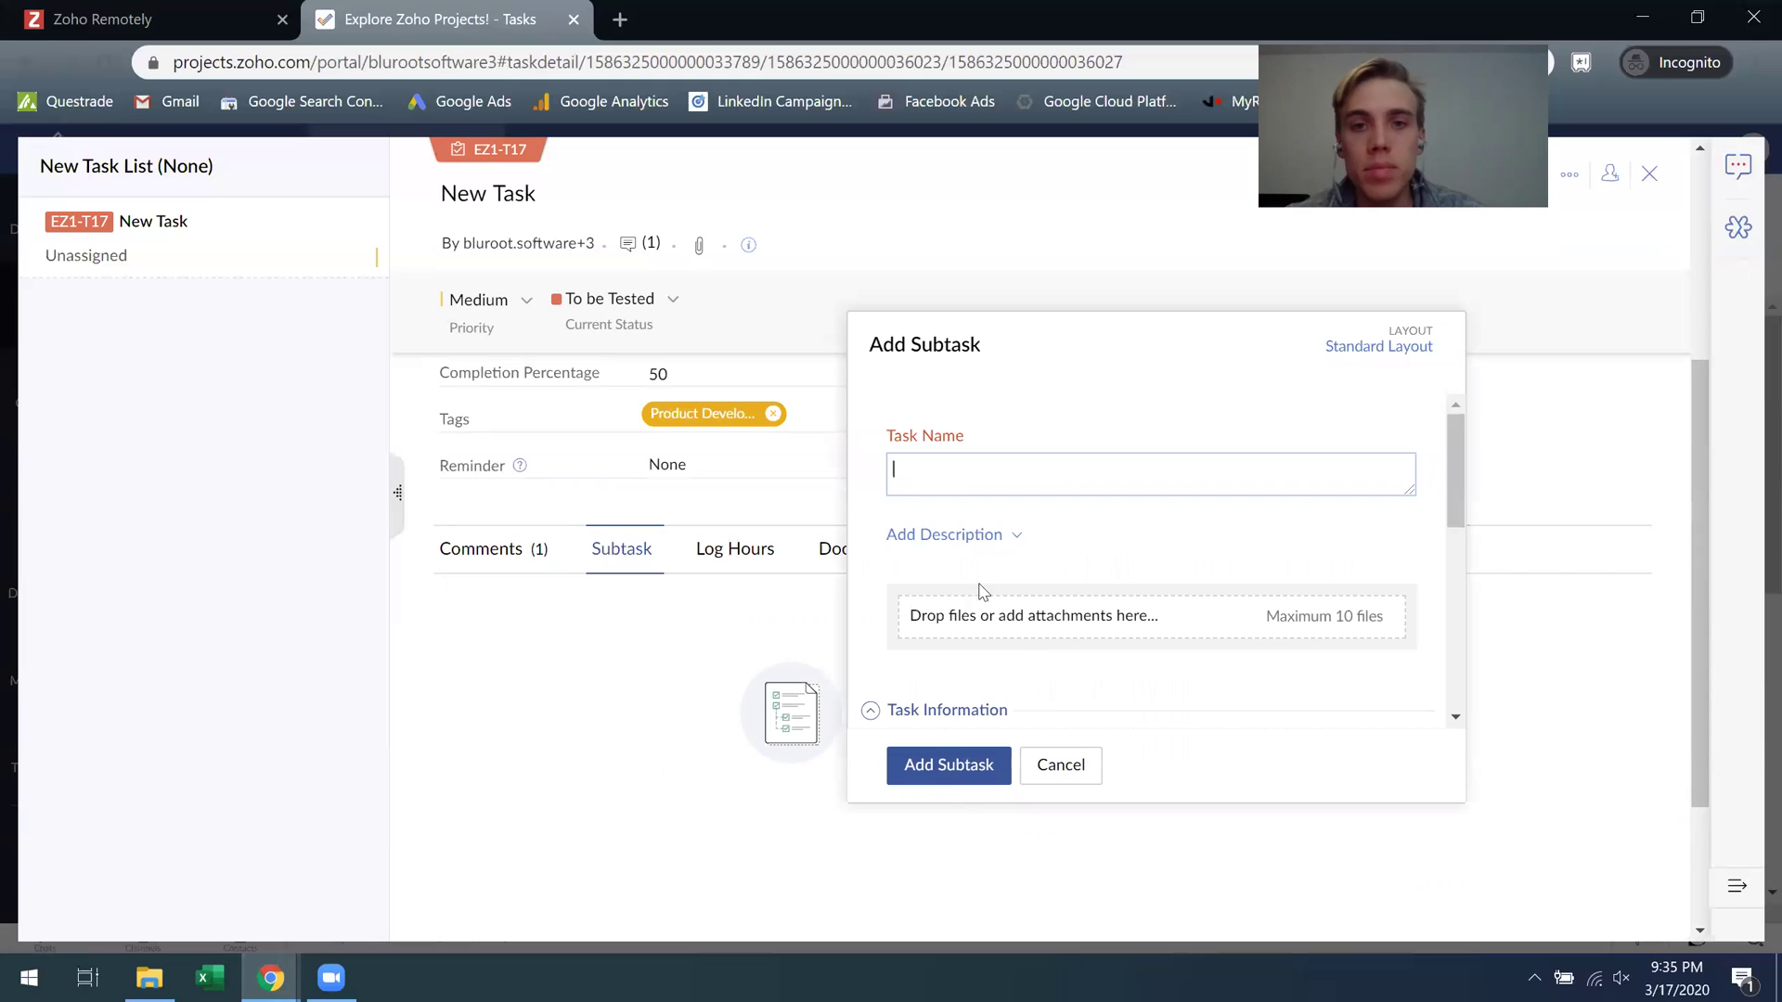
{"action": "type", "text": "New subtask"}
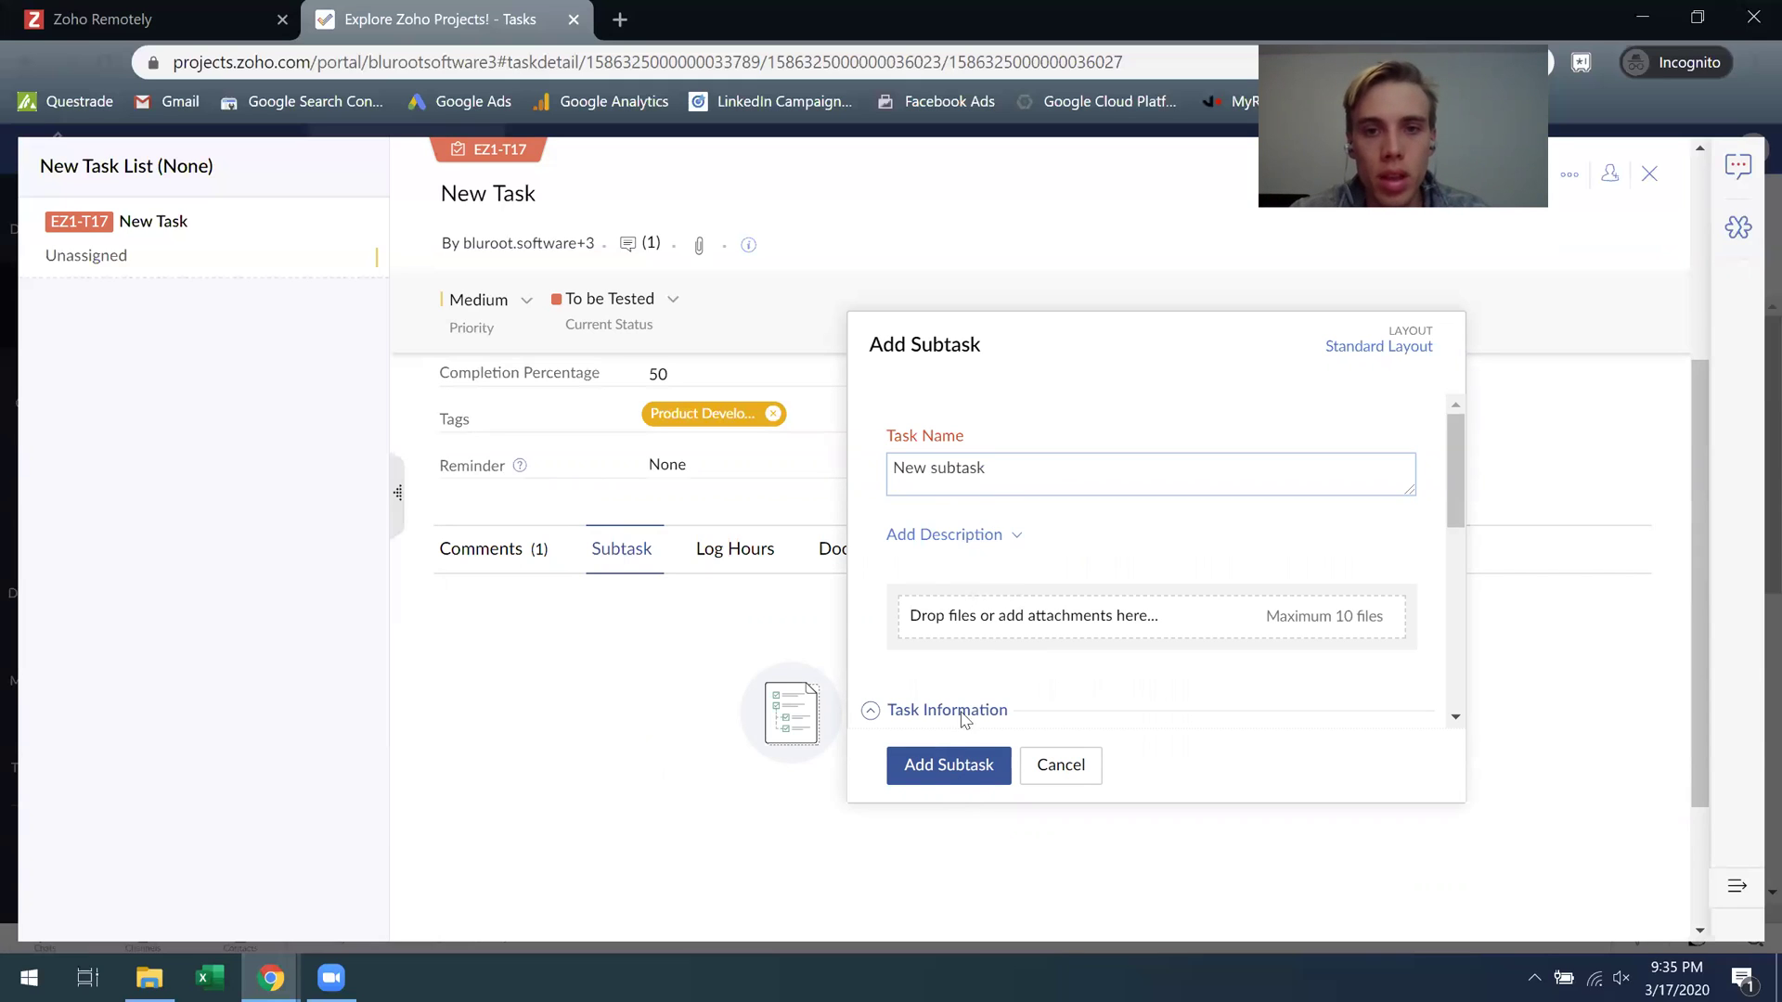
{"action": "left_click", "coordinate": [949, 767]}
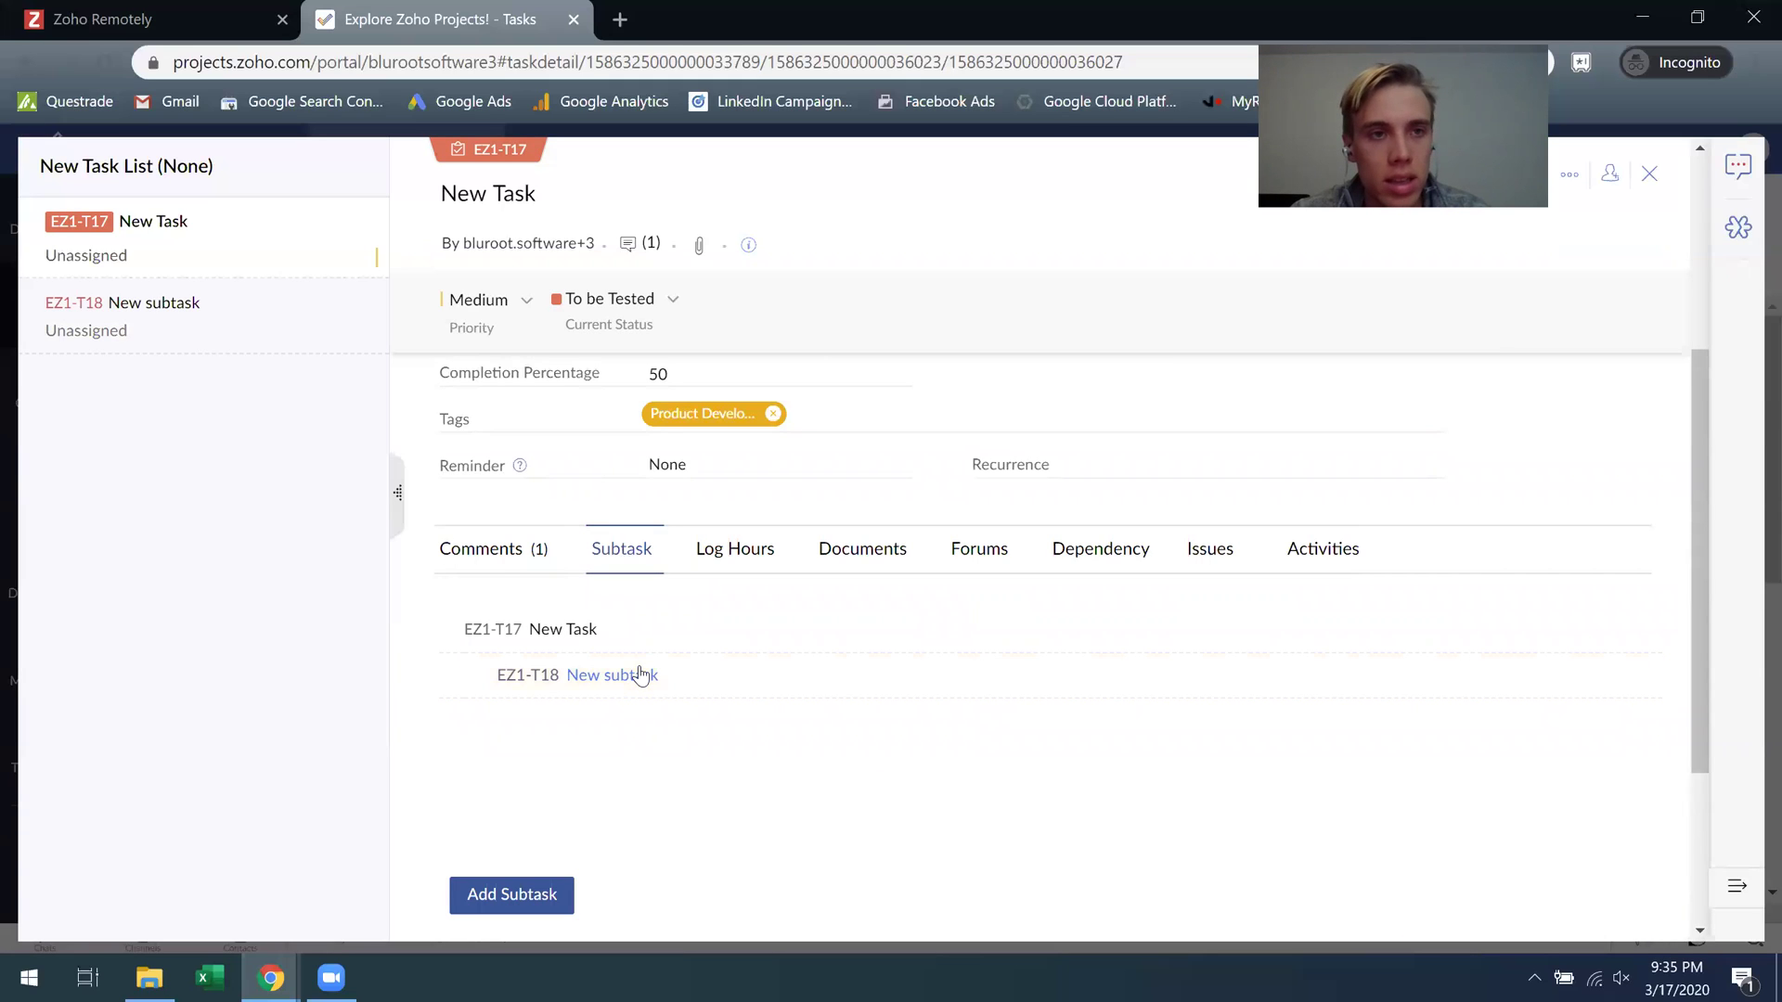
View the New subtask's details, then return to New Task's subtask list.
{"action": "left_click", "coordinate": [221, 317]}
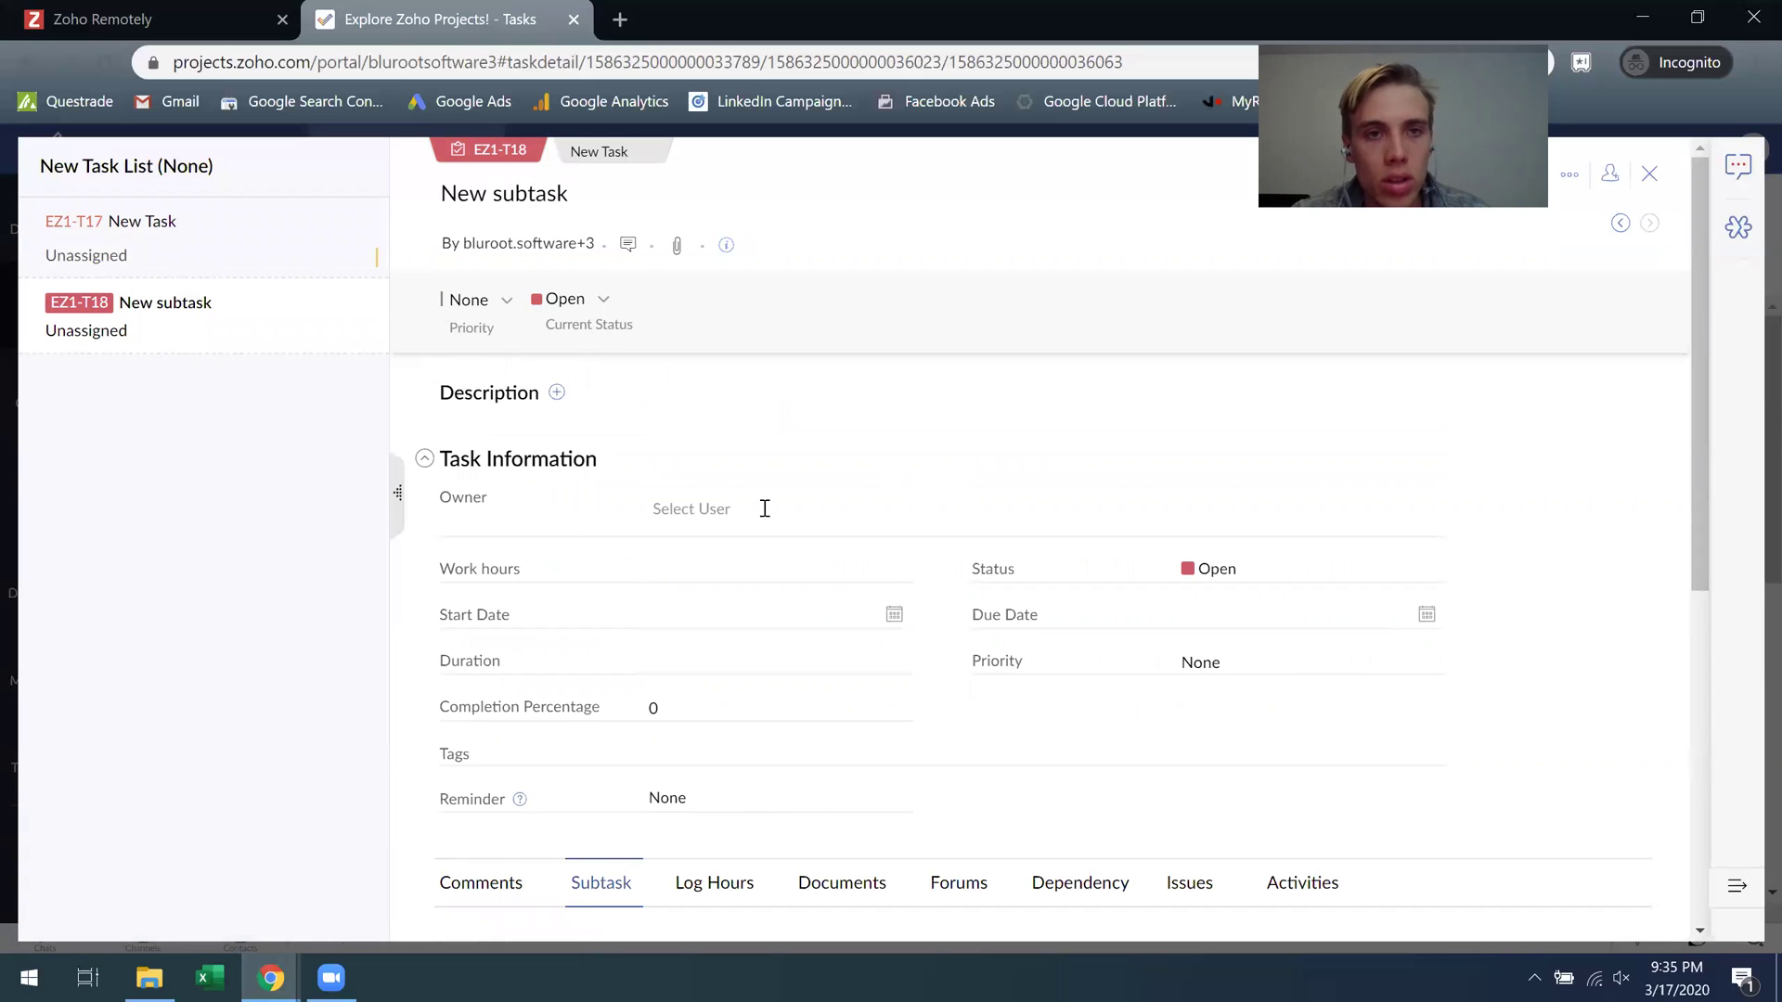
{"action": "left_click", "coordinate": [173, 252]}
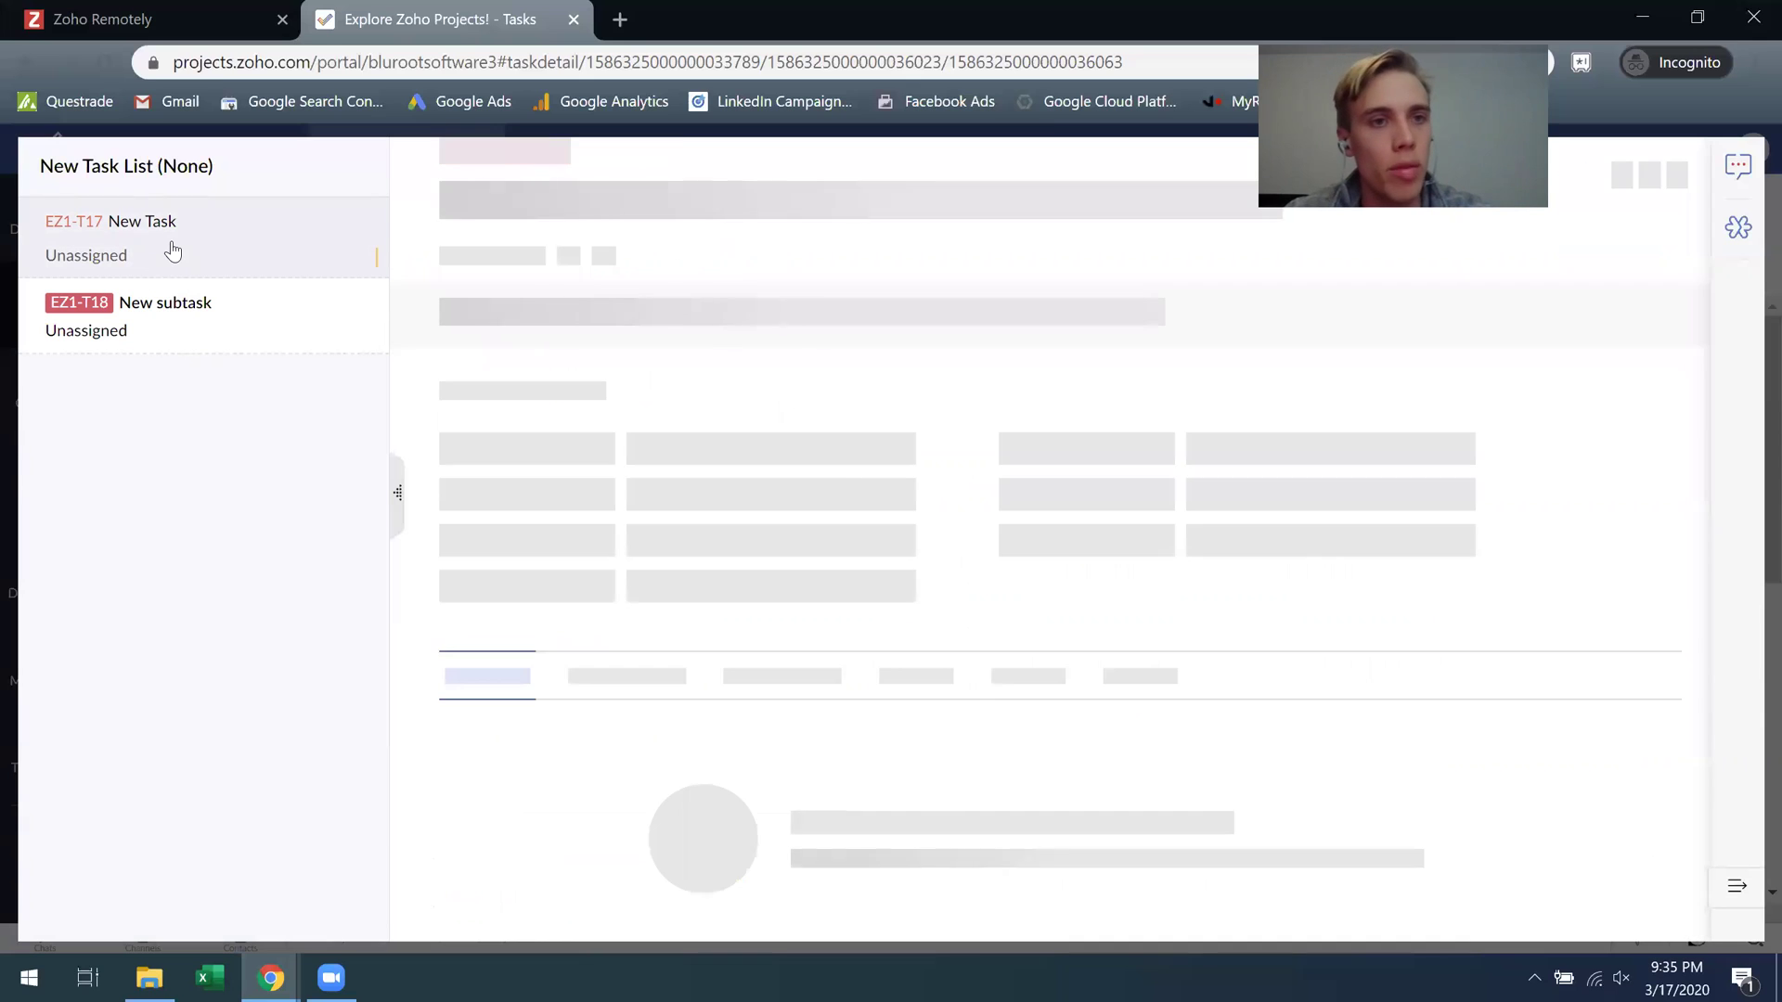
{"action": "scroll", "coordinate": [755, 589], "scroll_direction": "down", "scroll_amount": 3}
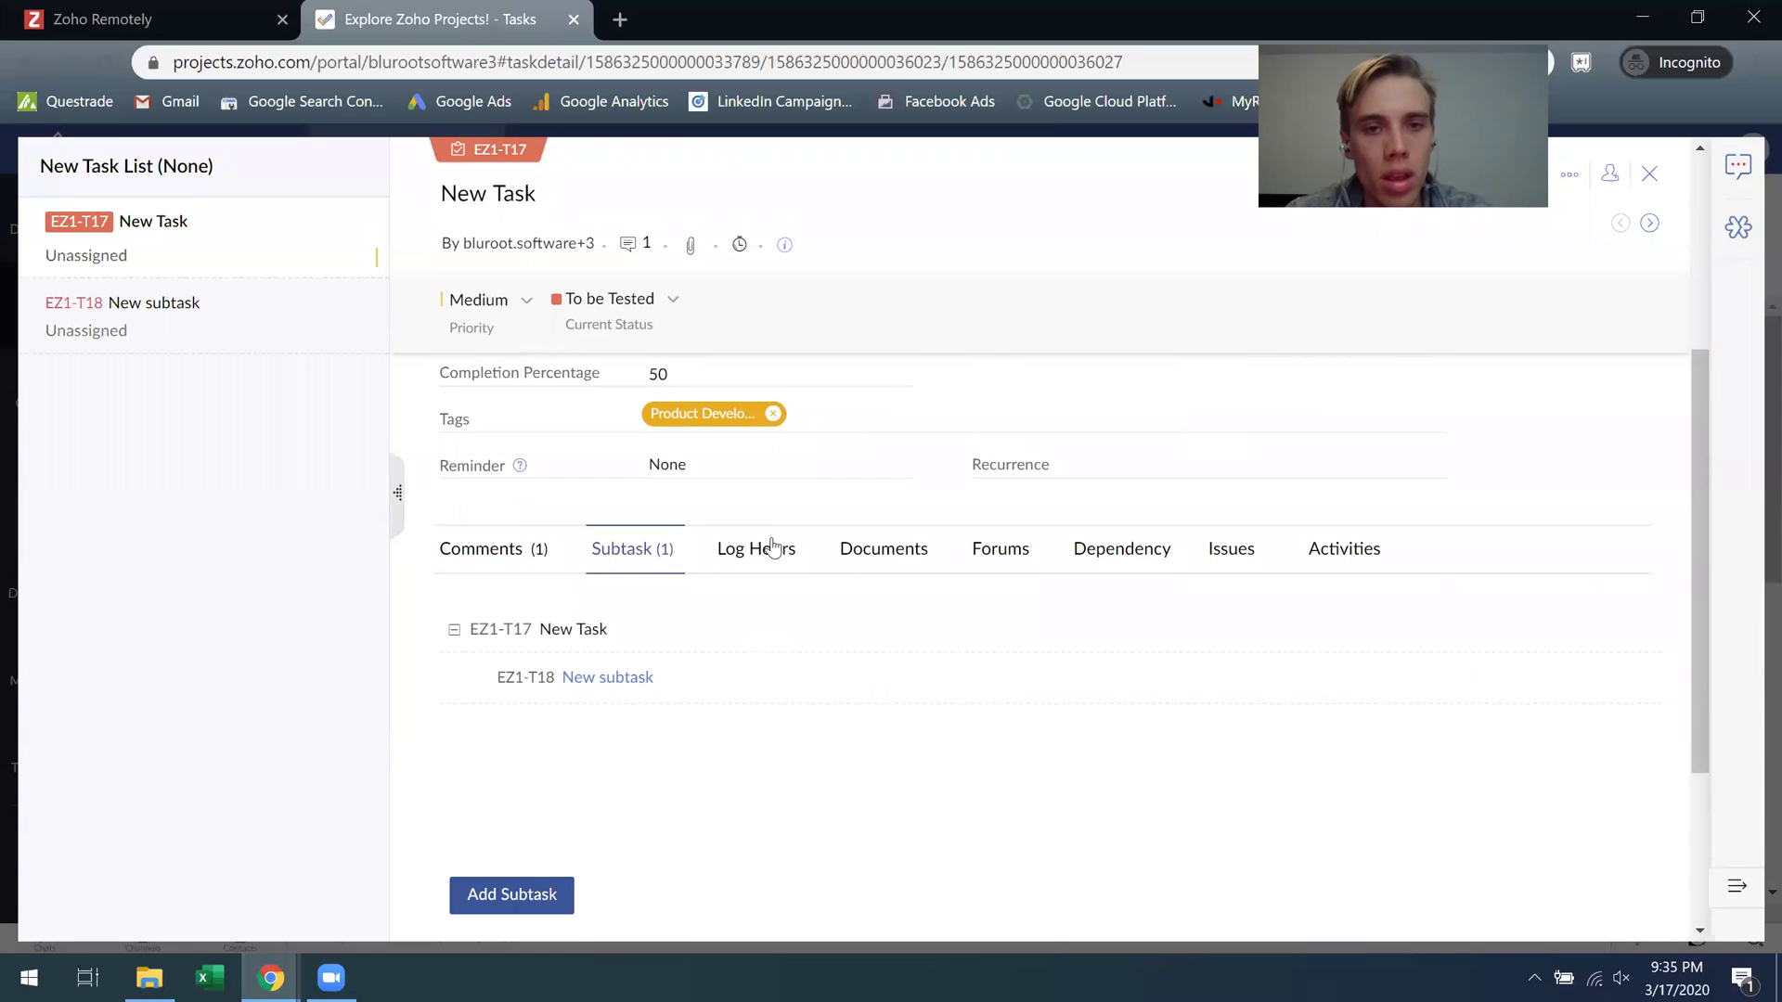
Log 4 billable hours on New Task for 03-17-2020, then view its empty Documents section.
{"action": "left_click", "coordinate": [788, 564]}
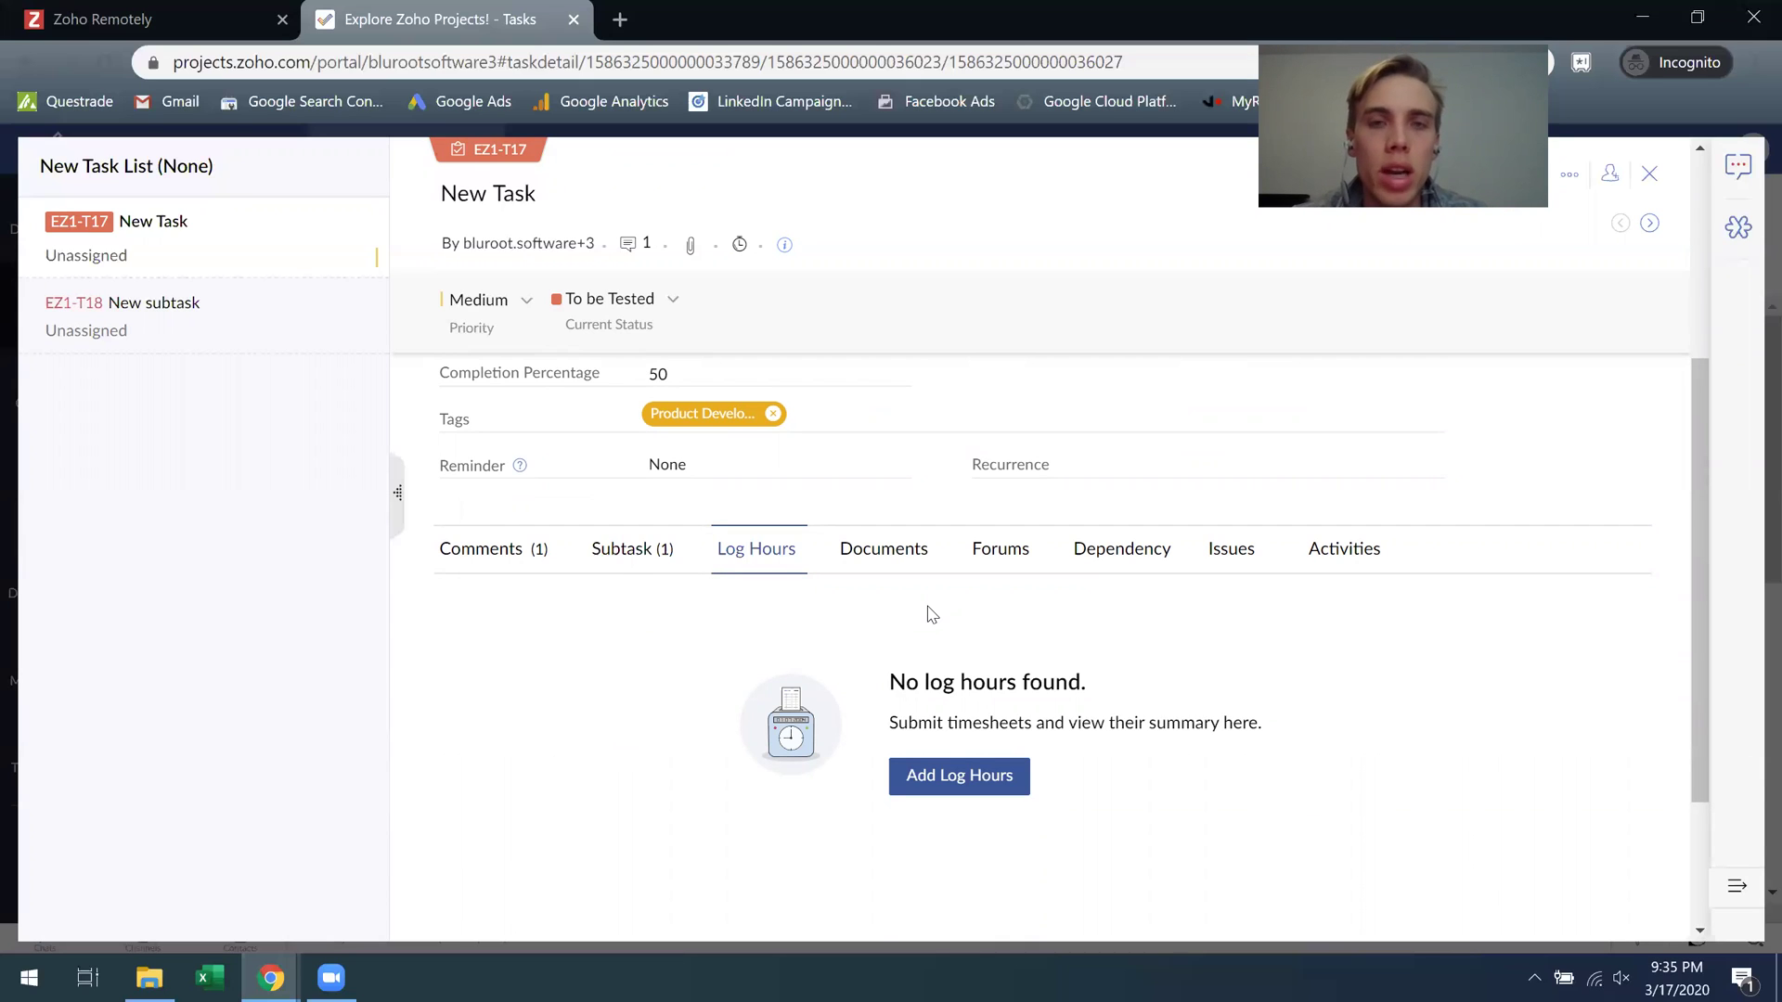
{"action": "left_click", "coordinate": [934, 785]}
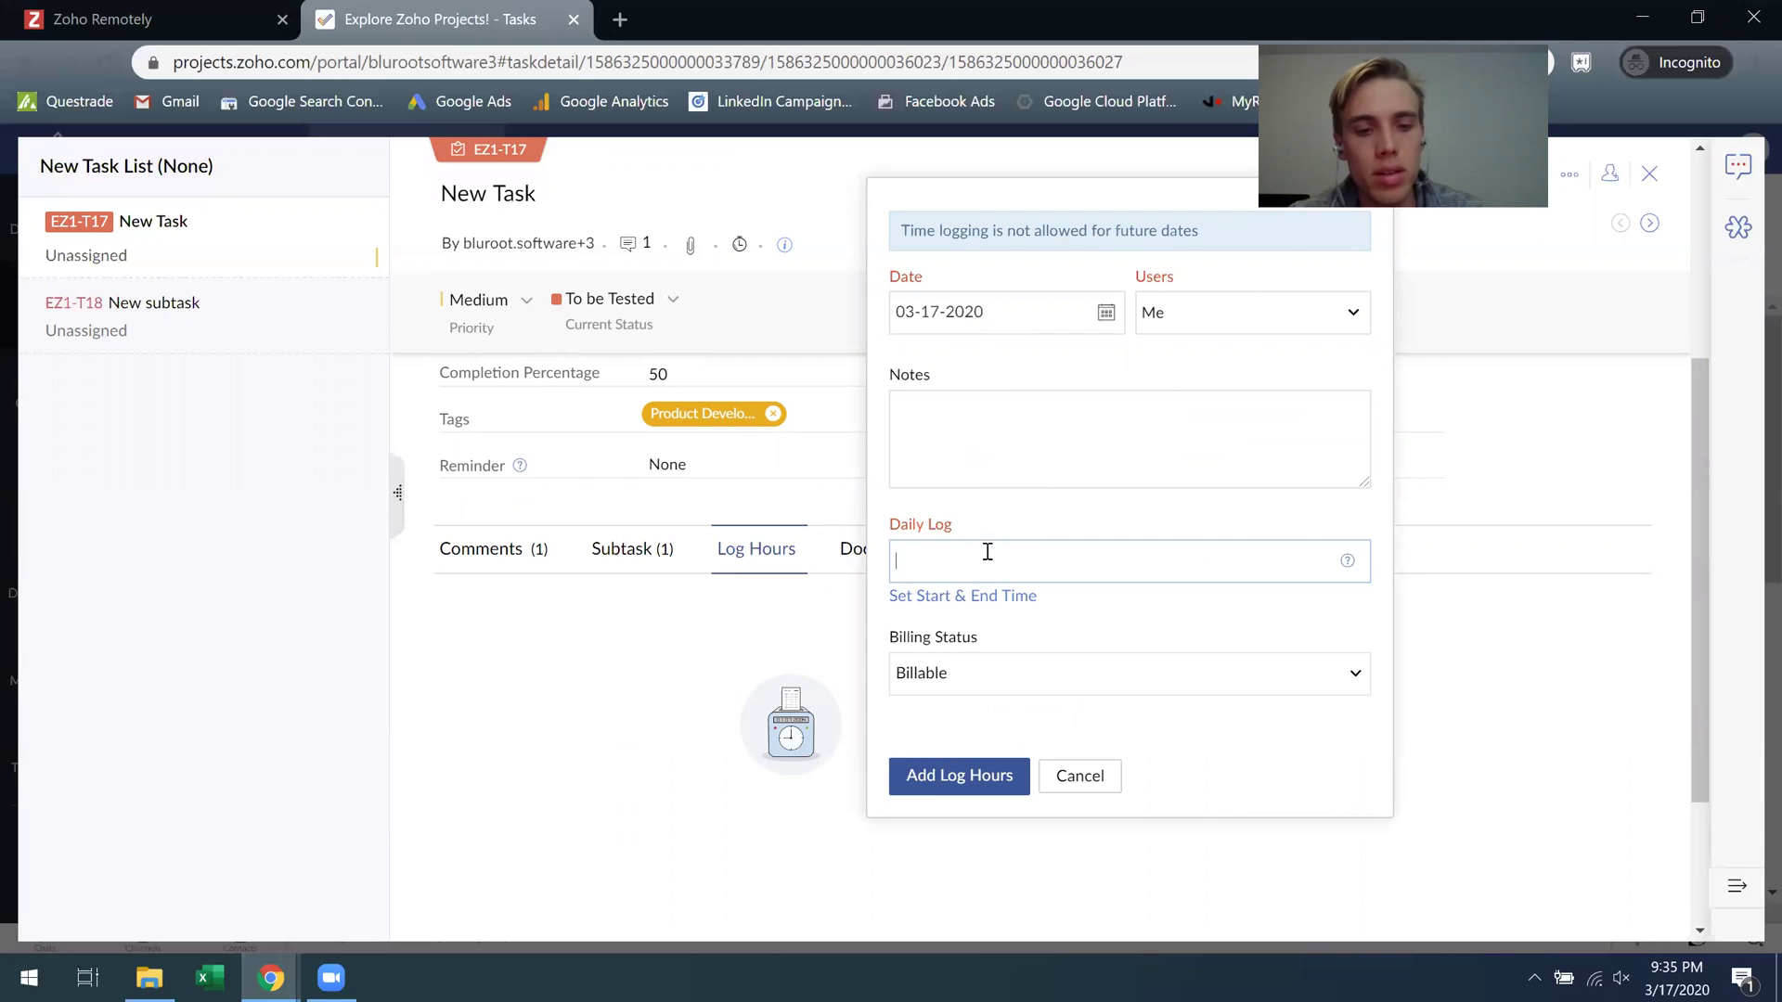
{"action": "type", "text": "4"}
{"action": "left_click", "coordinate": [960, 772]}
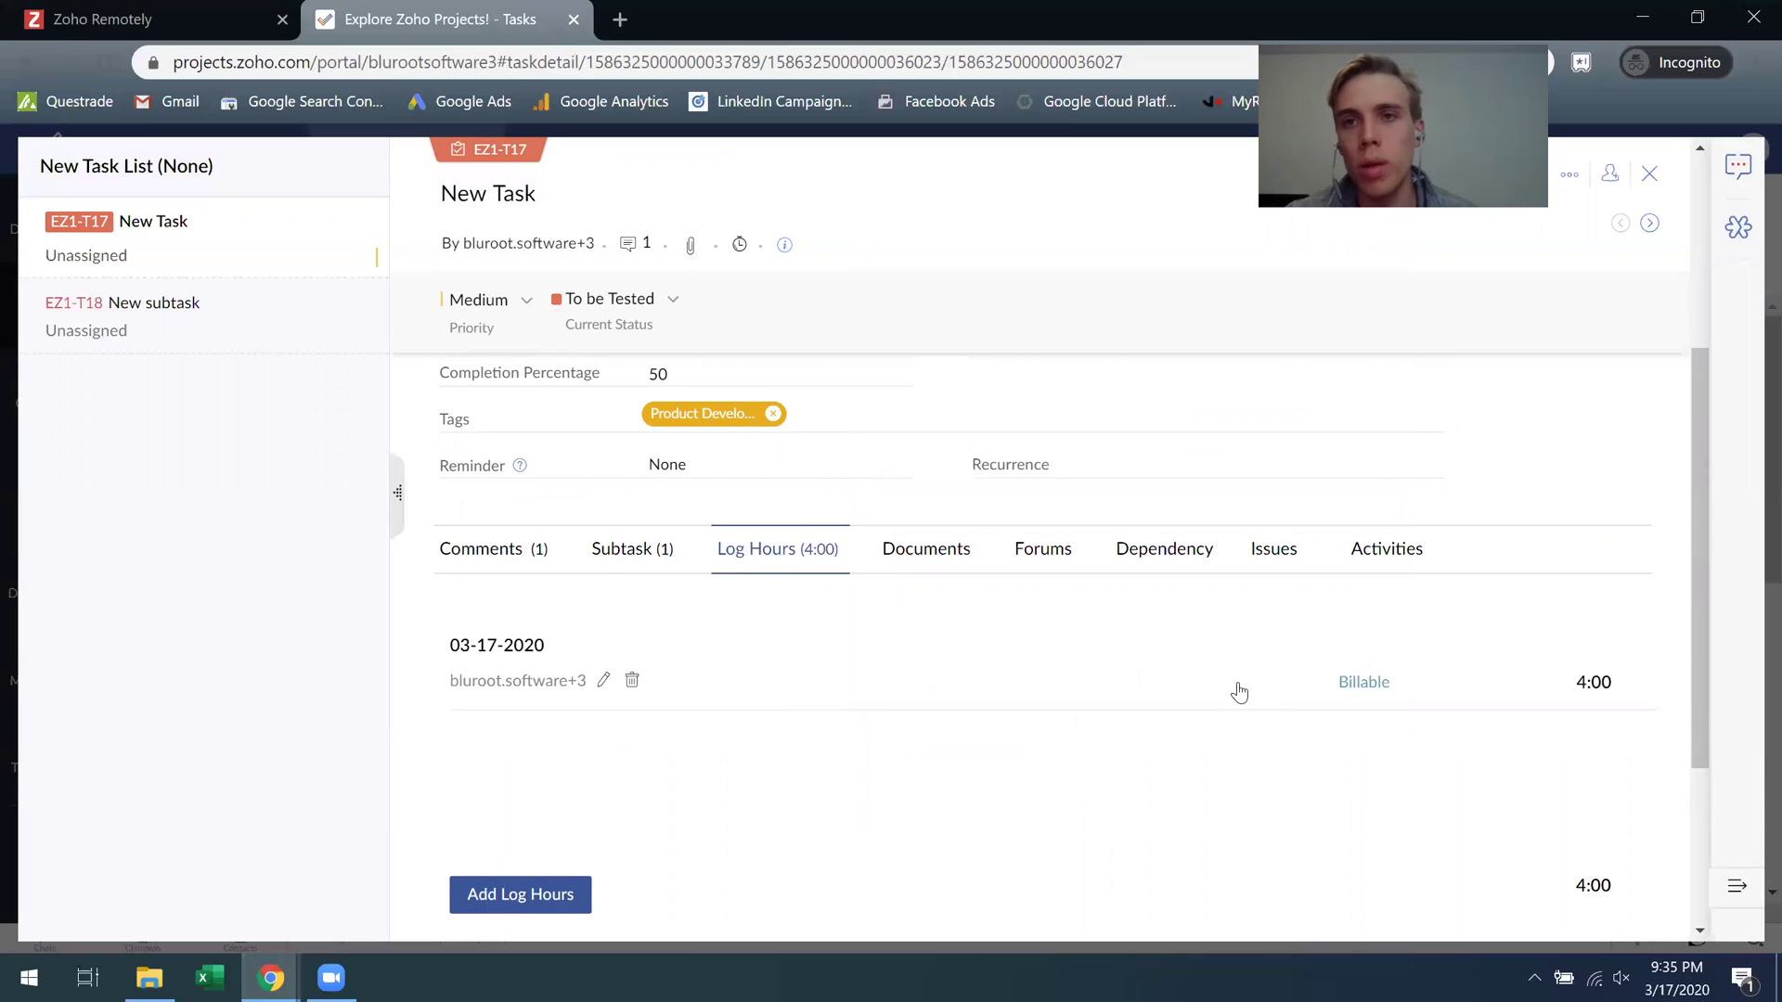
{"action": "left_click", "coordinate": [942, 568]}
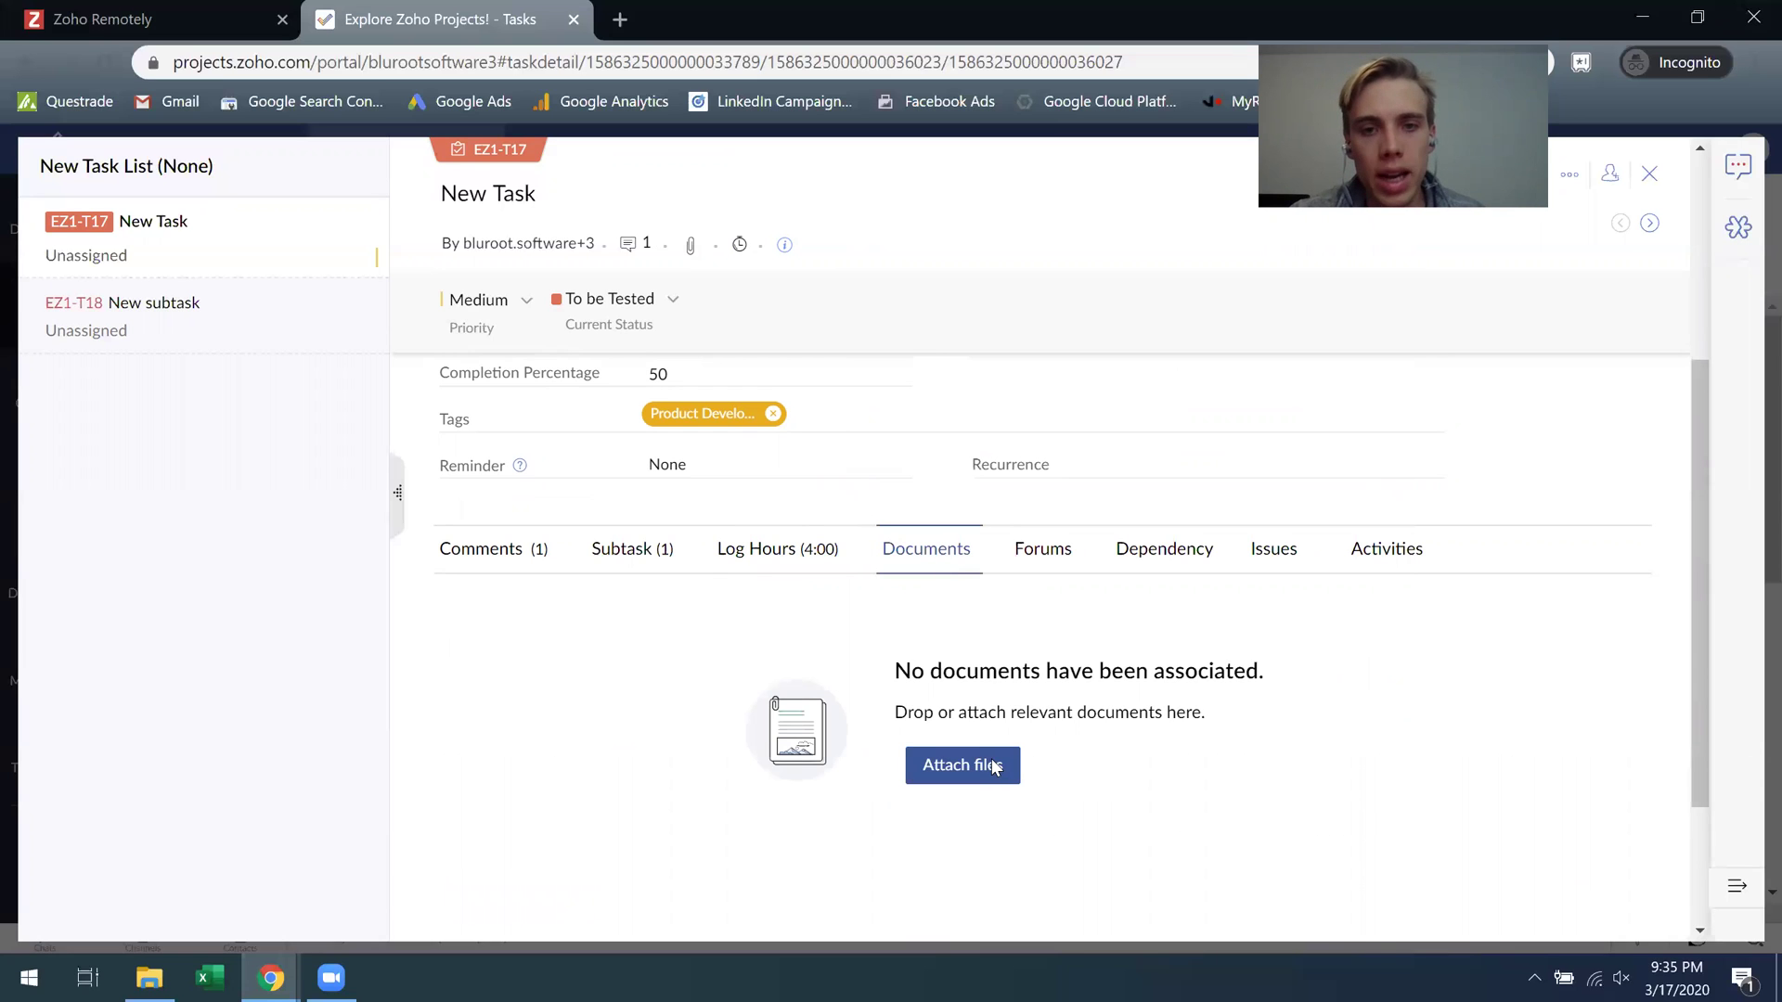
{"action": "left_click", "coordinate": [962, 766]}
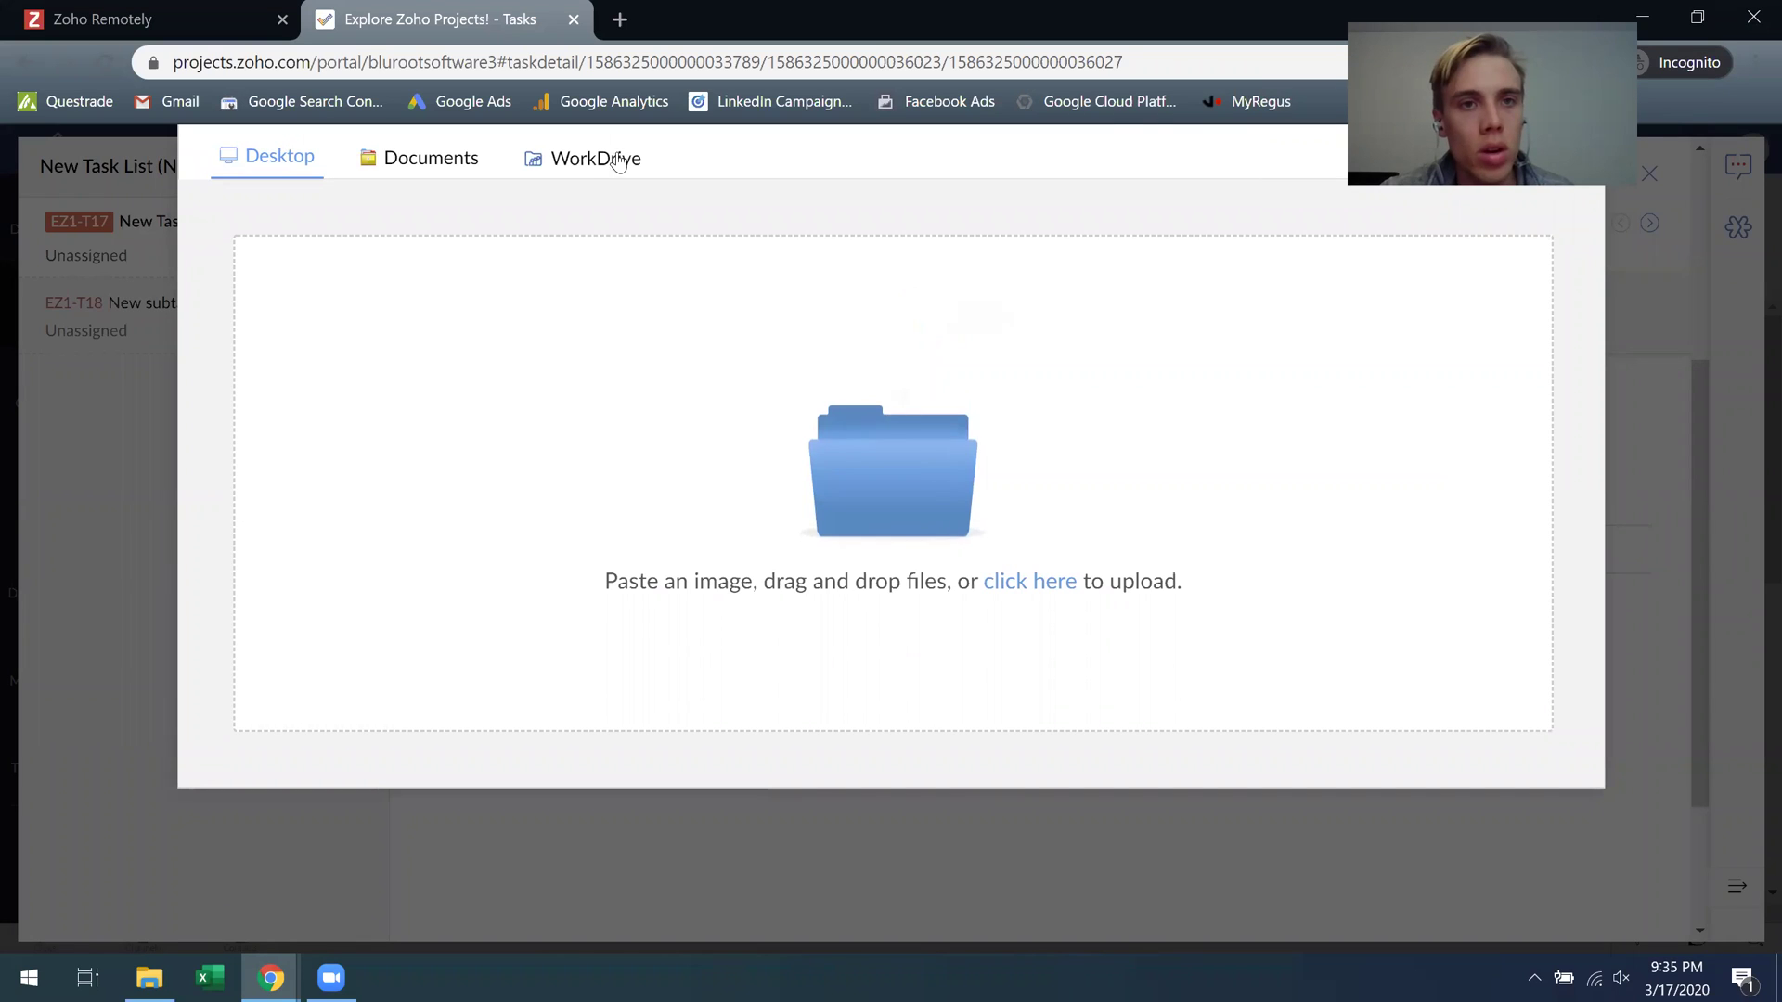
{"action": "left_click", "coordinate": [590, 161]}
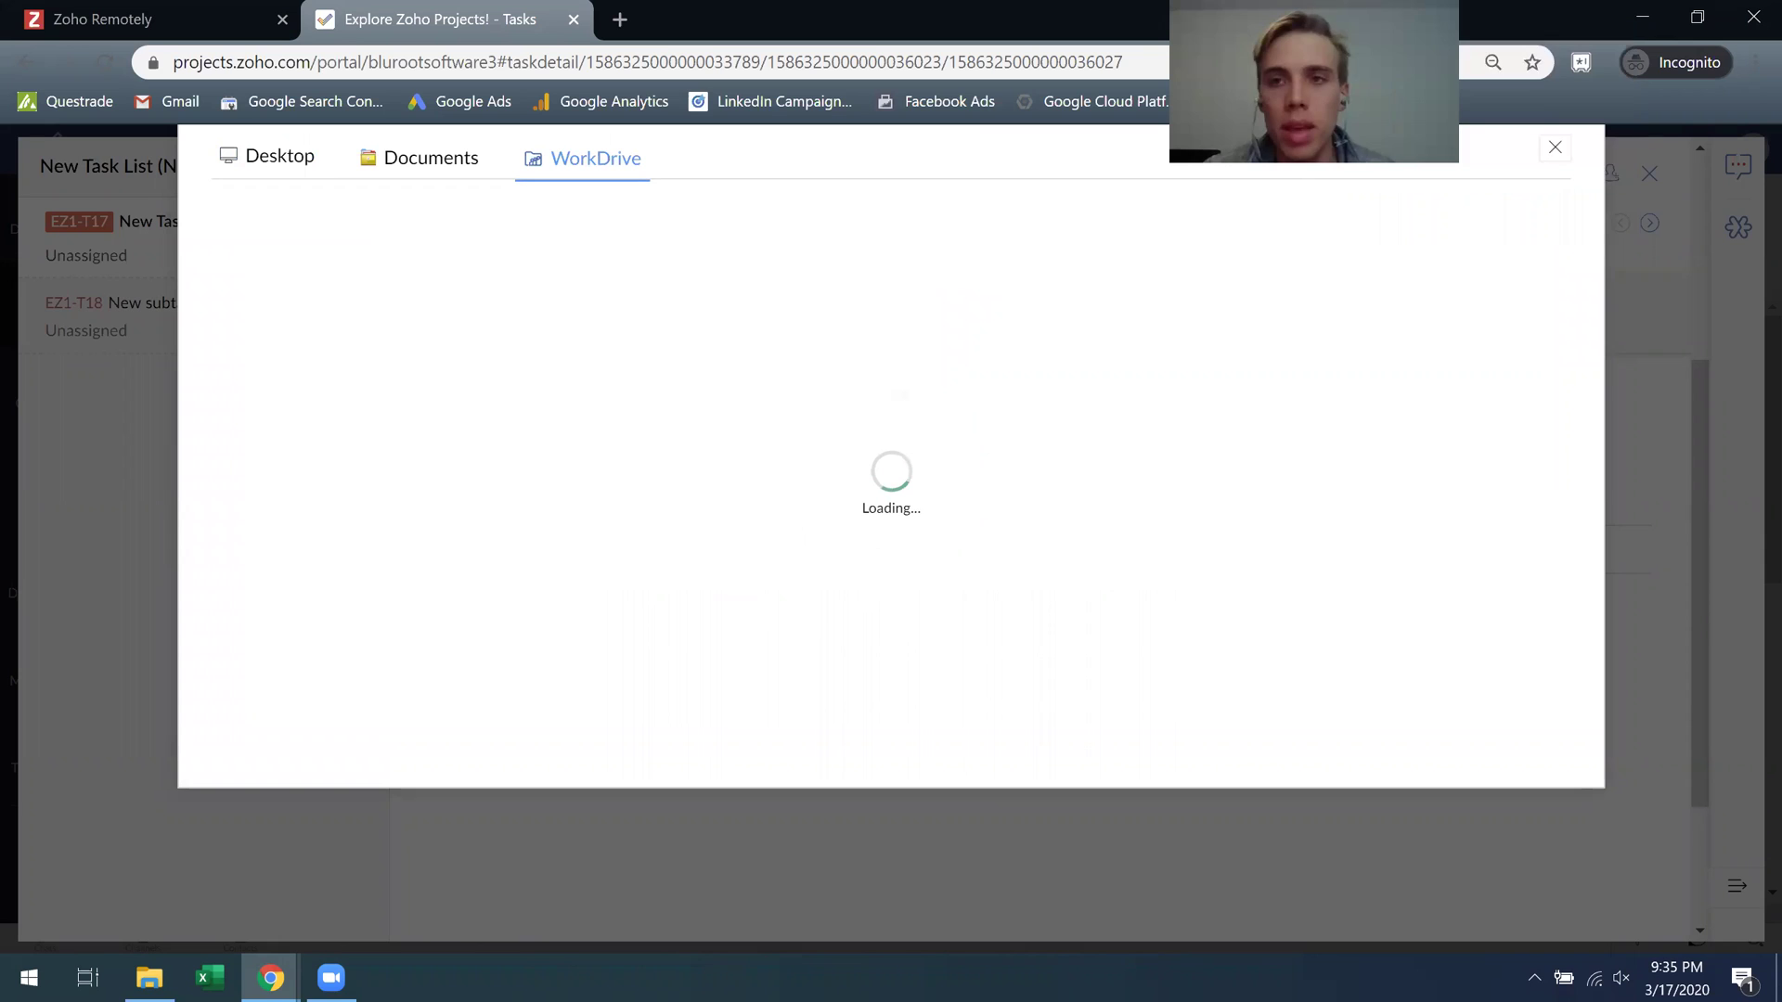
{"action": "left_click", "coordinate": [1554, 148]}
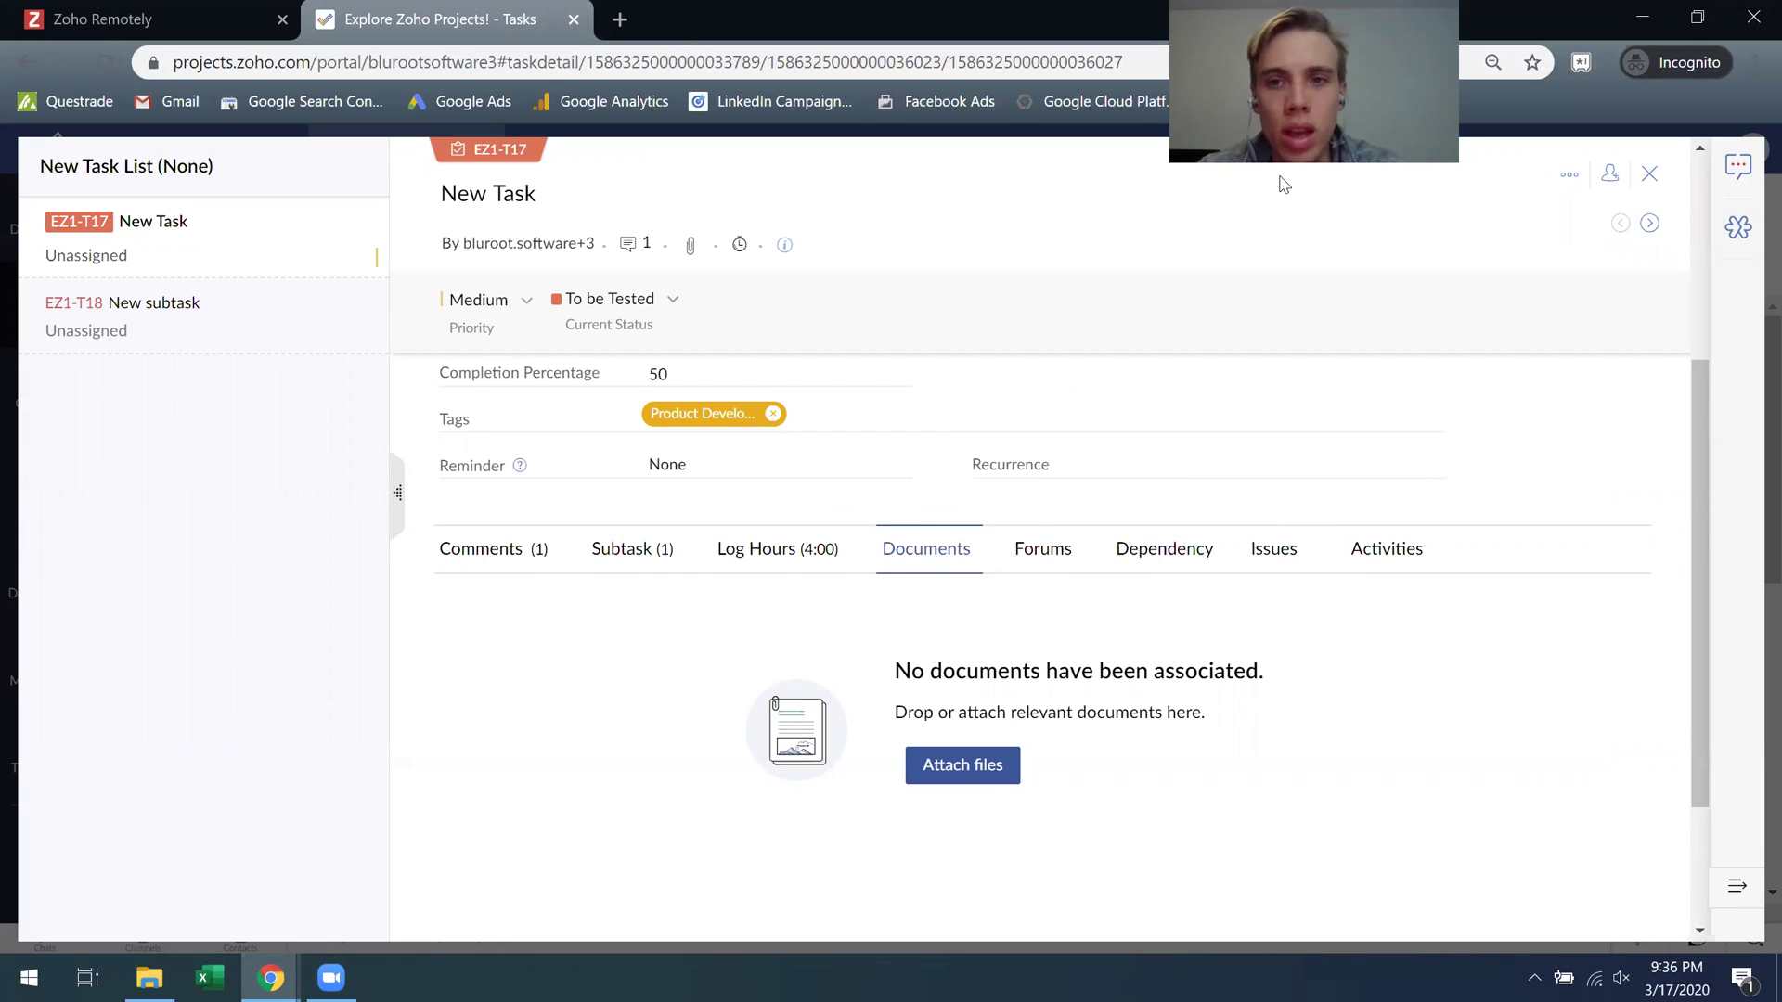
Review New Task's Activities timeline of ten changes, from creation to the posted comment.
{"action": "left_click", "coordinate": [1382, 555]}
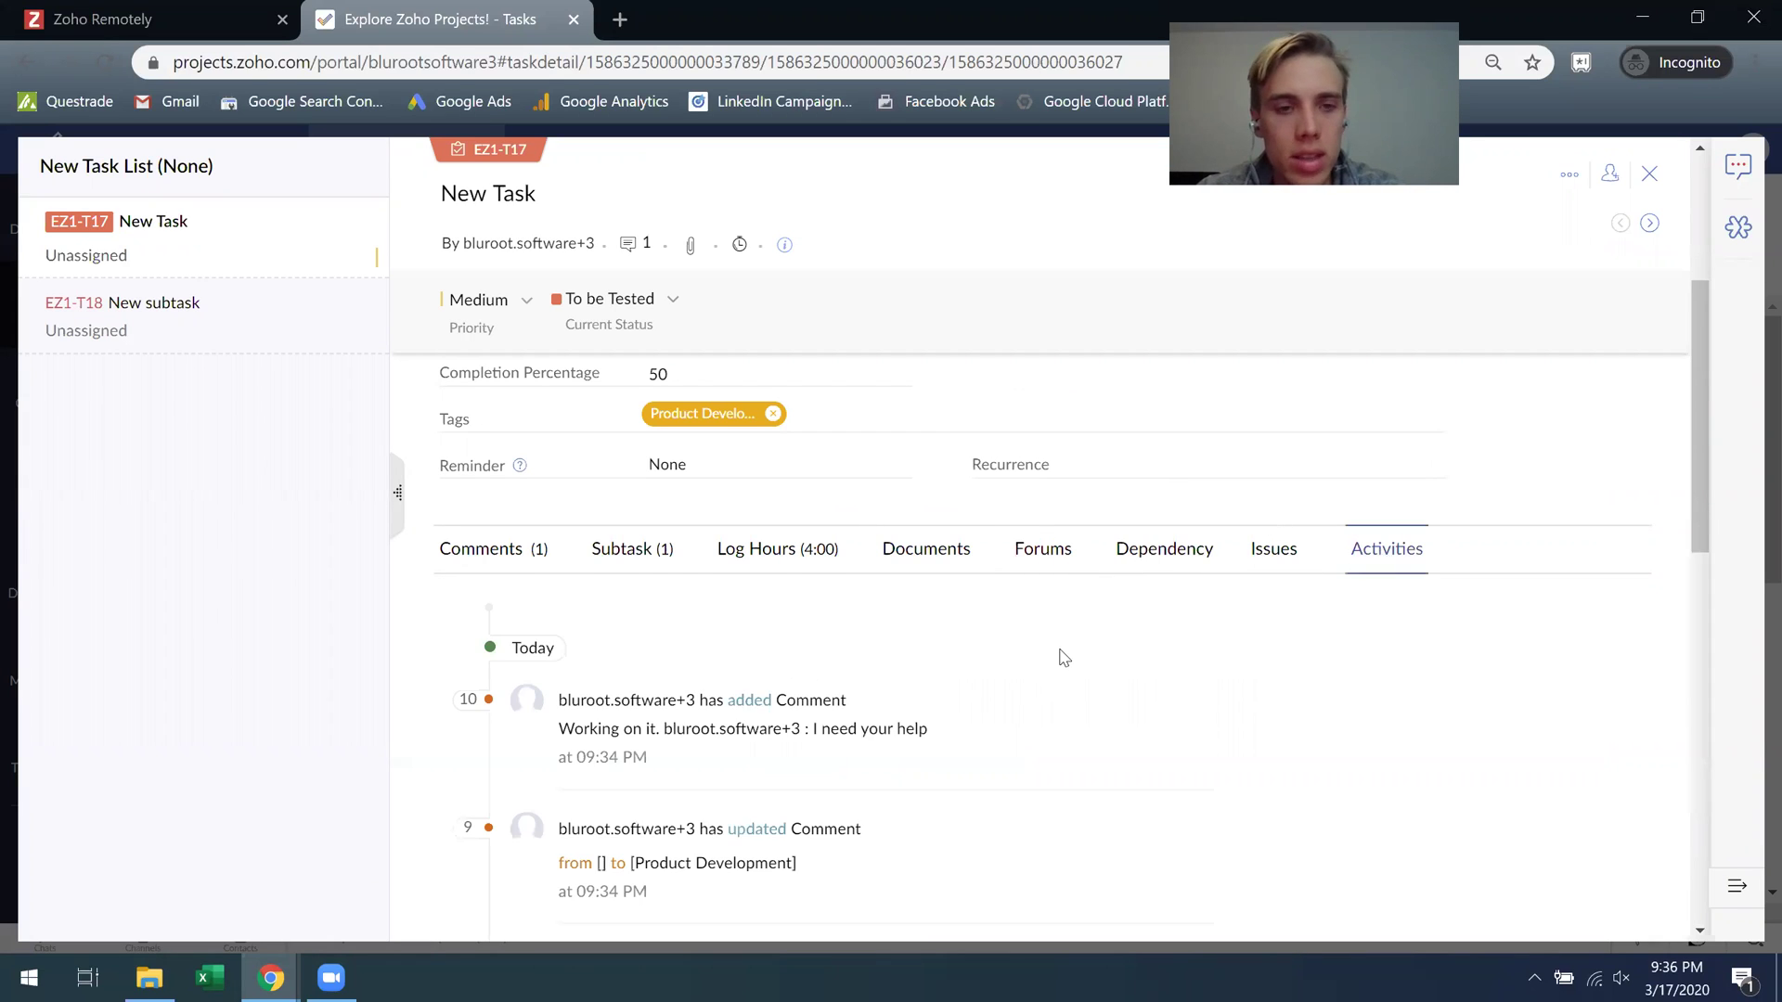
{"action": "scroll", "coordinate": [835, 661], "scroll_direction": "down", "scroll_amount": 1}
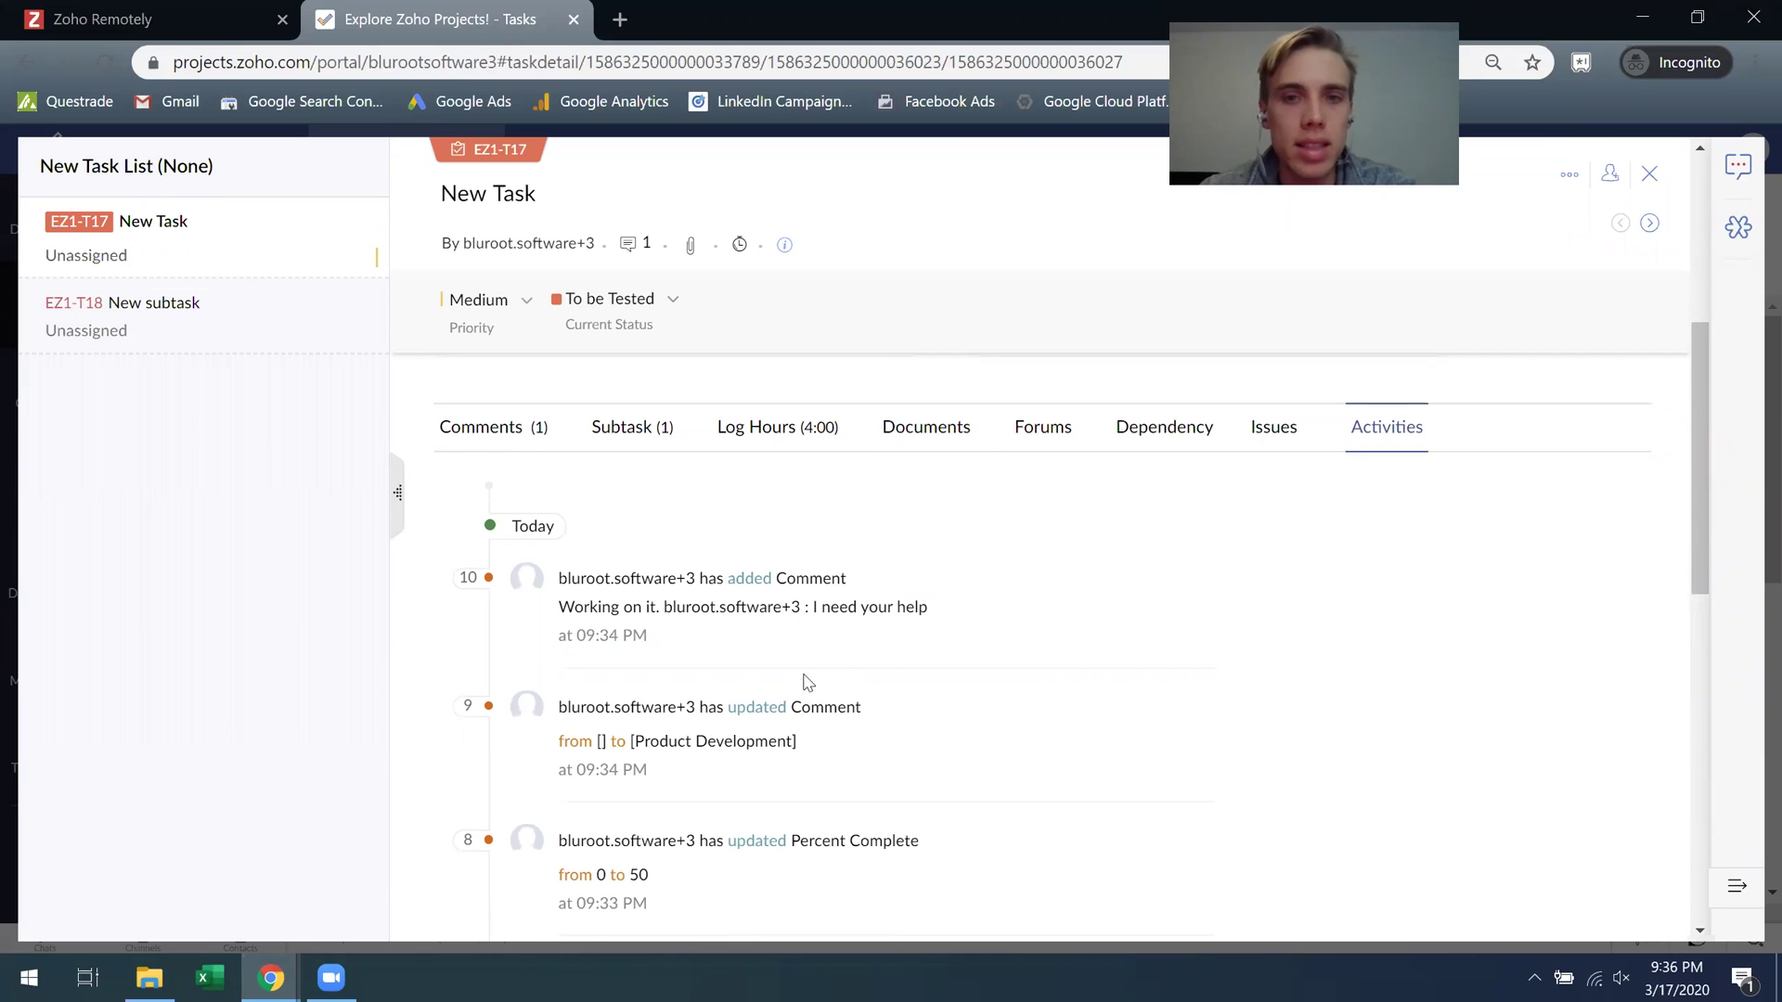
{"action": "scroll", "coordinate": [808, 683], "scroll_direction": "down", "scroll_amount": 5}
{"action": "scroll", "coordinate": [705, 754], "scroll_direction": "down", "scroll_amount": 2}
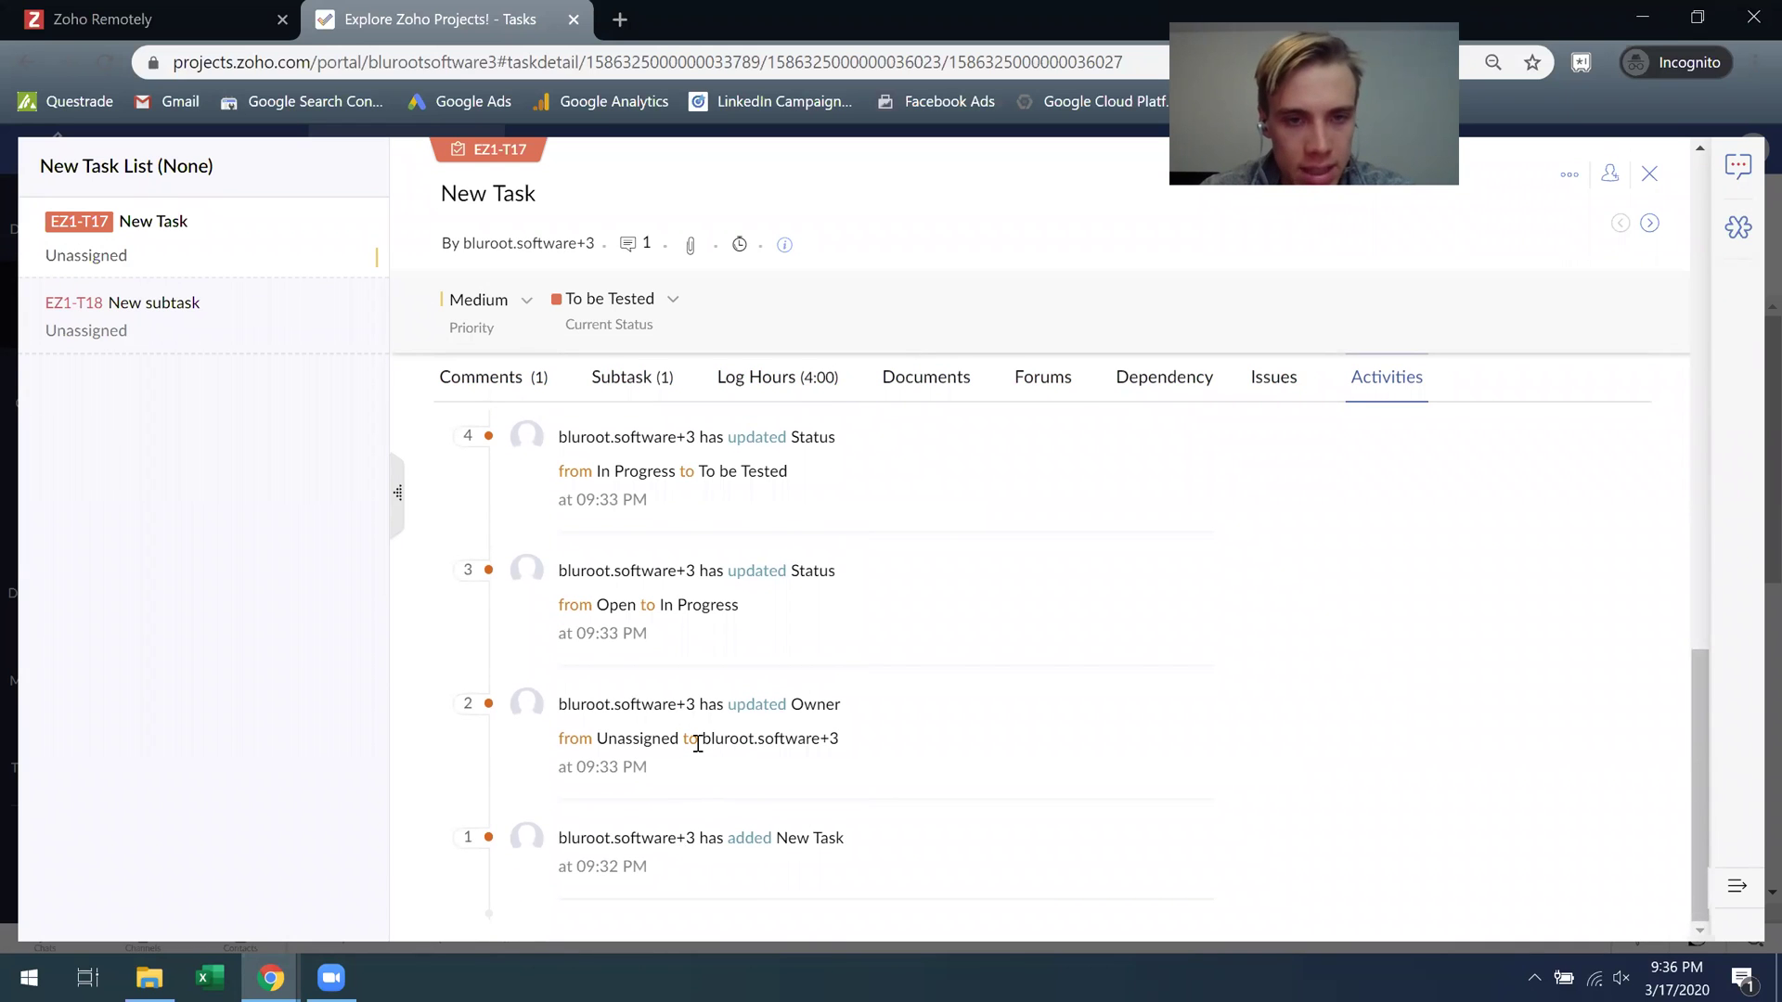
{"action": "scroll", "coordinate": [666, 697], "scroll_direction": "up", "scroll_amount": 1}
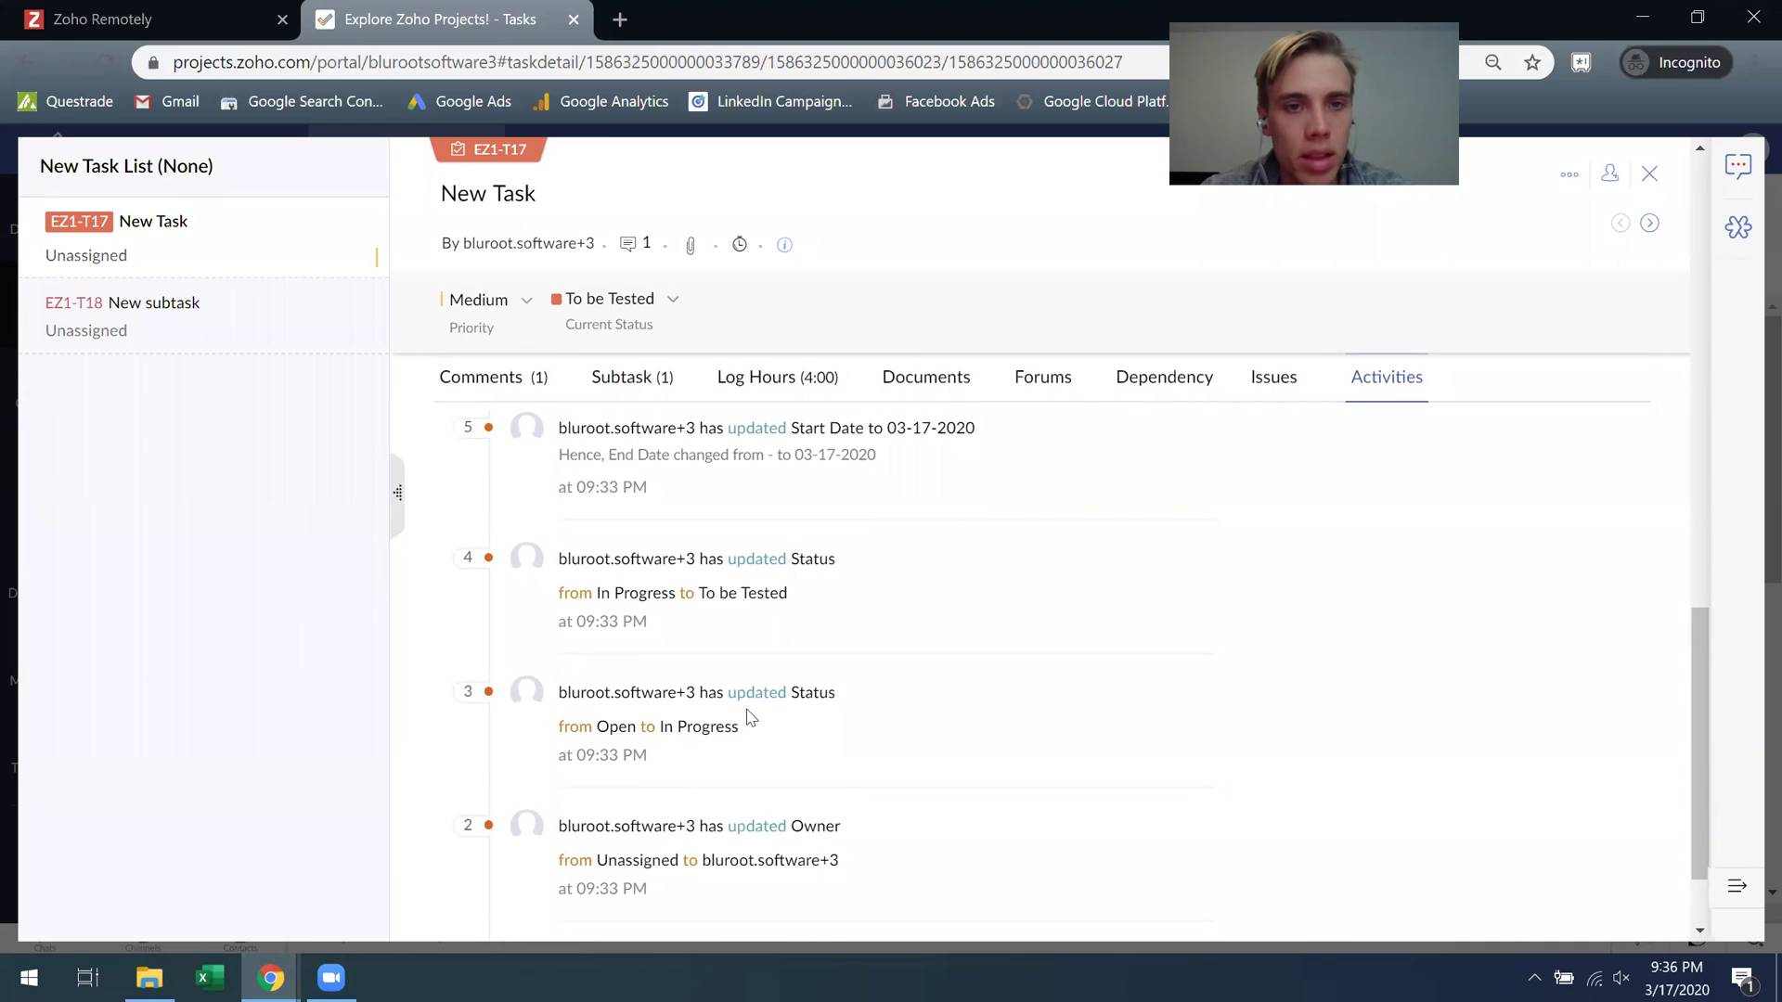
{"action": "scroll", "coordinate": [747, 719], "scroll_direction": "up", "scroll_amount": 2}
{"action": "scroll", "coordinate": [713, 735], "scroll_direction": "up", "scroll_amount": 1}
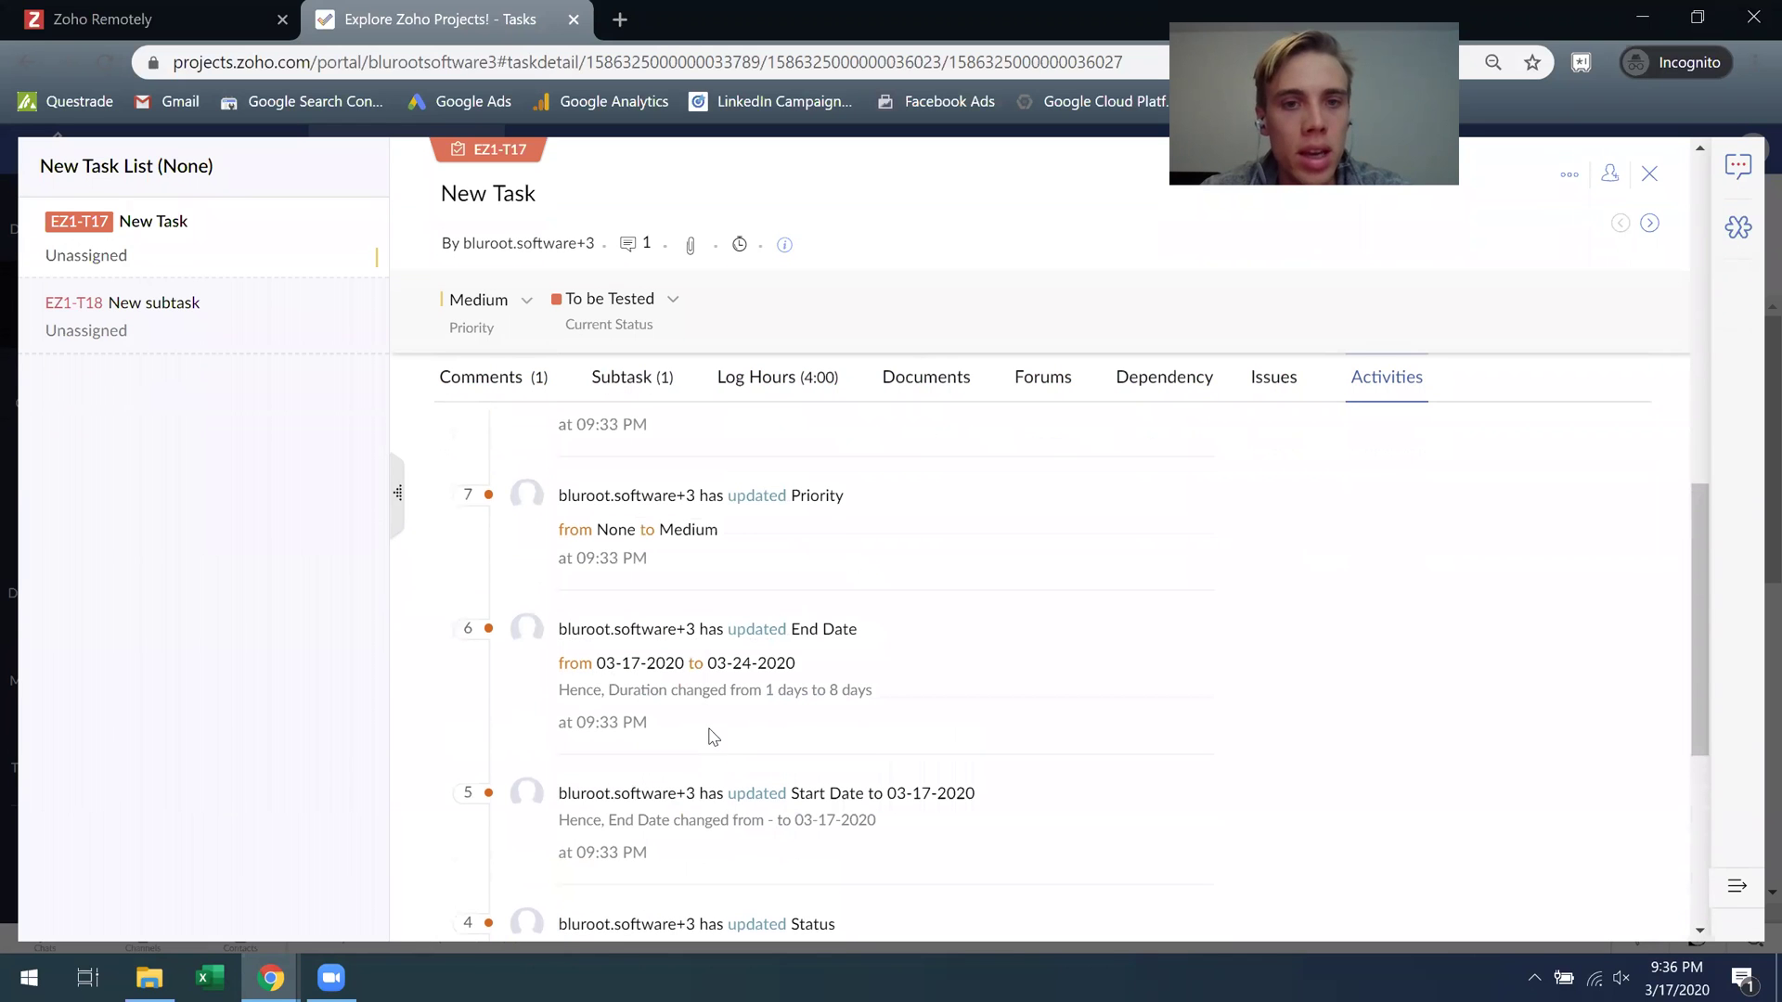
{"action": "scroll", "coordinate": [740, 687], "scroll_direction": "up", "scroll_amount": 8}
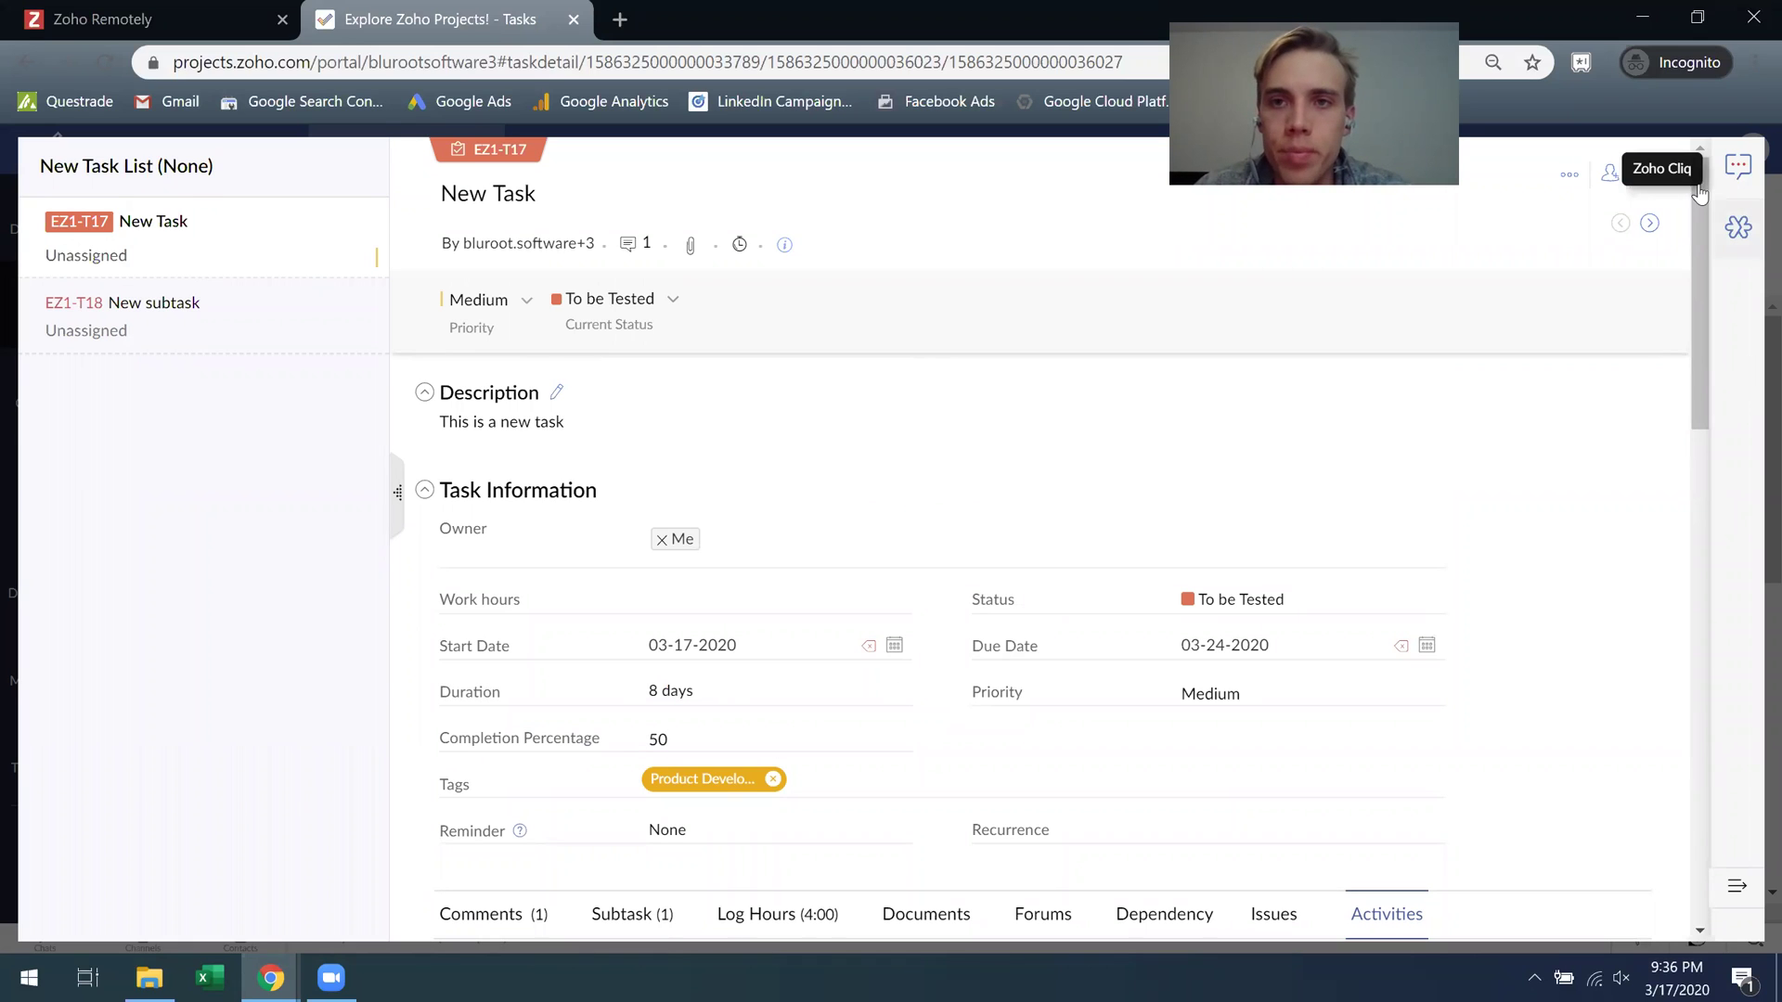
Close the New Task details panel, returning to the Classic task list.
{"action": "left_click", "coordinate": [1645, 173]}
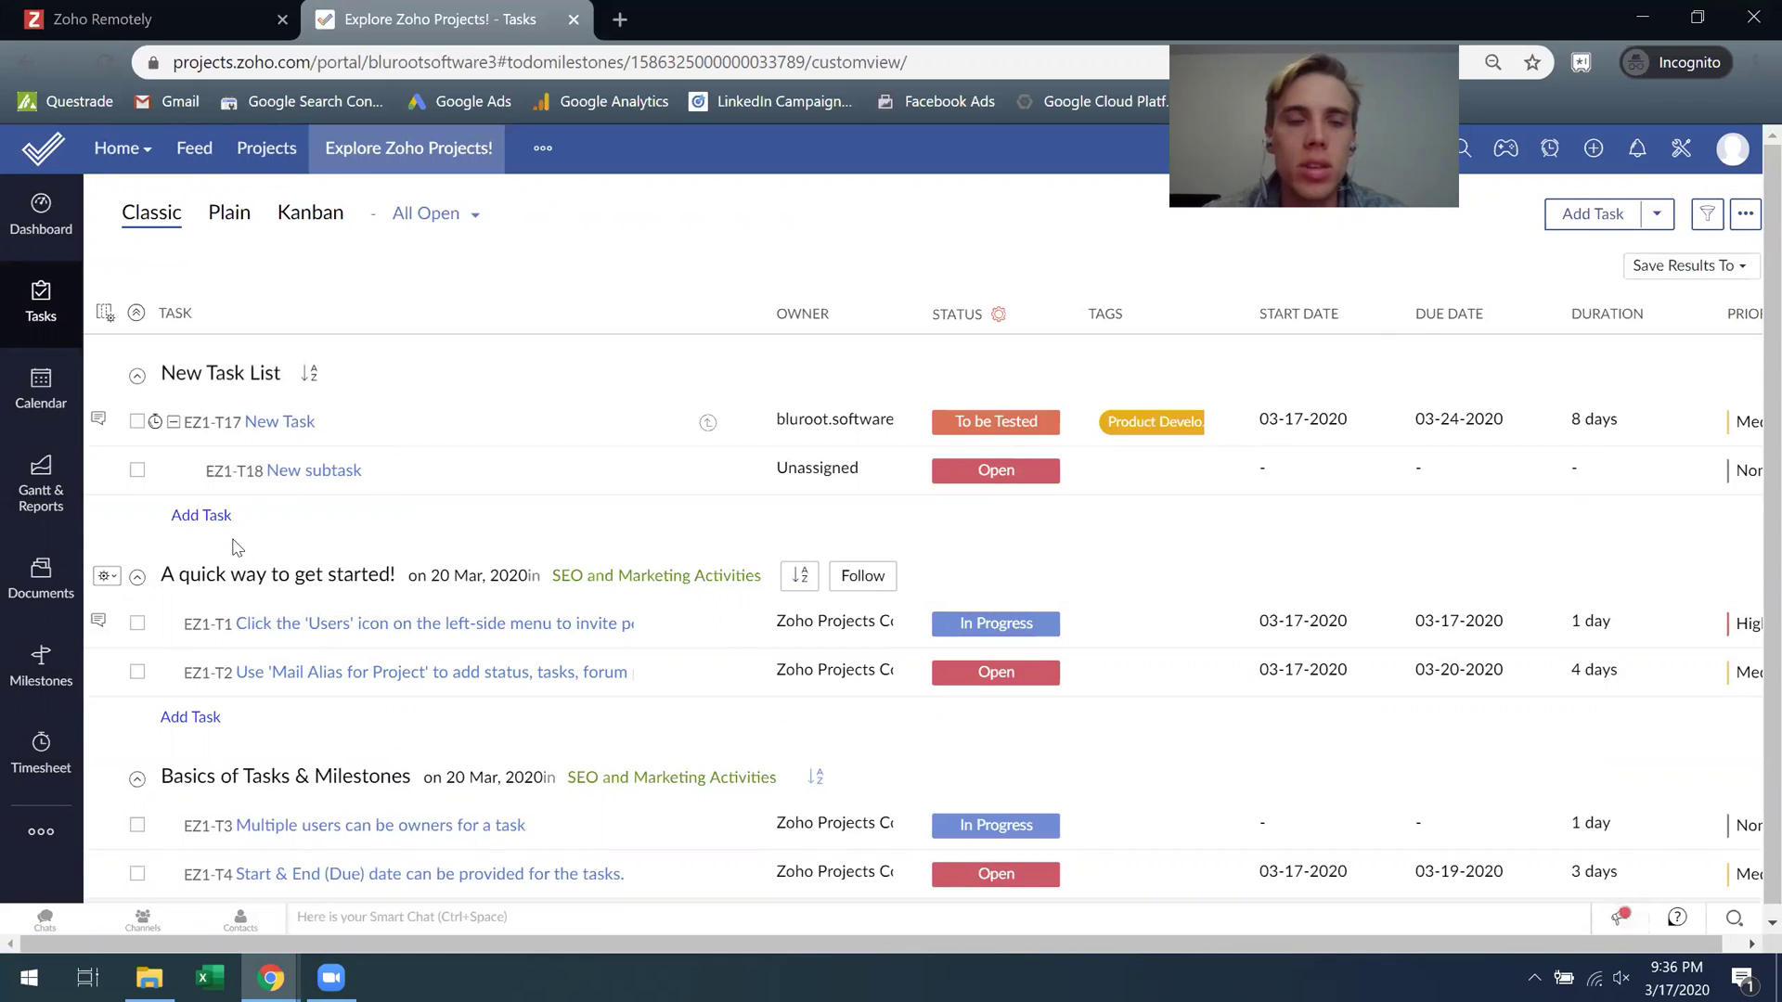
Switch tasks to the Kanban board and move recurring task EZ1-T10 from Open to In Progress.
{"action": "left_click", "coordinate": [299, 231]}
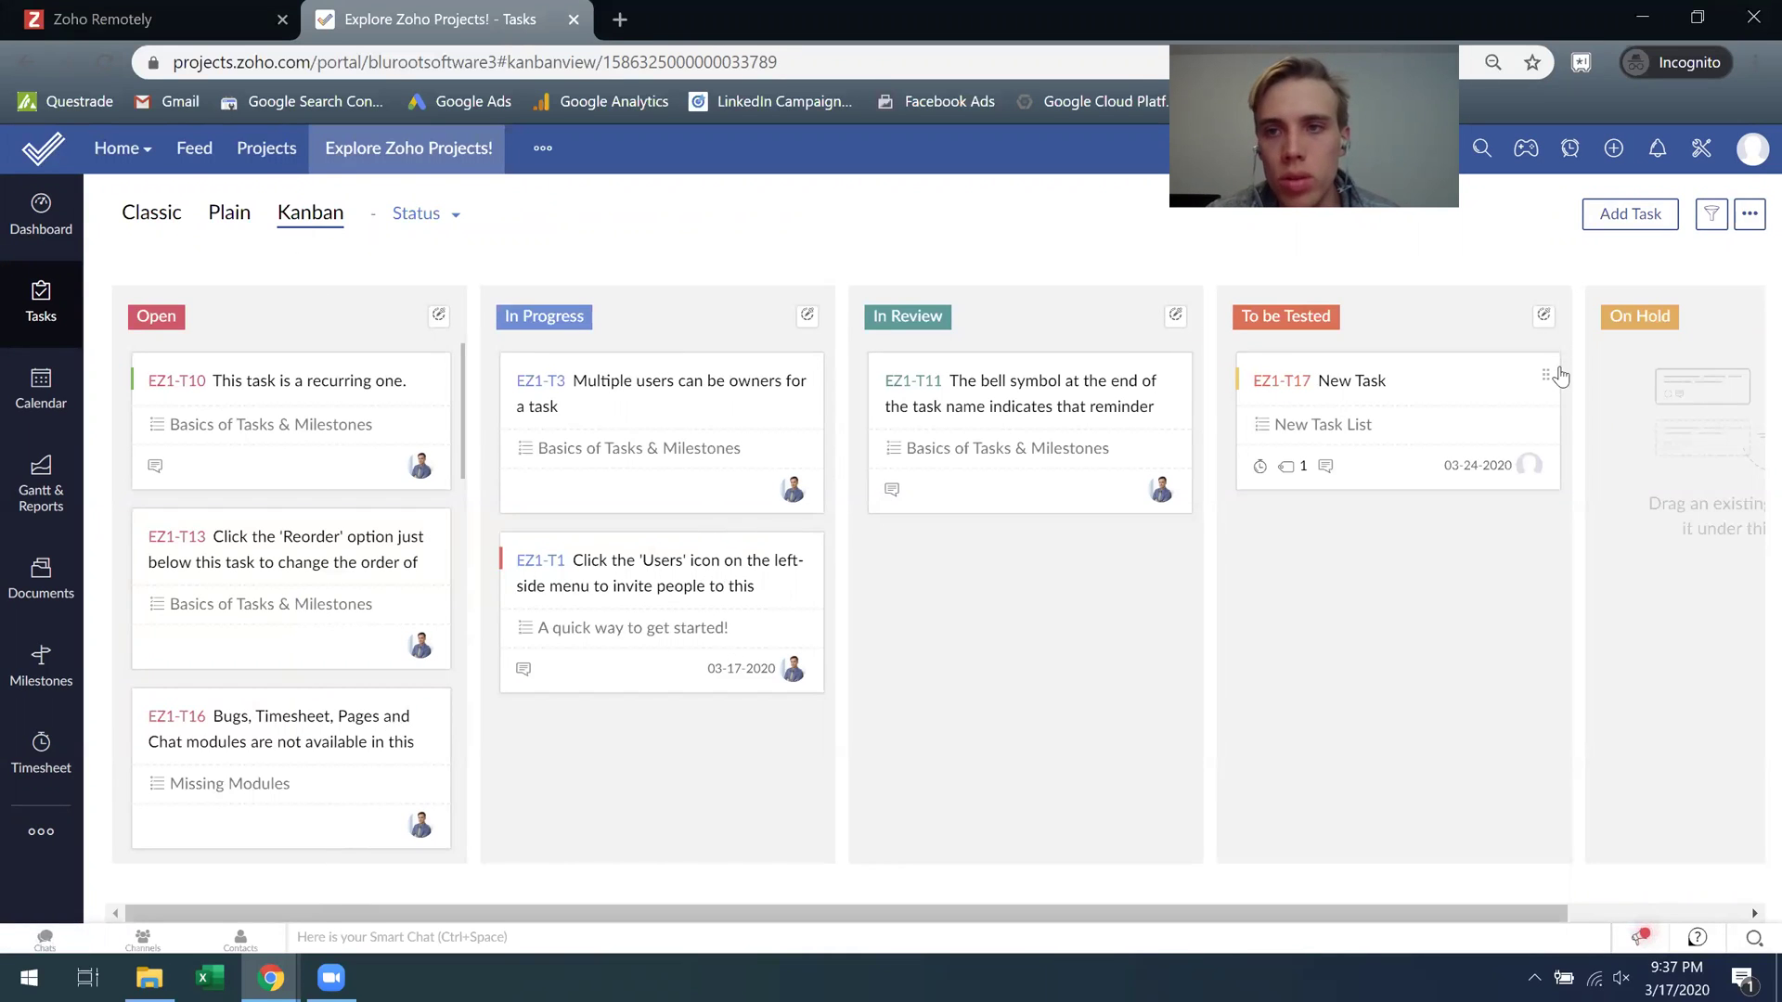
{"action": "mouse_move", "coordinate": [1316, 919]}
{"action": "left_mouse_down"}
{"action": "mouse_move", "coordinate": [1439, 928]}
{"action": "mouse_move", "coordinate": [1307, 929]}
{"action": "left_mouse_up"}
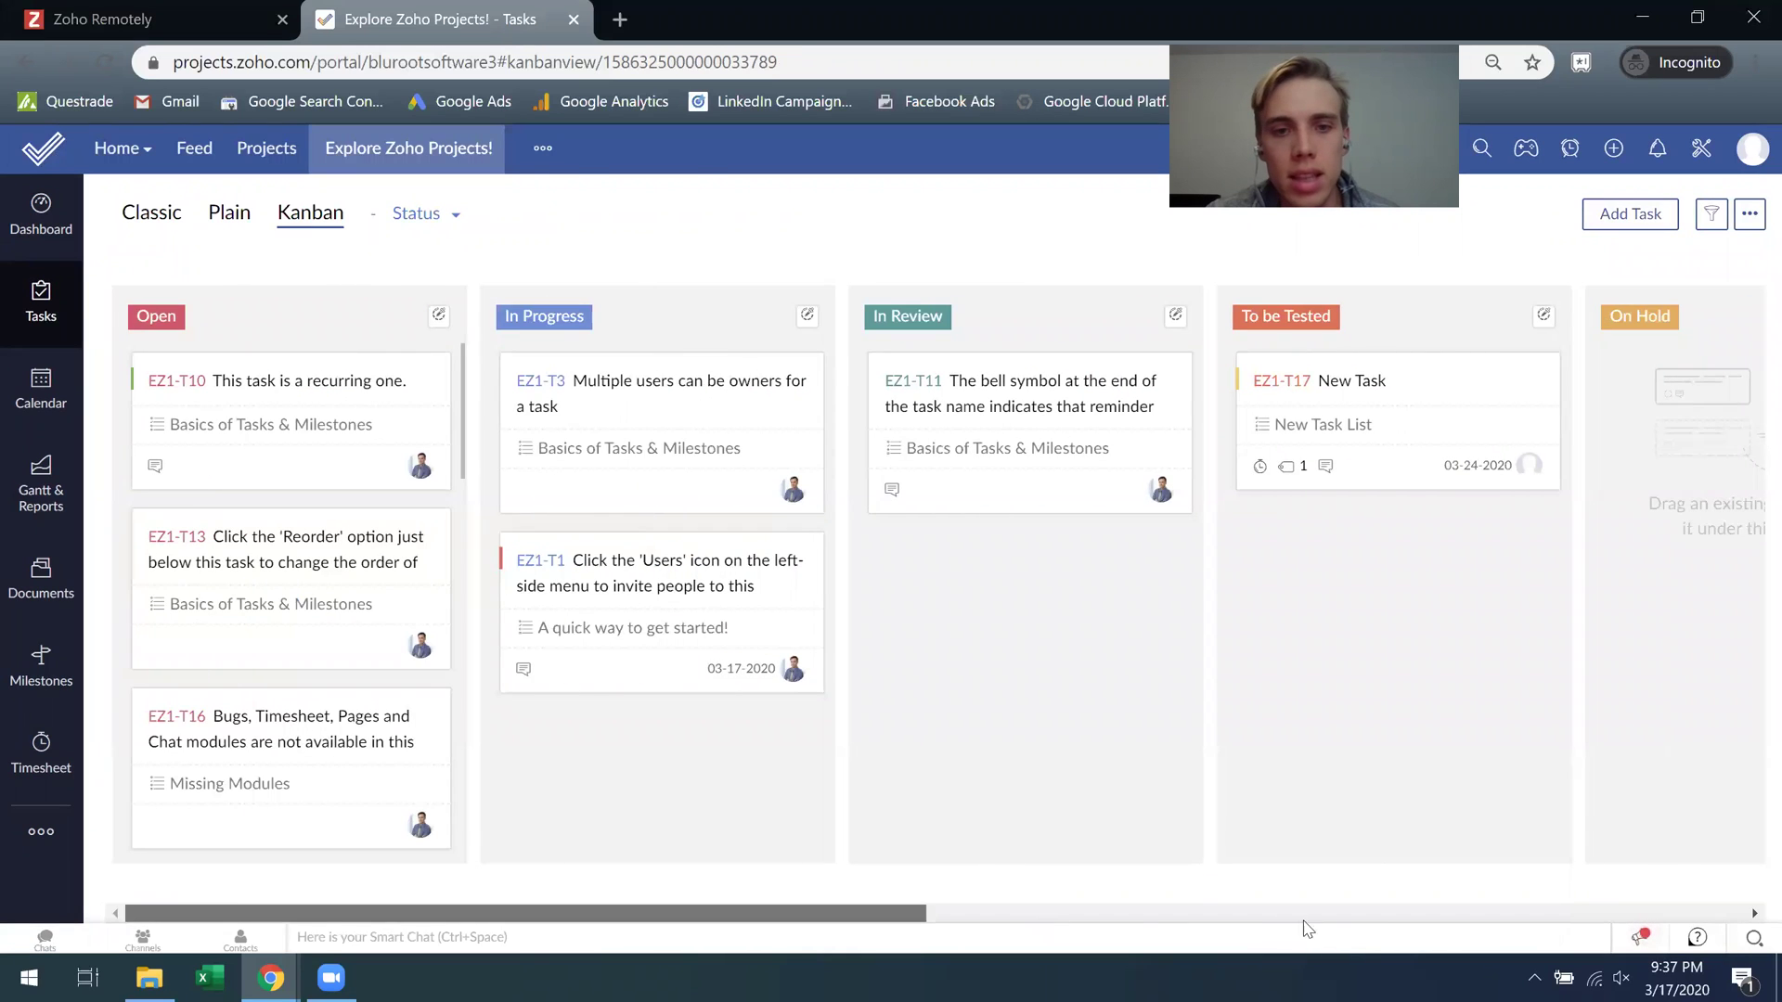
{"action": "left_click_drag", "start_coordinate": [771, 923], "coordinate": [1202, 904]}
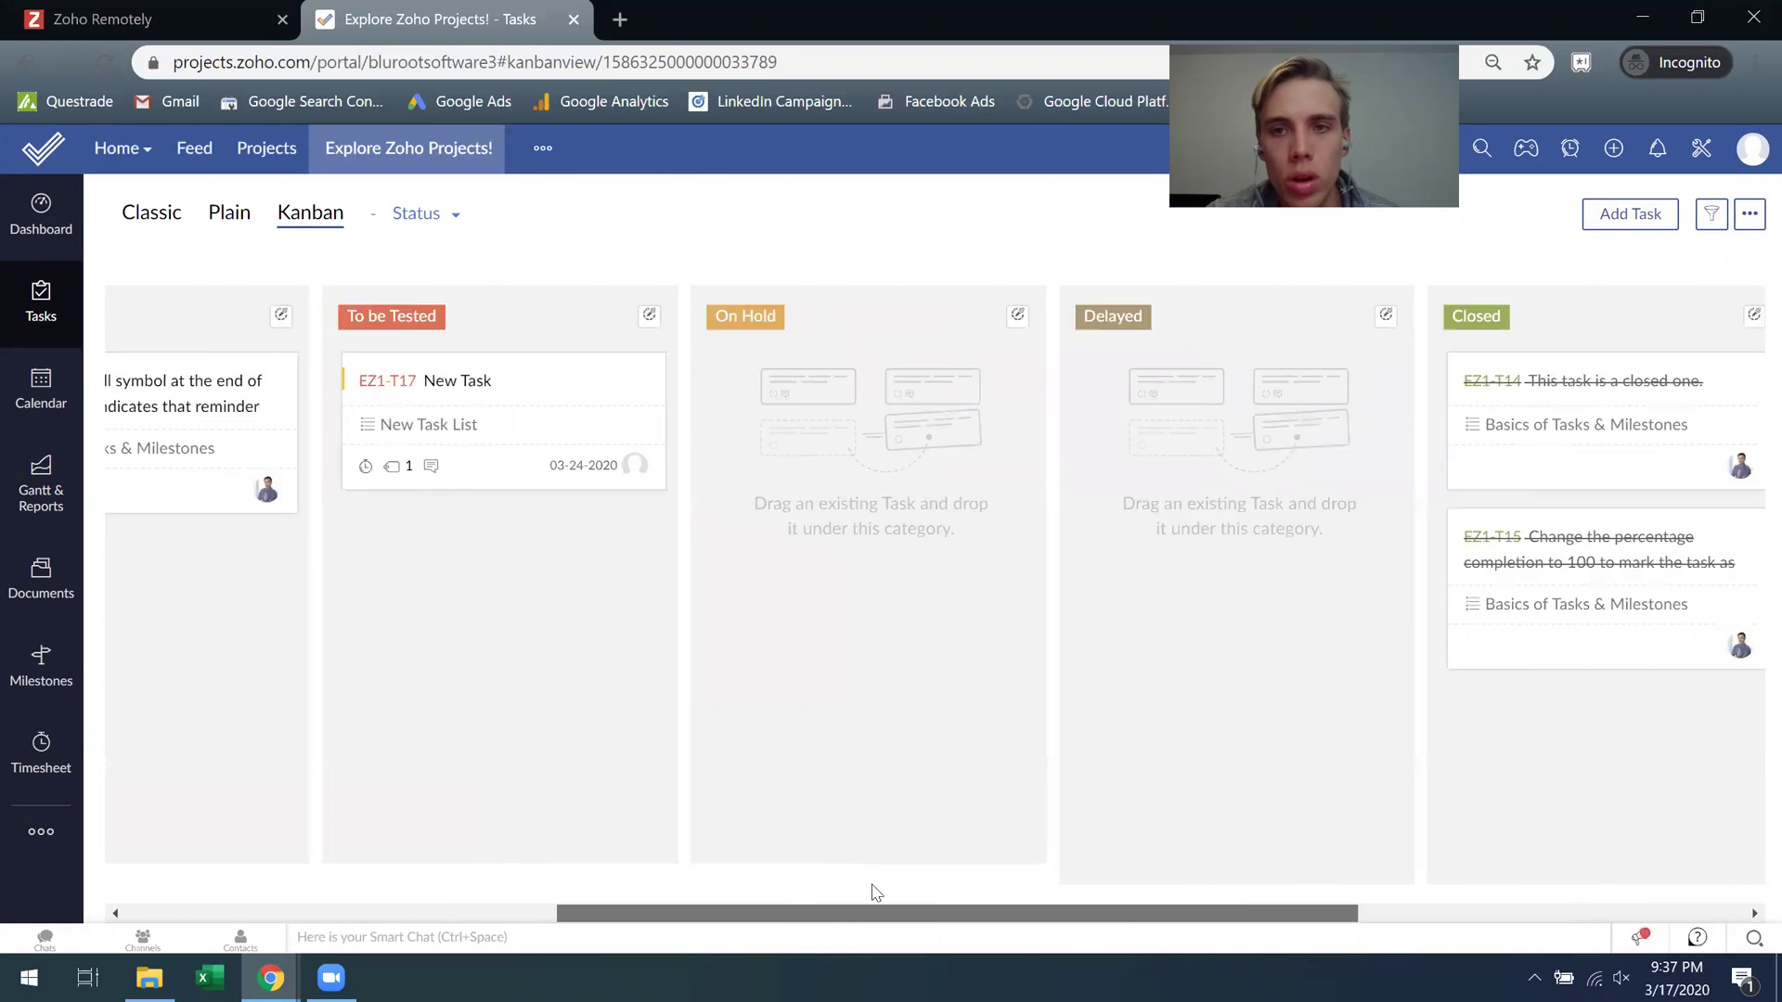
{"action": "left_click_drag", "start_coordinate": [876, 893], "coordinate": [590, 873]}
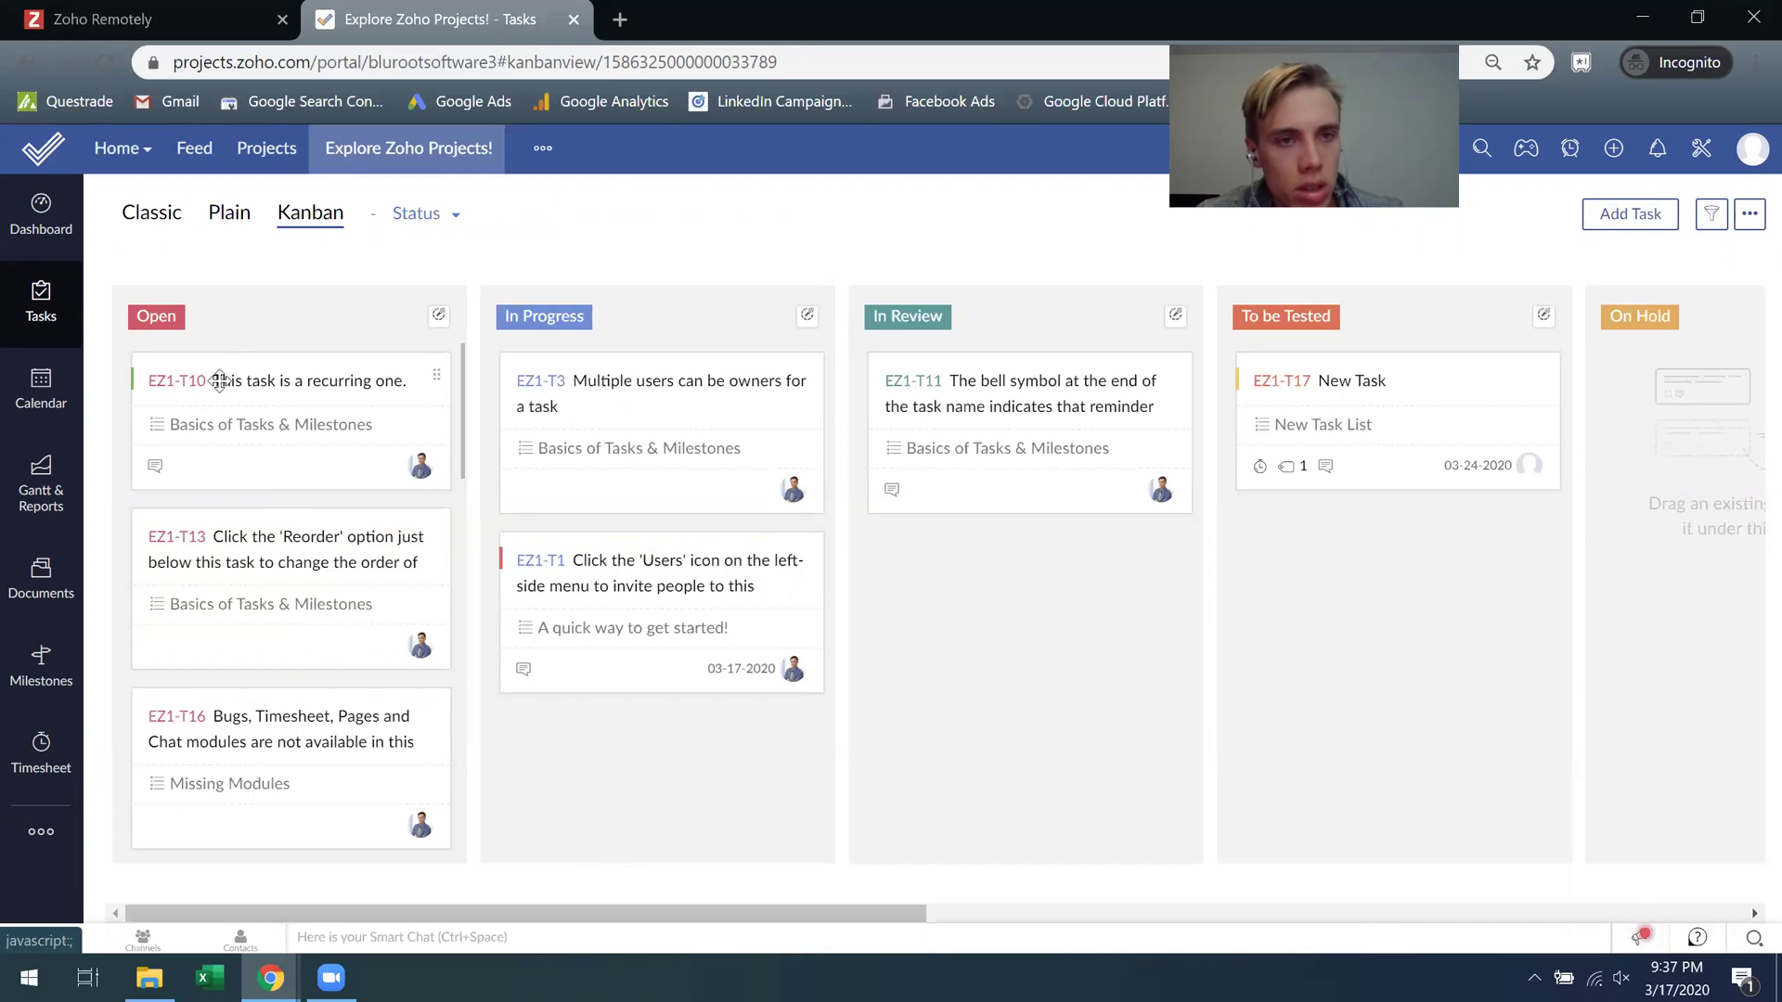
{"action": "left_click_drag", "start_coordinate": [219, 380], "coordinate": [588, 501]}
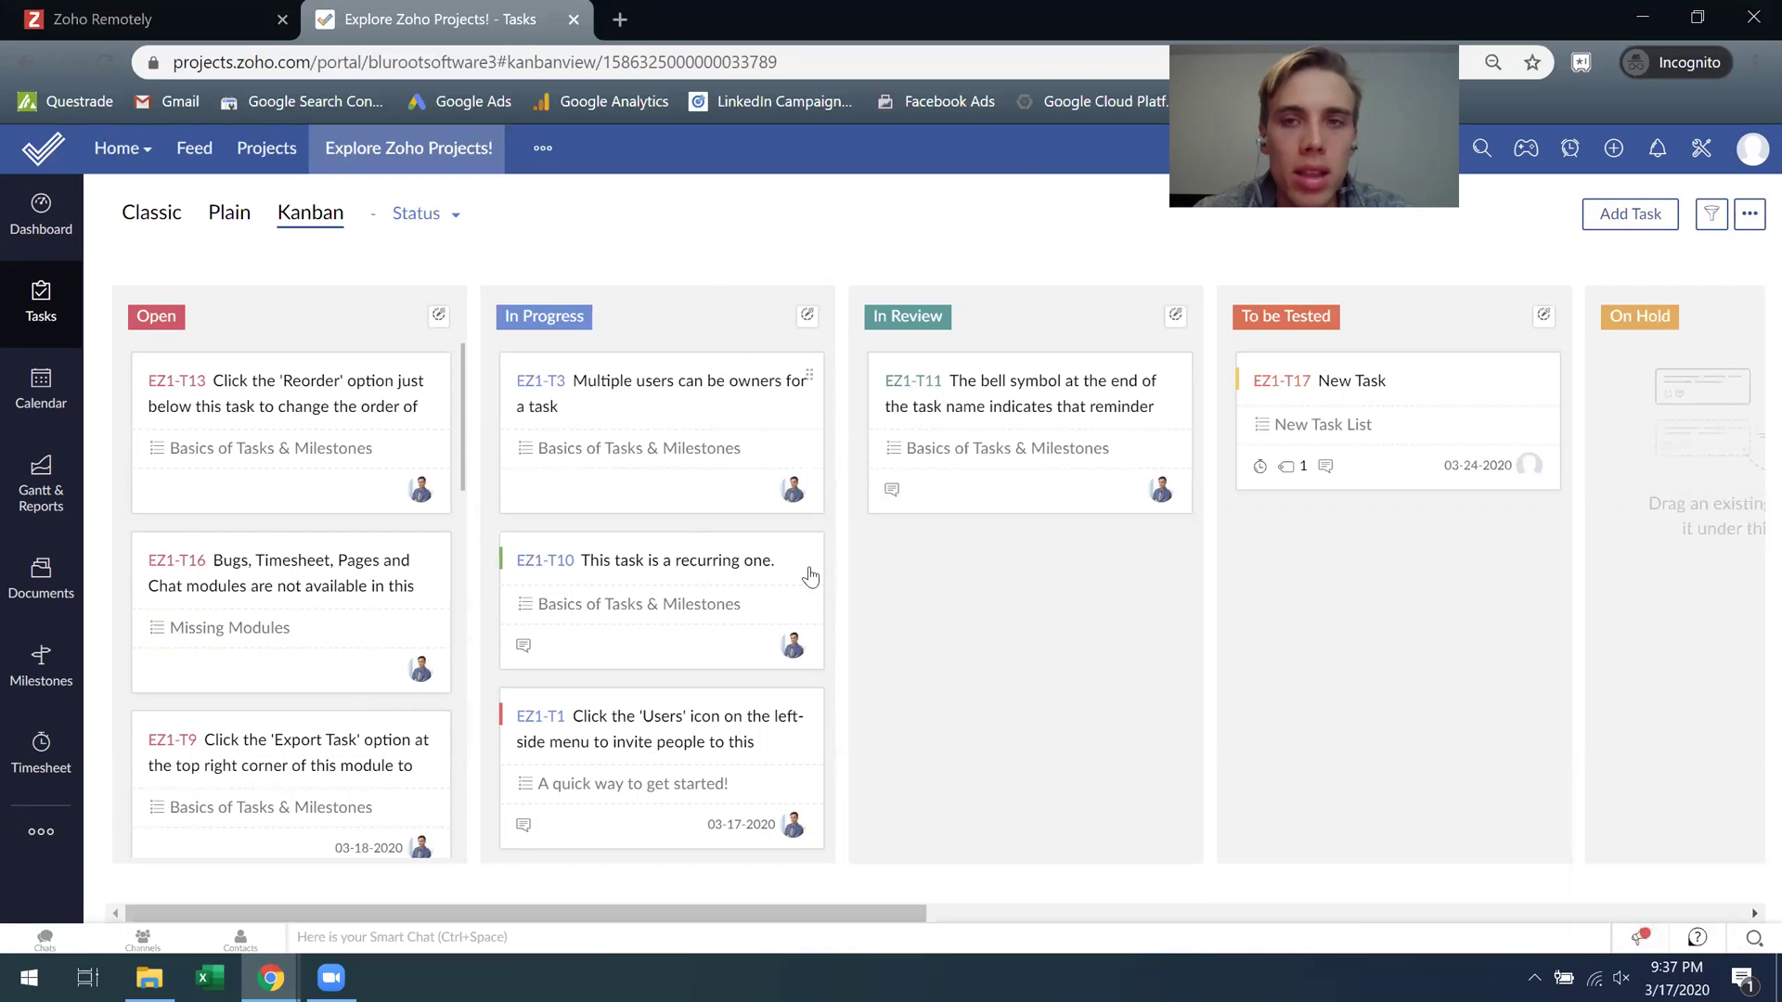
{"action": "mouse_move", "coordinate": [791, 558]}
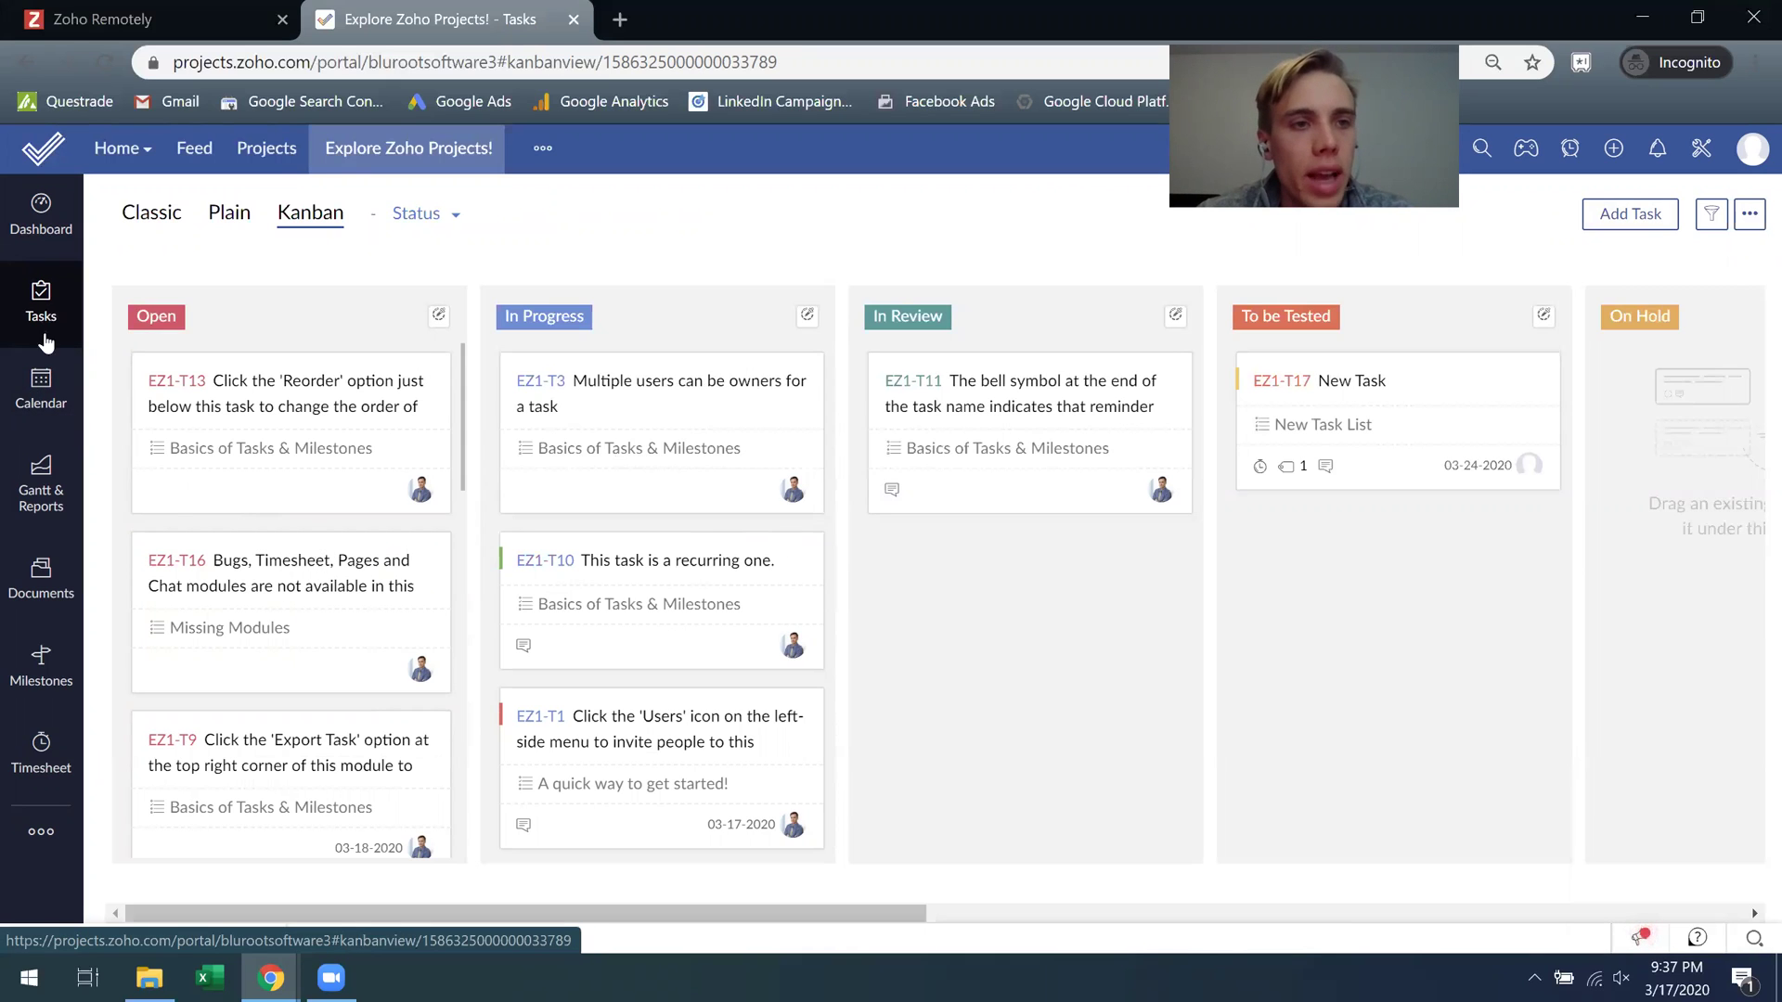
Browse the March 2020 calendar after dismissing its colour-coding tip, then go to Gantt & Reports.
{"action": "left_click", "coordinate": [38, 409]}
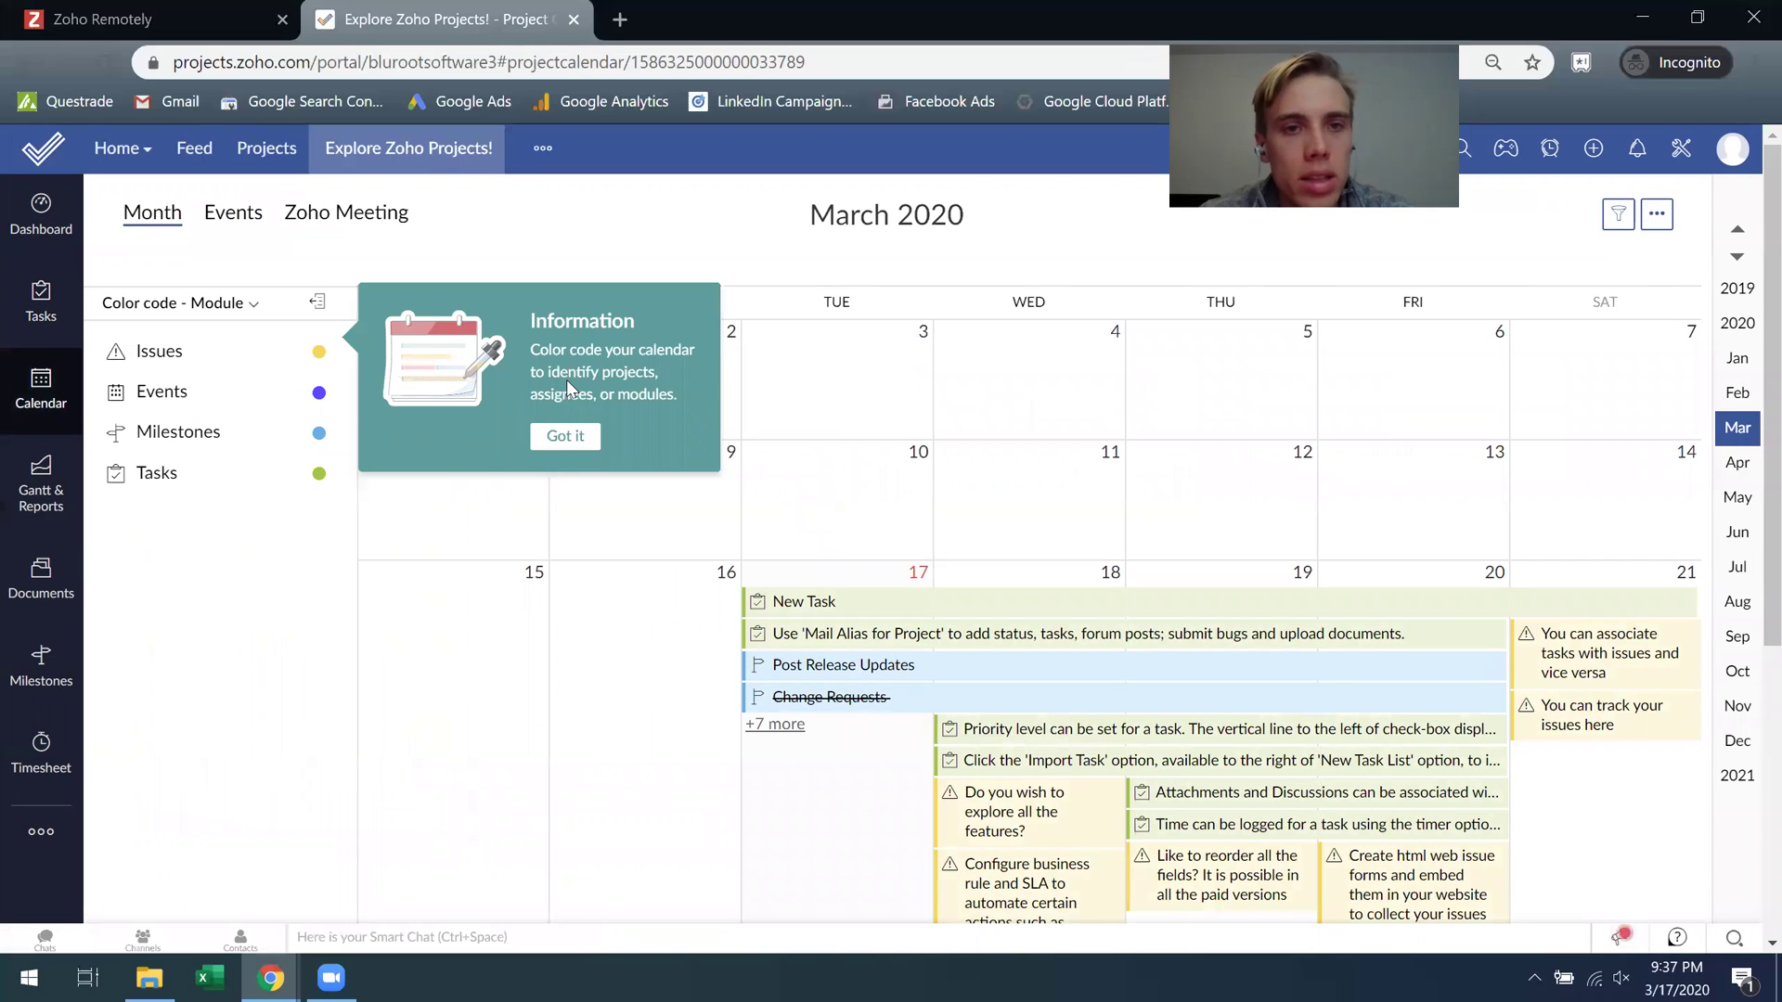
{"action": "left_click", "coordinate": [559, 436]}
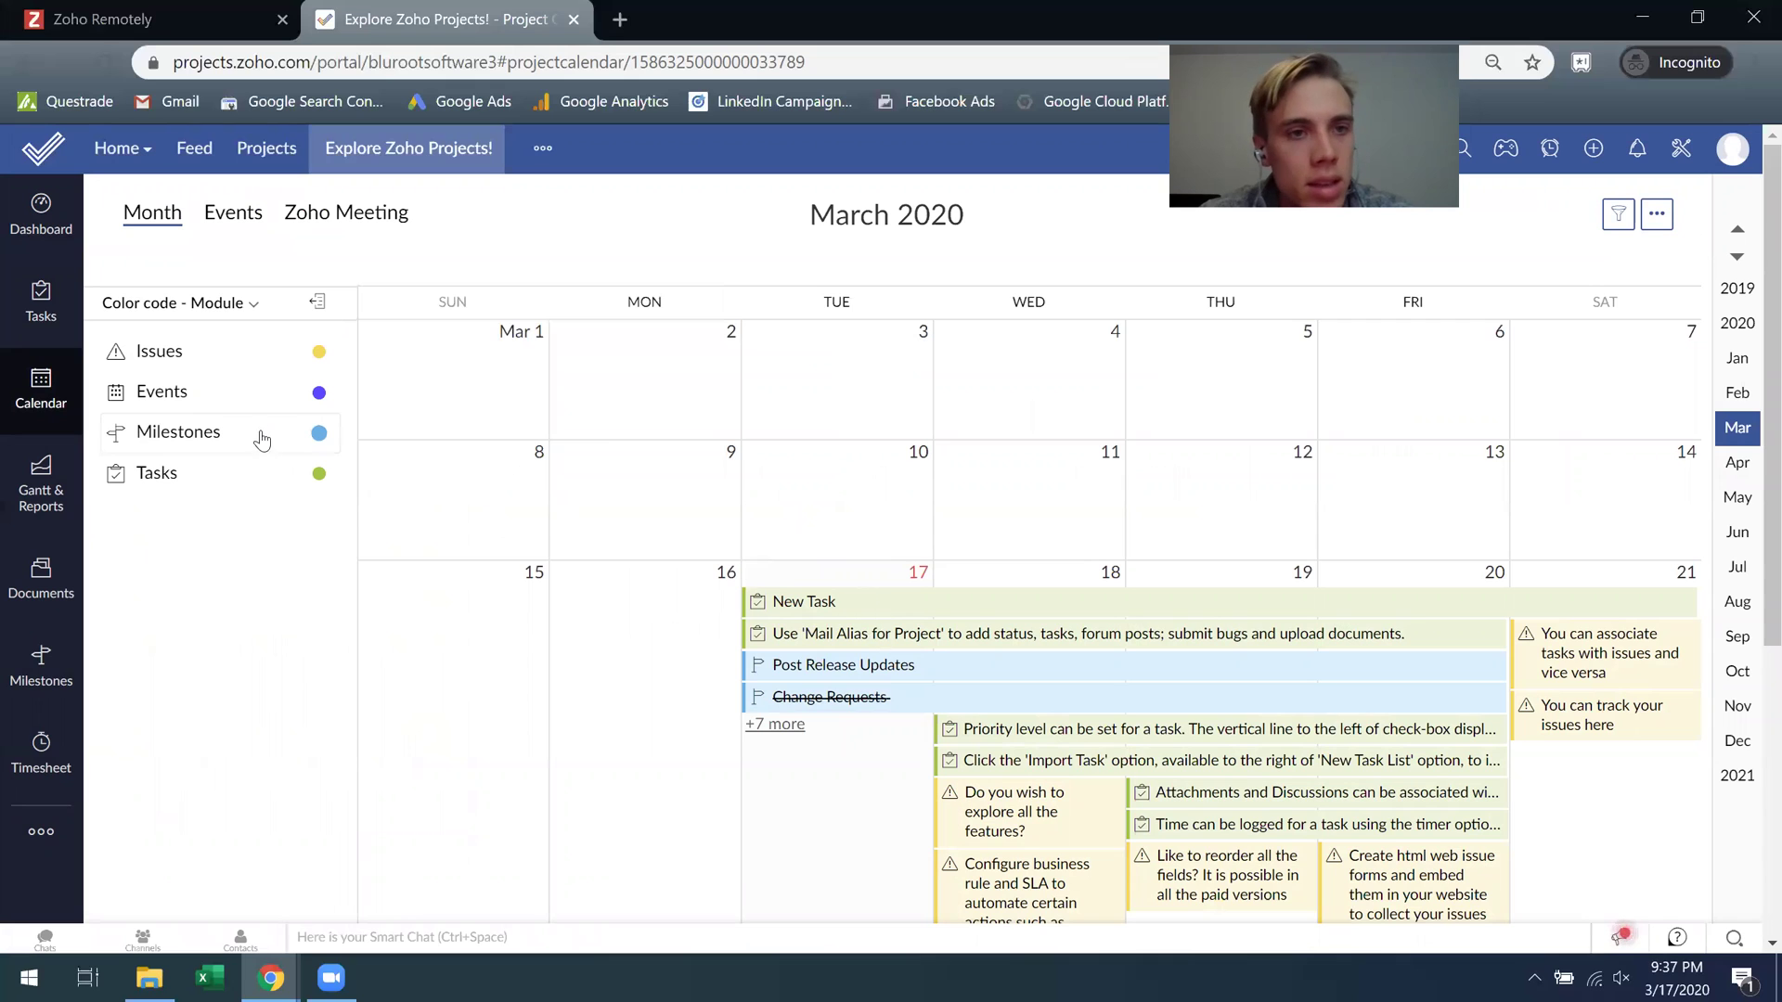
{"action": "mouse_move", "coordinate": [841, 609]}
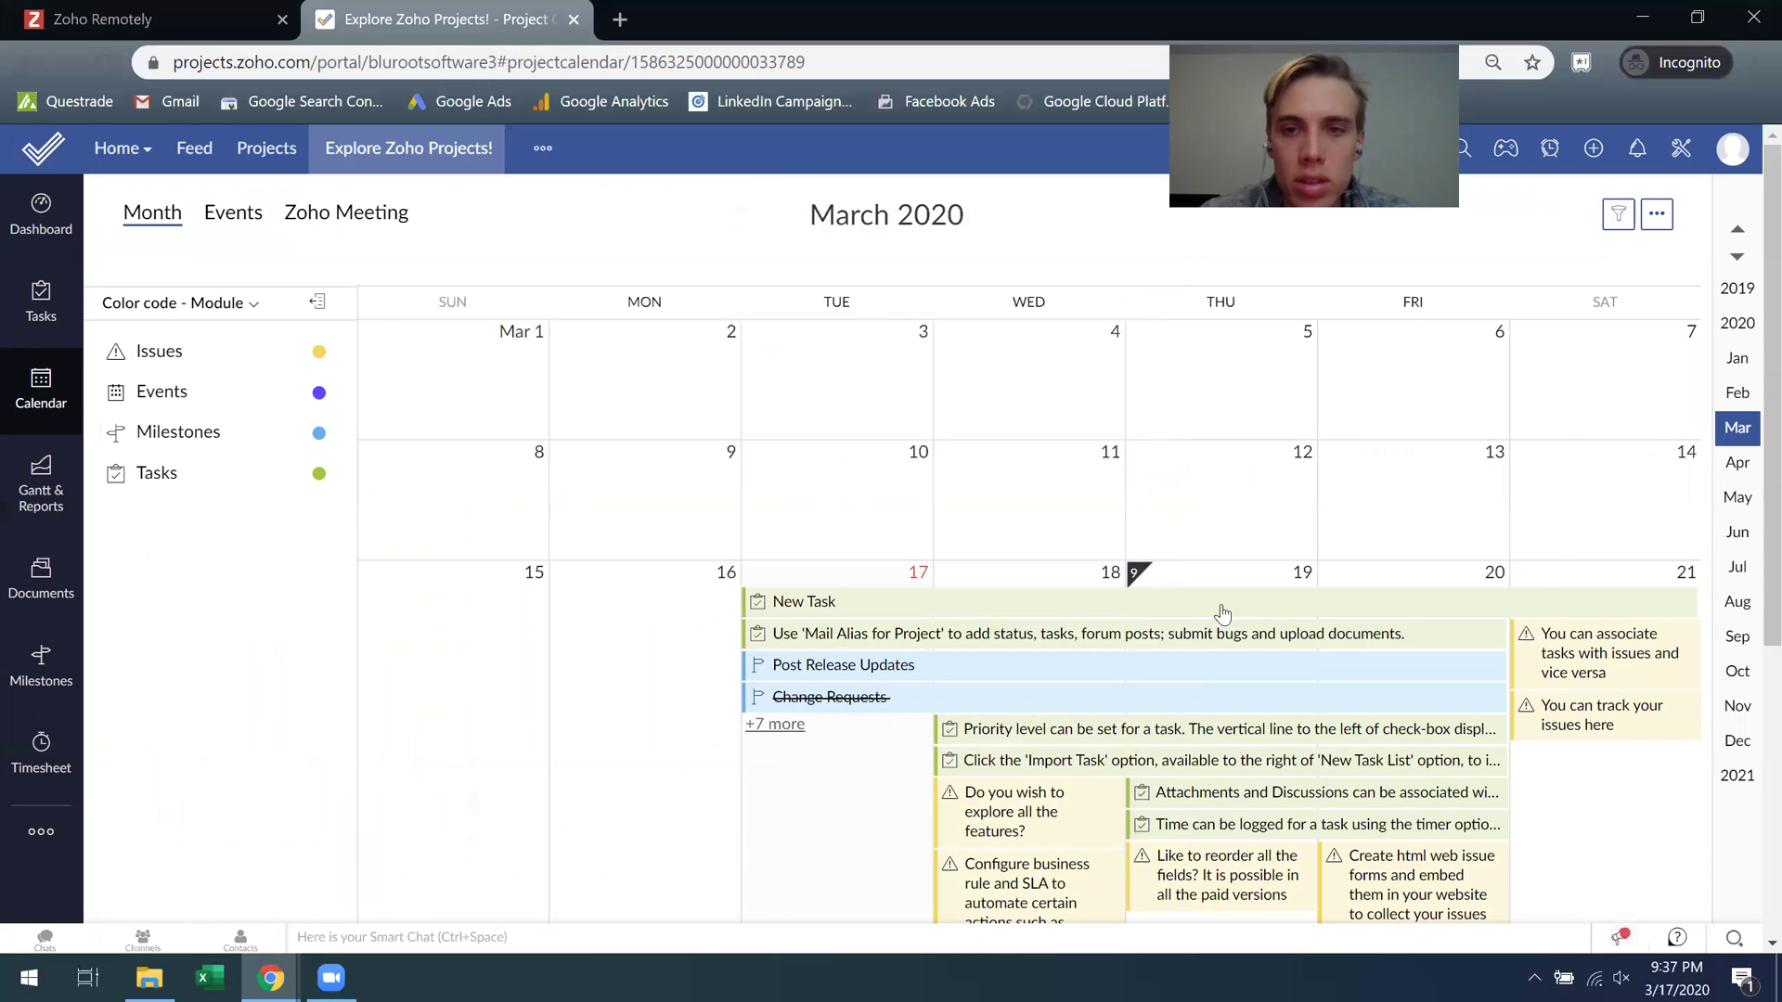
{"action": "mouse_move", "coordinate": [1223, 614]}
{"action": "scroll", "coordinate": [1157, 610], "scroll_direction": "down", "scroll_amount": 2}
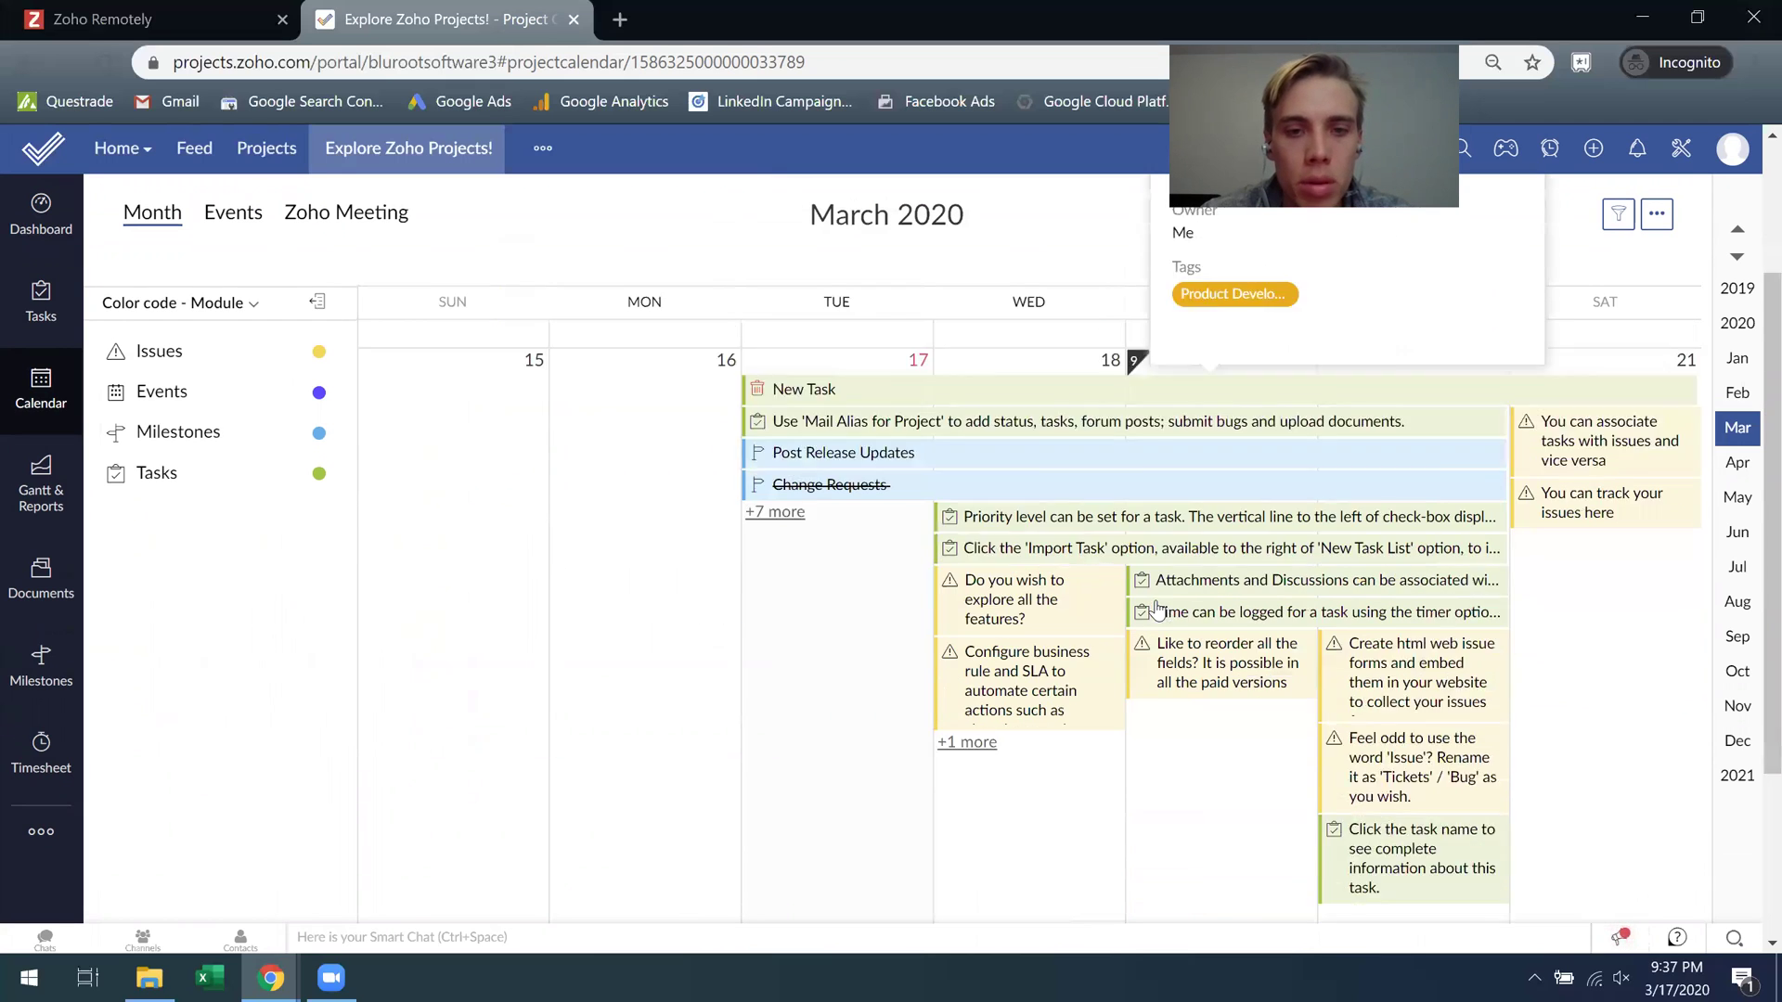
{"action": "scroll", "coordinate": [1158, 610], "scroll_direction": "down", "scroll_amount": 3}
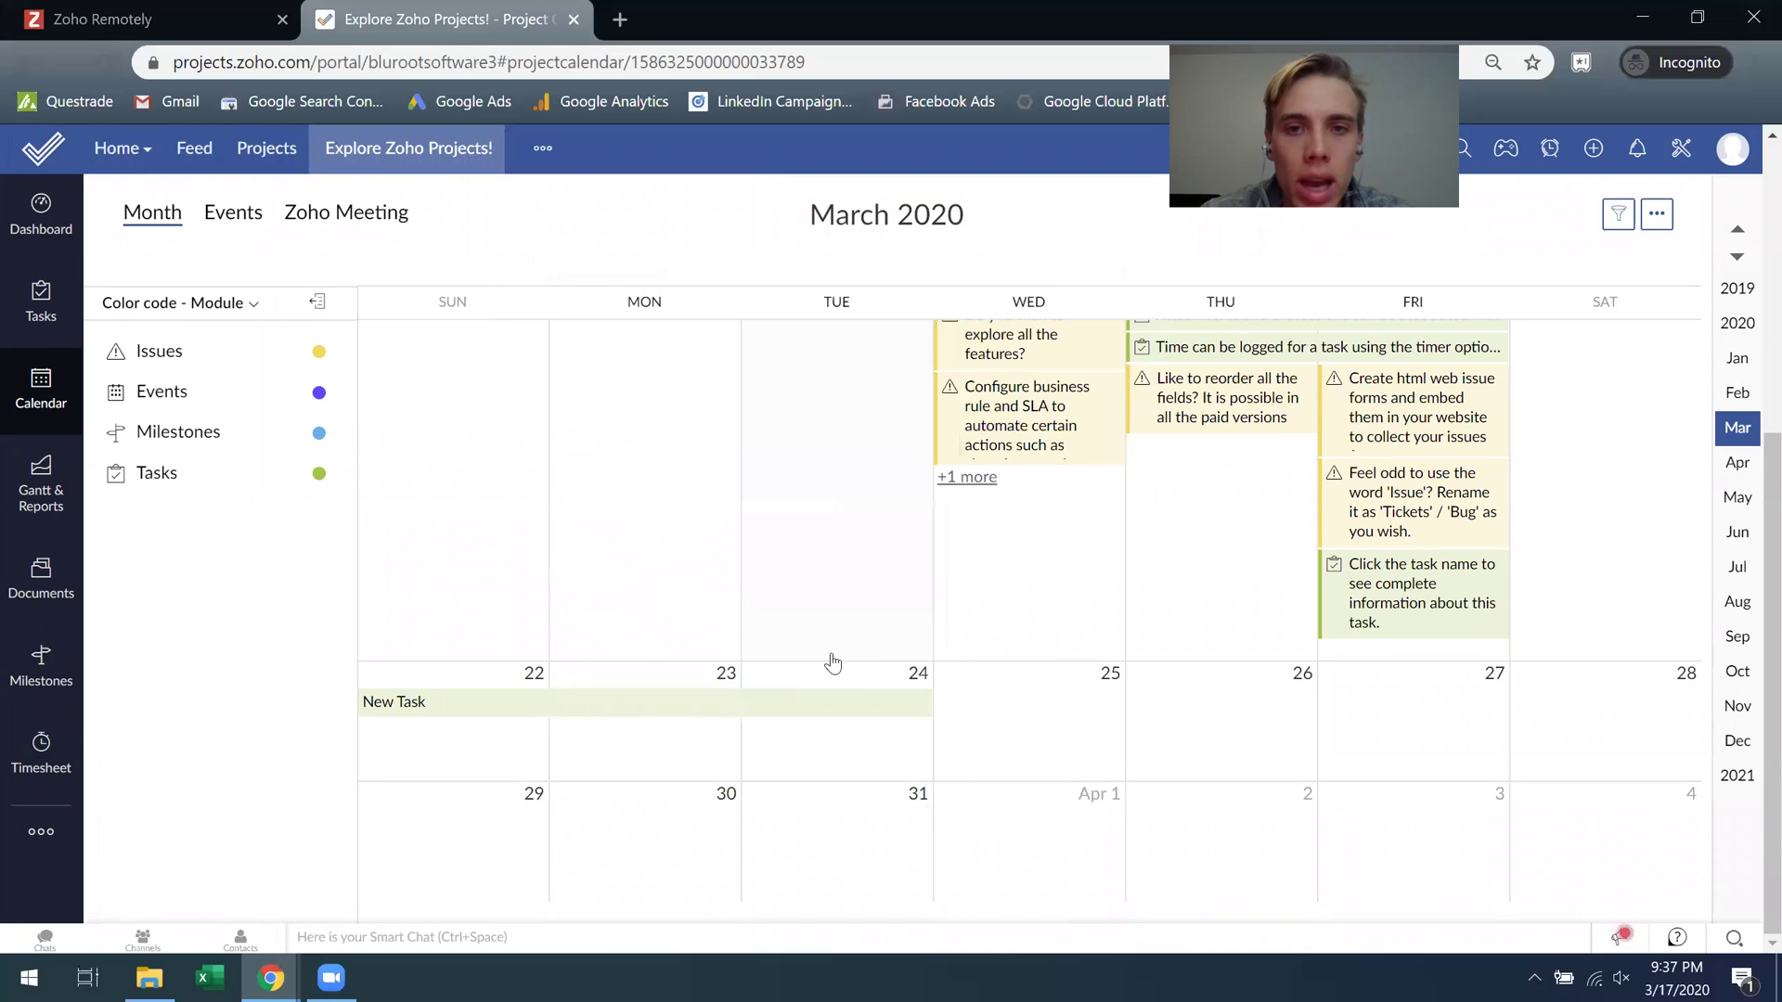
{"action": "scroll", "coordinate": [833, 662], "scroll_direction": "up", "scroll_amount": 2}
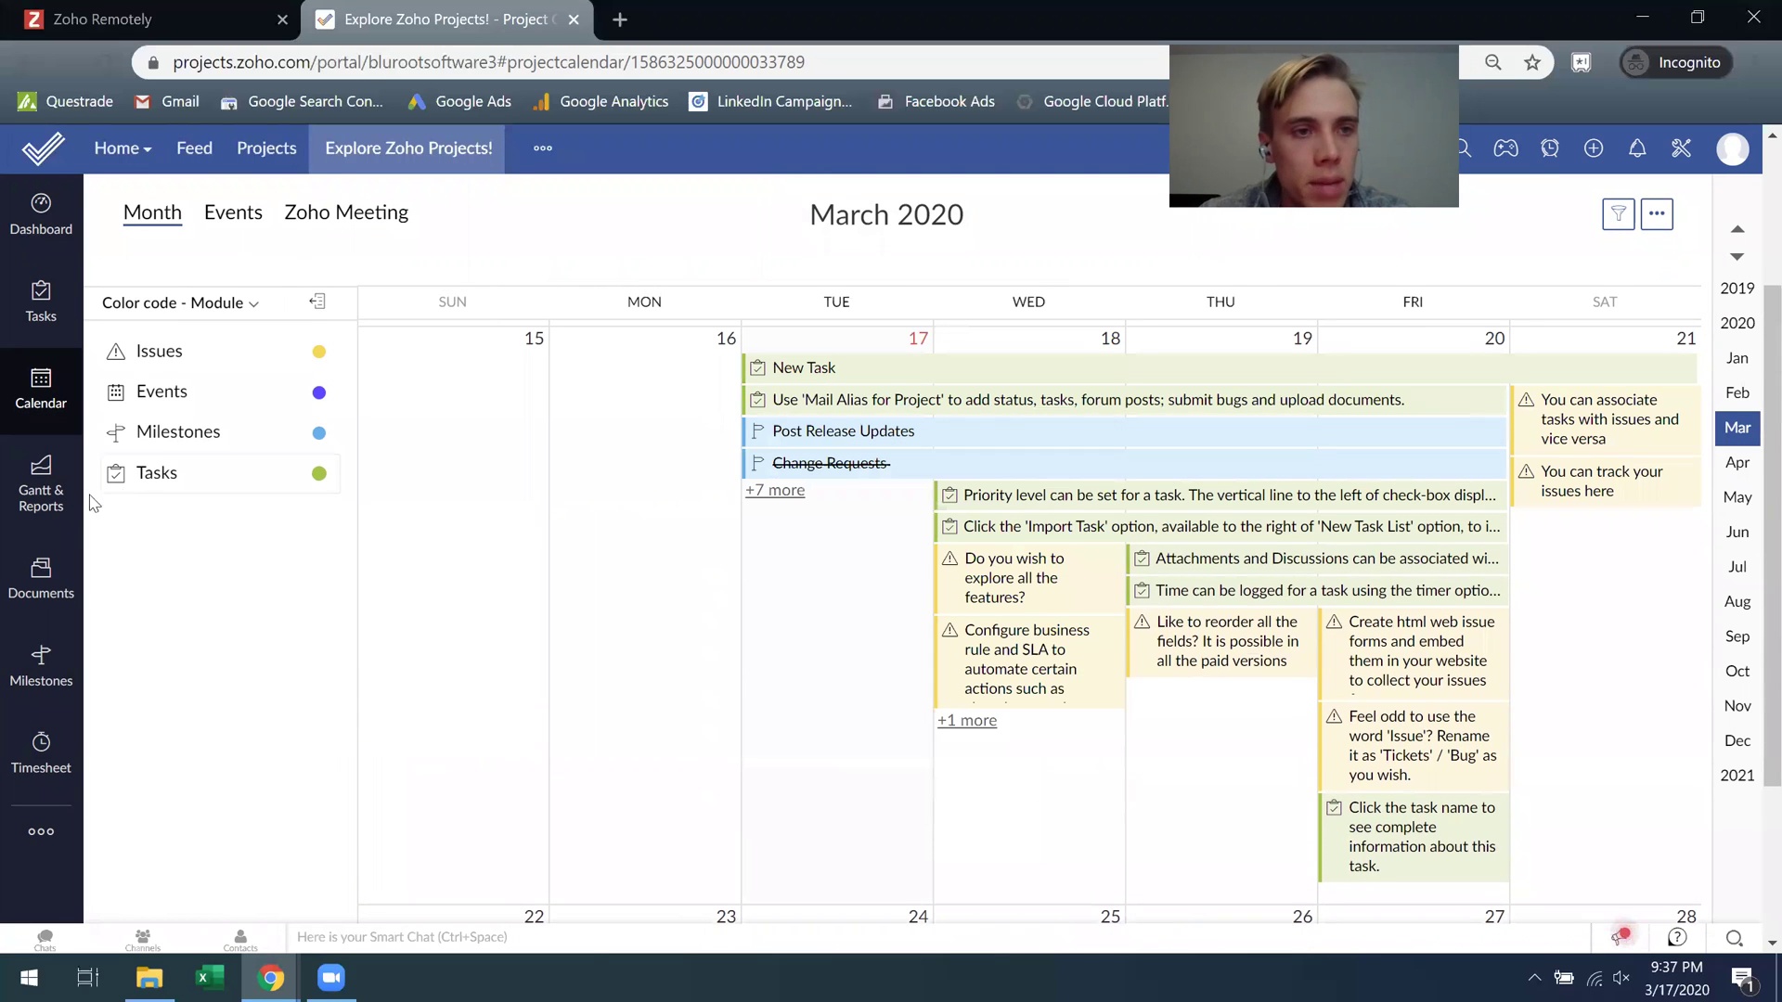
{"action": "left_click", "coordinate": [34, 506]}
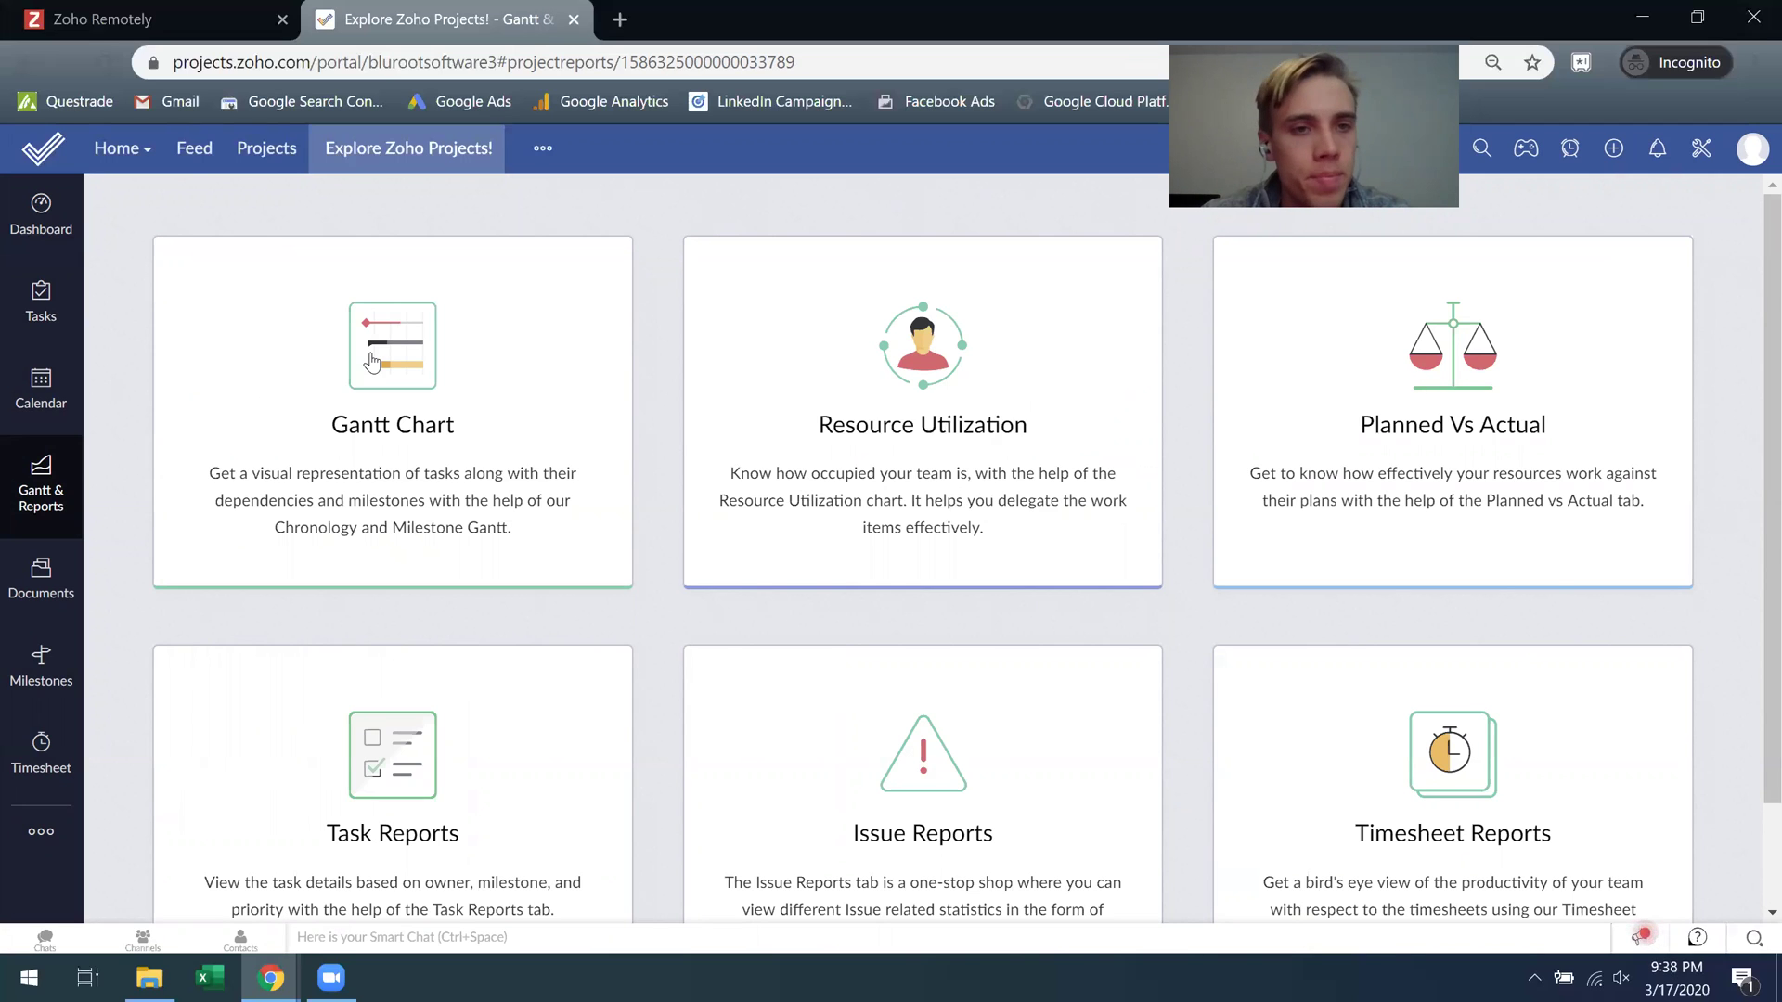
Open the project Gantt chart, then the Documents page listing the PNGs, spreadsheet and Word file.
{"action": "left_click", "coordinate": [328, 430]}
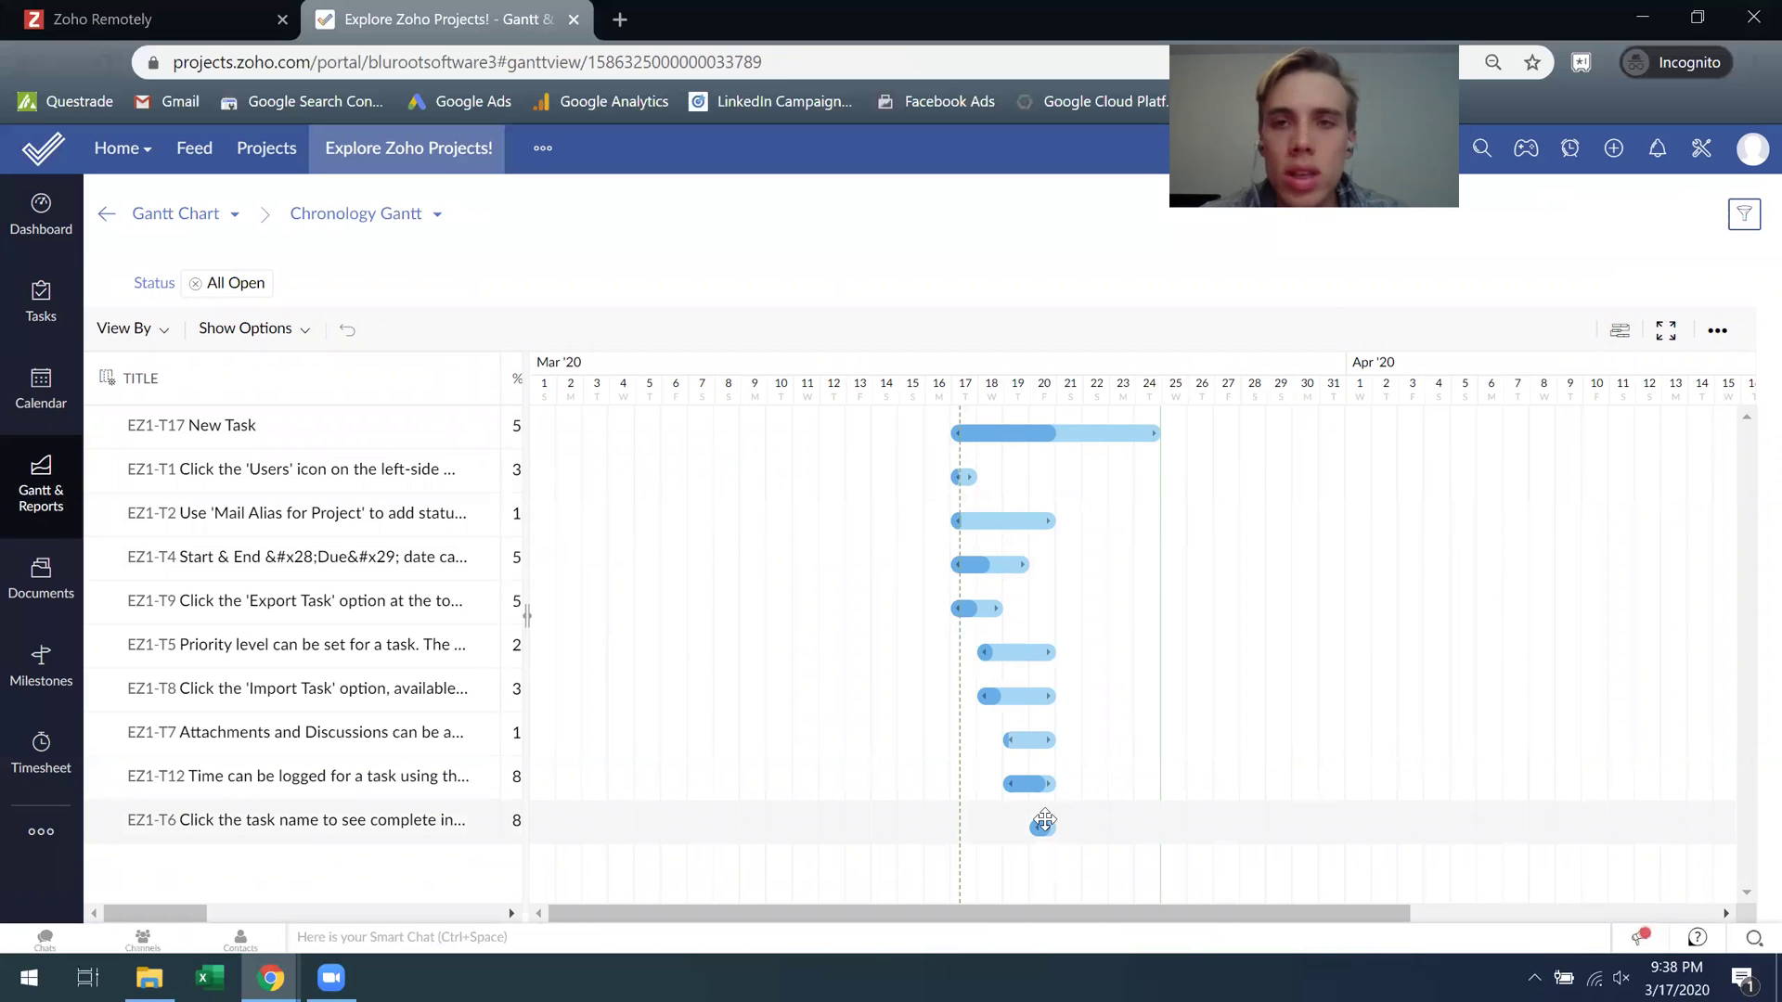
{"action": "left_click", "coordinate": [58, 596]}
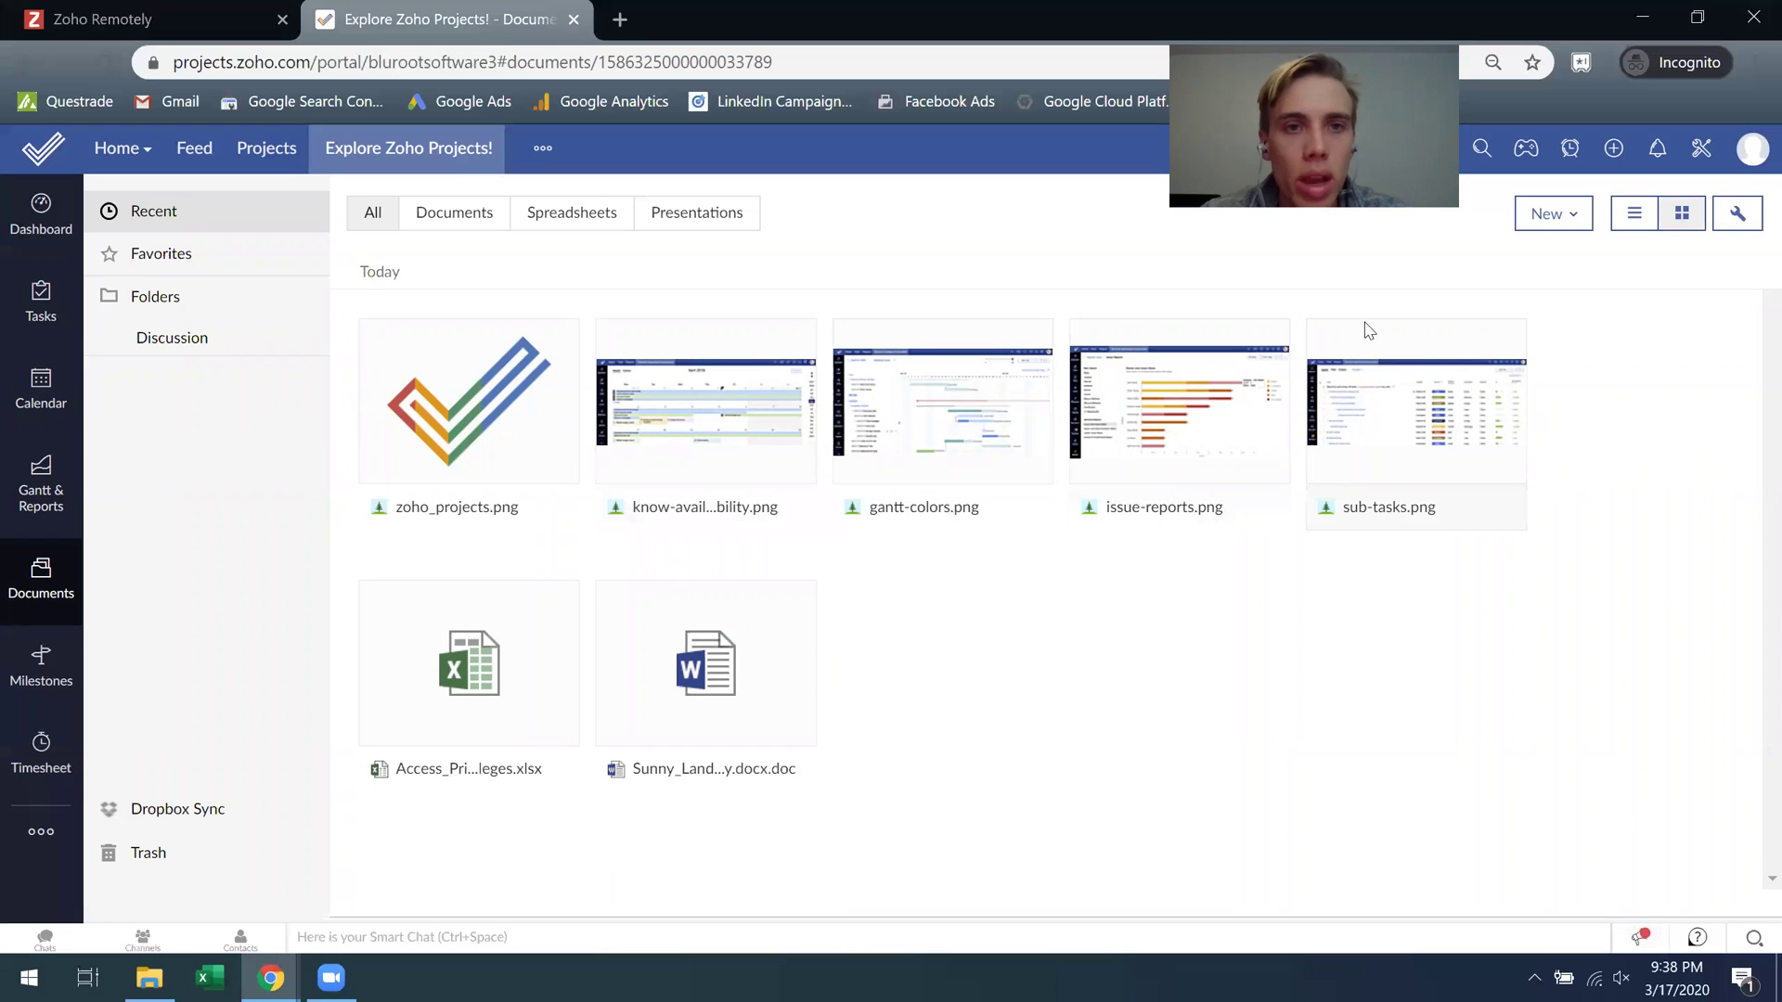
Look over the New item choices in Documents without picking one, then go to Milestones.
{"action": "left_click", "coordinate": [1542, 223]}
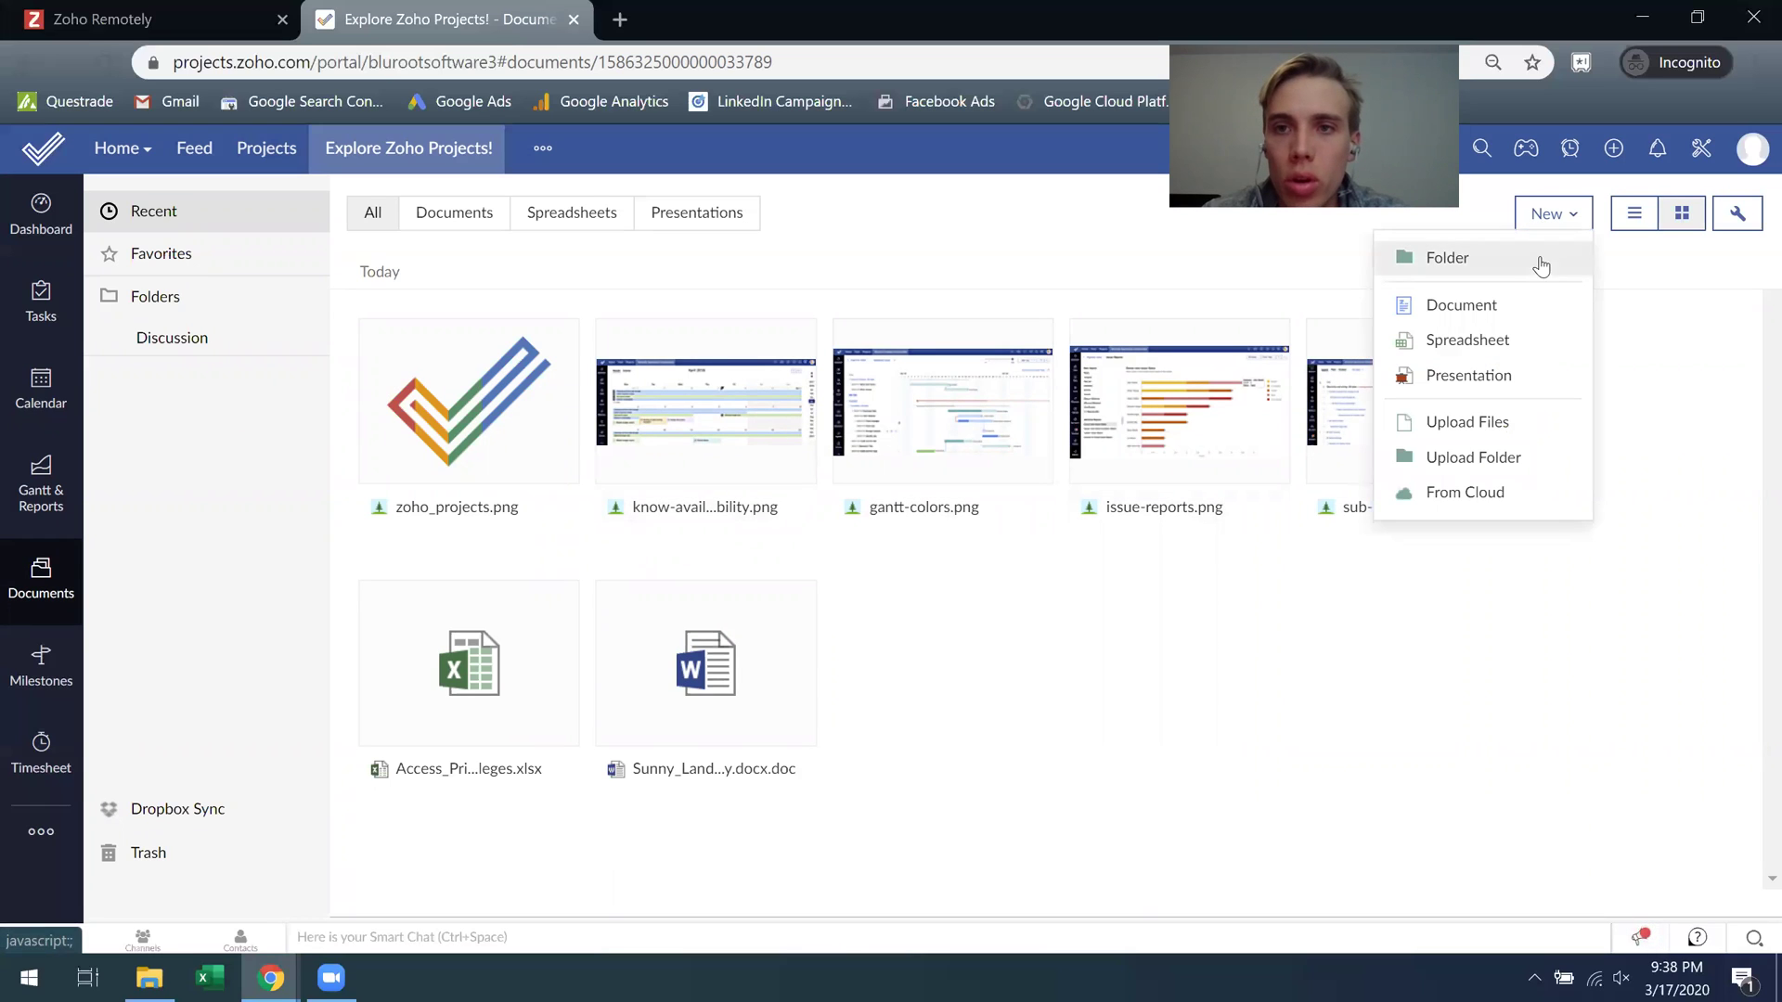
{"action": "left_click", "coordinate": [1245, 710]}
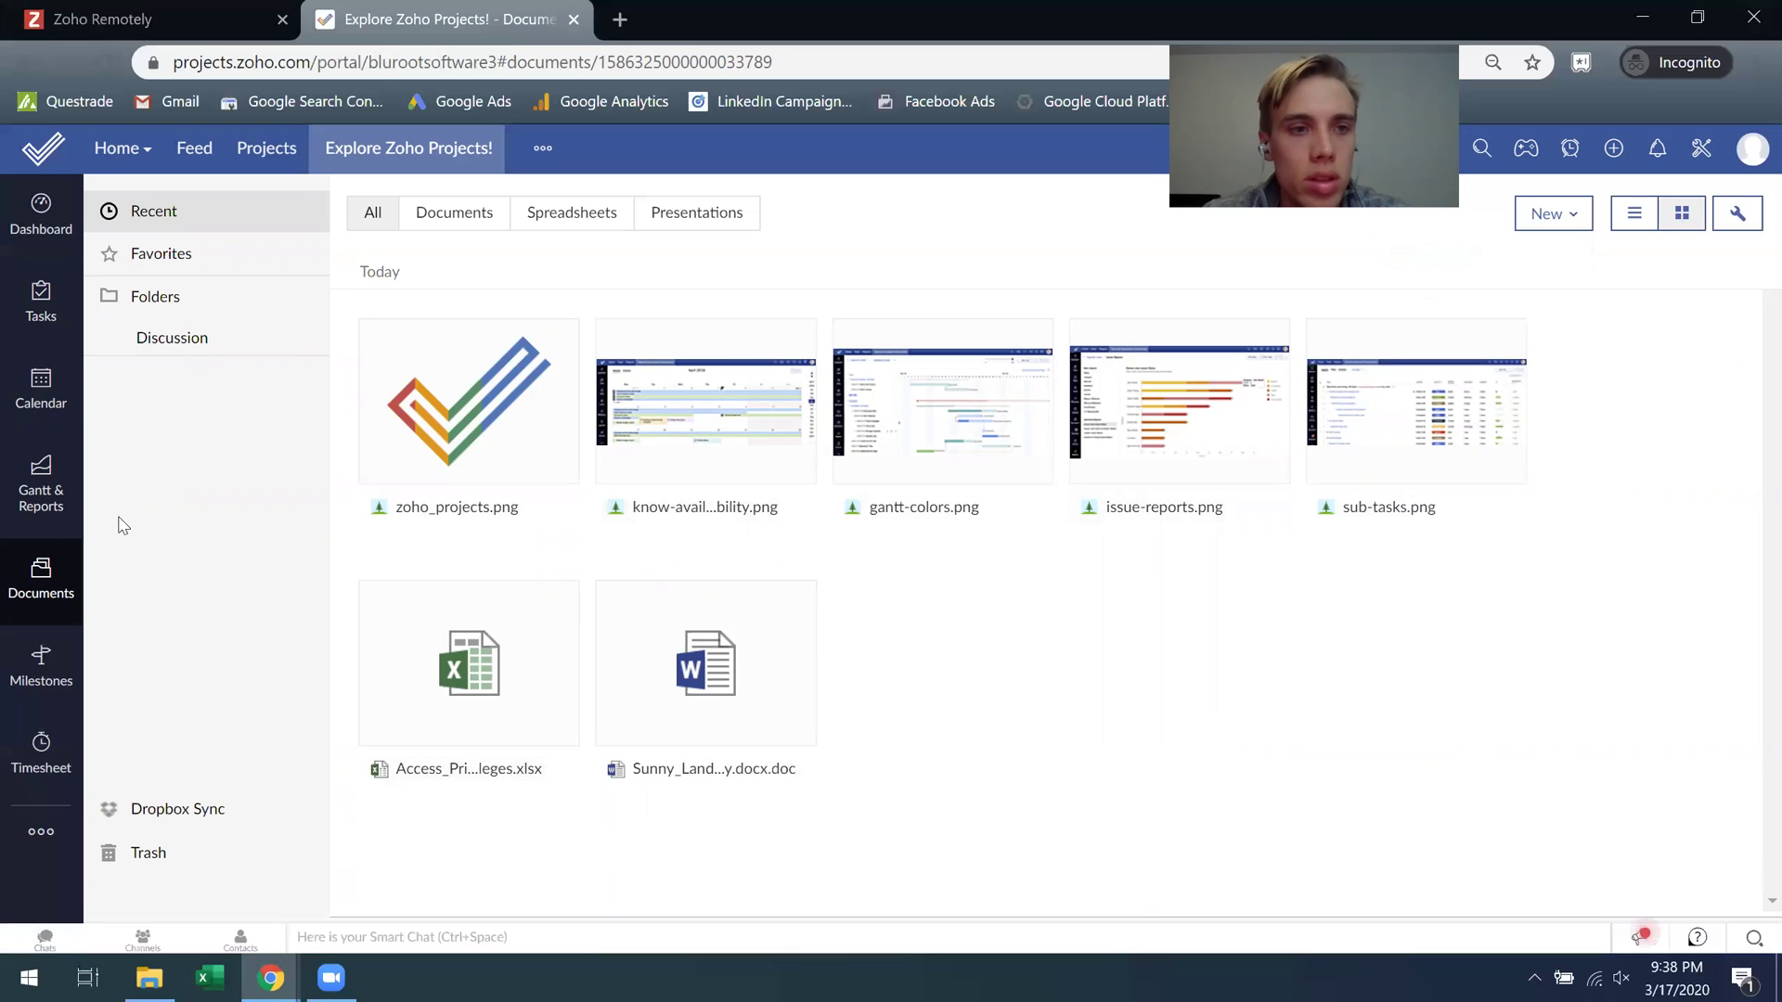
{"action": "left_click", "coordinate": [44, 667]}
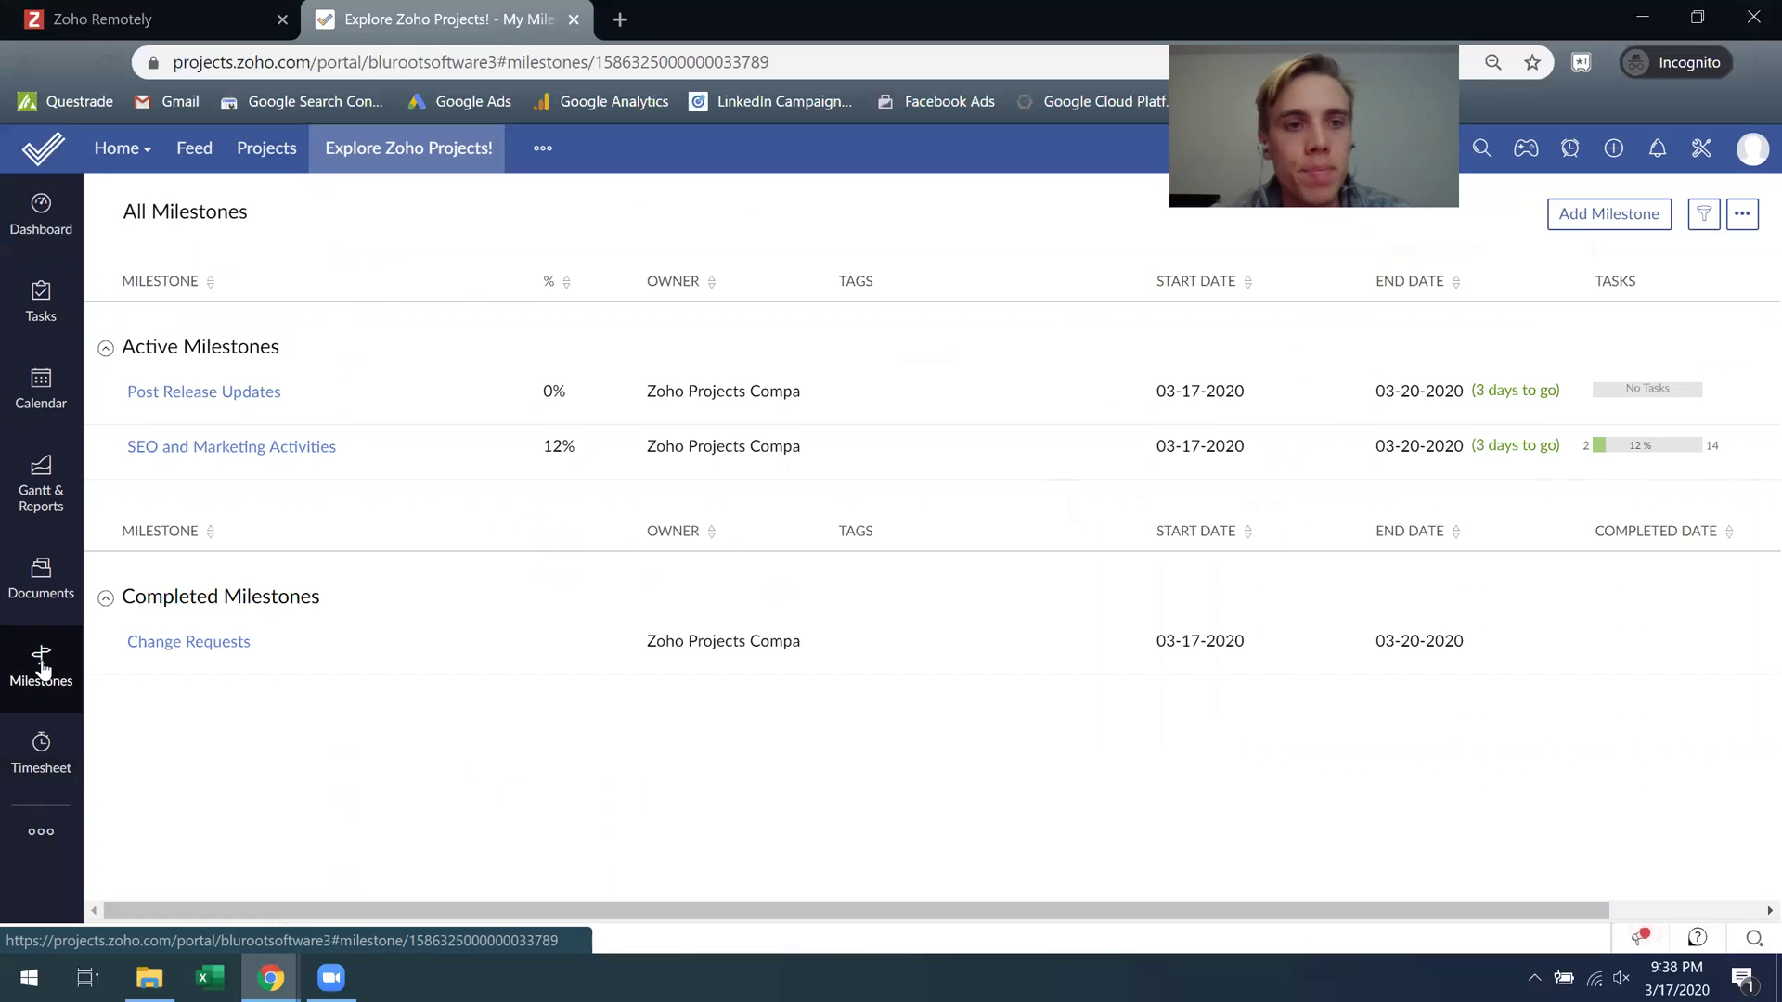
View the SEO and Marketing Activities milestone's task lists and days-to-go note, then return to all milestones.
{"action": "left_click", "coordinate": [193, 451]}
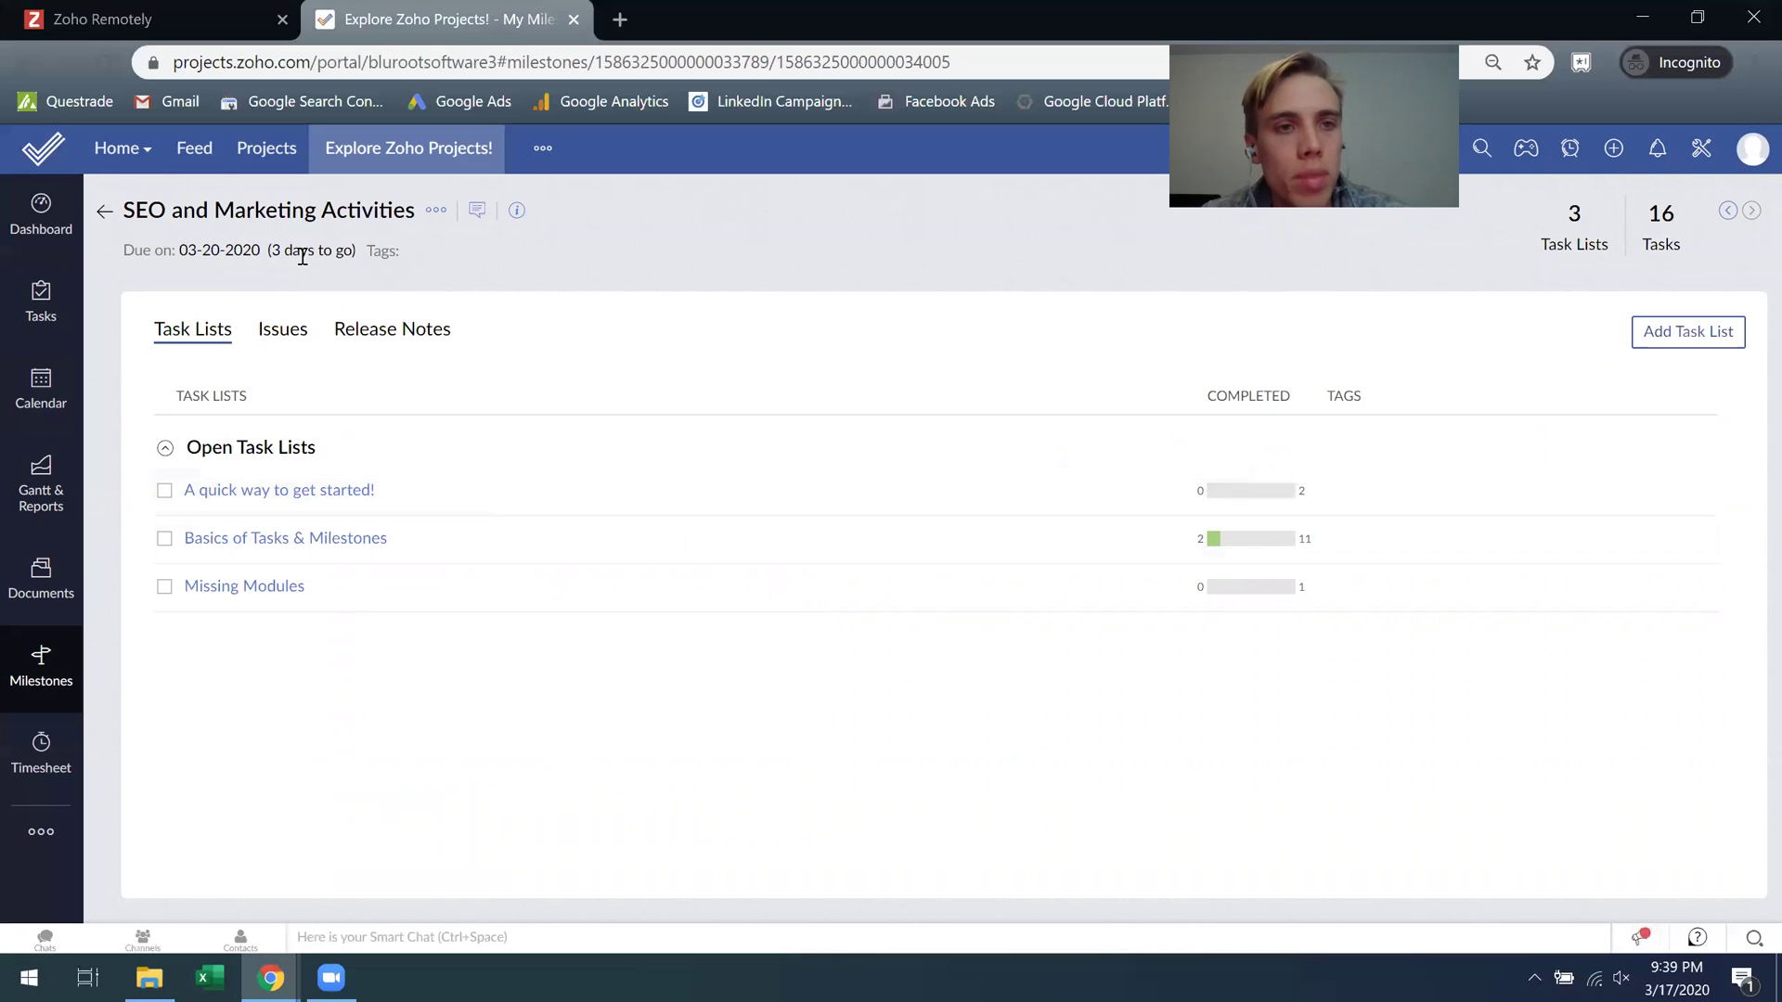
{"action": "left_click_drag", "start_coordinate": [279, 249], "coordinate": [318, 249]}
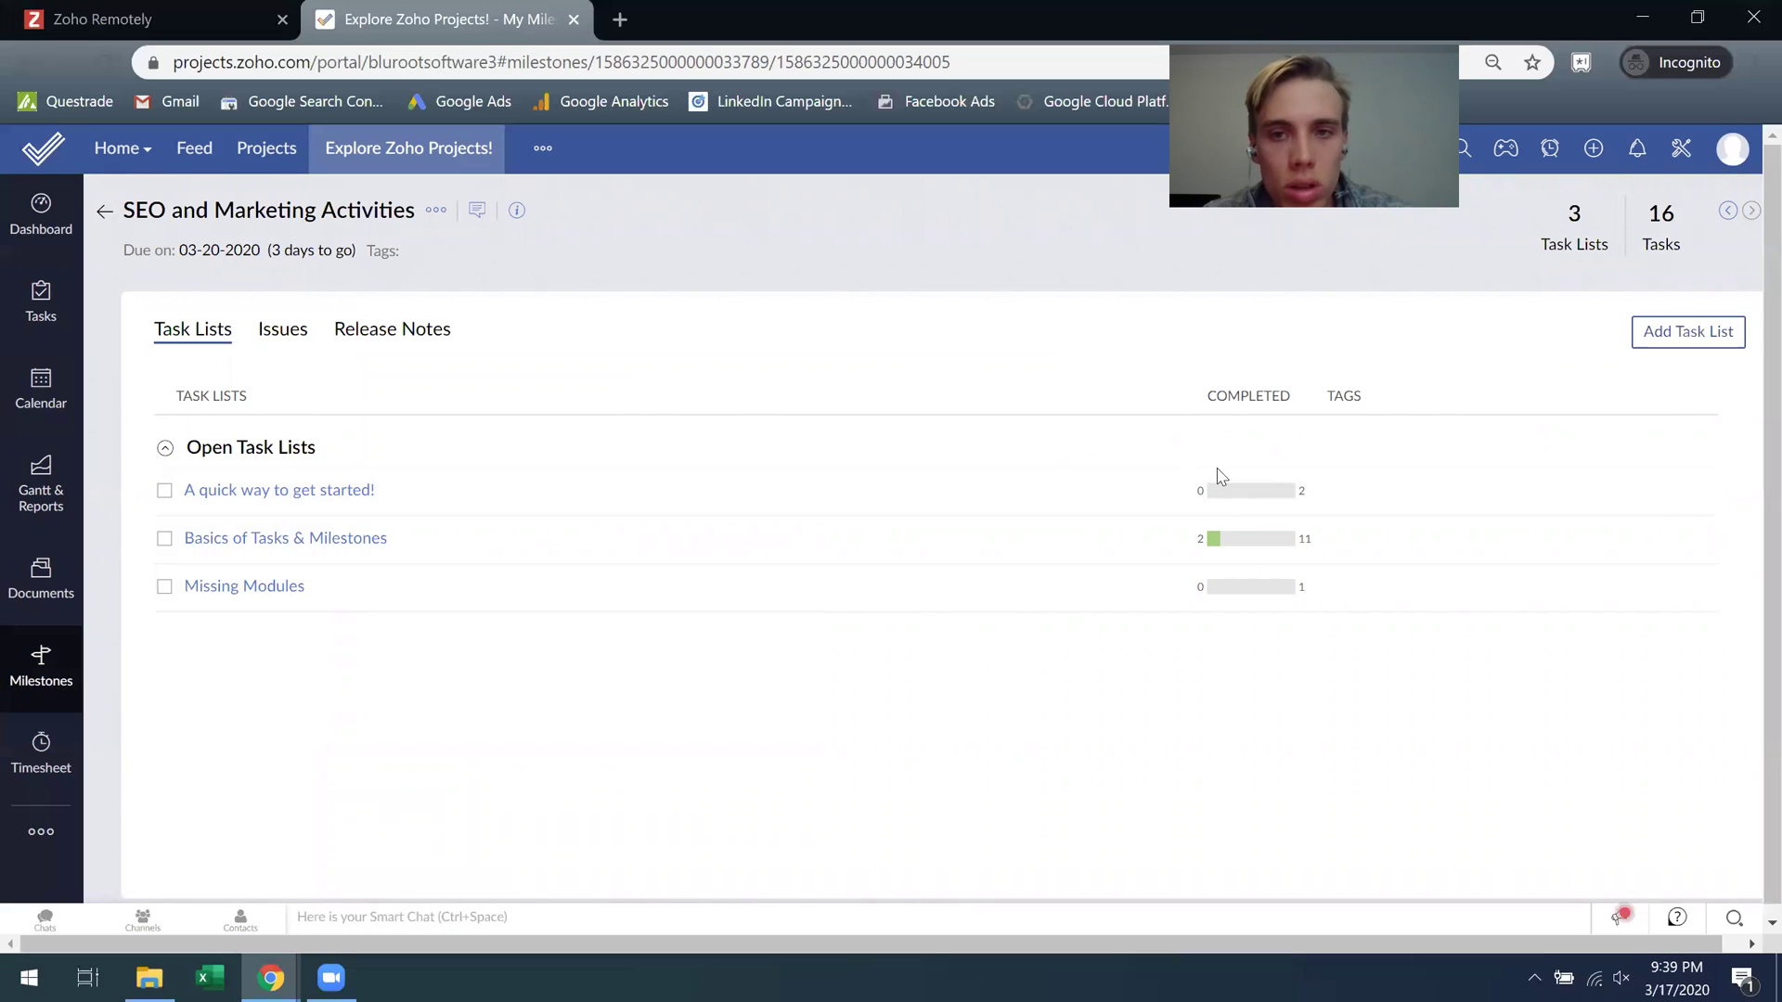
{"action": "left_click", "coordinate": [103, 212]}
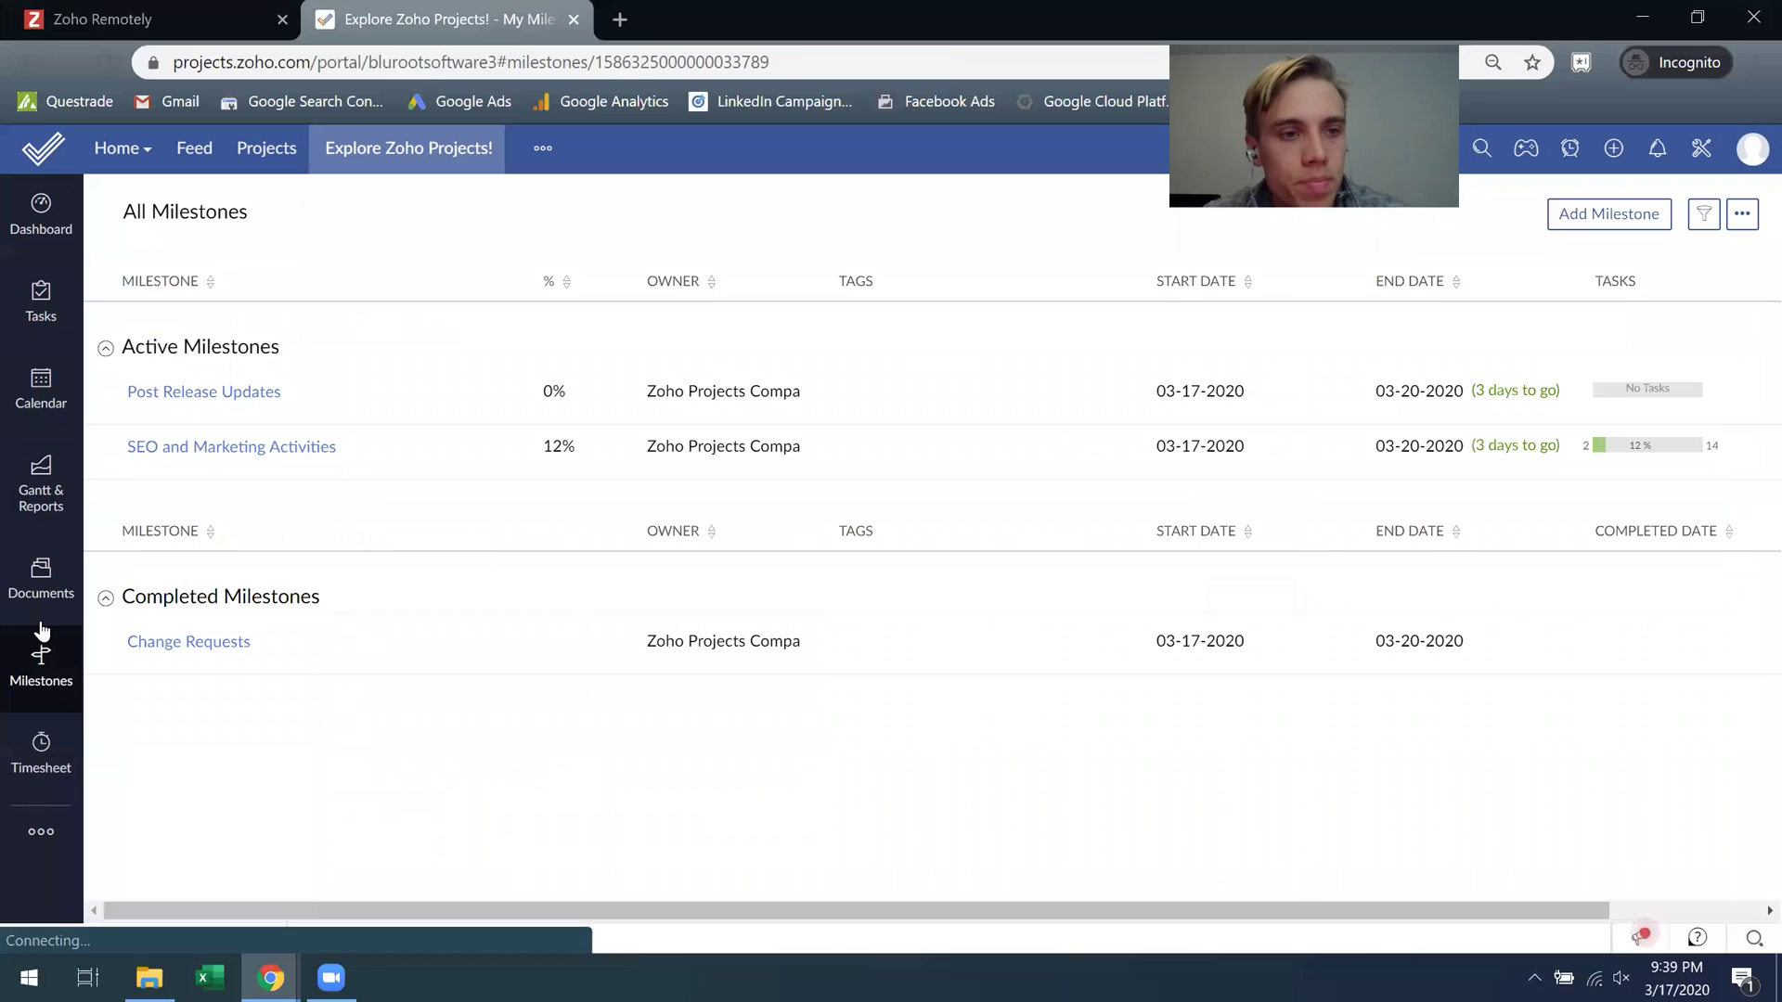
Check the timesheet's 4 billable hours grouped by date, then open the Issues list from the extra modules.
{"action": "left_click", "coordinate": [41, 742]}
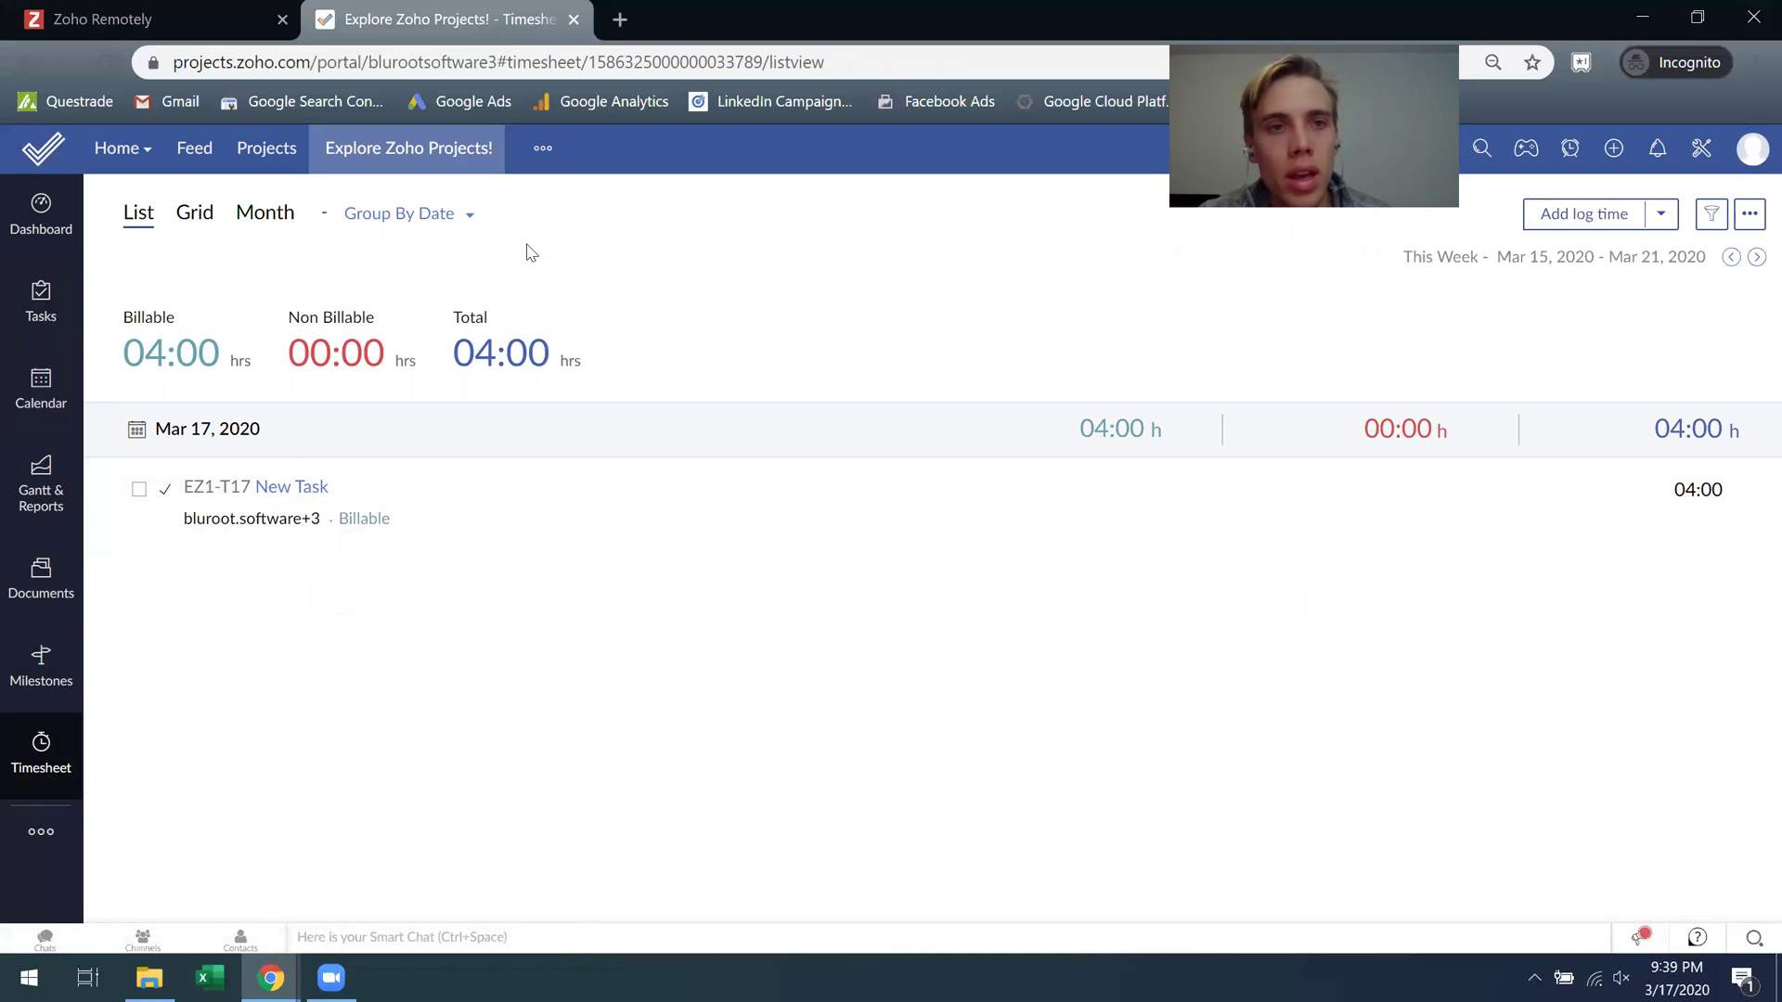
{"action": "left_click", "coordinate": [469, 219]}
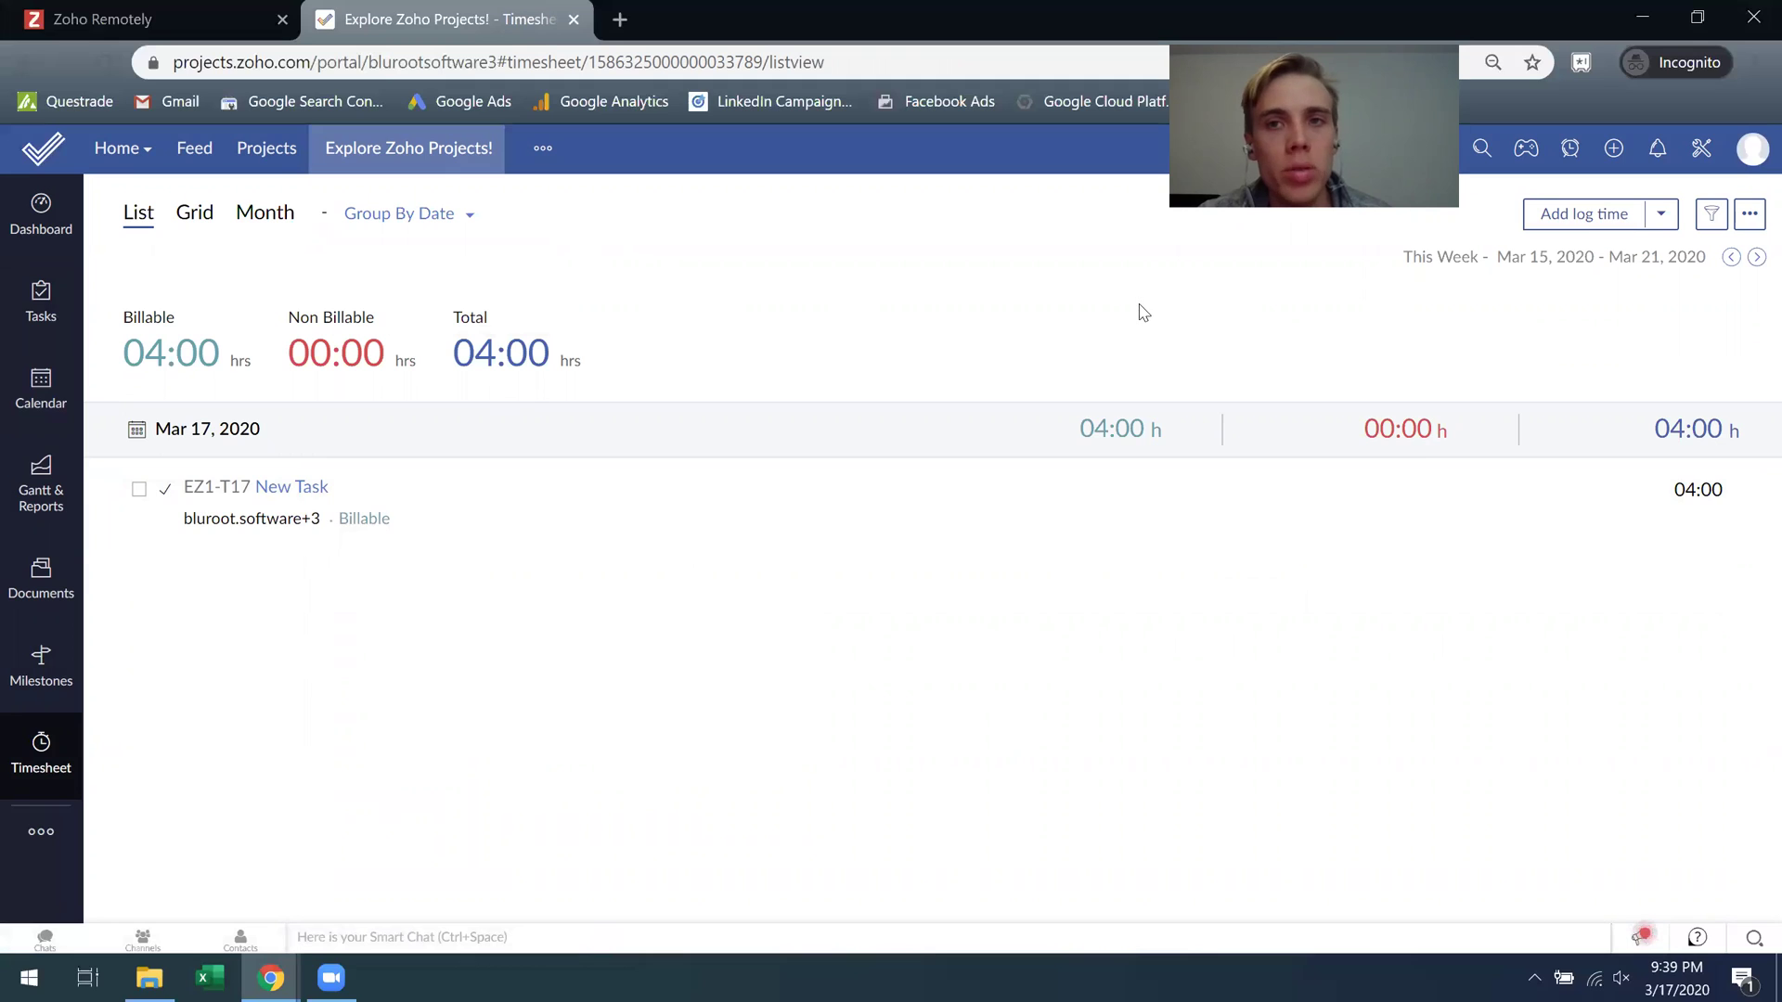
{"action": "left_click", "coordinate": [52, 843]}
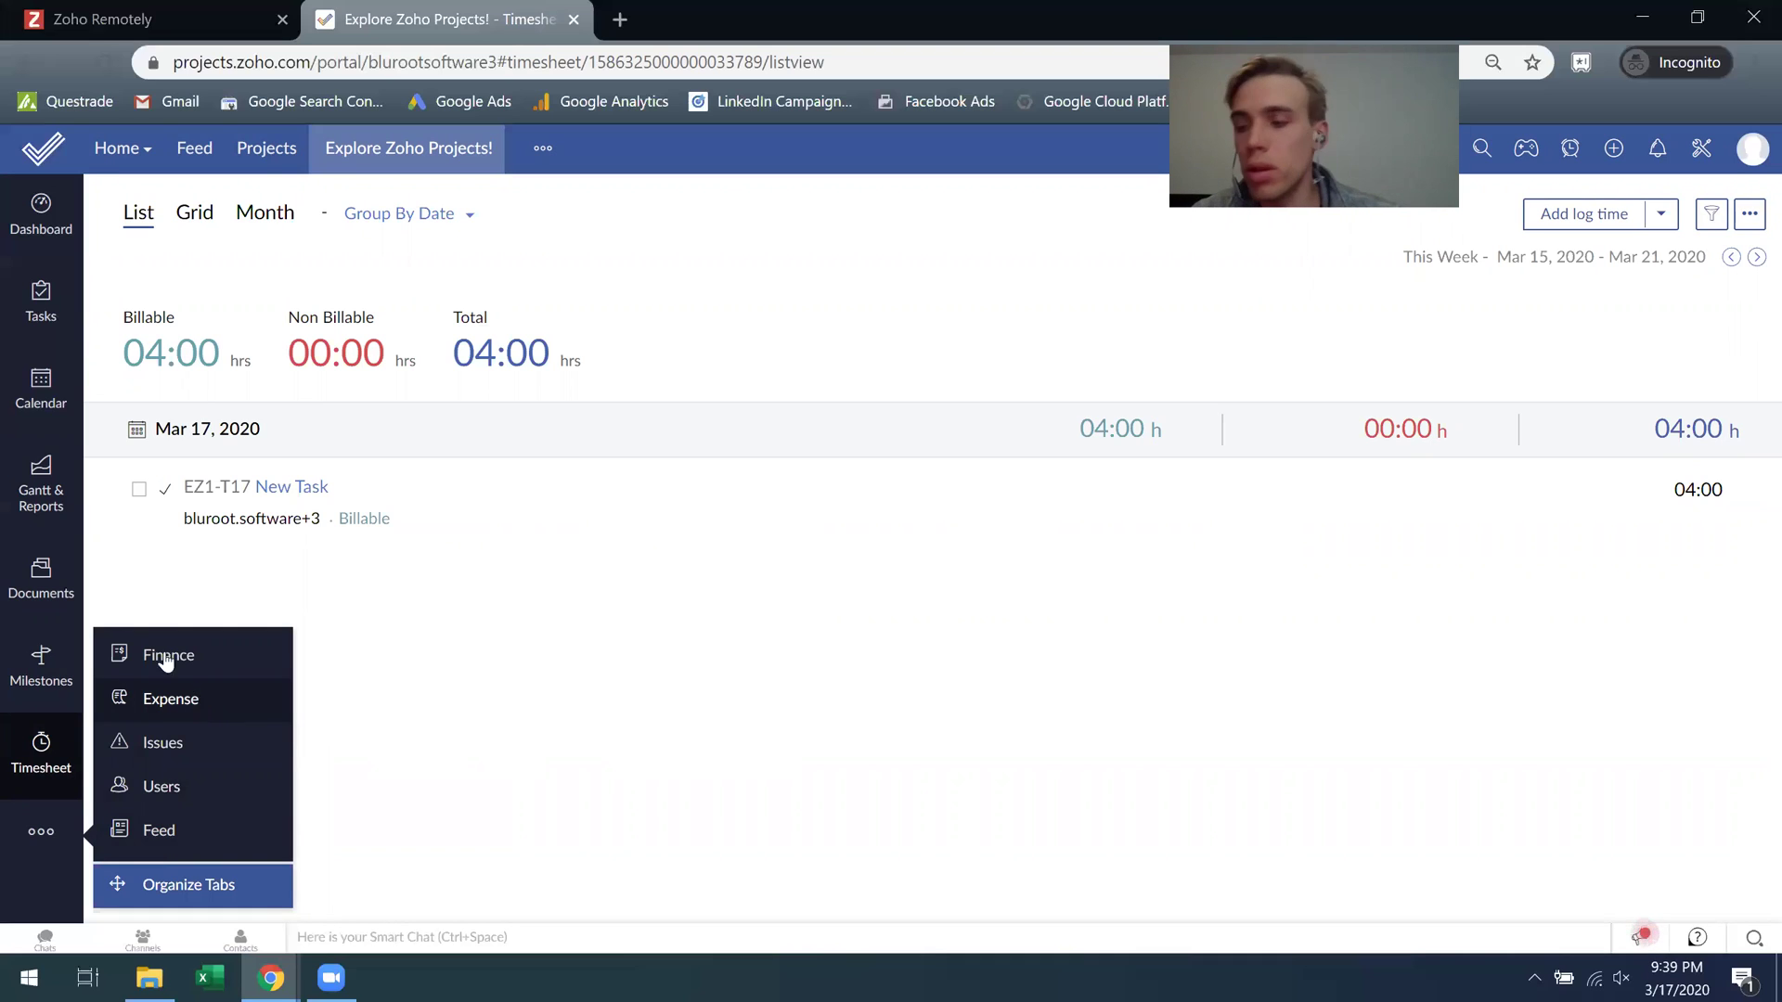
{"action": "left_click", "coordinate": [193, 742]}
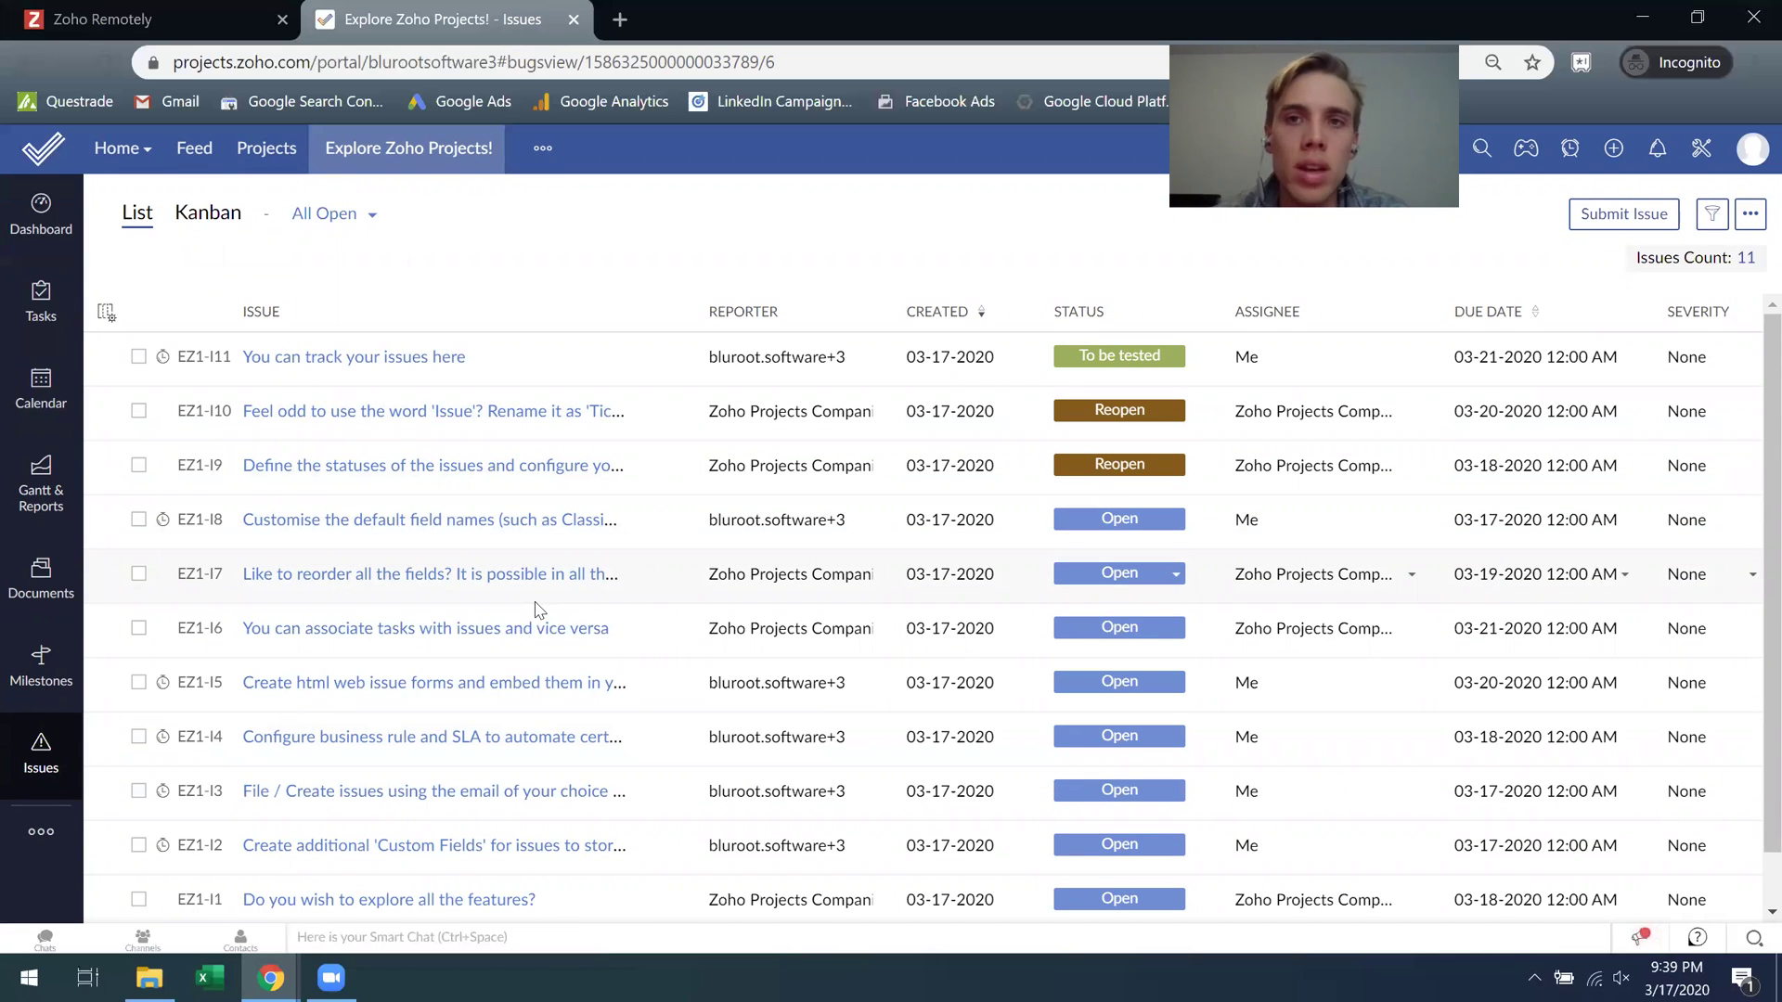
Inspect the issue 'You can track your issues here', close it, and go to All projects.
{"action": "left_click", "coordinate": [336, 359]}
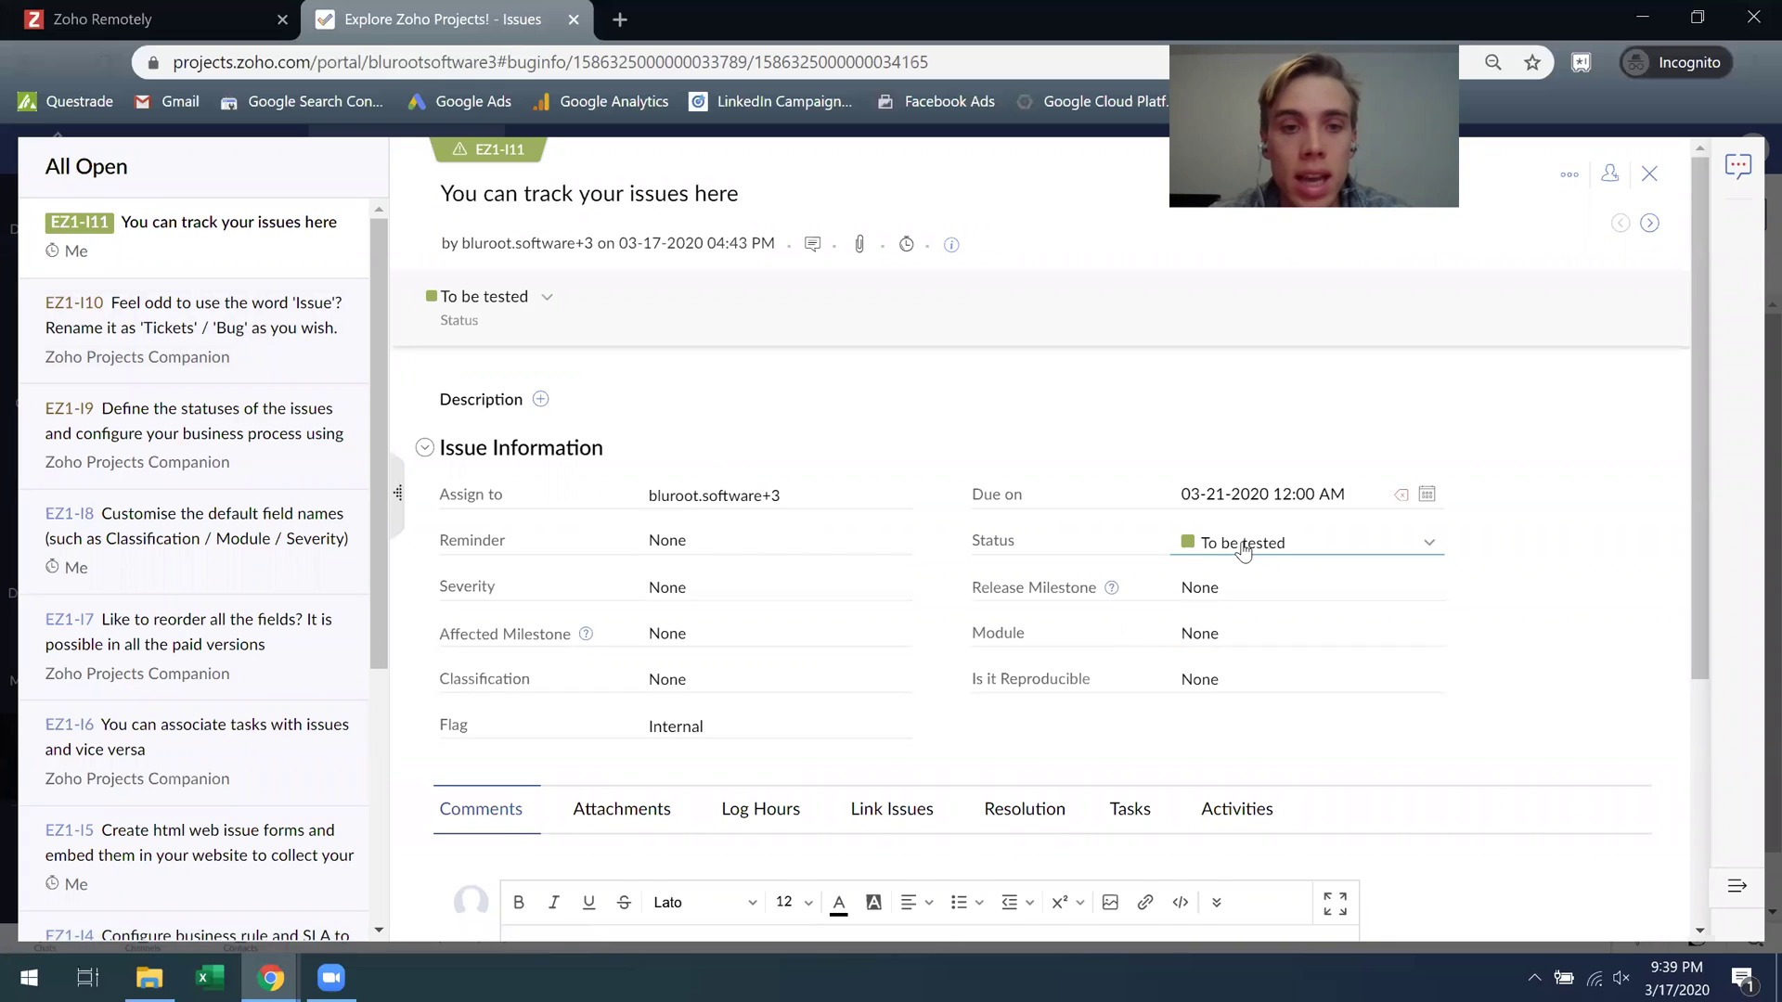
{"action": "scroll", "coordinate": [670, 731], "scroll_direction": "down", "scroll_amount": 3}
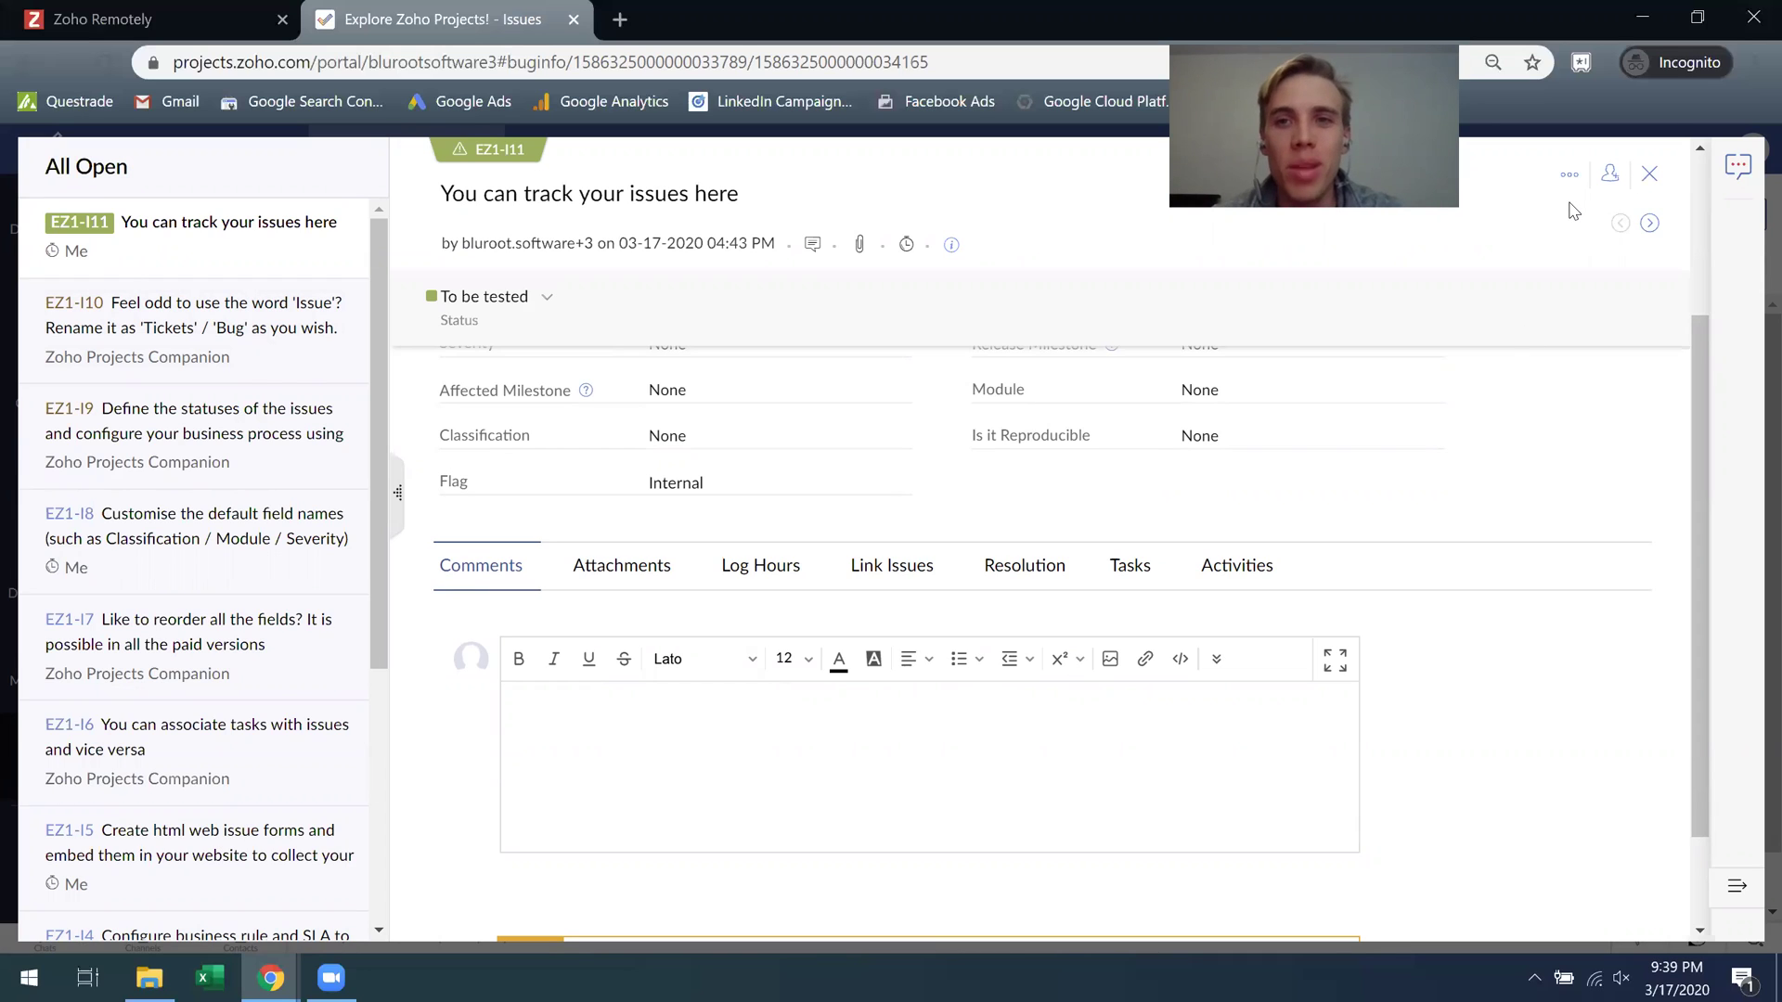
{"action": "left_click", "coordinate": [1649, 177]}
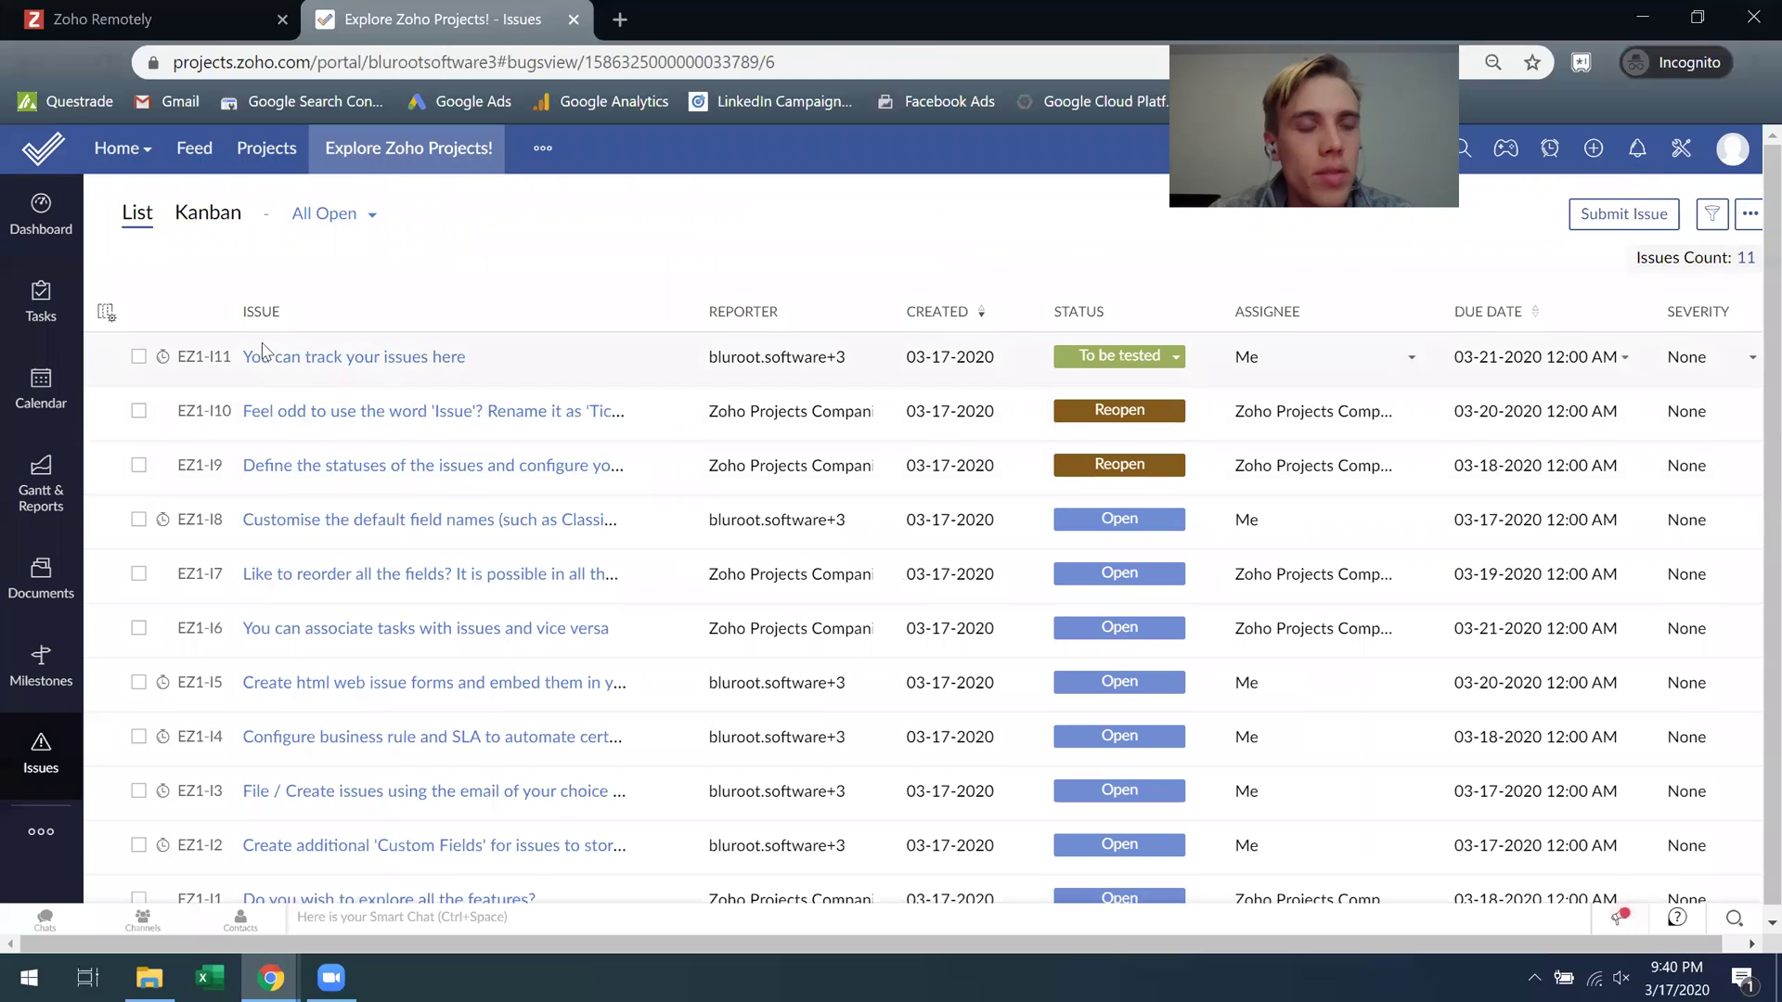
{"action": "left_click", "coordinate": [280, 151]}
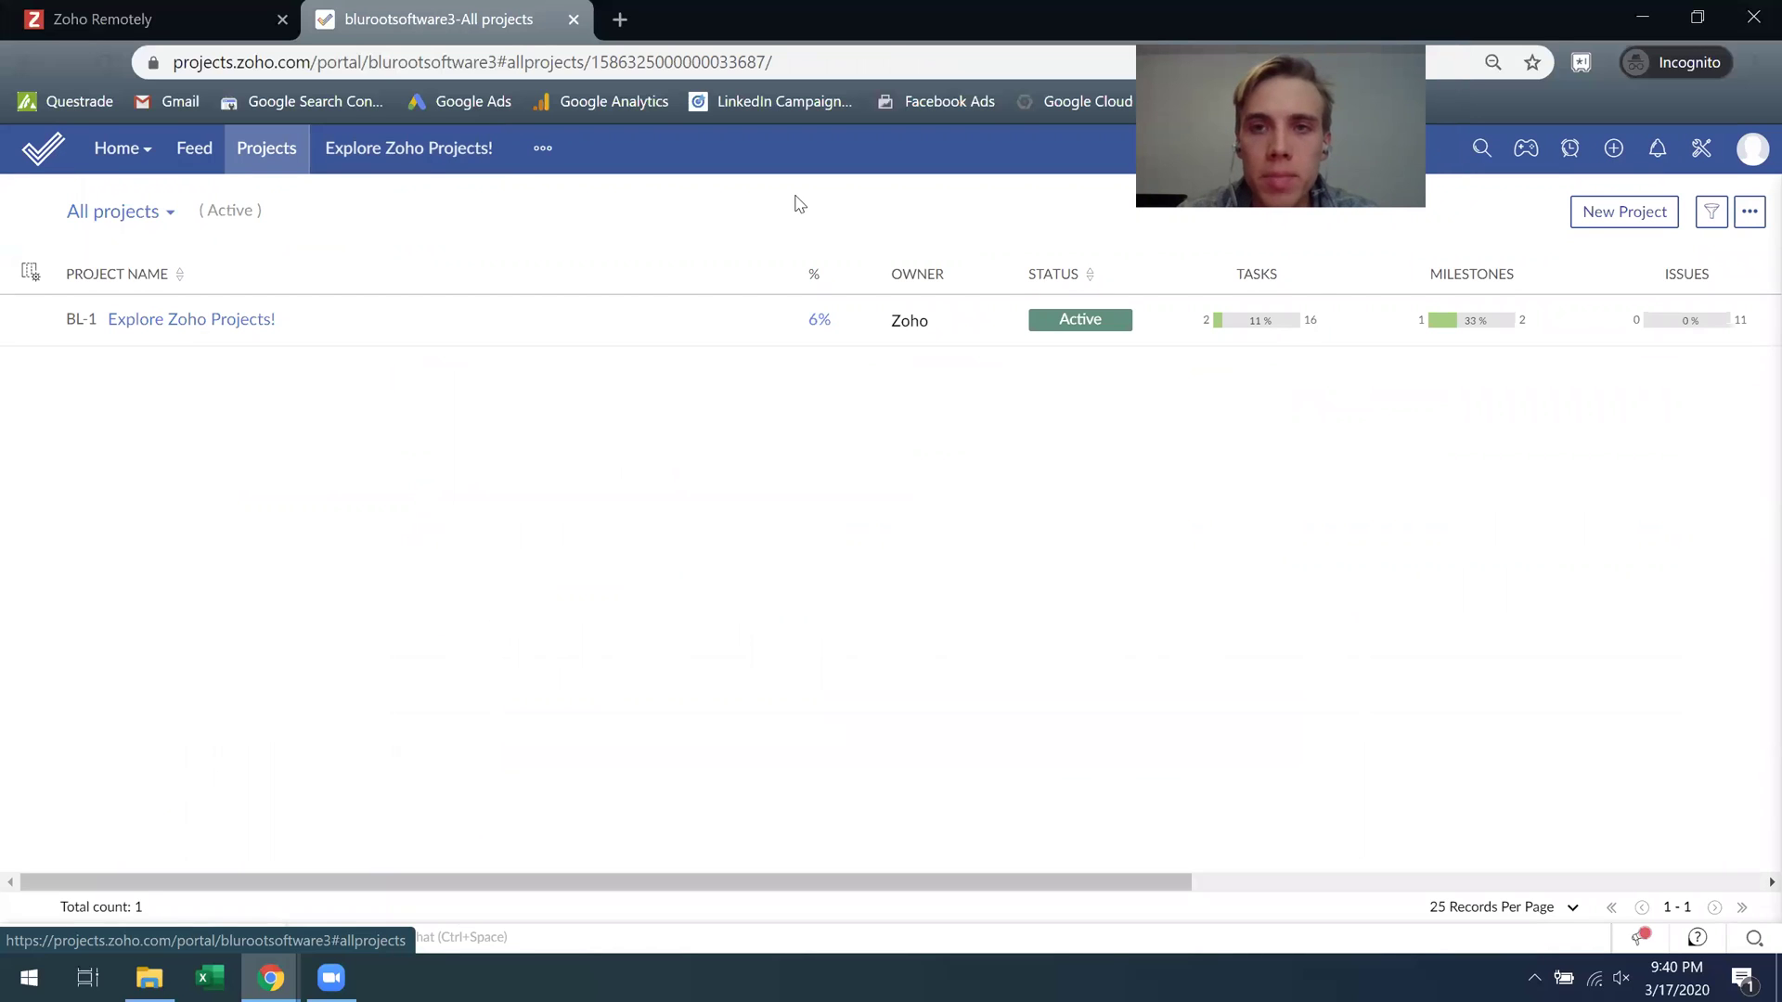
Start a project titled 'New Project', dated 03-17-2020 to 03-17-2021, overview 'This is a new project'.
{"action": "left_click", "coordinate": [1572, 216]}
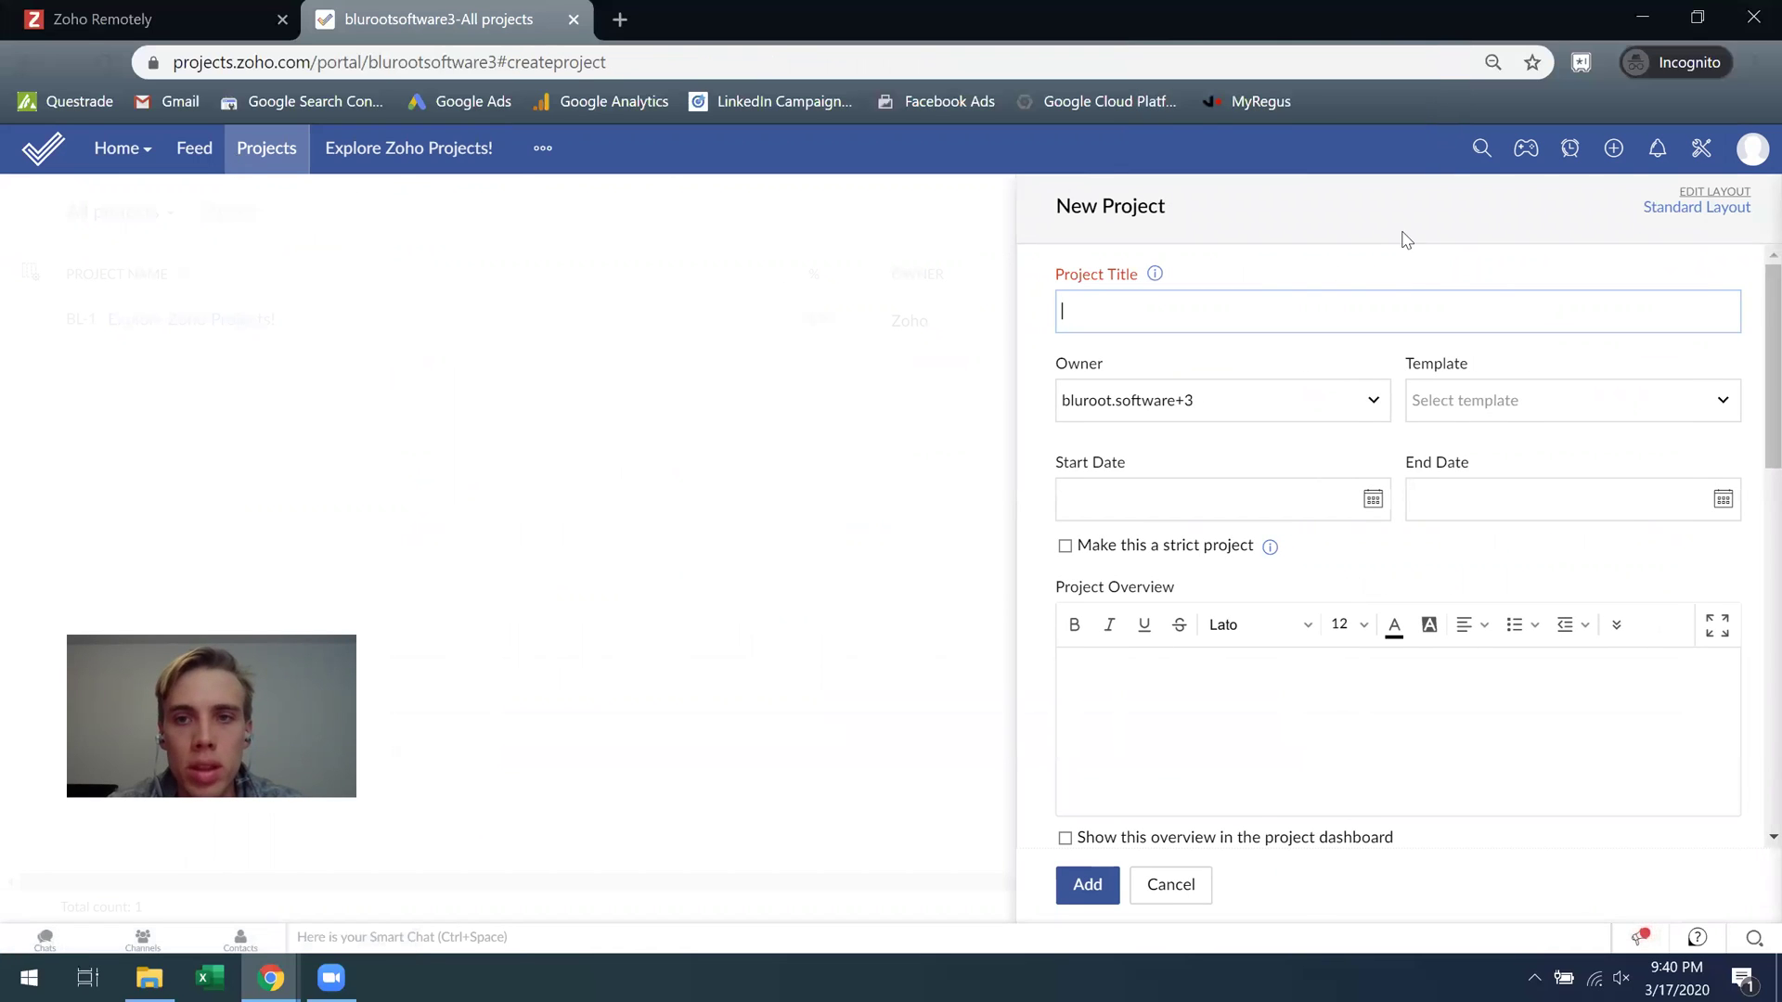
{"action": "type", "text": "New P"}
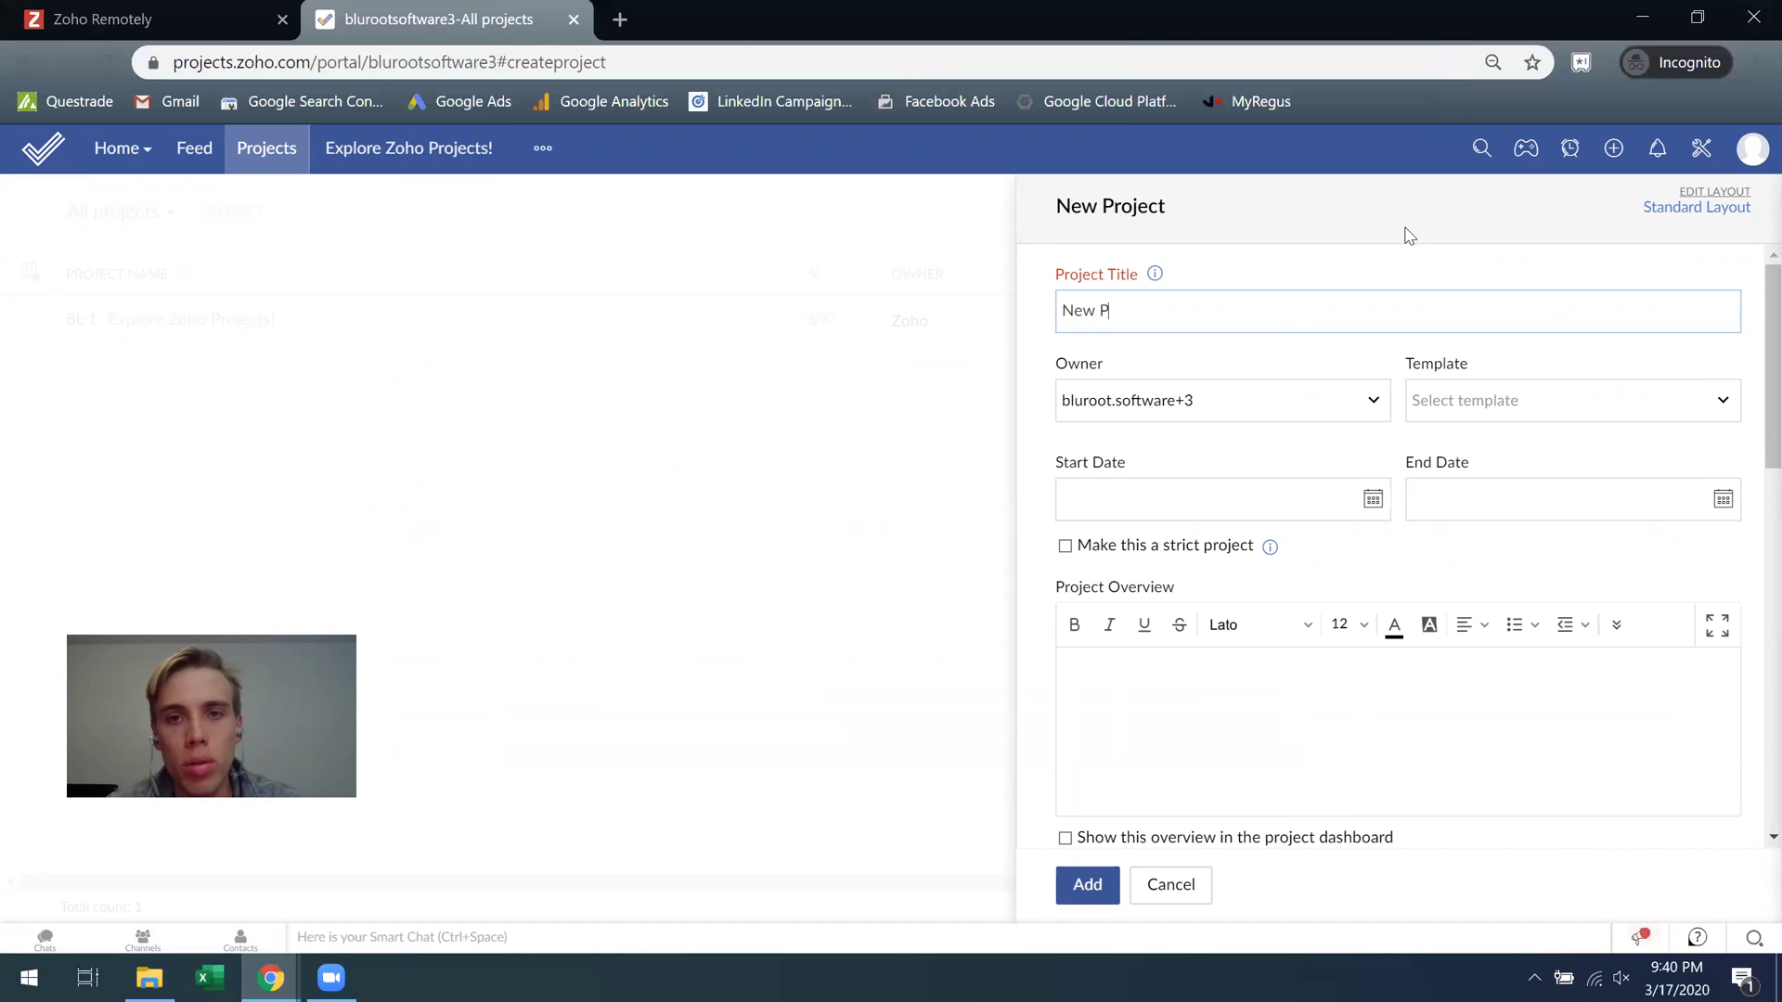
{"action": "type", "text": "roject"}
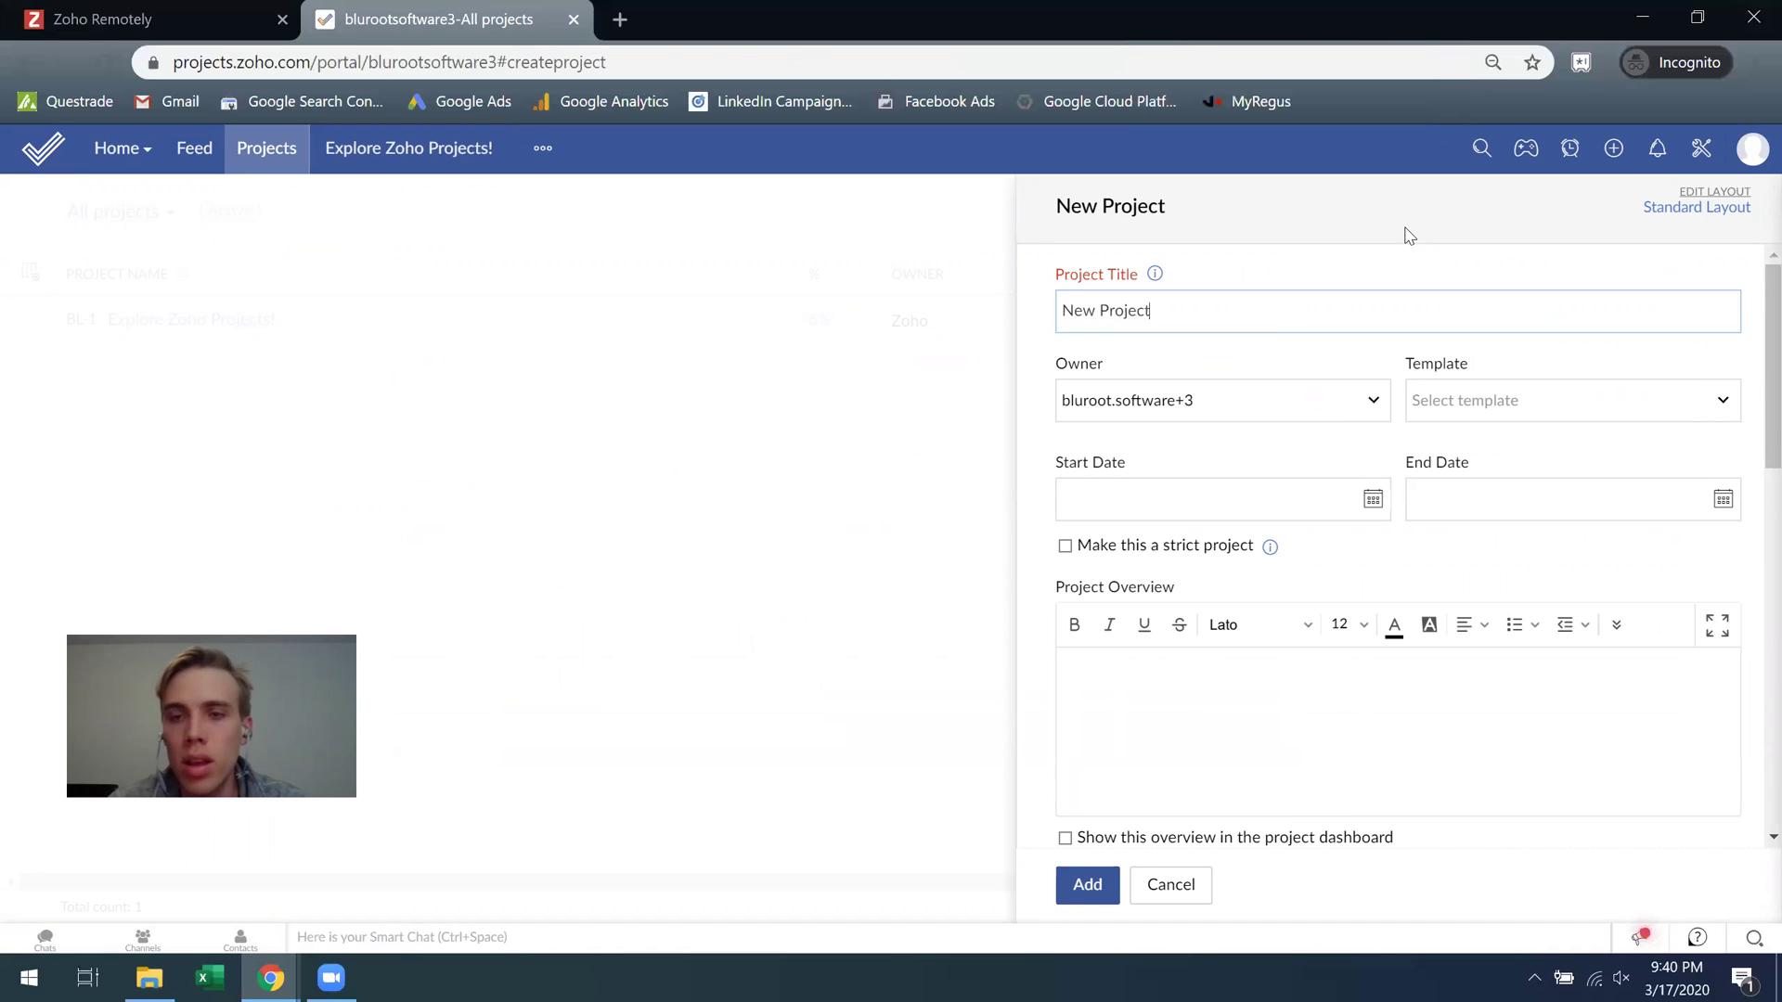
{"action": "left_click", "coordinate": [1273, 508]}
{"action": "left_click", "coordinate": [1164, 679]}
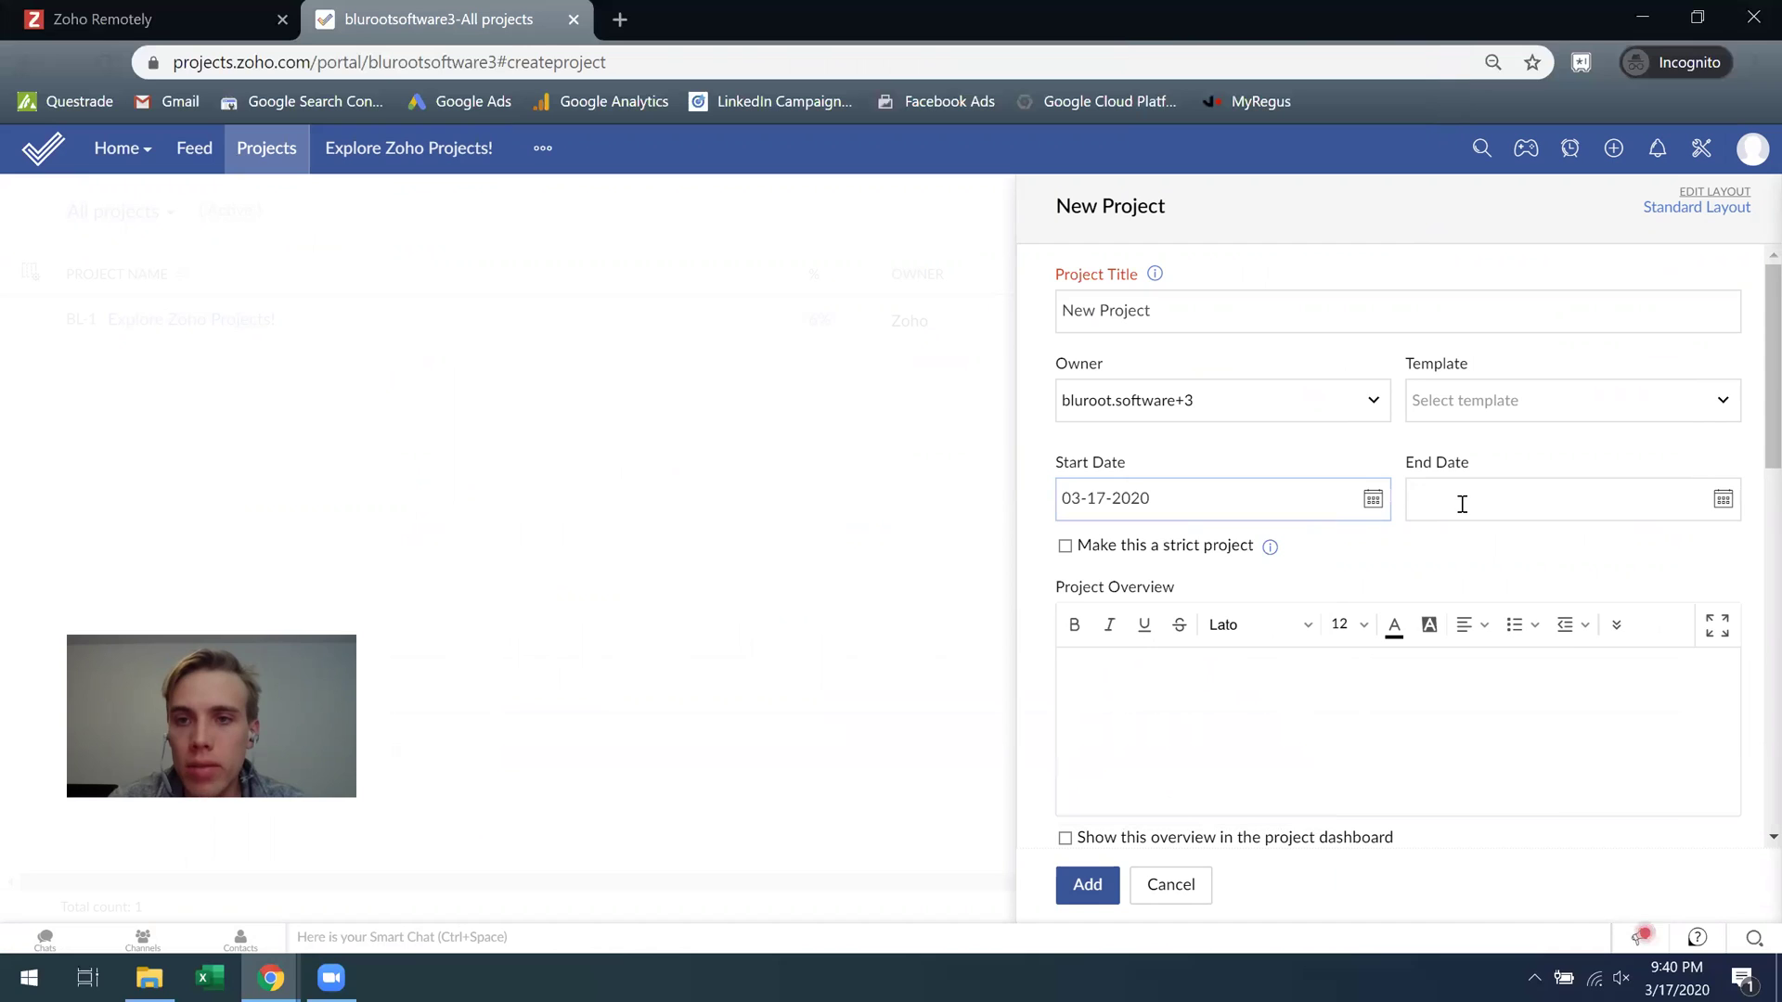
{"action": "left_click", "coordinate": [1461, 504]}
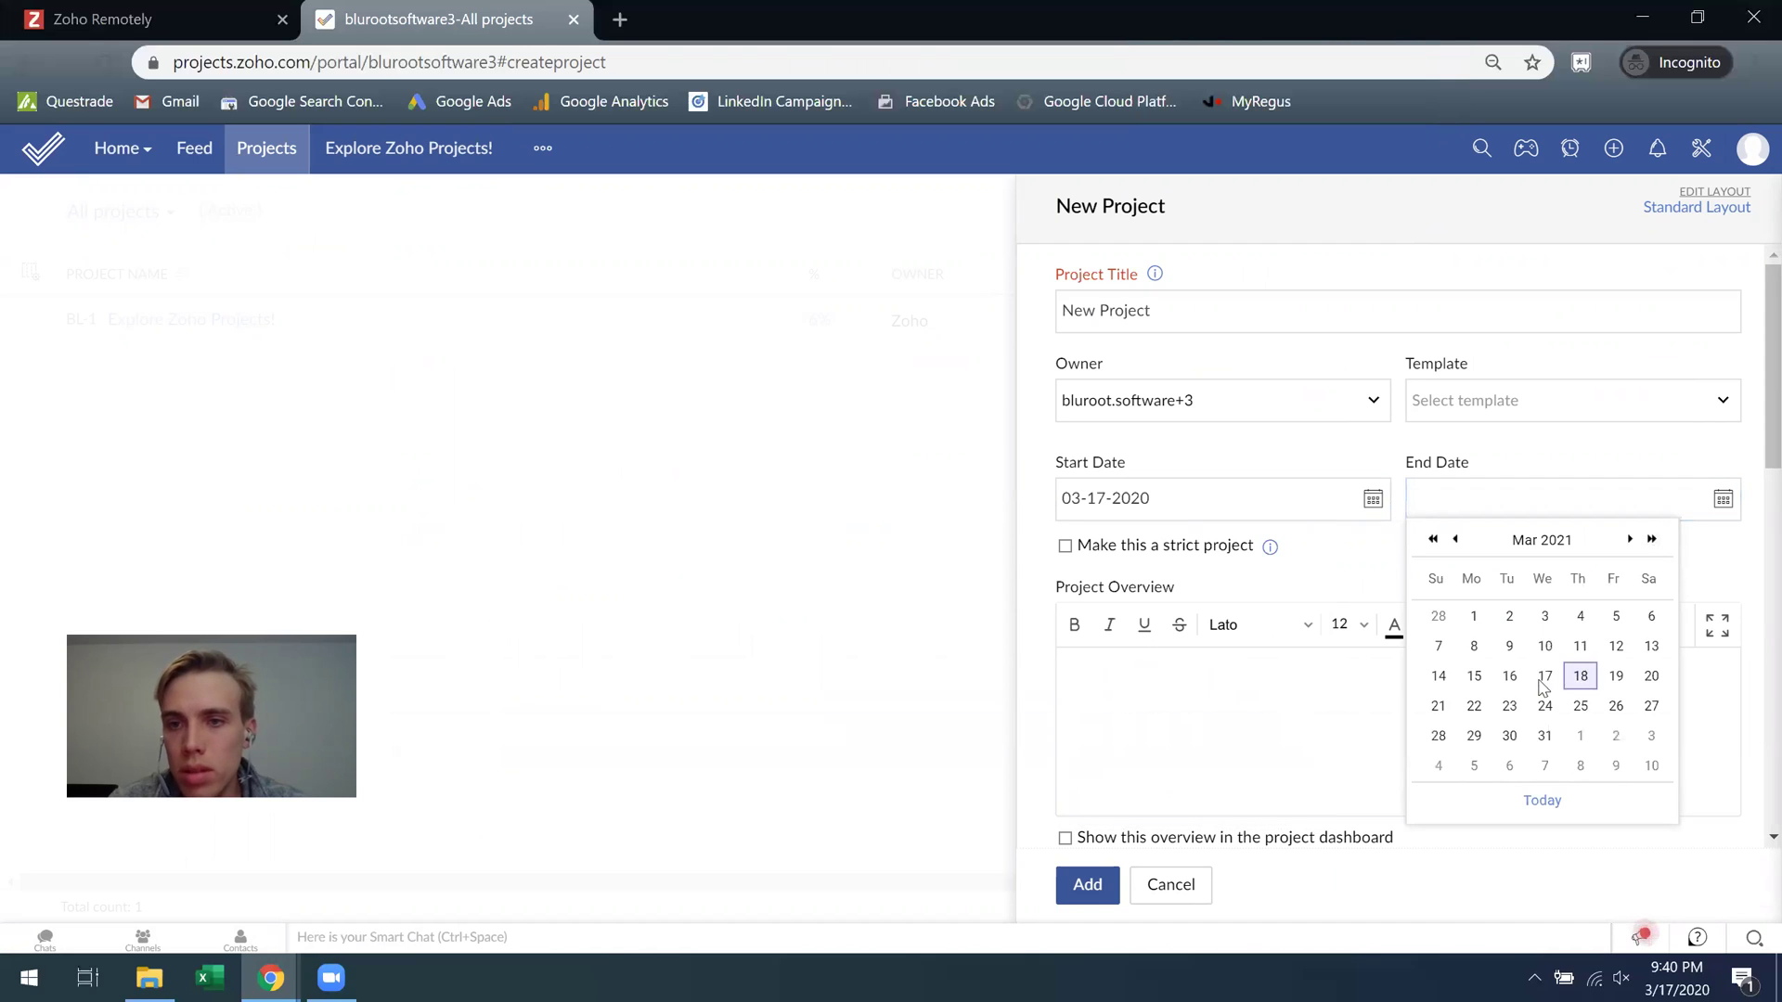
{"action": "left_click", "coordinate": [1544, 677]}
{"action": "type", "text": "Thi"}
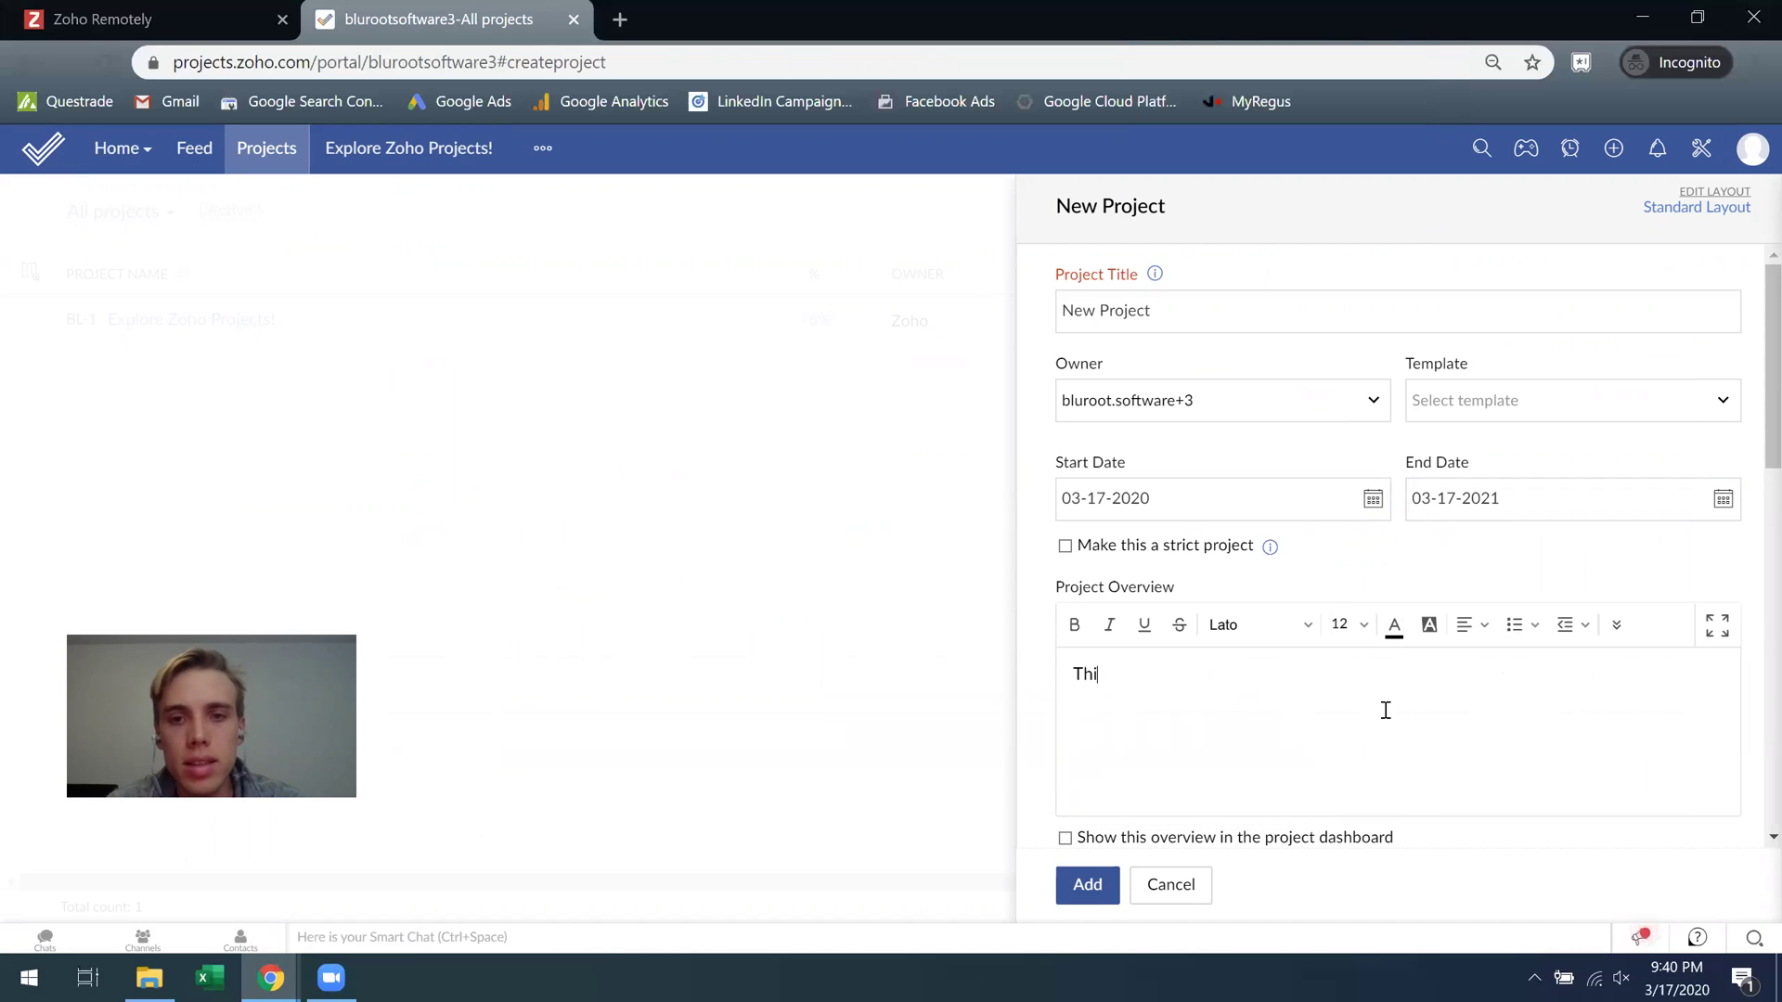
{"action": "type", "text": "s is a new project"}
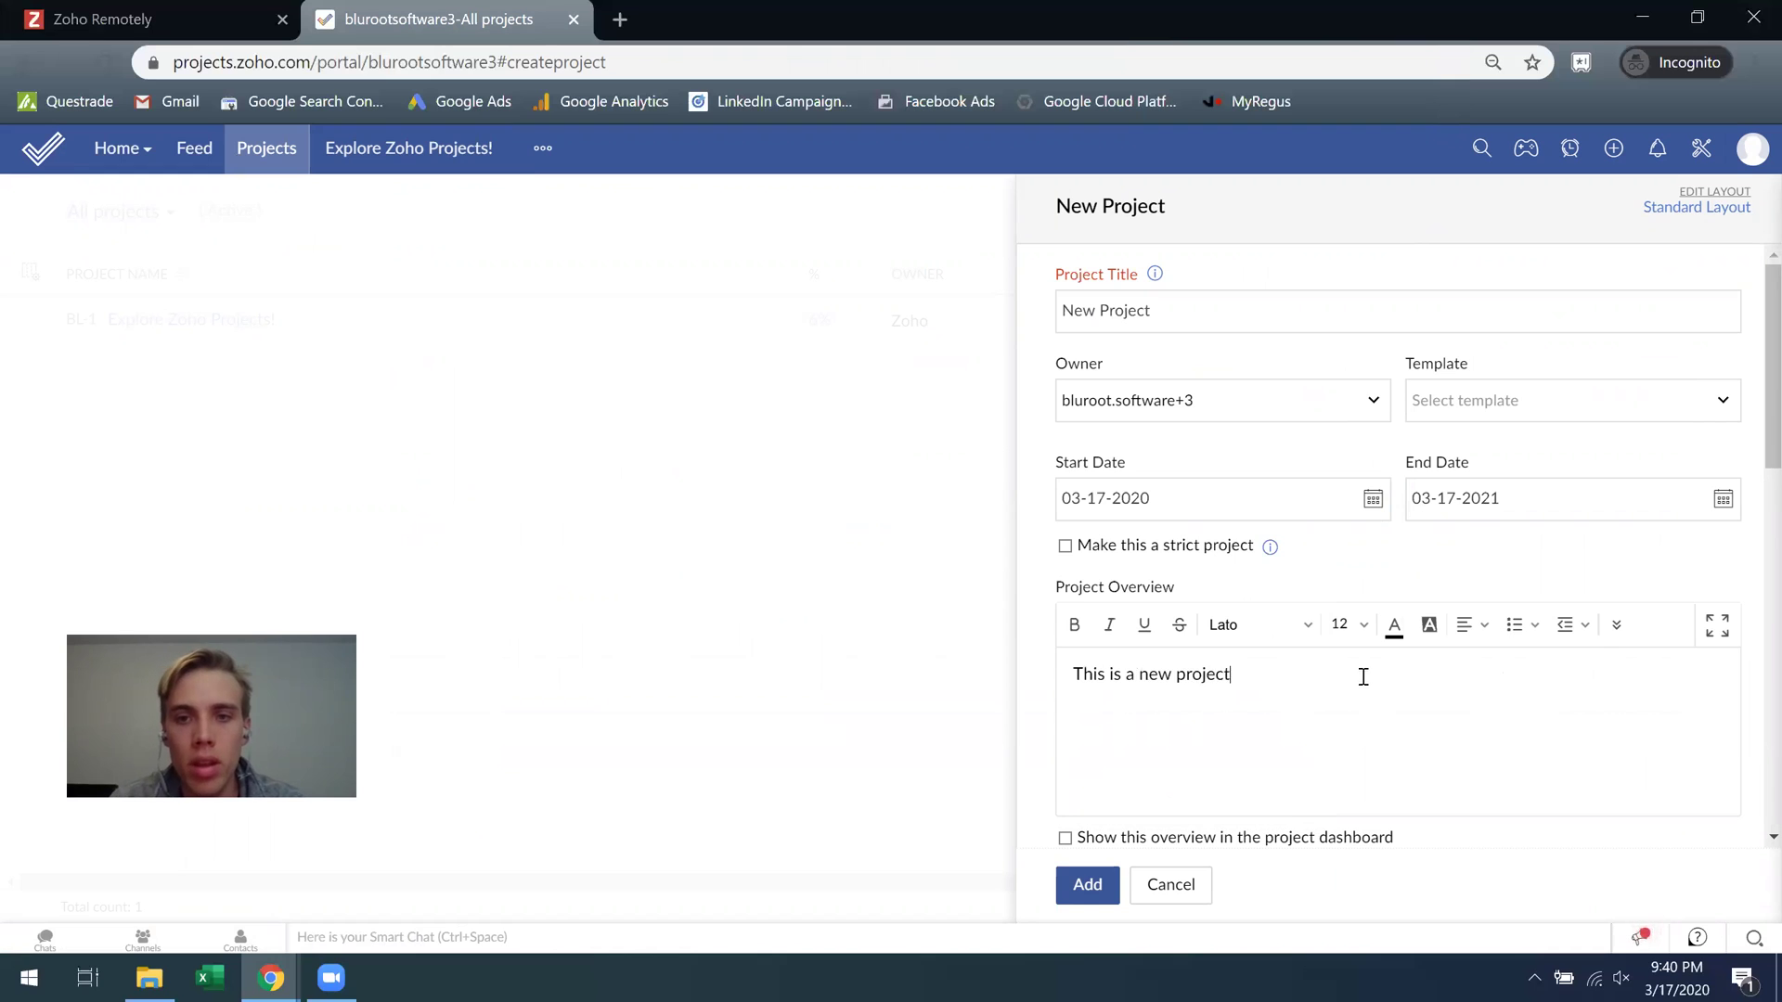
Enable Gantt & Reports, make the project Public, and add it.
{"action": "scroll", "coordinate": [1385, 710], "scroll_direction": "down", "scroll_amount": 5}
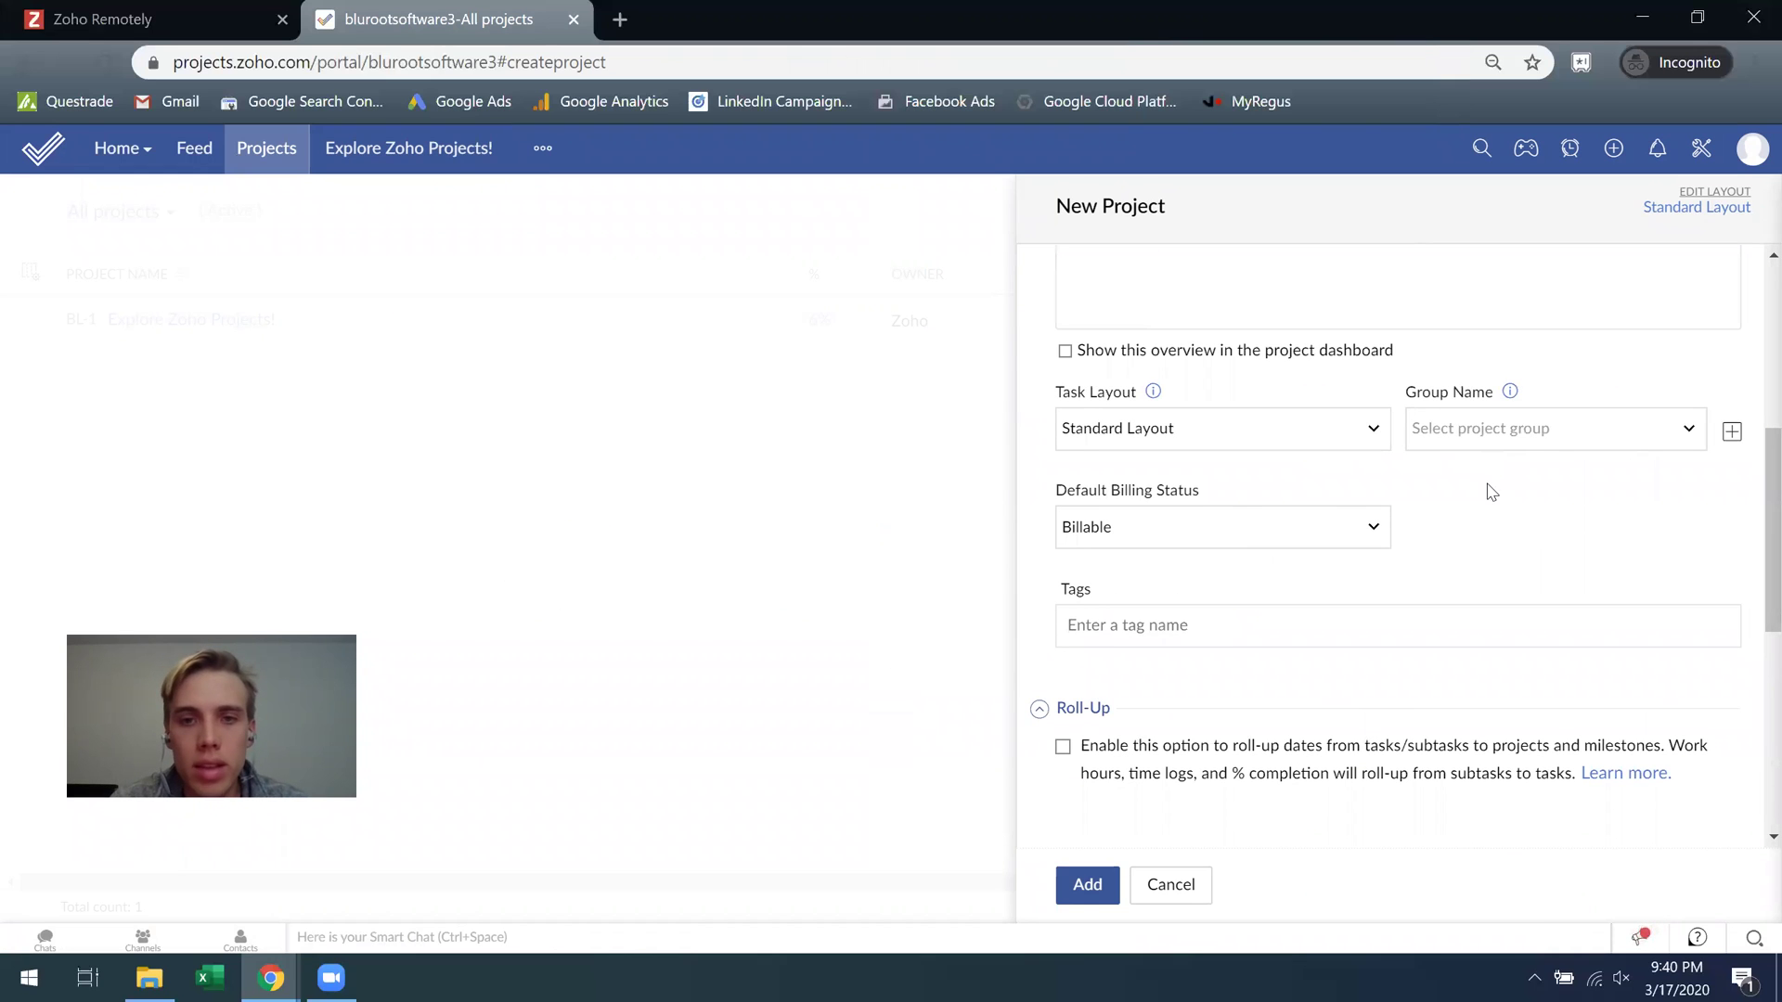
{"action": "scroll", "coordinate": [1459, 478], "scroll_direction": "down", "scroll_amount": 3}
{"action": "scroll", "coordinate": [1191, 605], "scroll_direction": "down", "scroll_amount": 1}
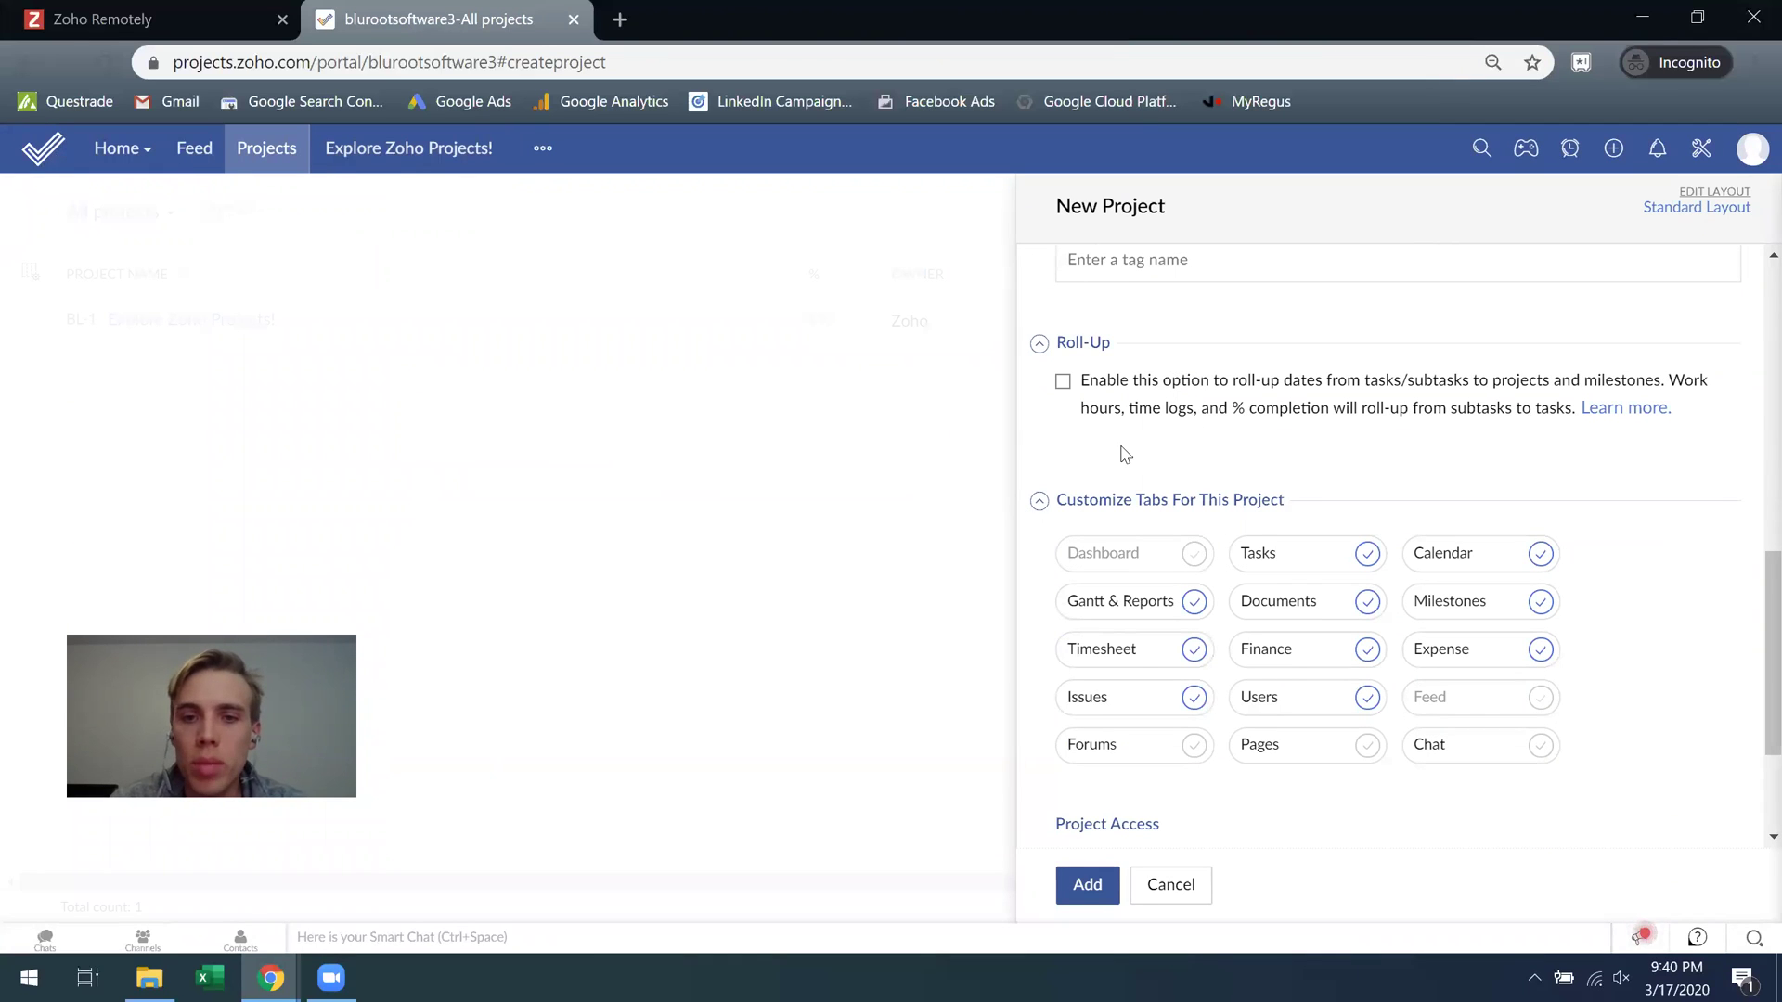
{"action": "scroll", "coordinate": [1206, 437], "scroll_direction": "down", "scroll_amount": 2}
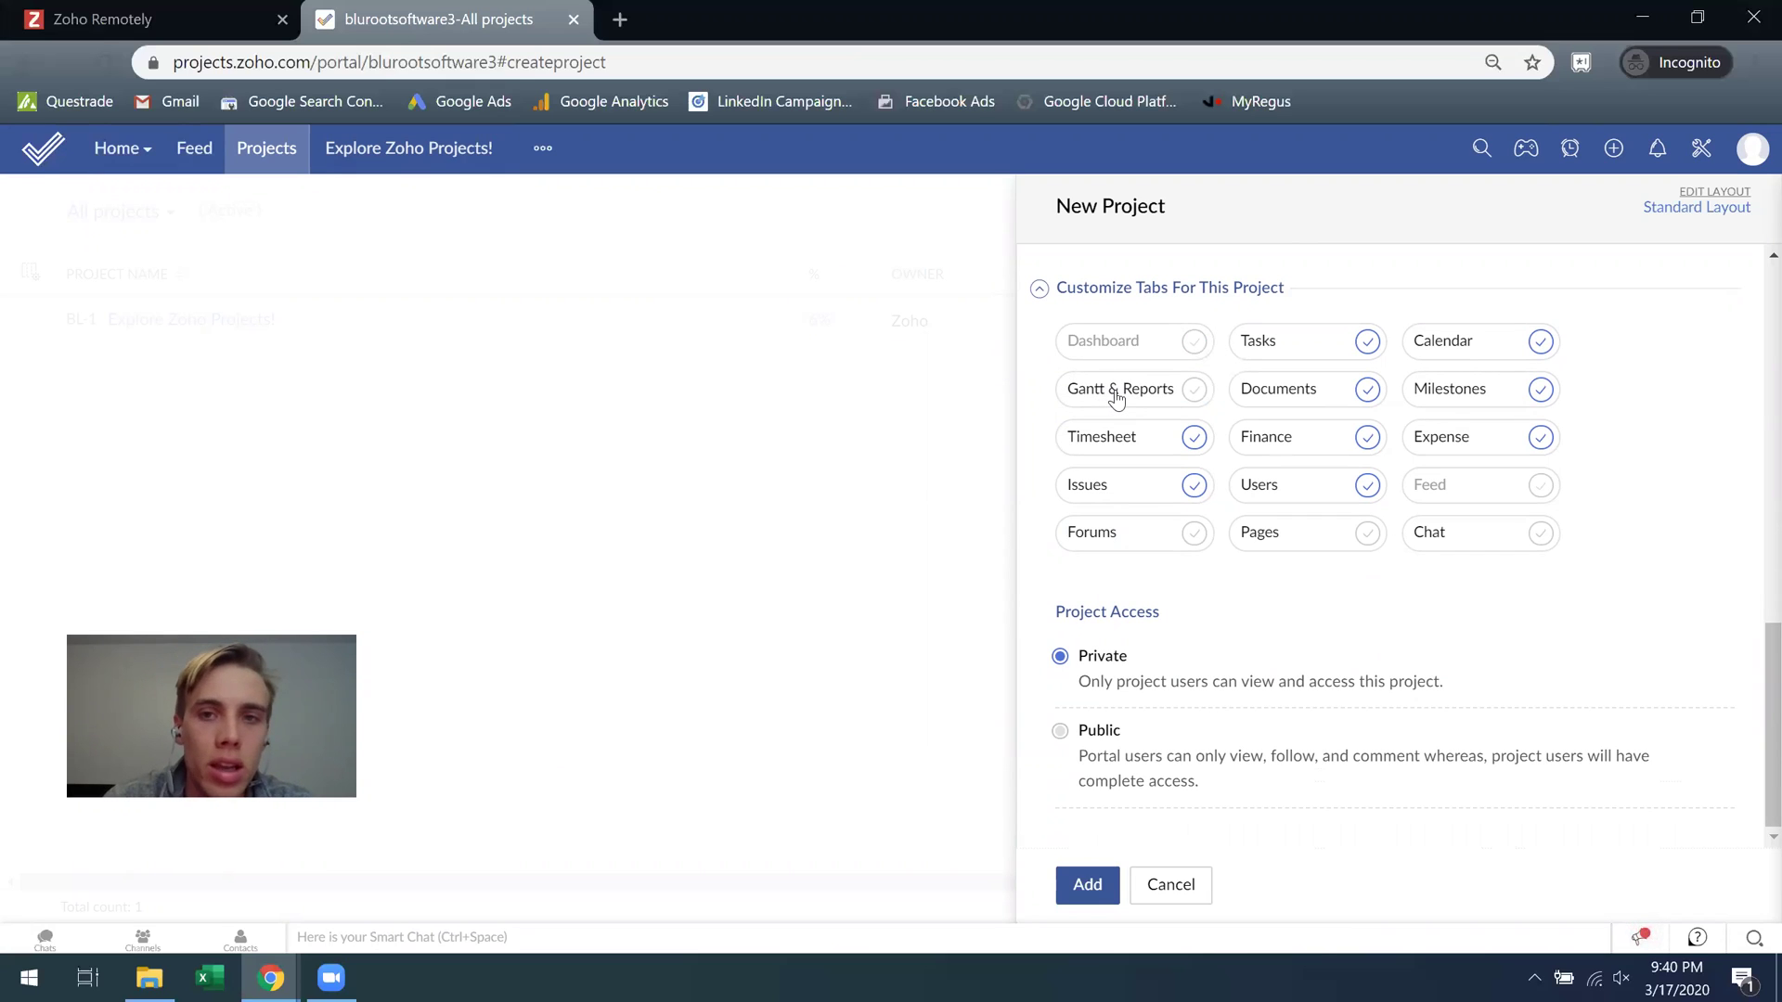
{"action": "left_click", "coordinate": [1147, 384]}
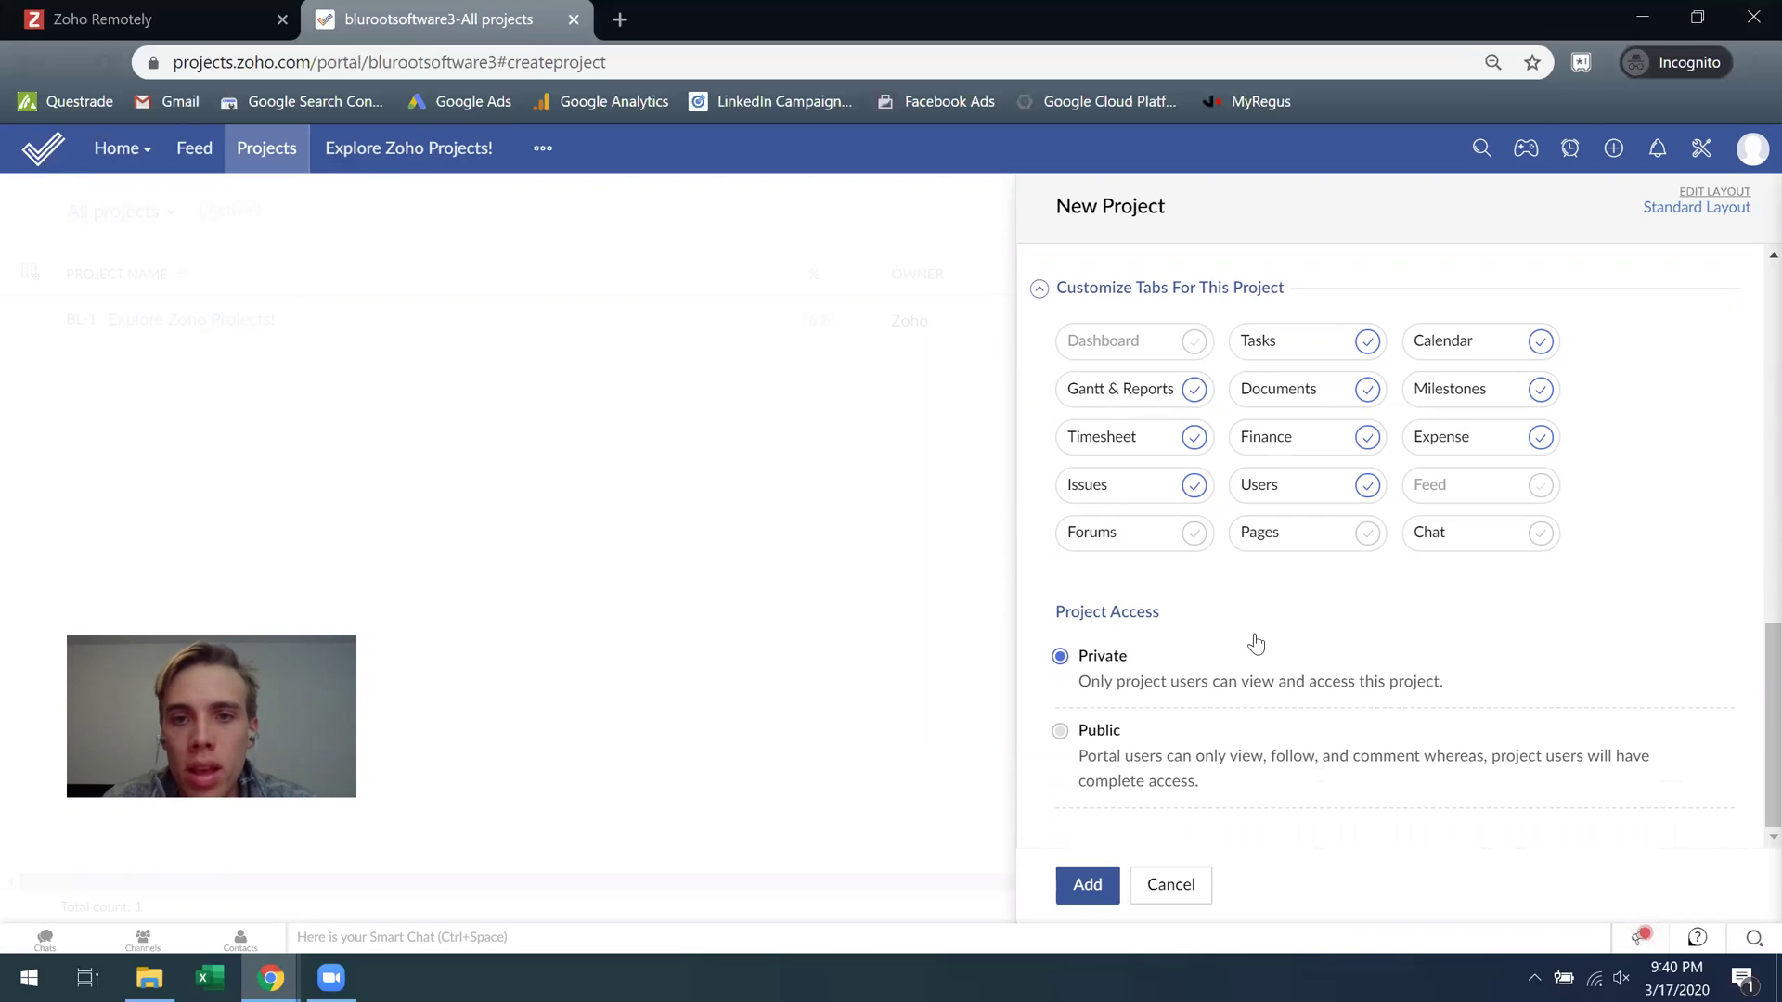
{"action": "left_click_drag", "start_coordinate": [1052, 610], "coordinate": [1178, 614]}
{"action": "left_click", "coordinate": [1178, 614]}
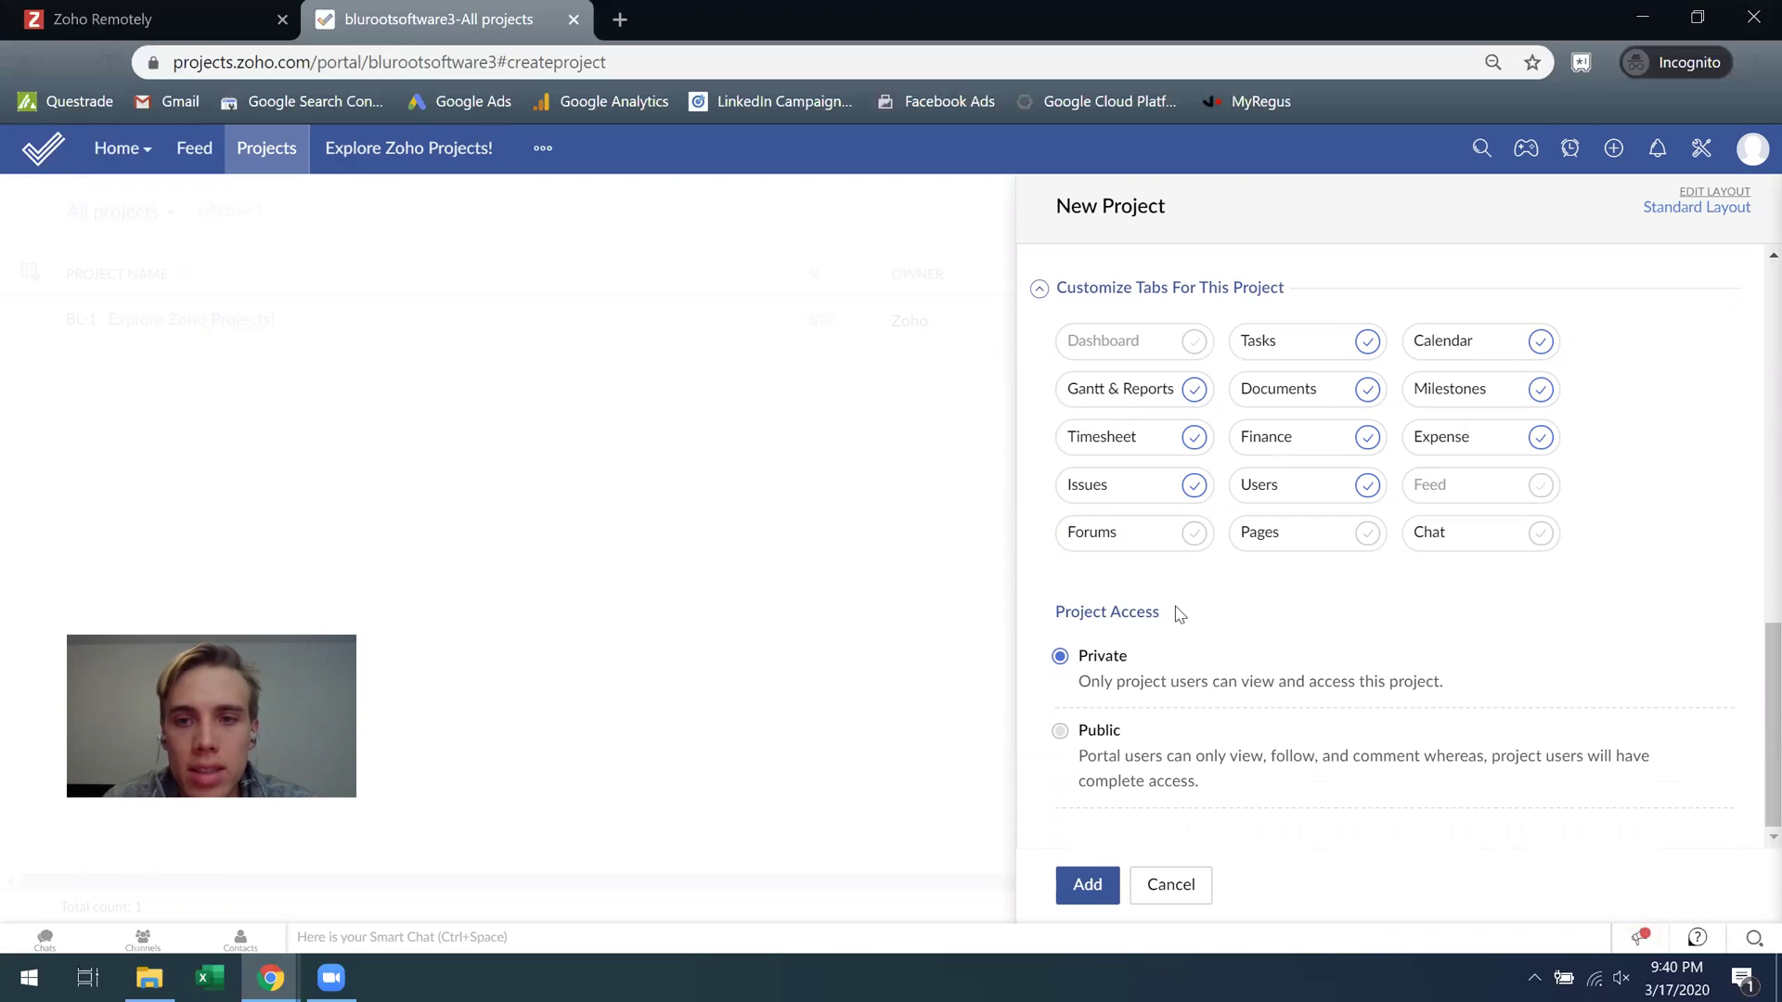
{"action": "left_click", "coordinate": [1082, 736]}
{"action": "left_click", "coordinate": [1097, 879]}
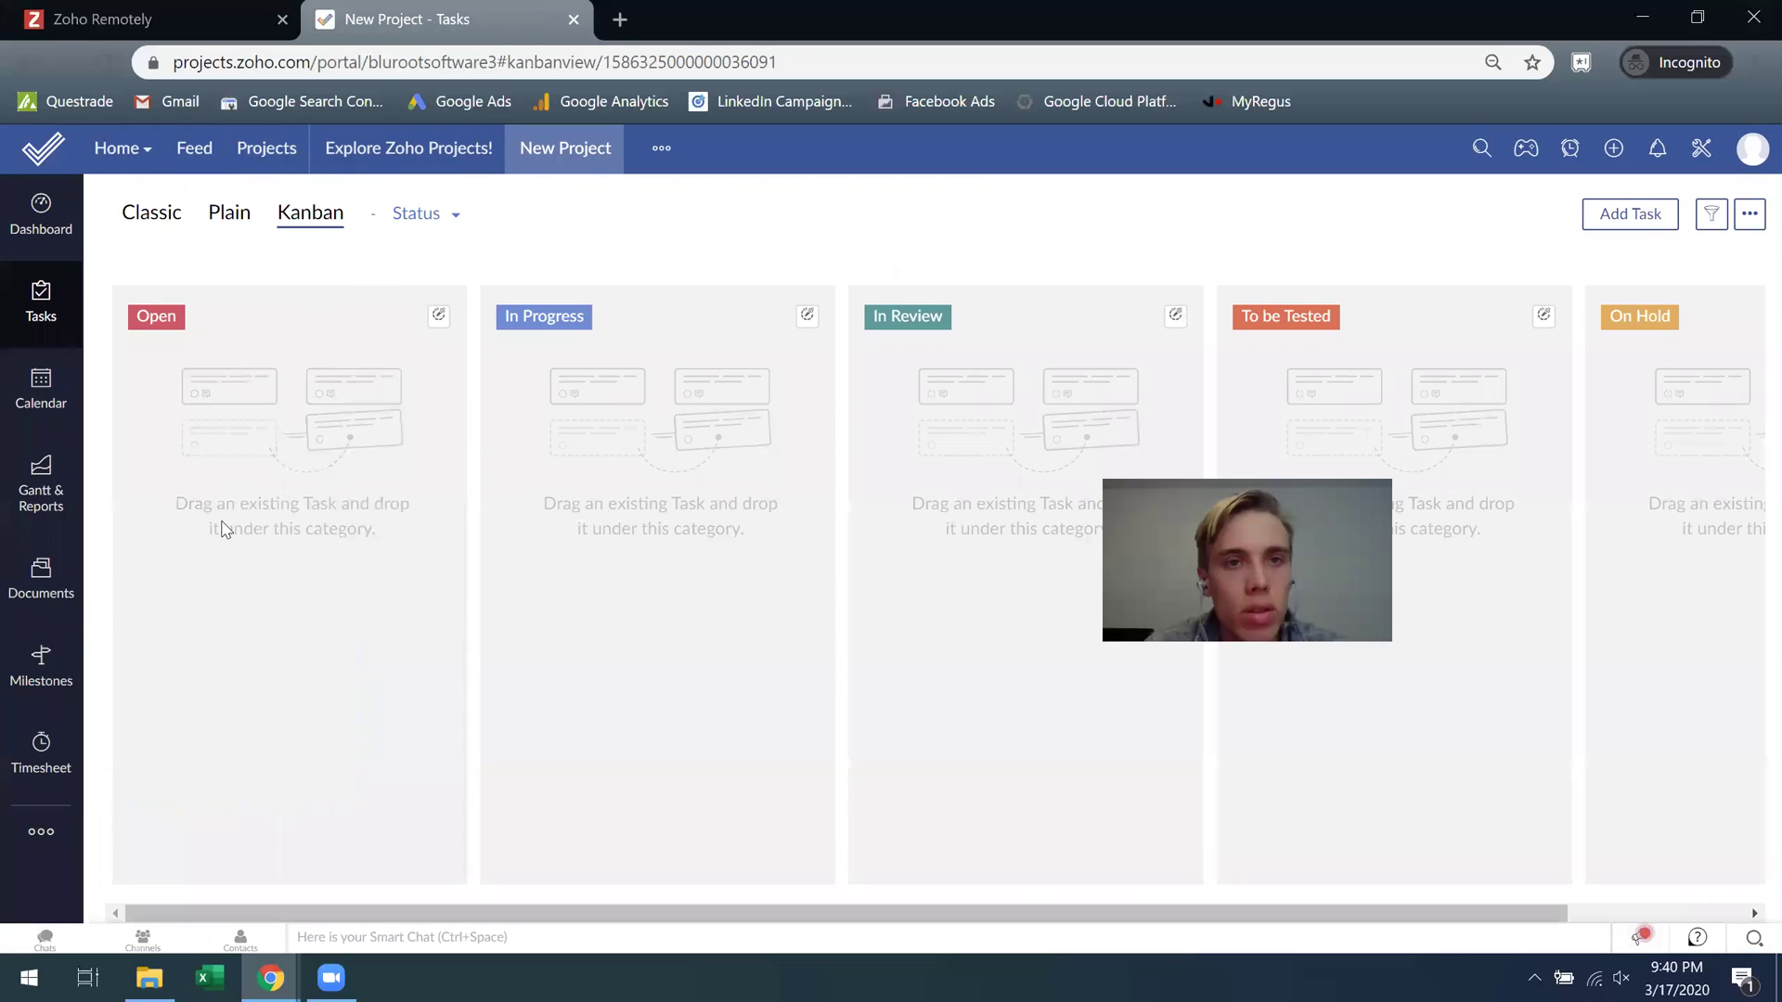
Show All projects, now listing New Project alongside Explore Zoho Projects!
{"action": "left_click", "coordinate": [247, 158]}
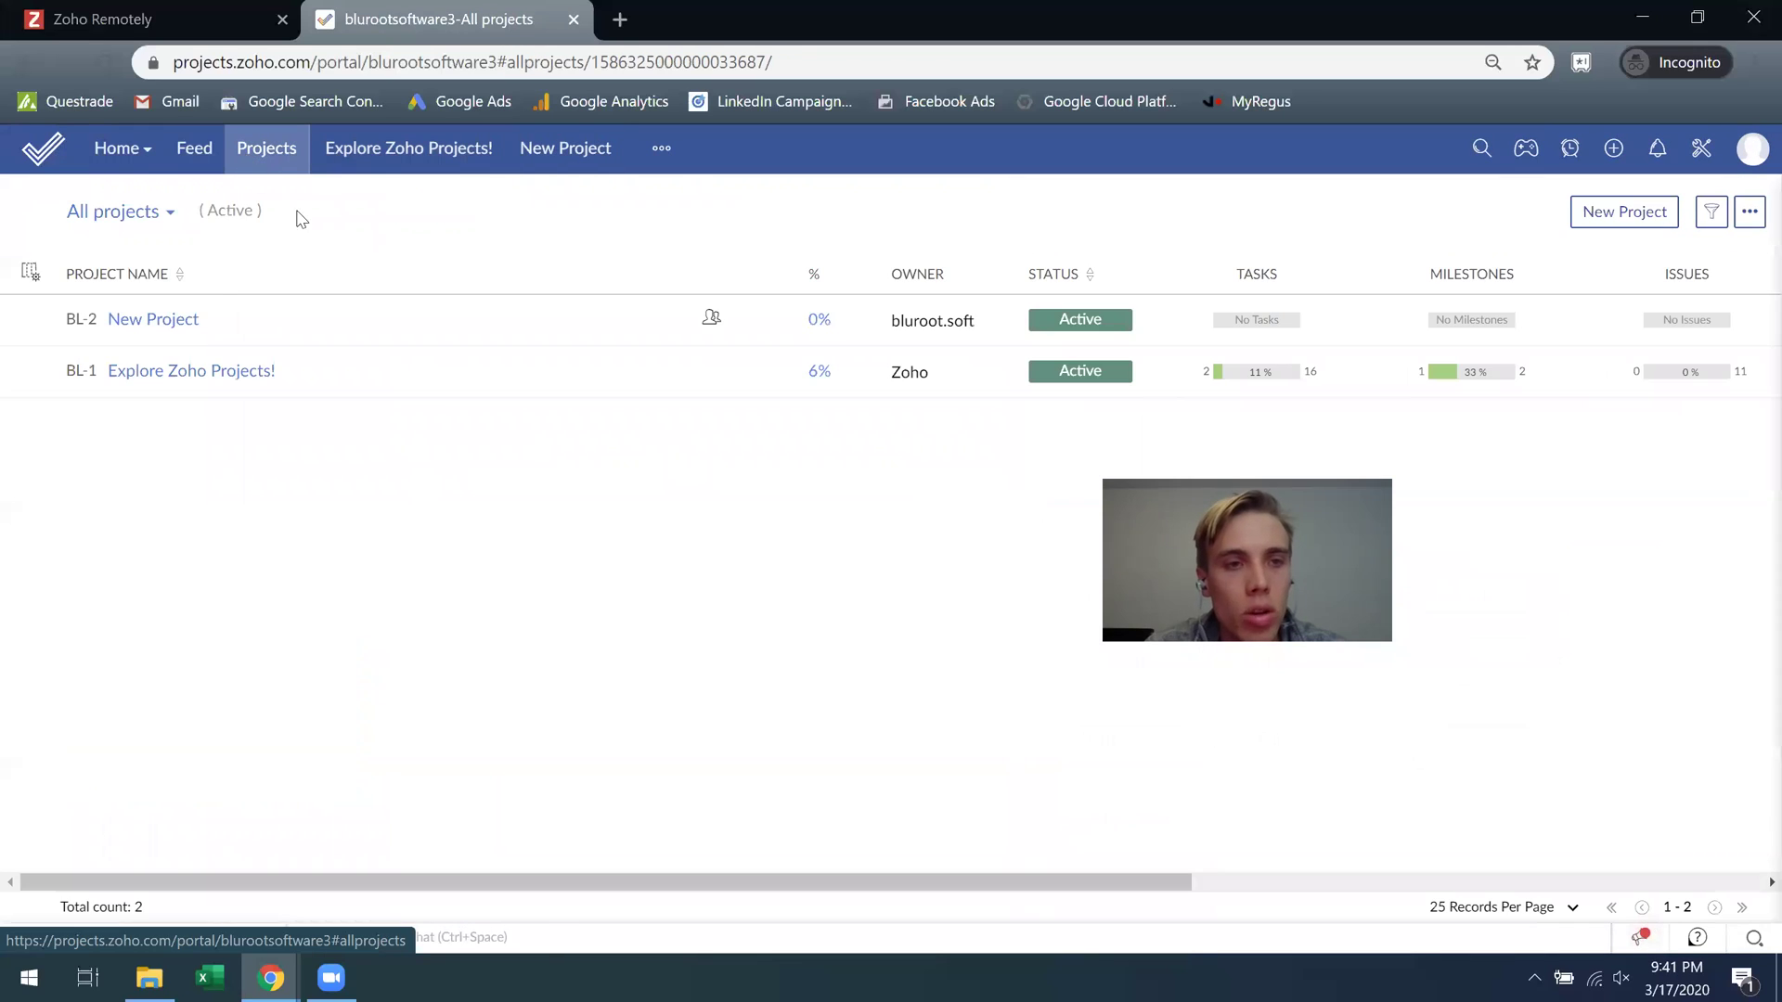